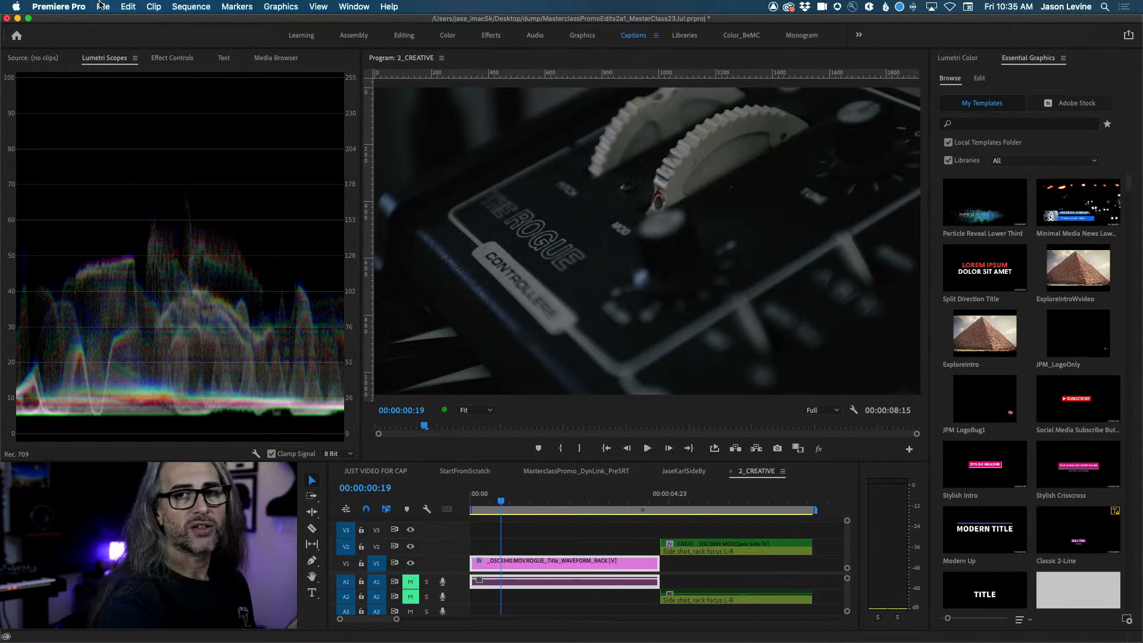
# Browse the new-file options, dismiss them, and scrub through the close-up shot.
pyautogui.click(100, 5)
pyautogui.moveTo(113, 21)
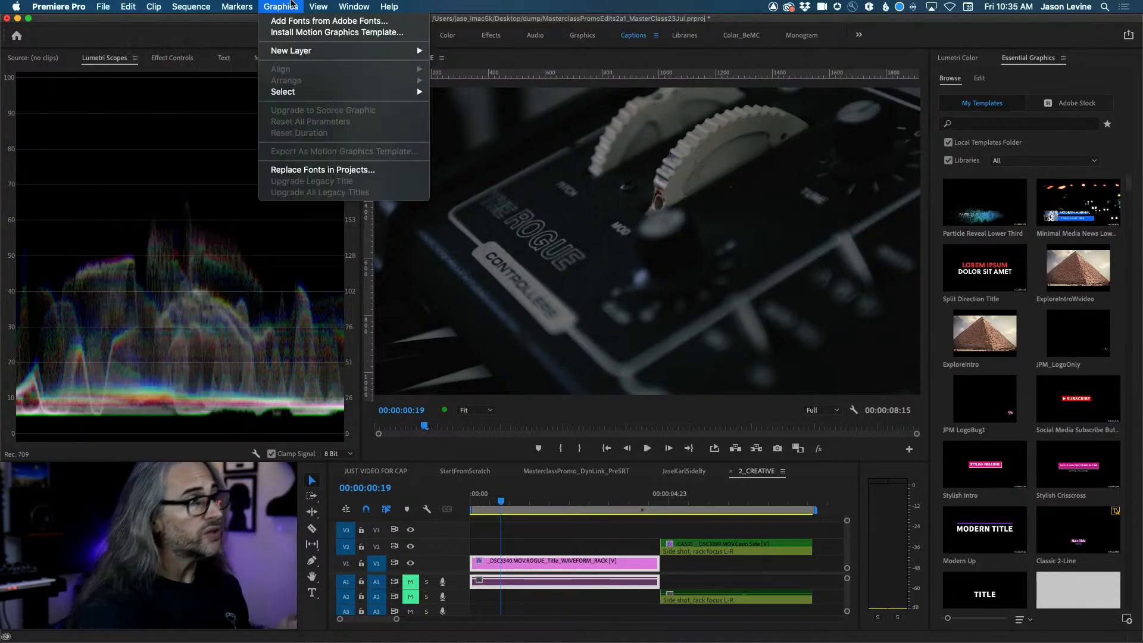
pyautogui.click(282, 4)
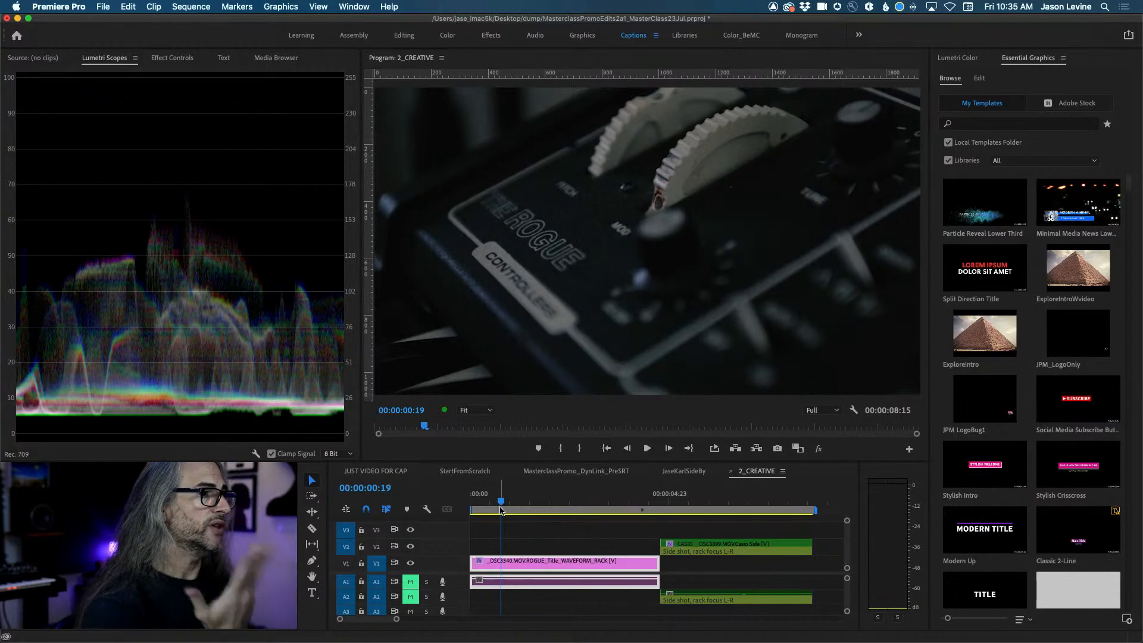
pyautogui.moveTo(500, 509)
pyautogui.mouseDown()
pyautogui.moveTo(637, 510)
pyautogui.moveTo(514, 510)
pyautogui.mouseUp()
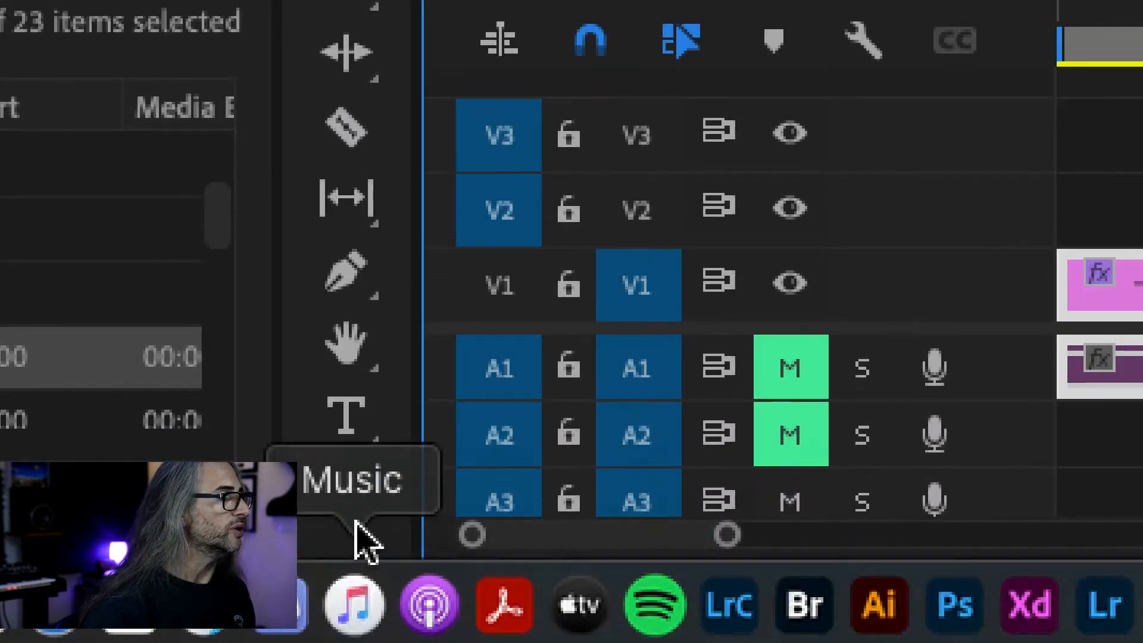
# Add a horizontal title reading 'The MOOG Rogue' and nudge it to the lower left.
pyautogui.click(351, 424)
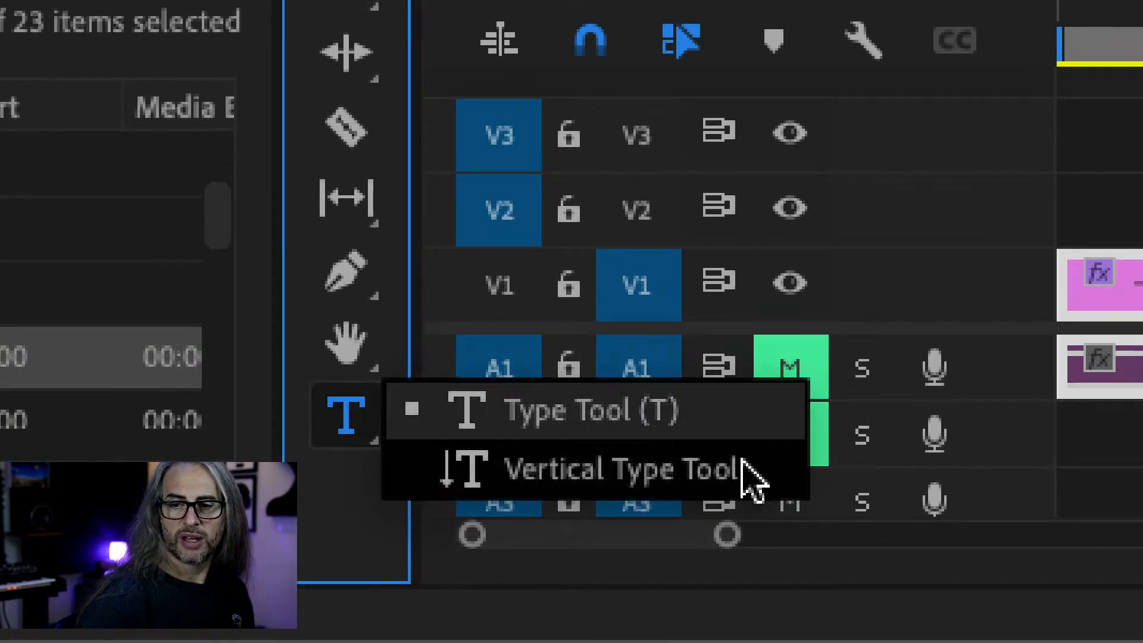
pyautogui.click(705, 415)
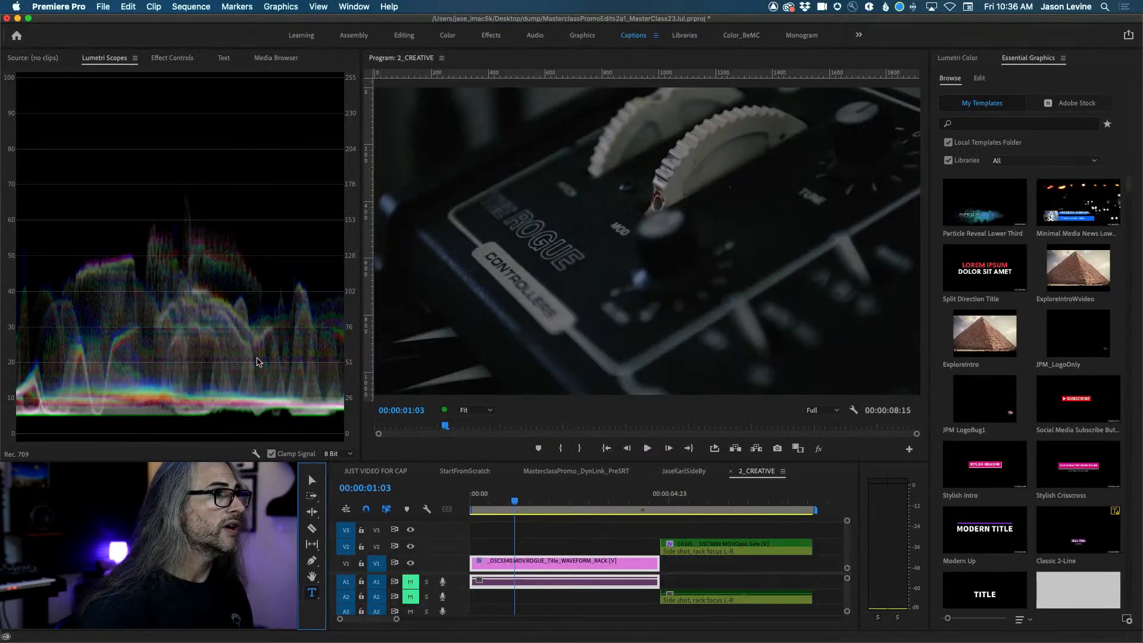
pyautogui.click(412, 340)
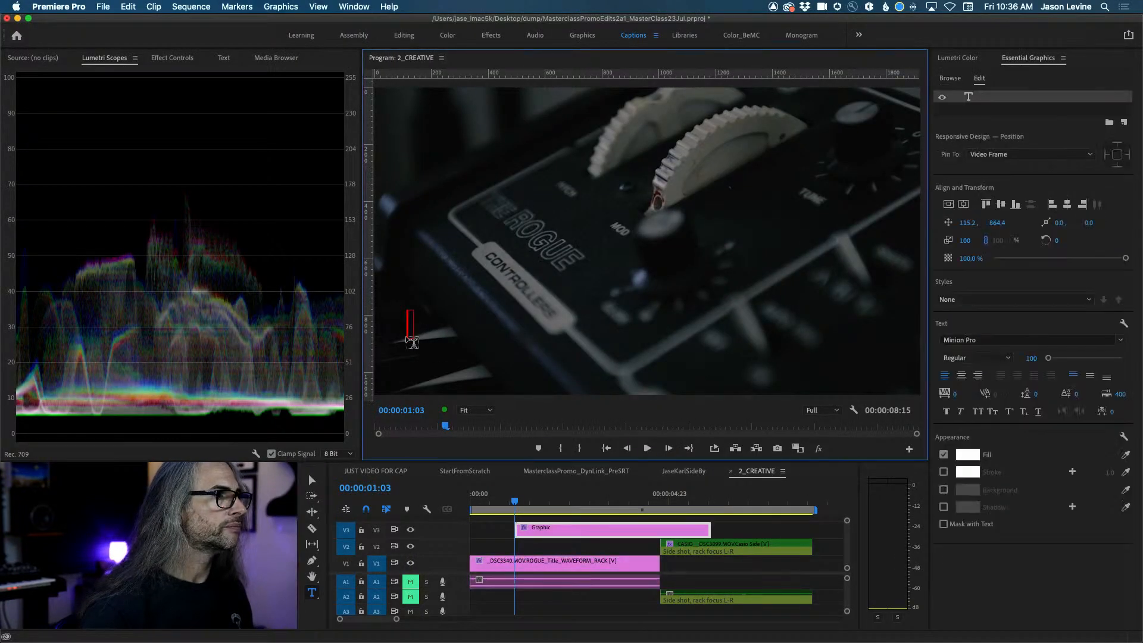
pyautogui.write('The M')
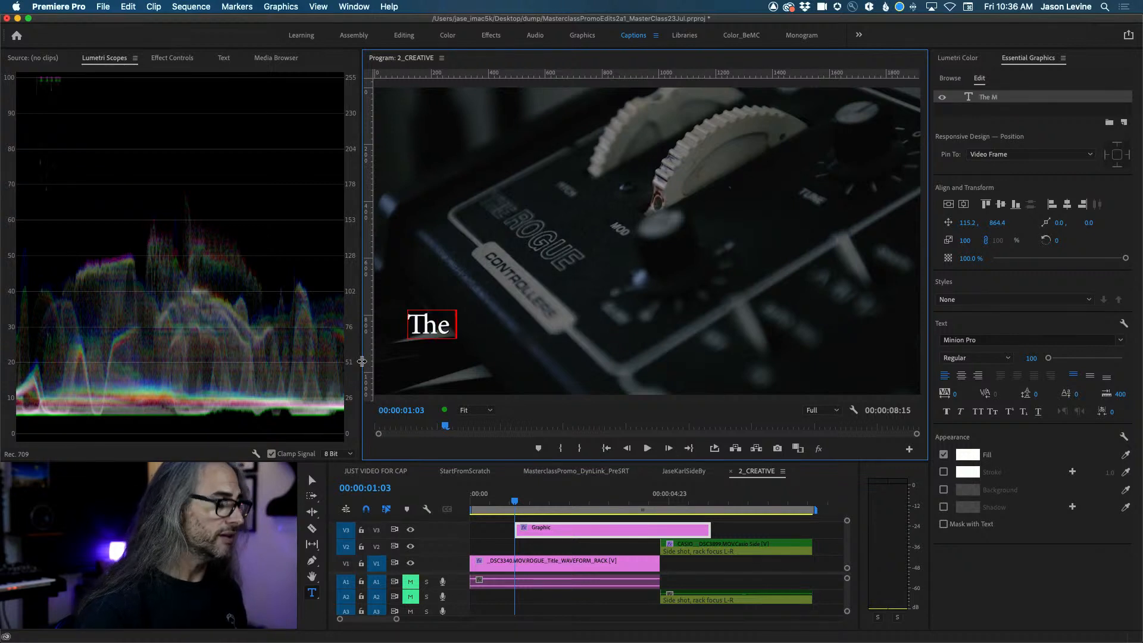
pyautogui.write('OOG Rogue')
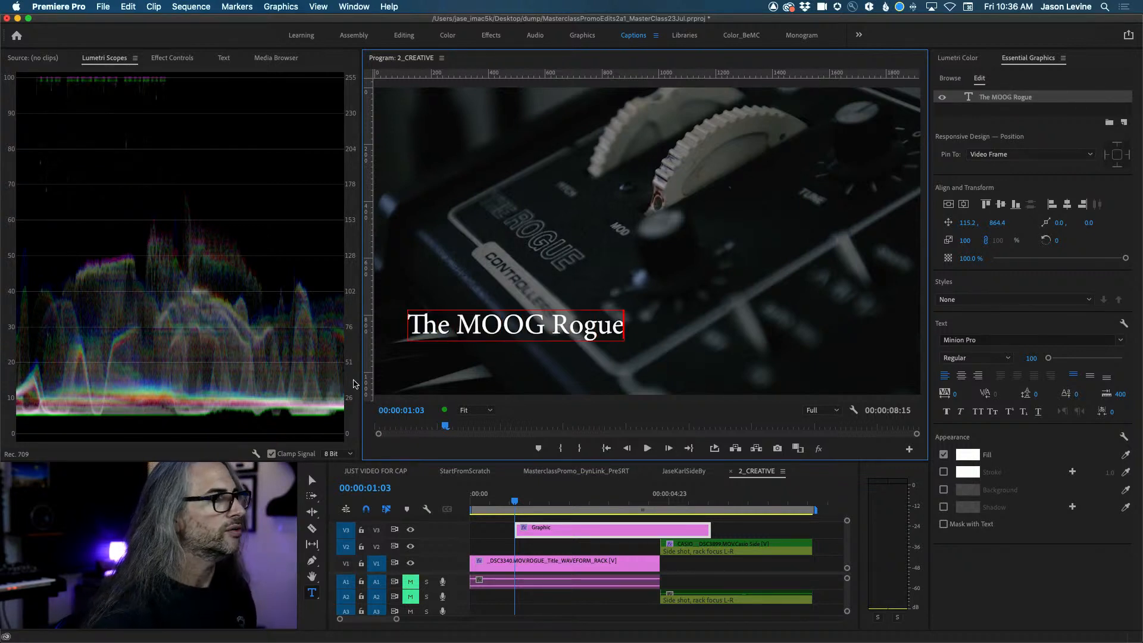
pyautogui.click(311, 480)
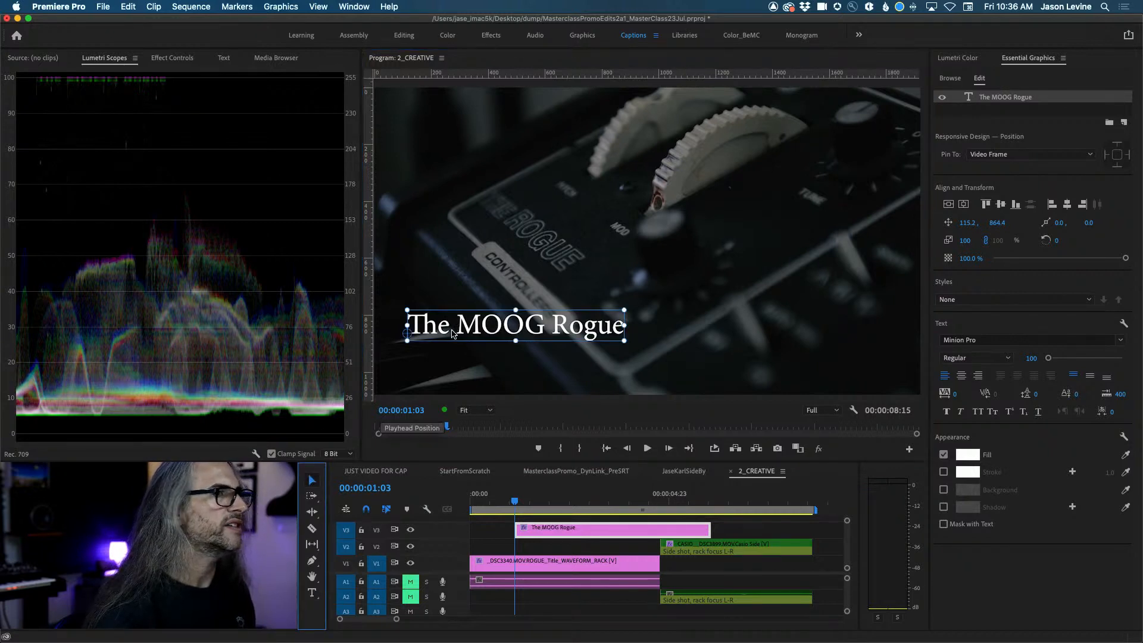
pyautogui.moveTo(452, 334); pyautogui.dragTo(447, 361)
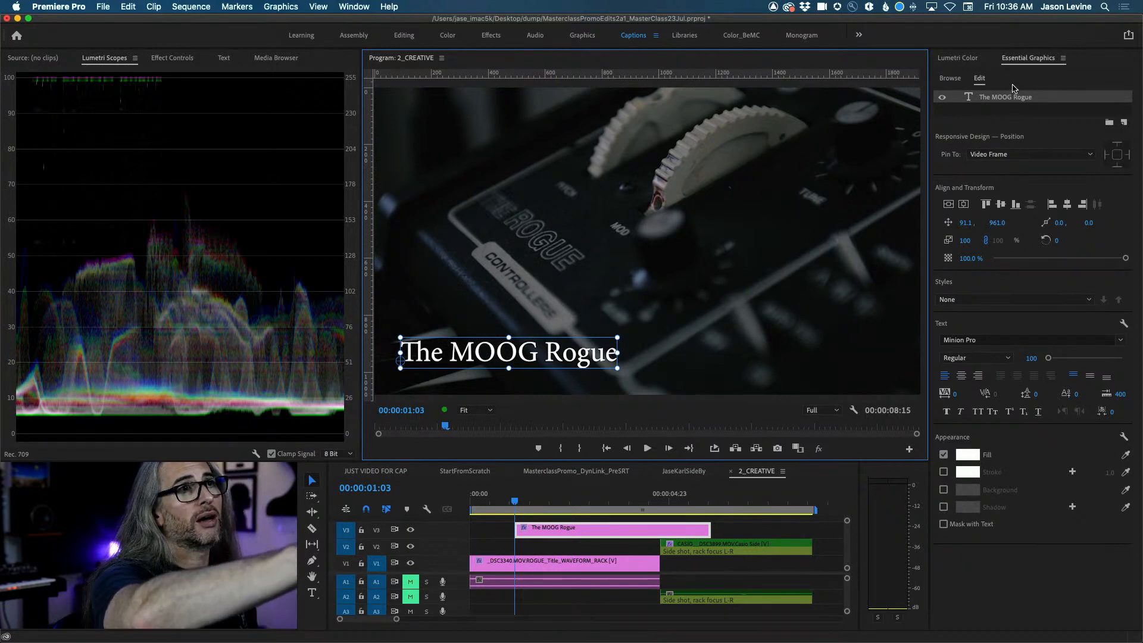
pyautogui.click(1026, 65)
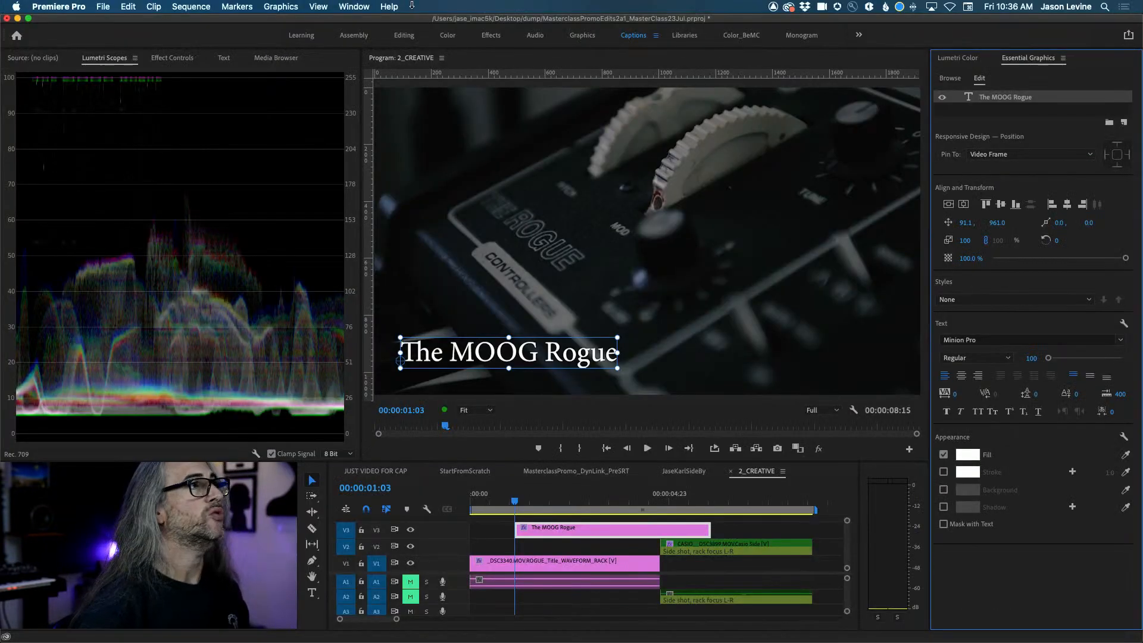
pyautogui.click(364, 6)
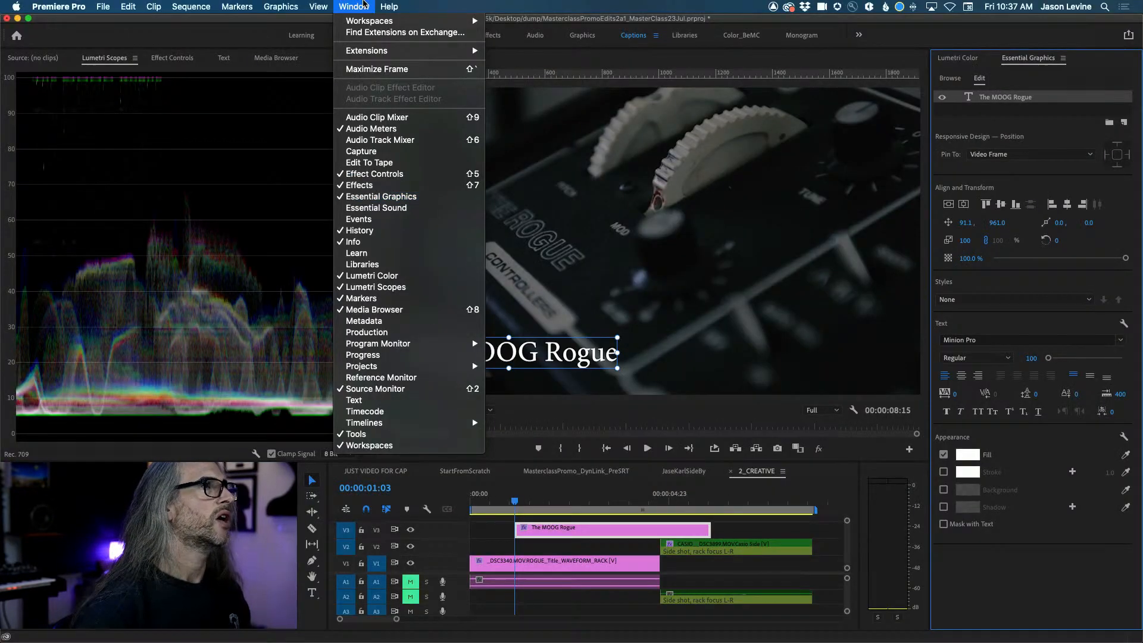
pyautogui.click(364, 6)
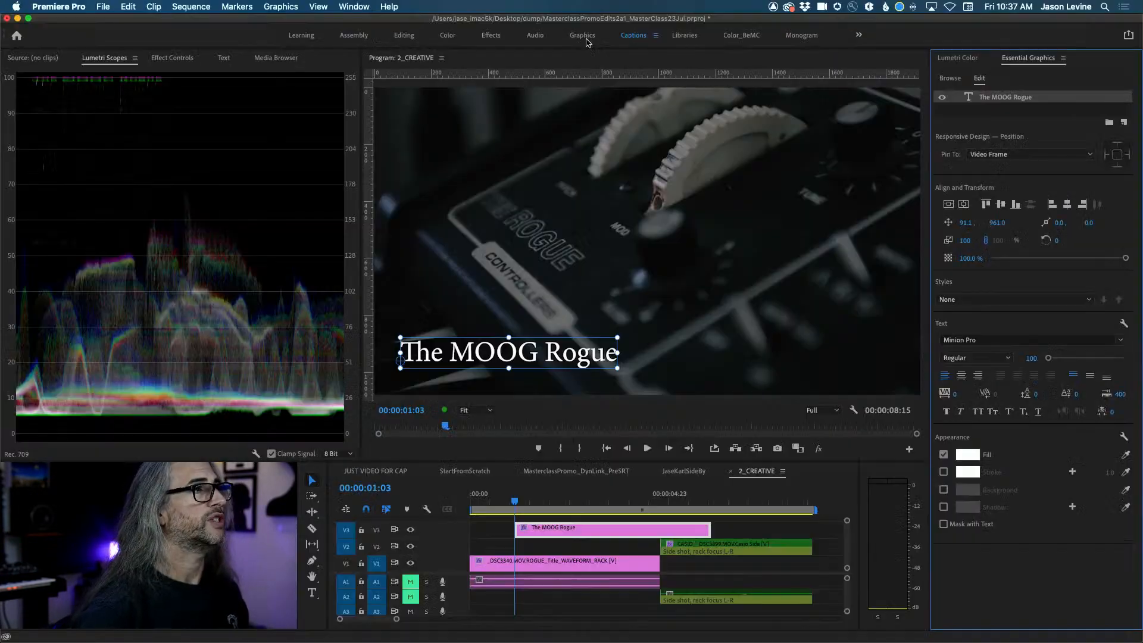
pyautogui.click(348, 6)
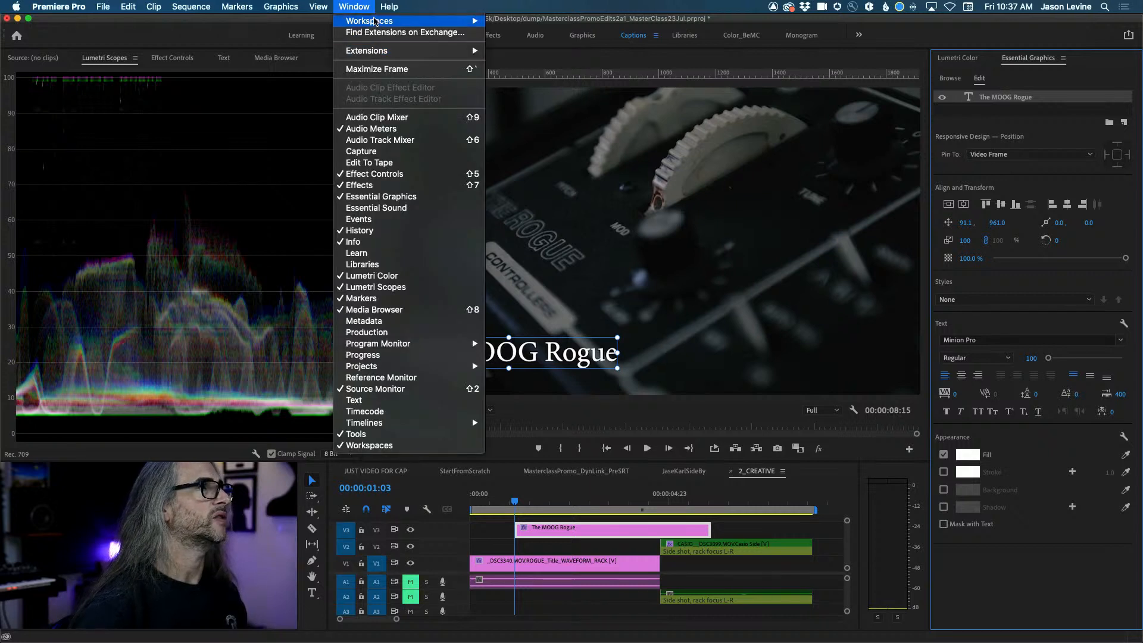
pyautogui.moveTo(372, 21)
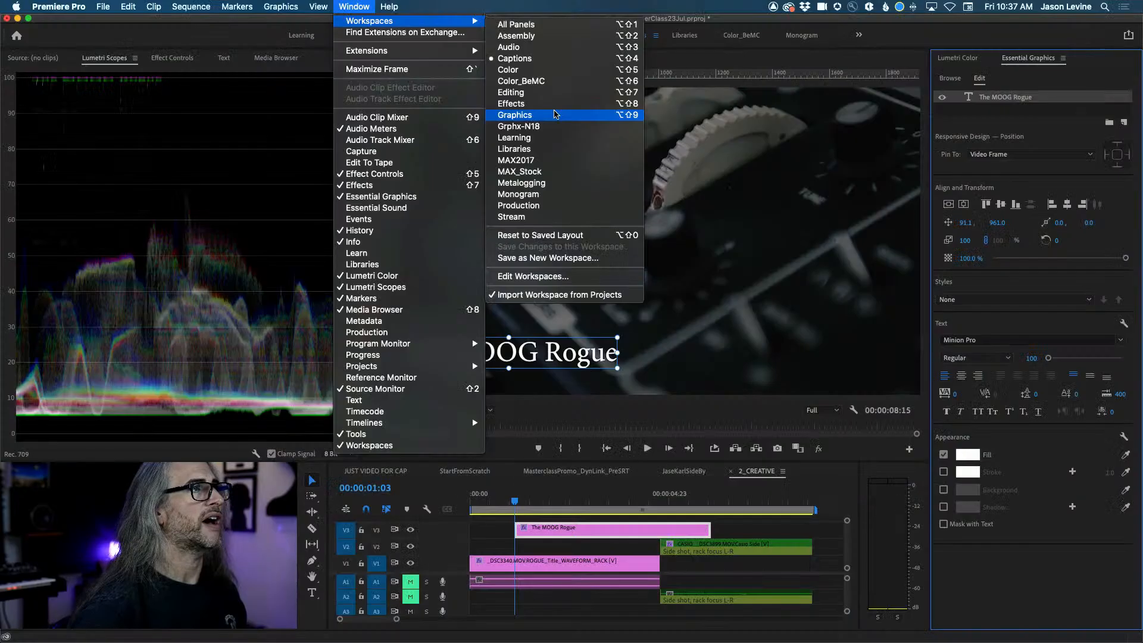
pyautogui.click(554, 113)
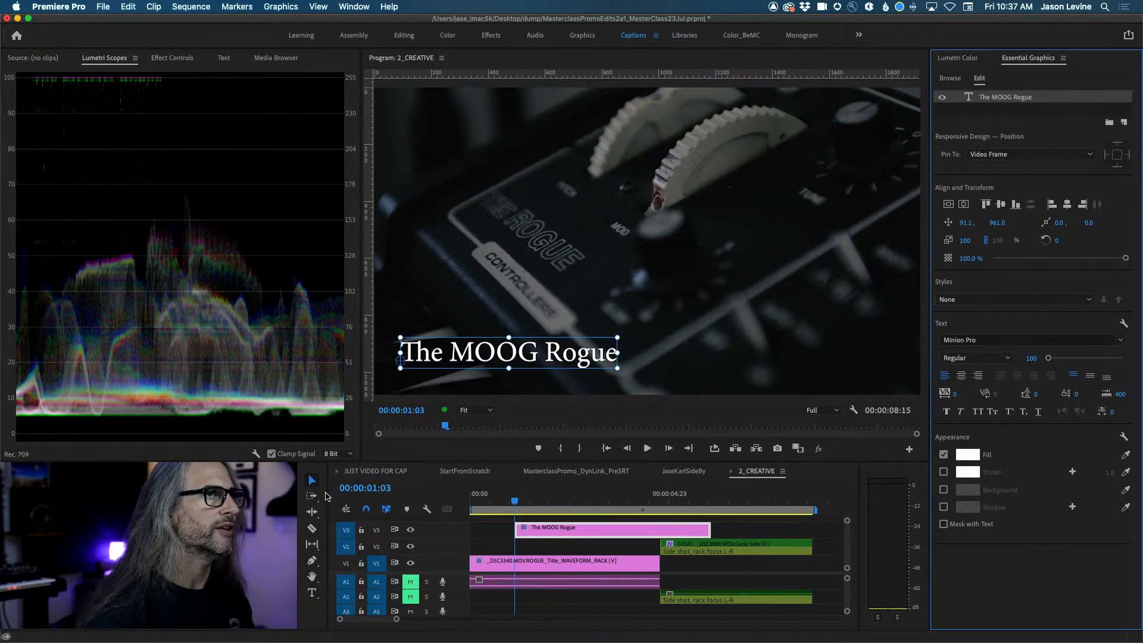
# Select the MOOG Rogue title text, centre it vertically and horizontally, then nudge it slightly.
pyautogui.press('t')
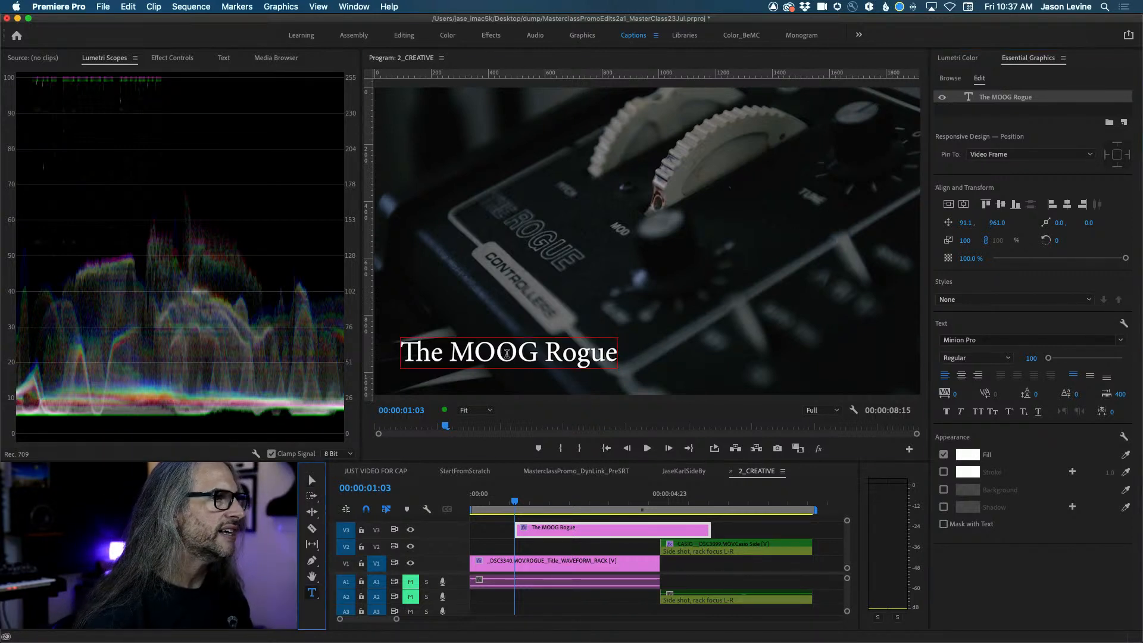
pyautogui.doubleClick(509, 357)
pyautogui.tripleClick(506, 353)
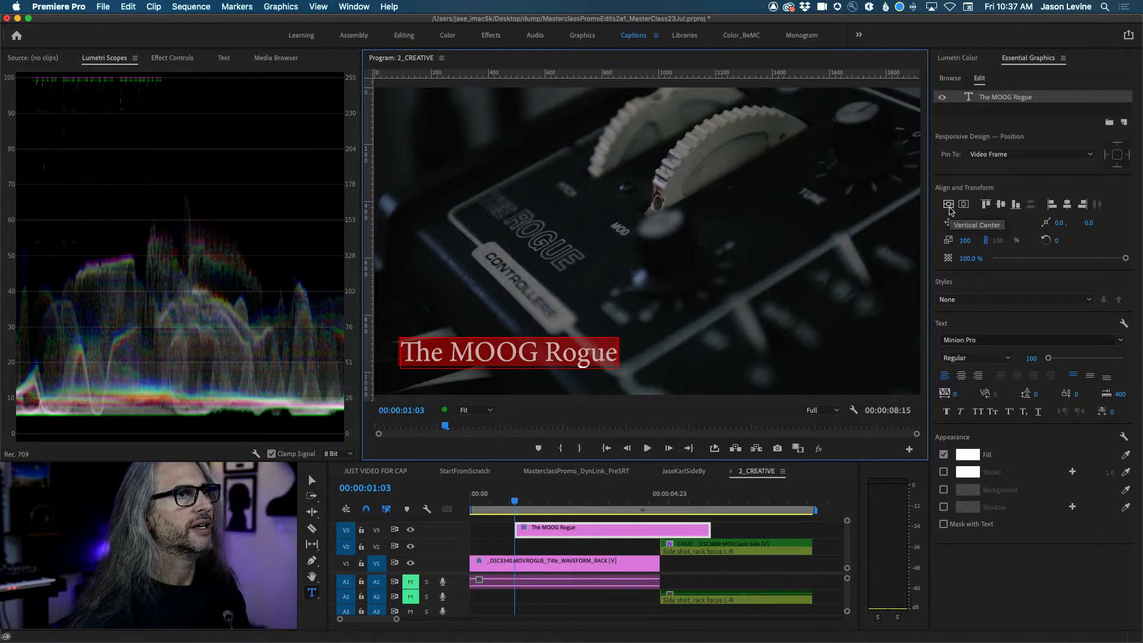
pyautogui.click(949, 206)
pyautogui.click(964, 205)
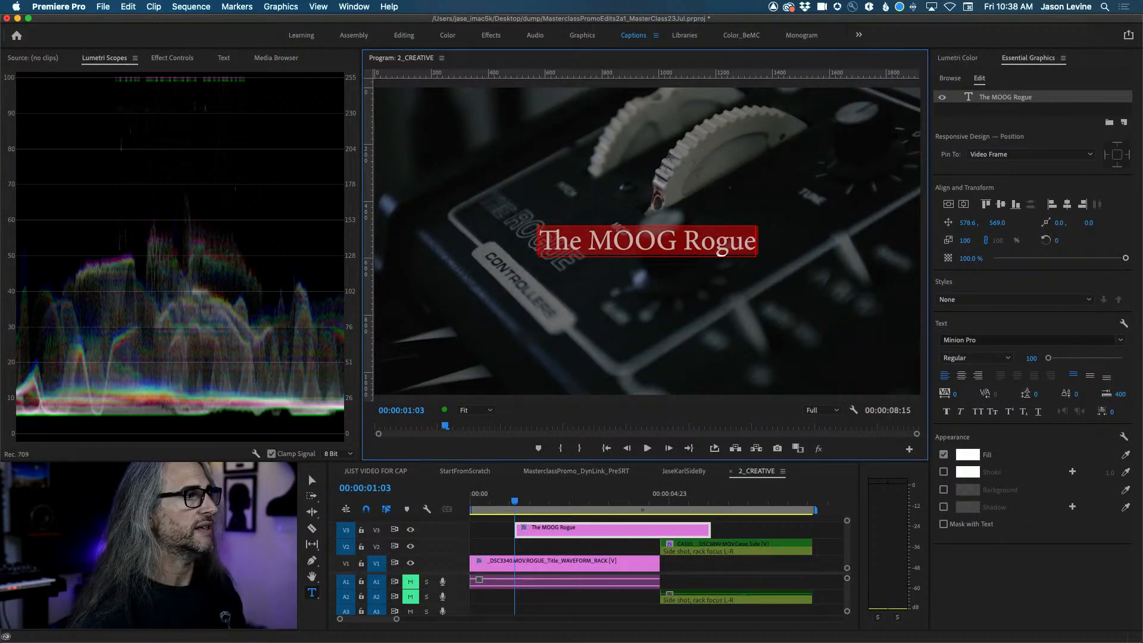
pyautogui.click(309, 474)
pyautogui.moveTo(604, 245)
pyautogui.mouseDown()
pyautogui.moveTo(559, 310)
pyautogui.moveTo(567, 238)
pyautogui.moveTo(669, 245)
pyautogui.moveTo(598, 245)
pyautogui.moveTo(601, 256)
pyautogui.mouseUp()
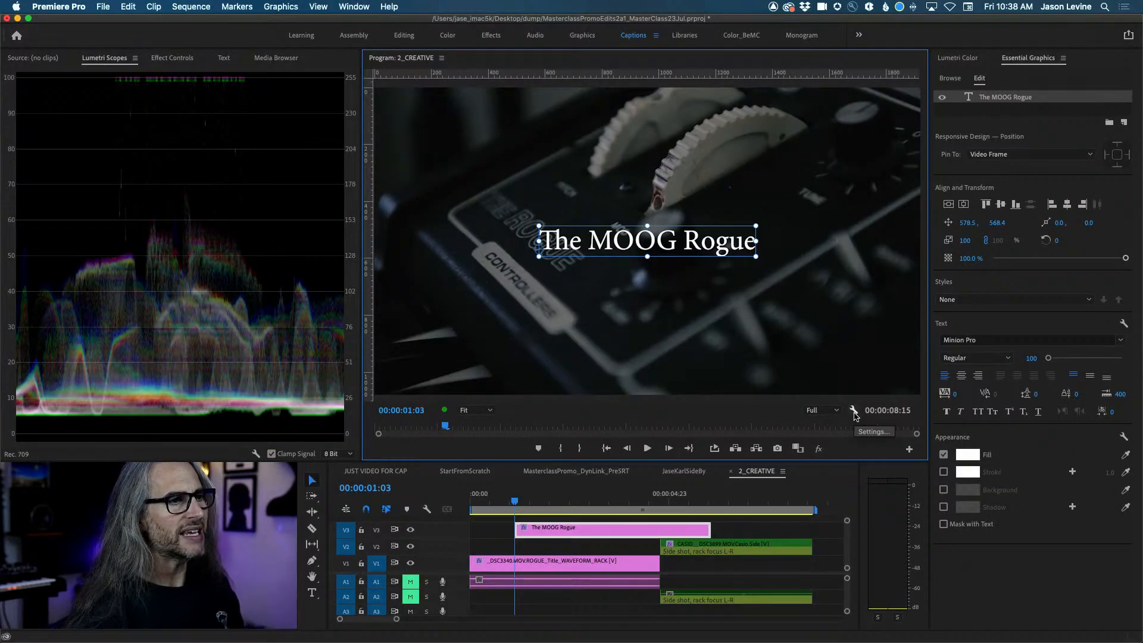
# Turn the monitor rulers off and back on, and show the layout guides over the frame.
pyautogui.click(854, 411)
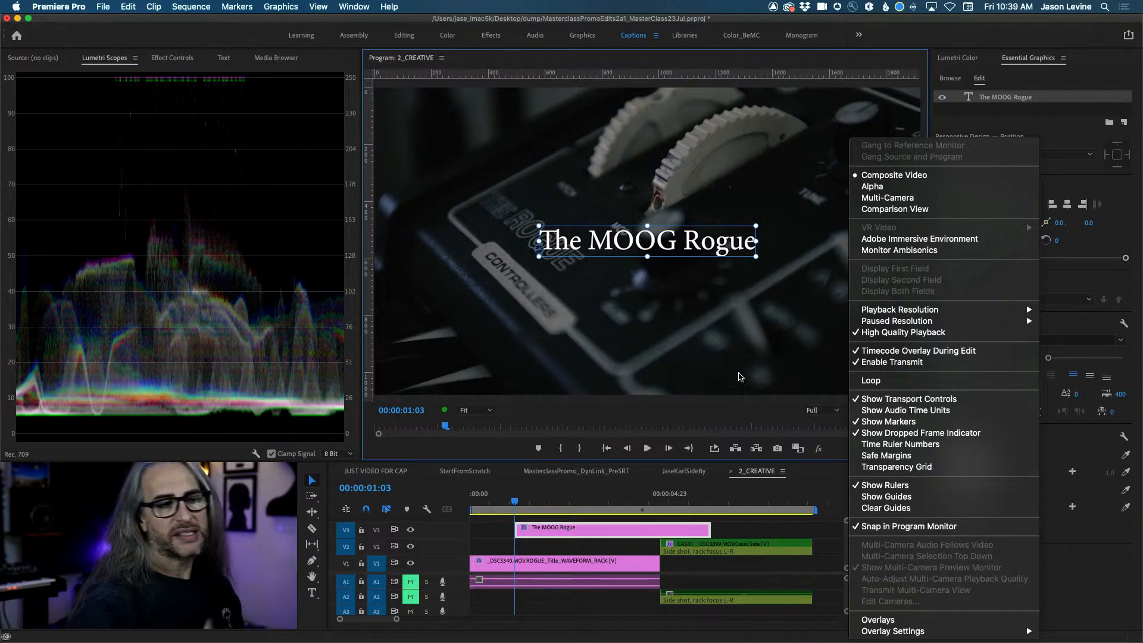
pyautogui.click(884, 485)
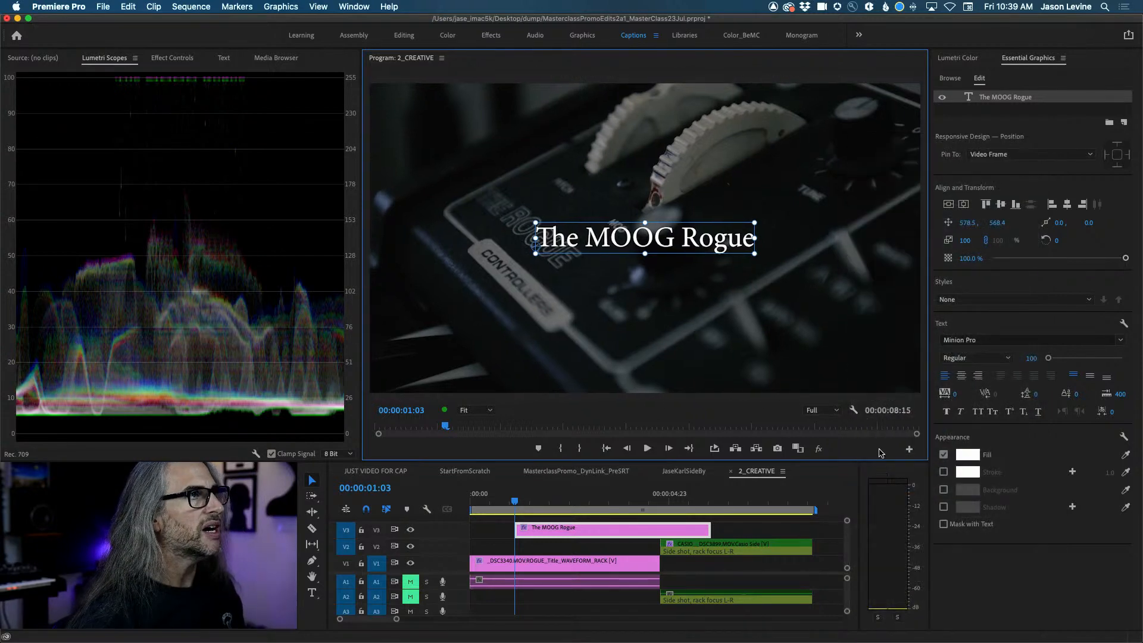
pyautogui.click(316, 6)
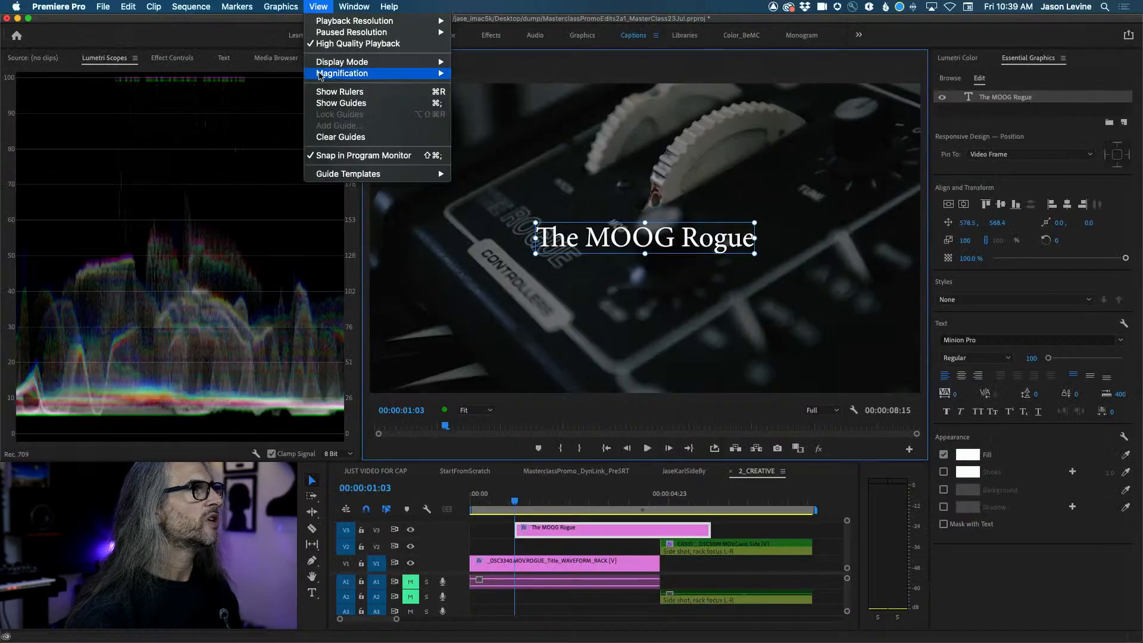
pyautogui.click(351, 211)
pyautogui.click(317, 6)
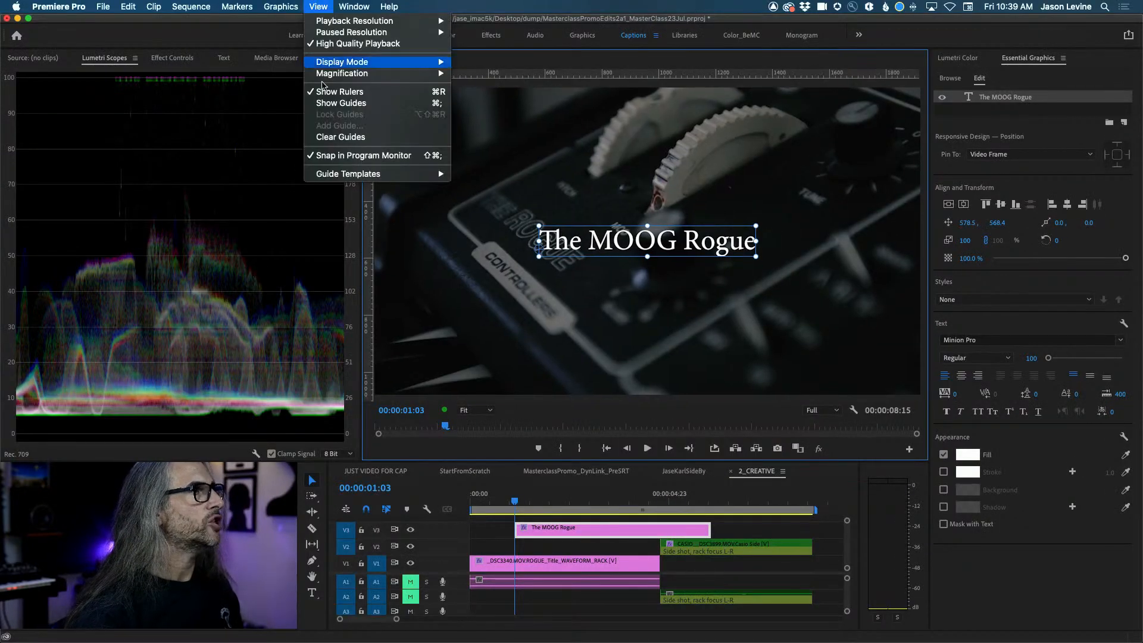
pyautogui.click(335, 105)
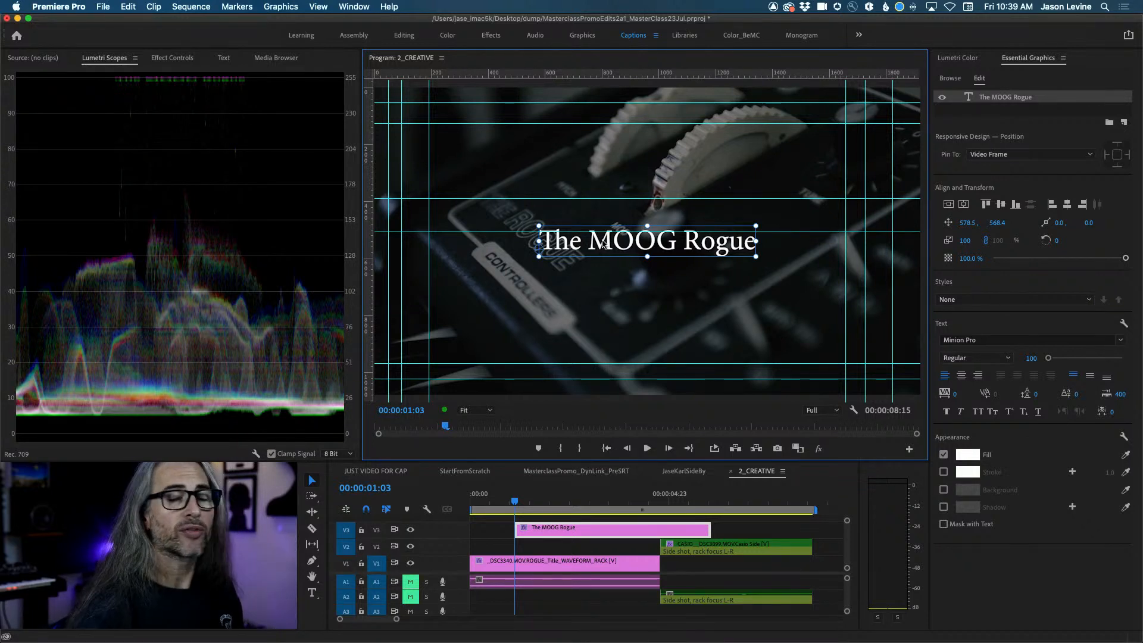
# Drag the title down-left until it snaps onto the lower-left guides at 96.0, 1000.4.
pyautogui.moveTo(604, 246); pyautogui.dragTo(484, 320)
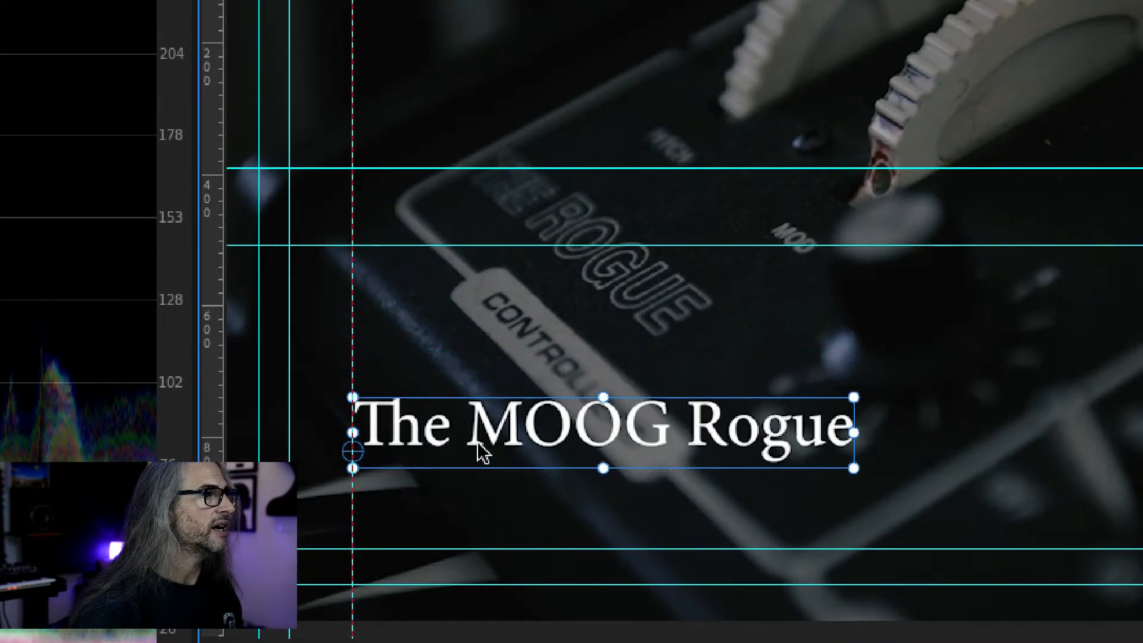
pyautogui.moveTo(479, 451); pyautogui.dragTo(434, 518)
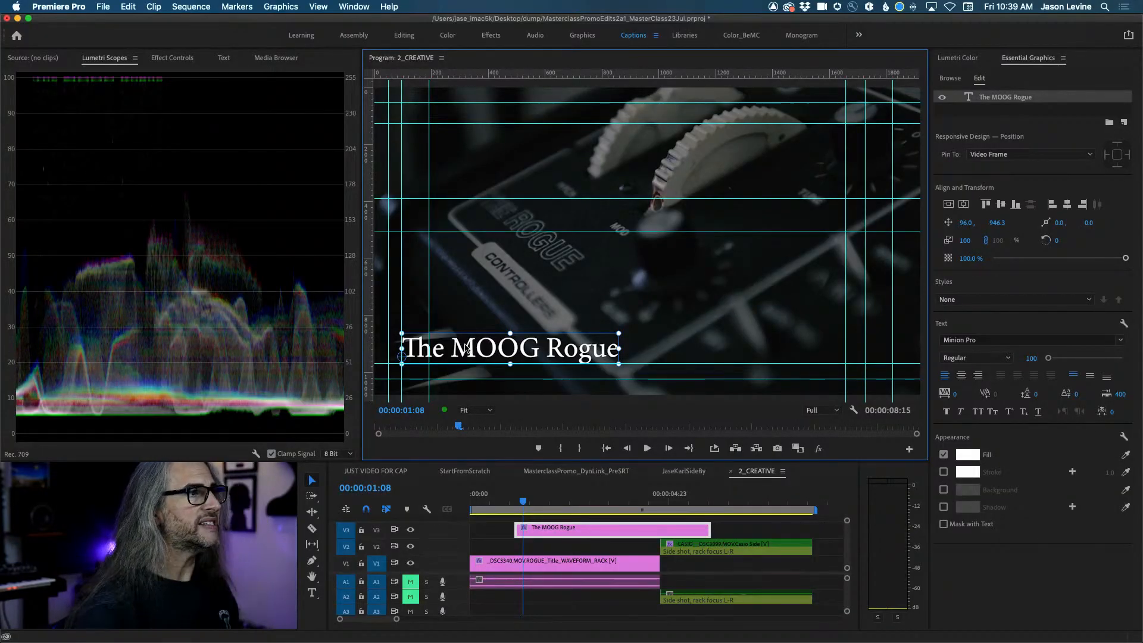
pyautogui.moveTo(466, 349)
pyautogui.mouseDown()
pyautogui.moveTo(744, 359)
pyautogui.moveTo(466, 365)
pyautogui.mouseUp()
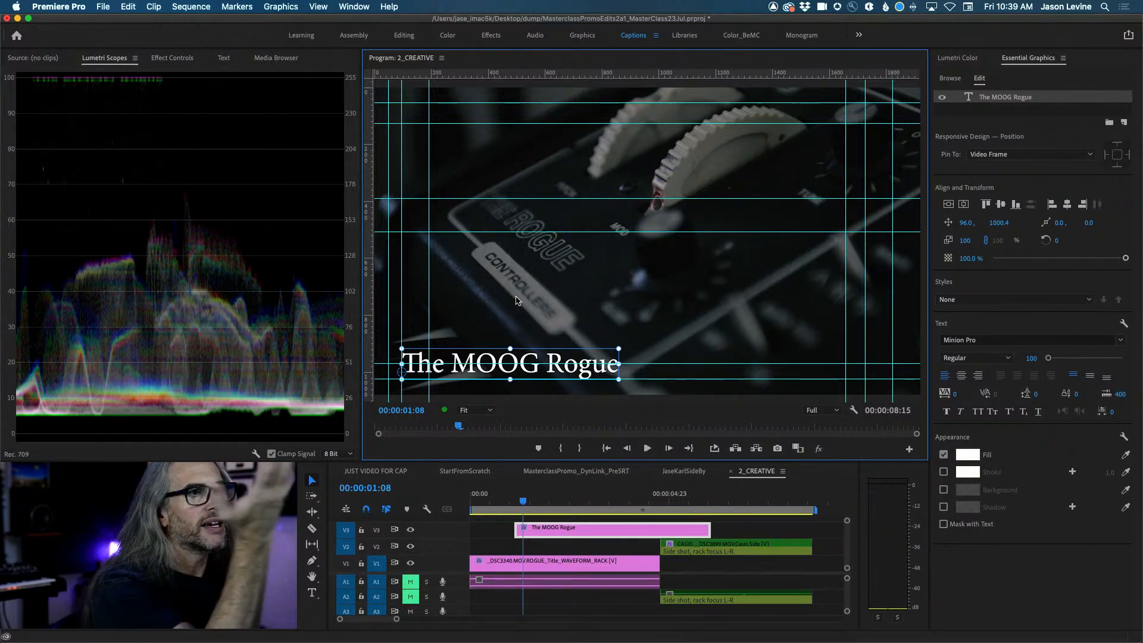
# Jump to the Casio shot and add a new title reading 'The CASIO VL-1'.
pyautogui.click(538, 498)
pyautogui.moveTo(560, 498); pyautogui.dragTo(740, 498)
pyautogui.click(310, 592)
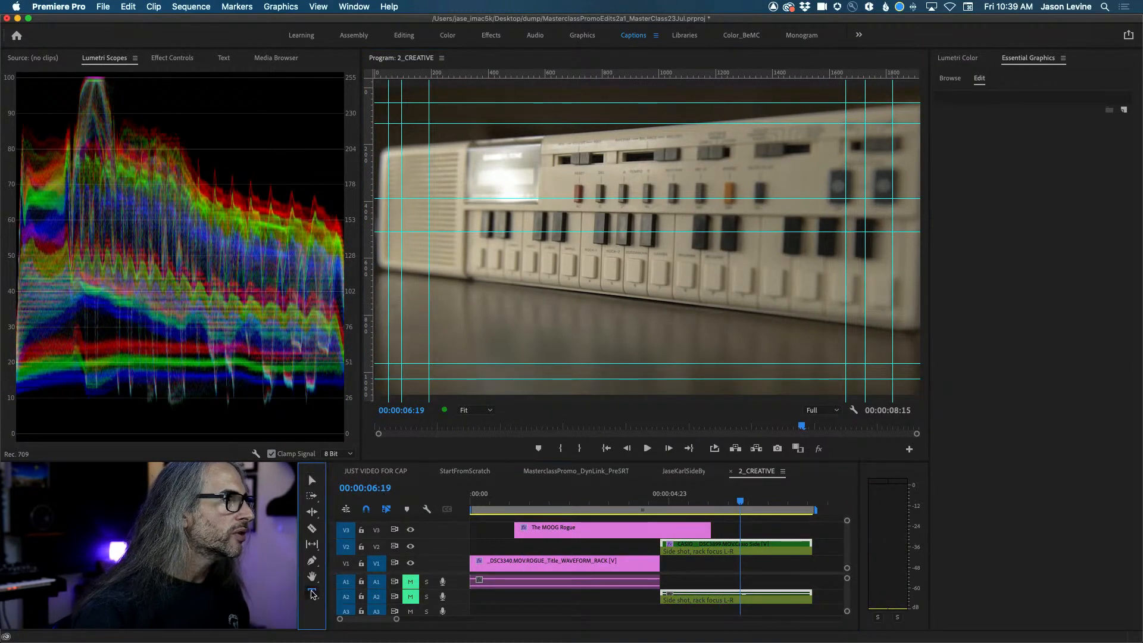
pyautogui.click(450, 332)
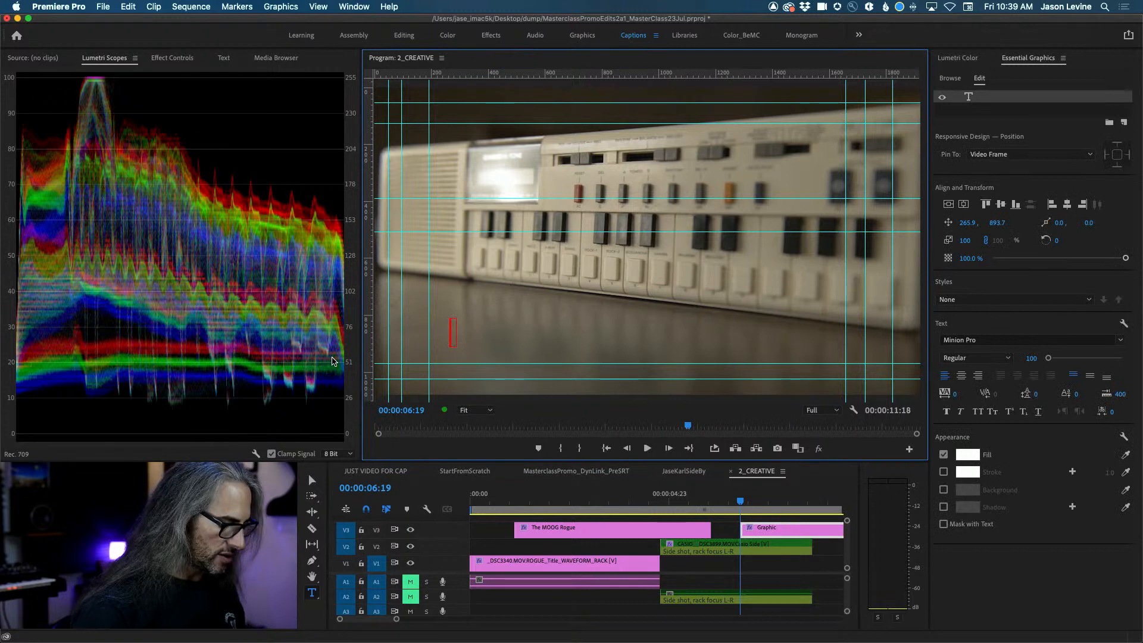
pyautogui.write('The CASIO VL-1')
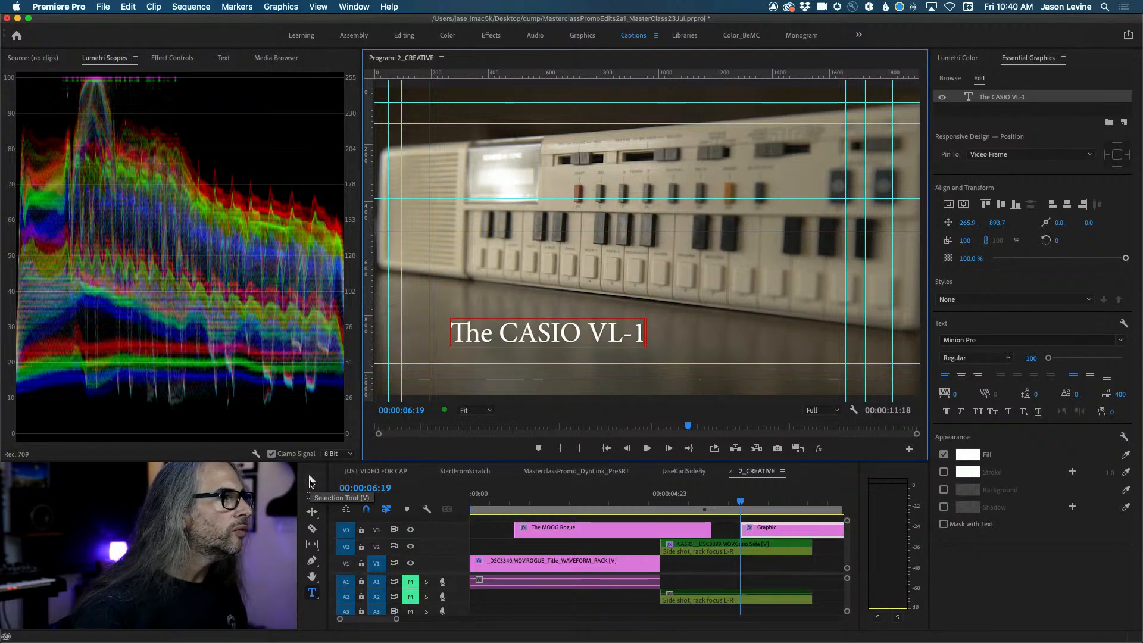
# Move the CASIO VL-1 title lower-left to 96.0, 1008.5 and return to the MOOG shot.
pyautogui.click(310, 478)
pyautogui.moveTo(502, 337); pyautogui.dragTo(453, 369)
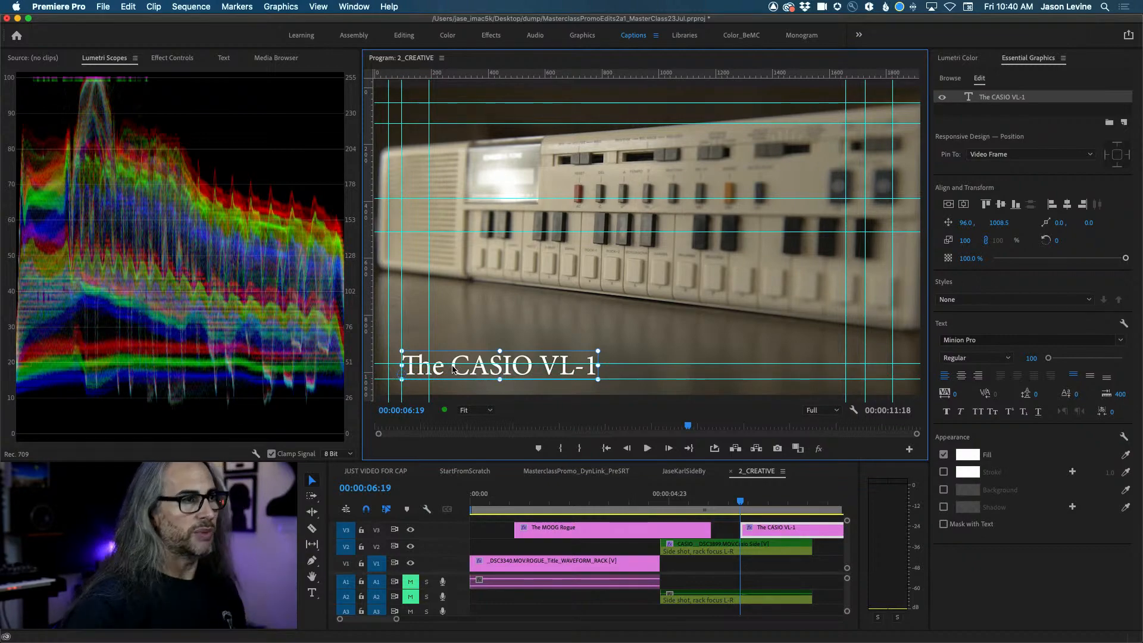
pyautogui.click(595, 500)
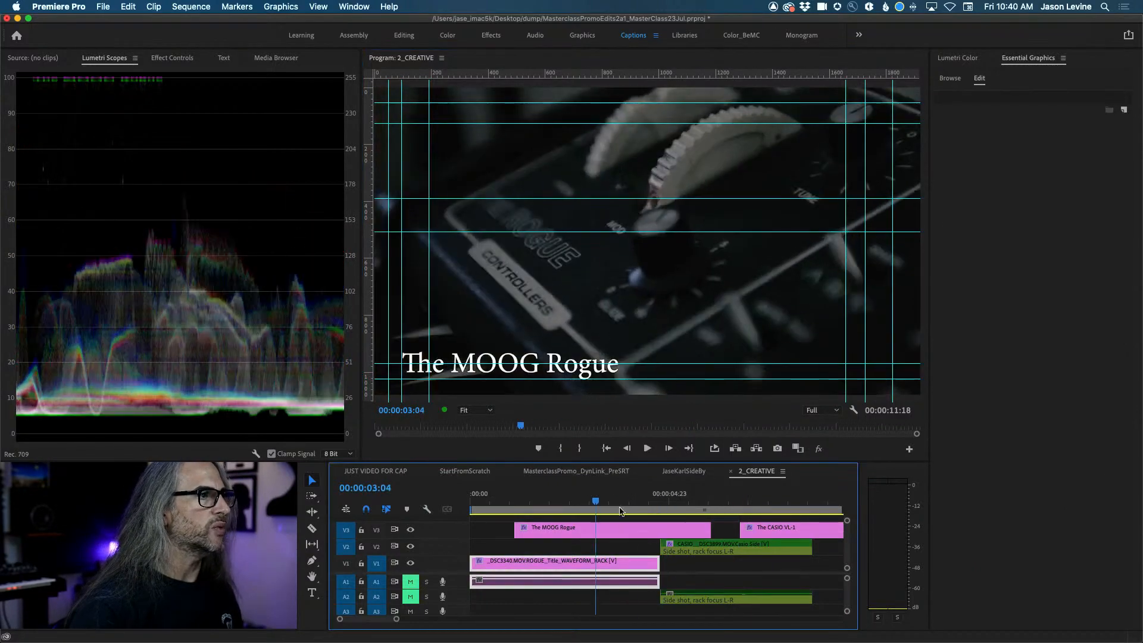
# On the MOOG Rogue shot, snap the title left onto the guide at 96.0, 1000.4.
pyautogui.moveTo(619, 511); pyautogui.dragTo(591, 519)
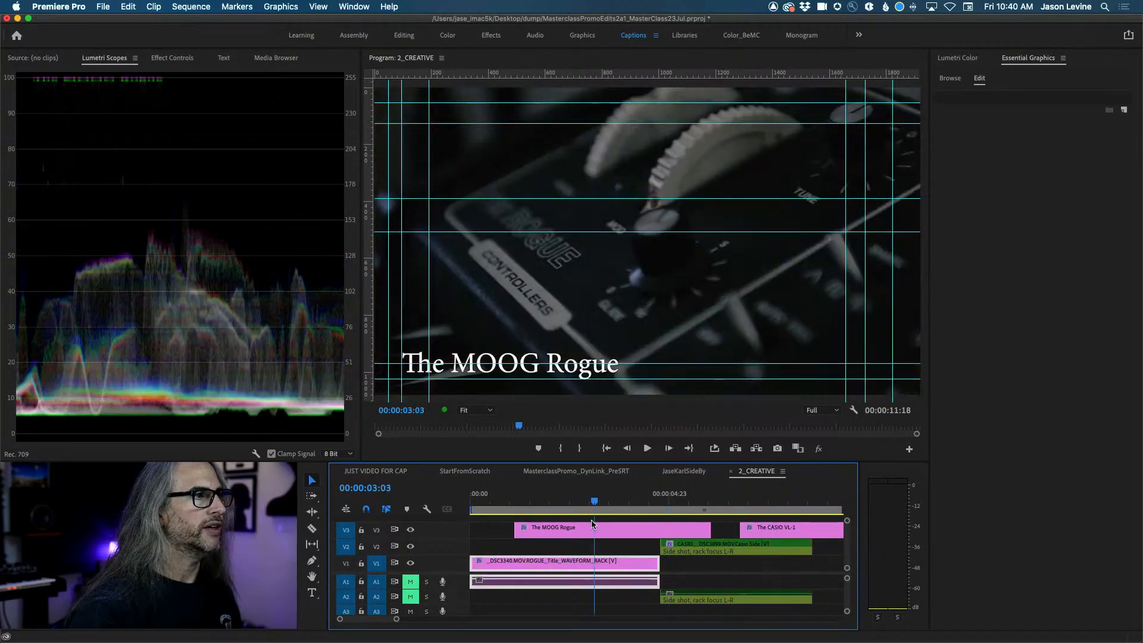
pyautogui.click(485, 363)
pyautogui.moveTo(479, 363)
pyautogui.mouseDown()
pyautogui.moveTo(466, 365)
pyautogui.moveTo(484, 360)
pyautogui.mouseUp()
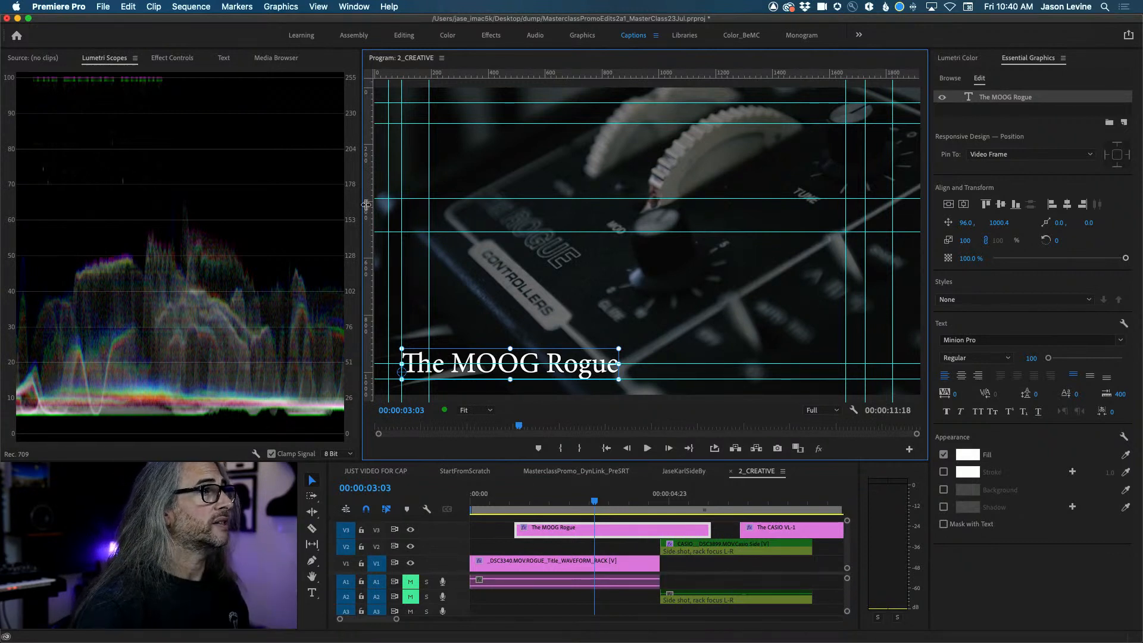
# Drag trial vertical and horizontal guides out from the rulers, discarding one vertical guide.
pyautogui.moveTo(370, 207); pyautogui.dragTo(344, 226)
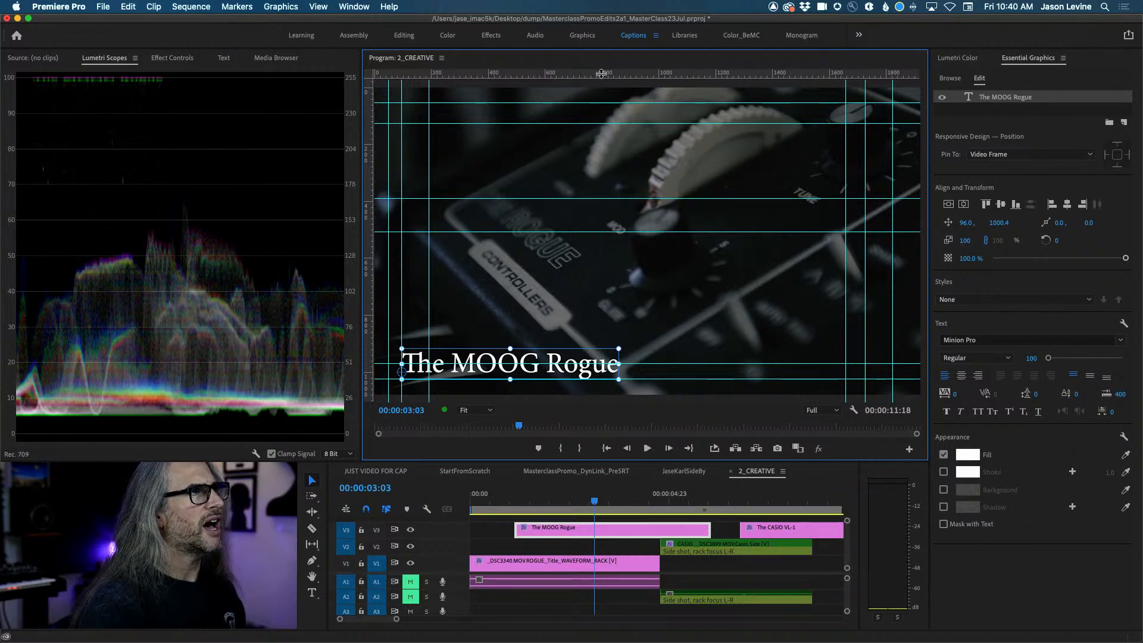
pyautogui.moveTo(601, 73); pyautogui.dragTo(631, 66)
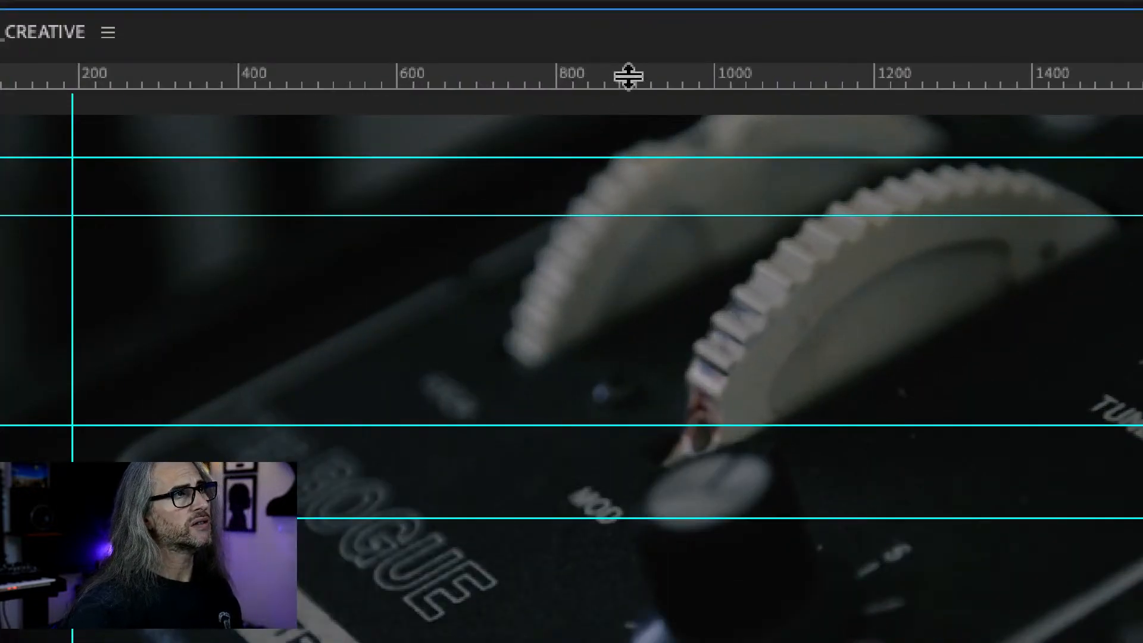
pyautogui.moveTo(628, 76)
pyautogui.mouseDown()
pyautogui.moveTo(648, 209)
pyautogui.moveTo(641, 64)
pyautogui.mouseUp()
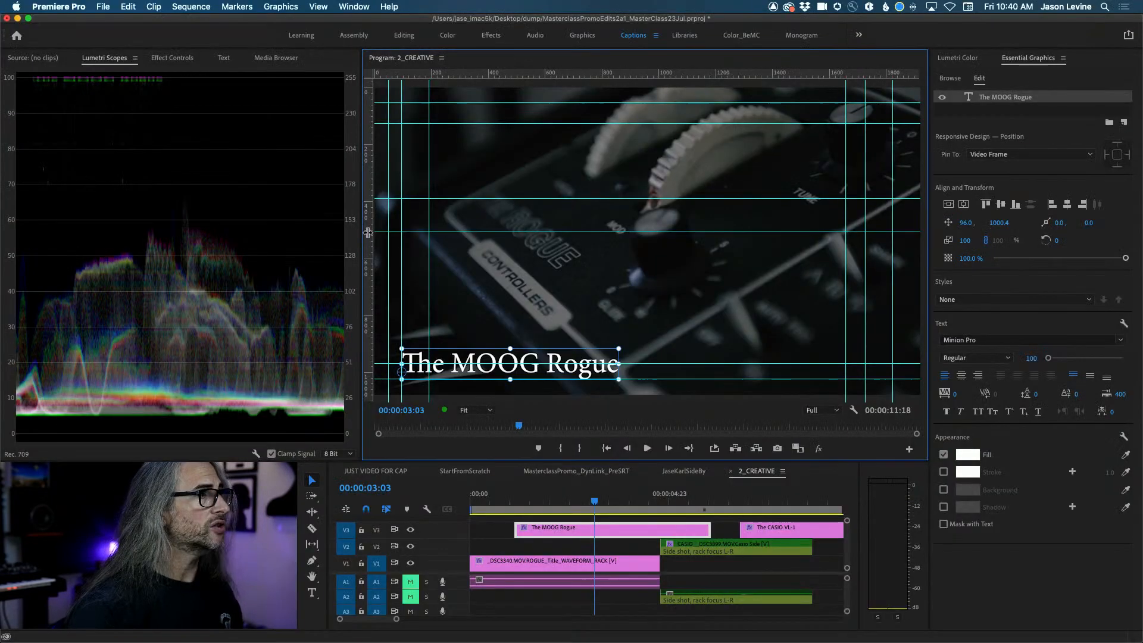
pyautogui.moveTo(368, 232); pyautogui.dragTo(333, 251)
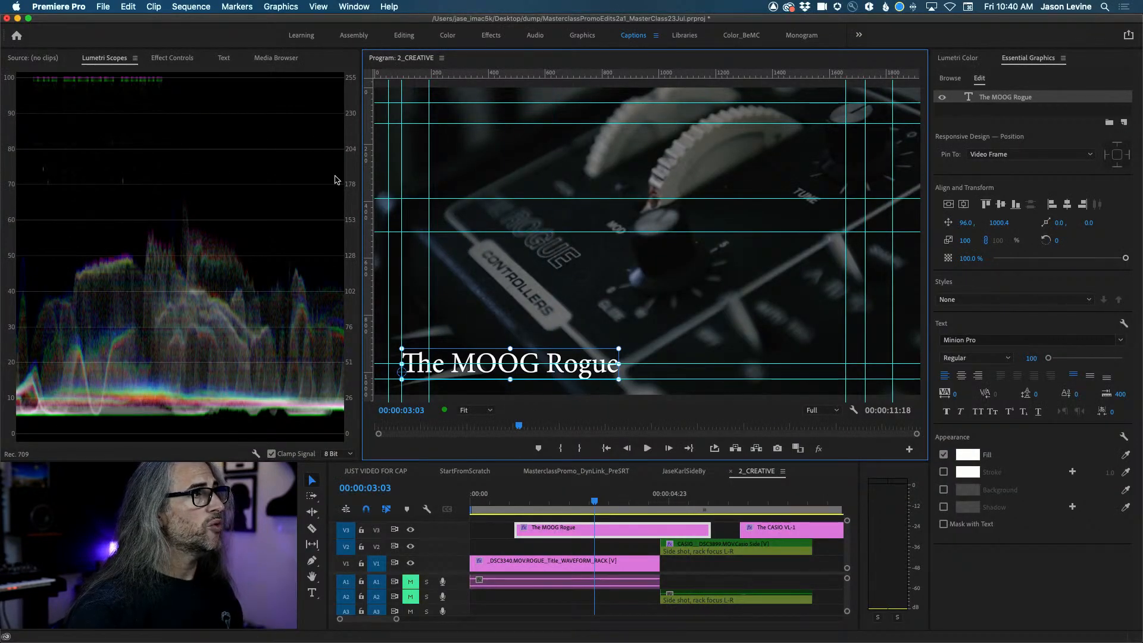
pyautogui.click(318, 6)
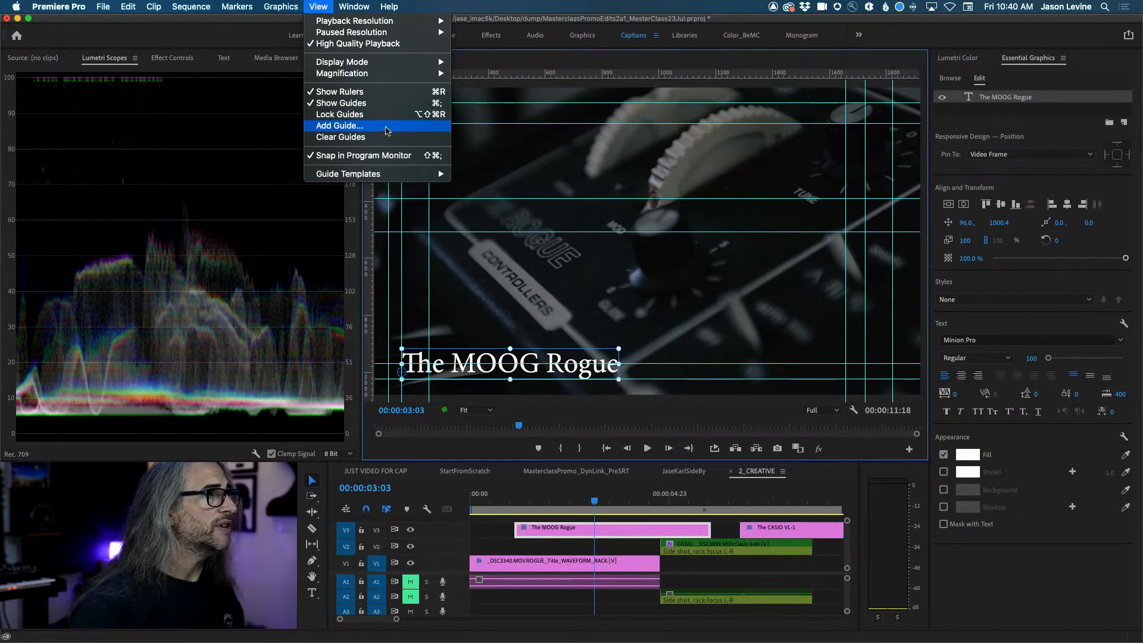
# Add an orange-red vertical guide through View > Add Guide and reposition it.
pyautogui.click(340, 126)
pyautogui.click(720, 213)
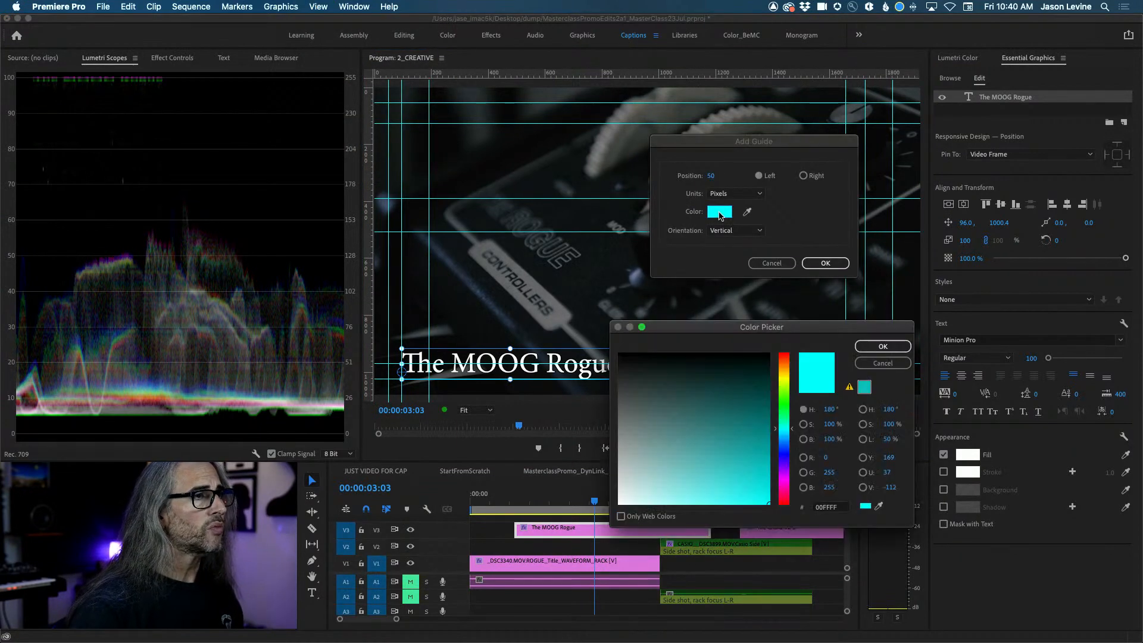
pyautogui.click(786, 364)
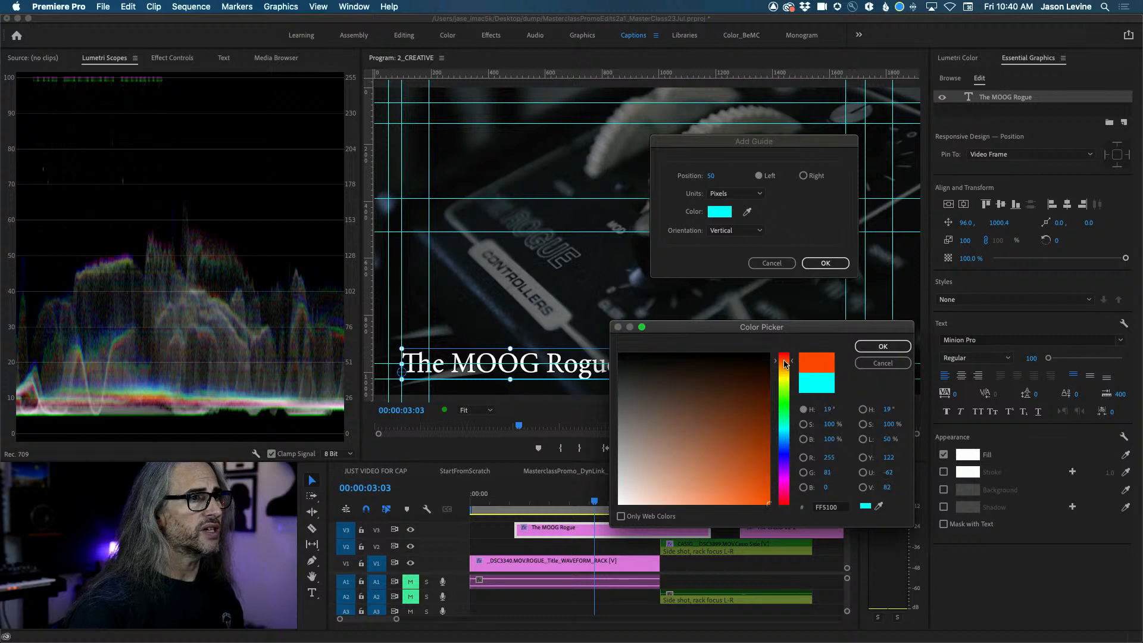
pyautogui.click(879, 346)
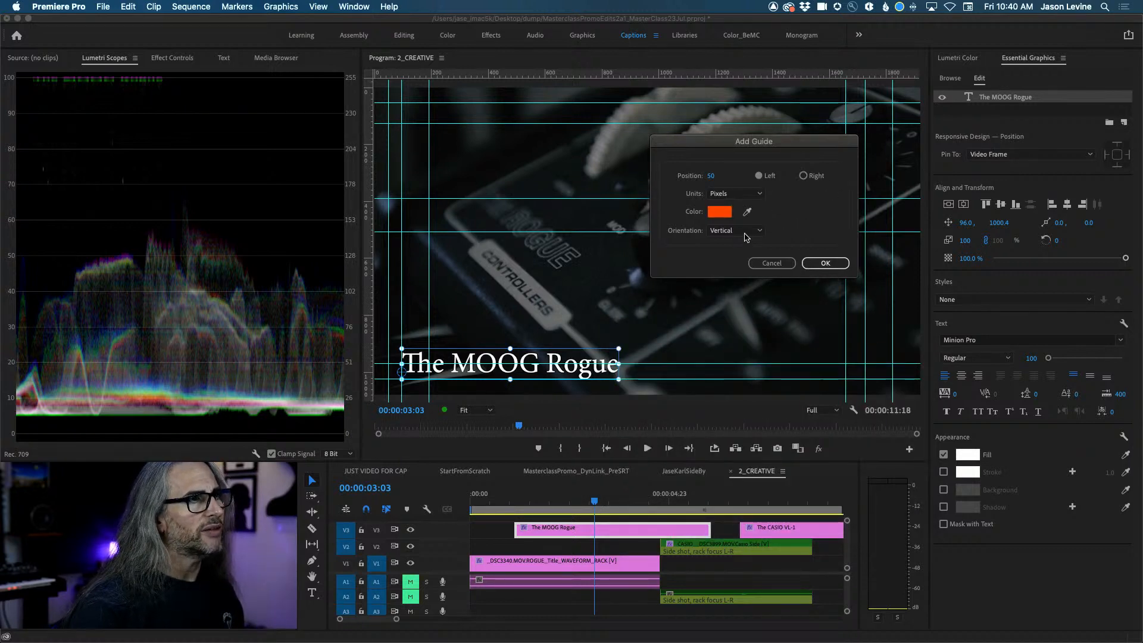
pyautogui.click(833, 263)
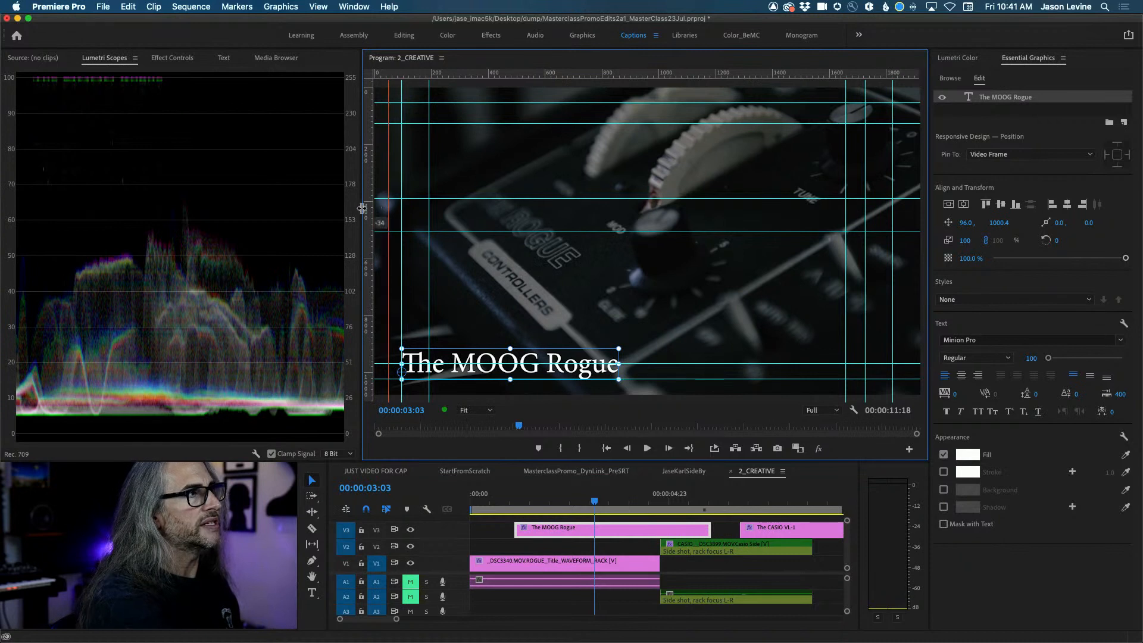
pyautogui.moveTo(388, 209); pyautogui.dragTo(464, 225)
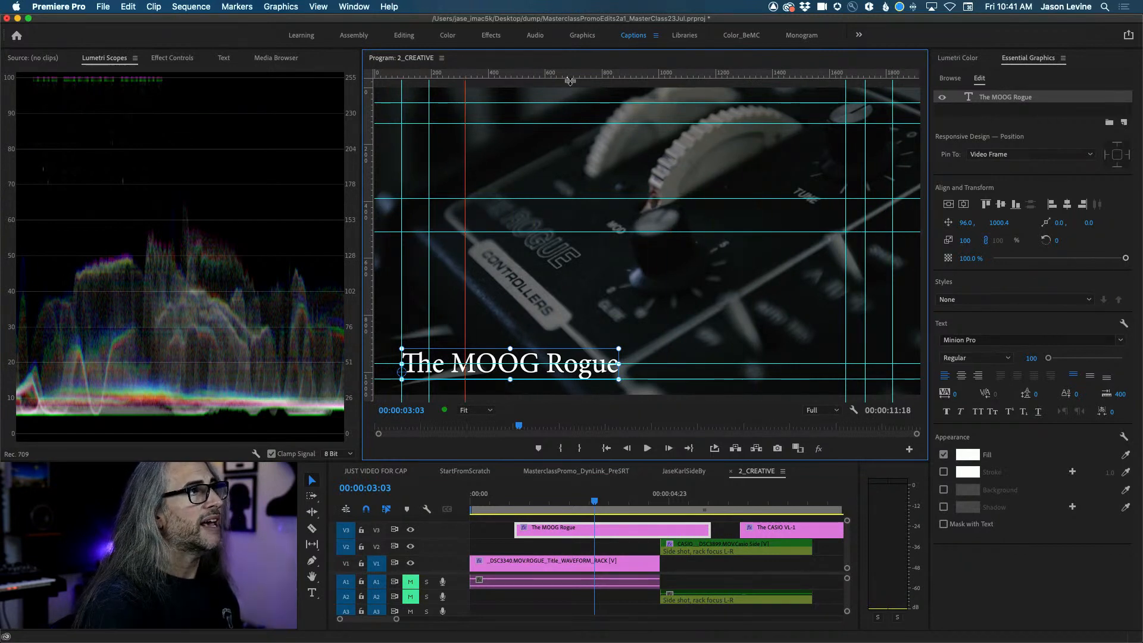
# Remove the orange guides and the right-hand vertical guide, testing and discarding a few more.
pyautogui.moveTo(569, 72); pyautogui.dragTo(570, 157)
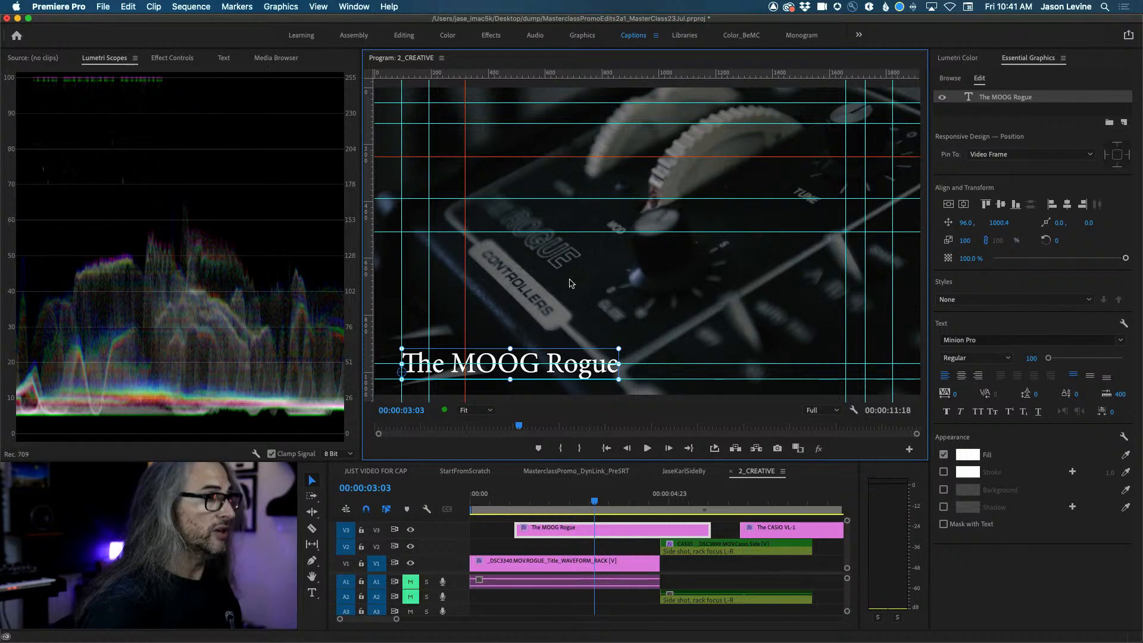
pyautogui.moveTo(536, 156); pyautogui.dragTo(534, 64)
pyautogui.moveTo(466, 191); pyautogui.dragTo(275, 196)
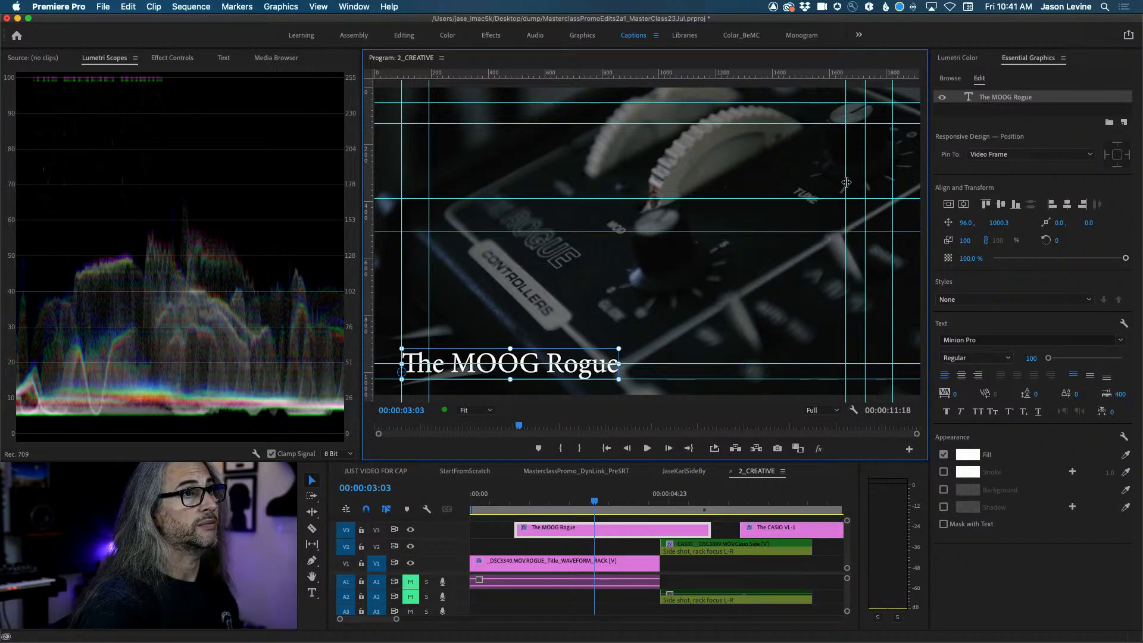
pyautogui.moveTo(846, 182); pyautogui.dragTo(940, 184)
pyautogui.moveTo(610, 73); pyautogui.dragTo(578, 72)
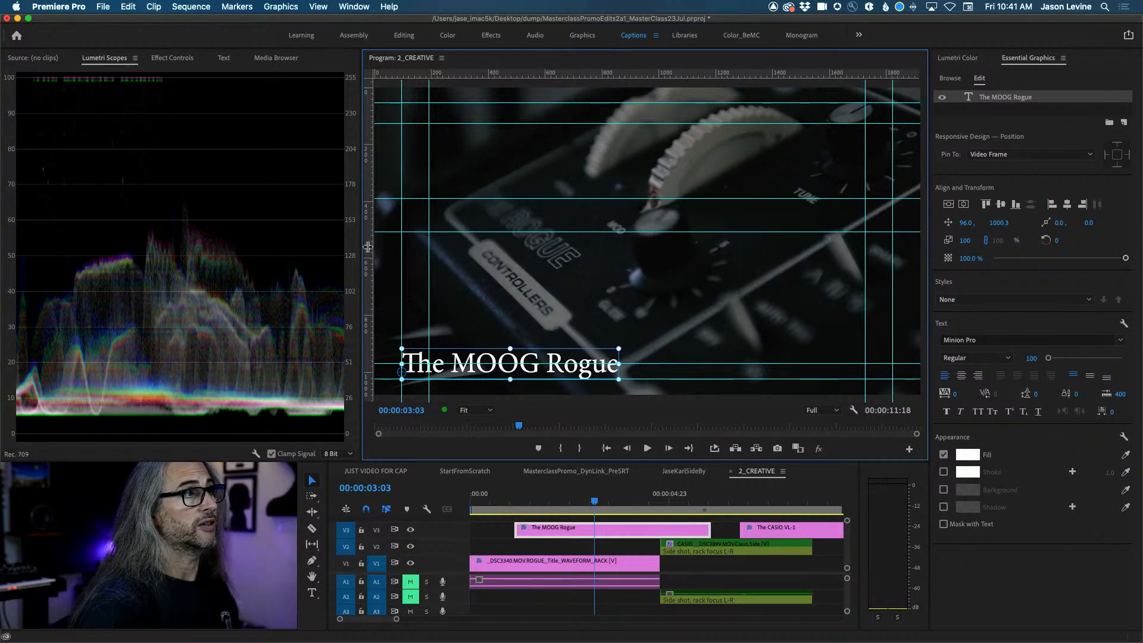
pyautogui.moveTo(367, 247)
pyautogui.mouseDown()
pyautogui.moveTo(654, 255)
pyautogui.moveTo(506, 264)
pyautogui.moveTo(351, 254)
pyautogui.mouseUp()
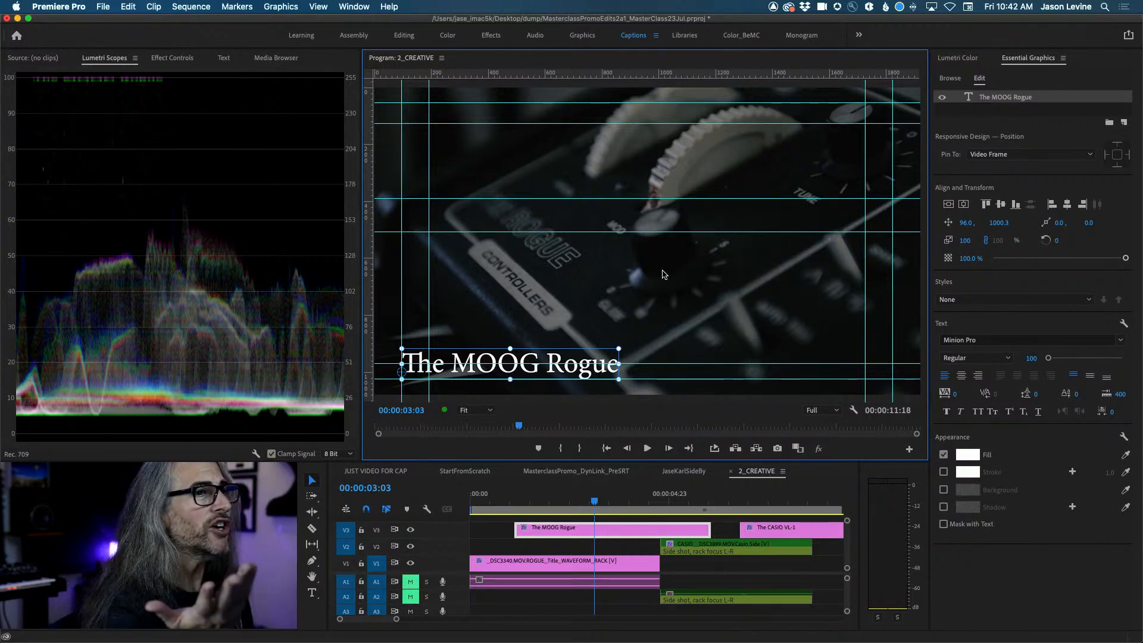
# Select all the title text and set its font to Coolvetica, filtering the list to Adobe fonts.
pyautogui.press('t')
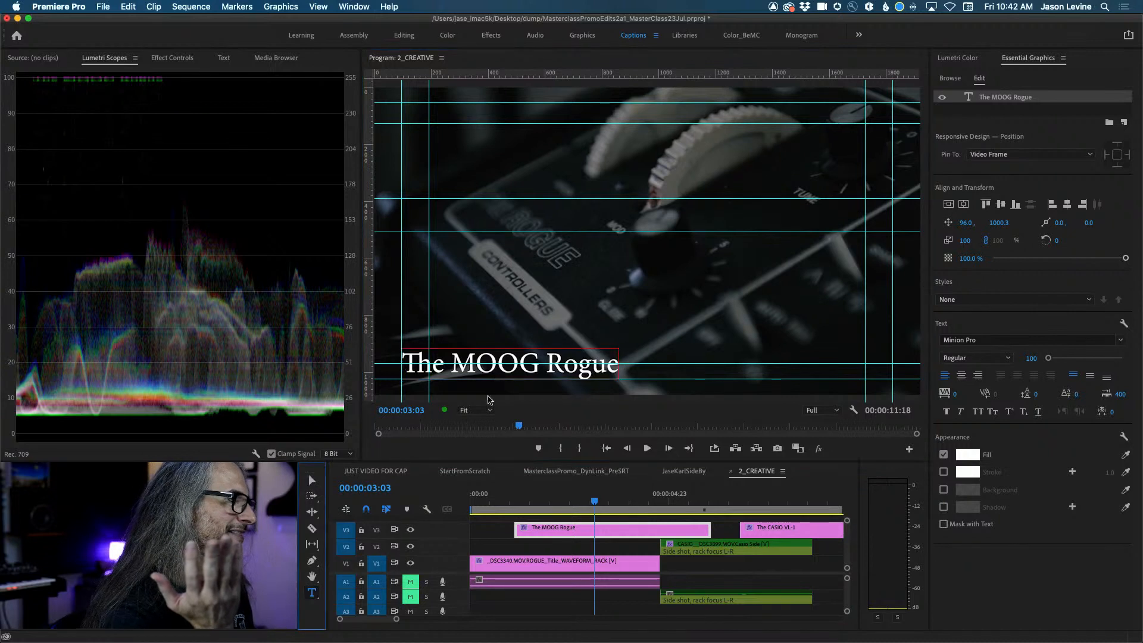
pyautogui.doubleClick(496, 362)
pyautogui.press('super+a')
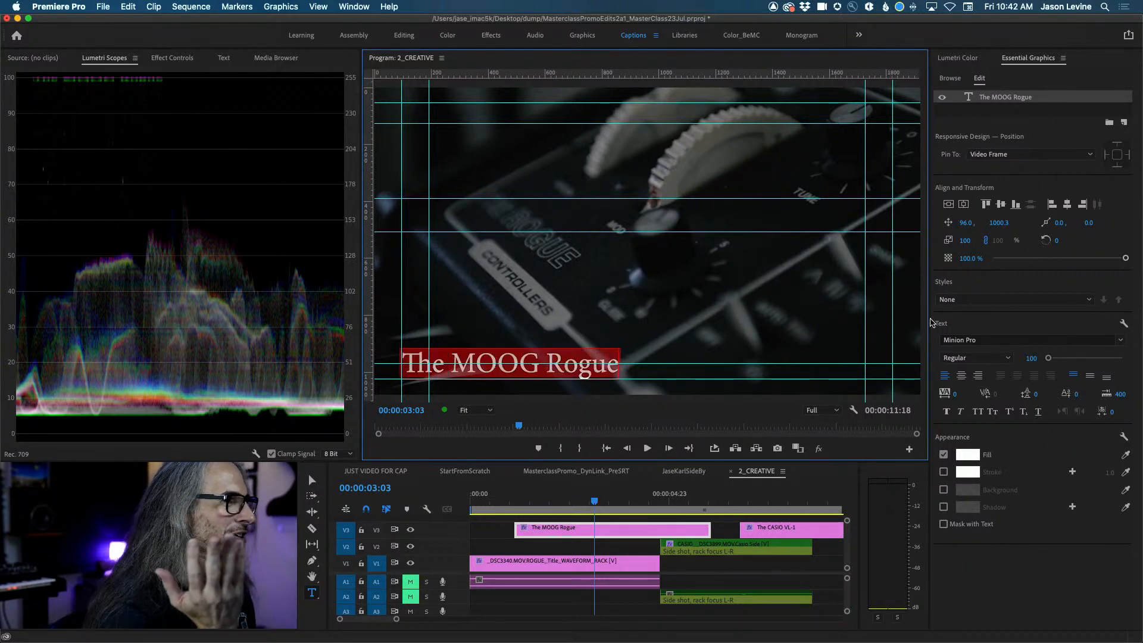
pyautogui.click(1117, 344)
pyautogui.scroll(20, 1020, 402)
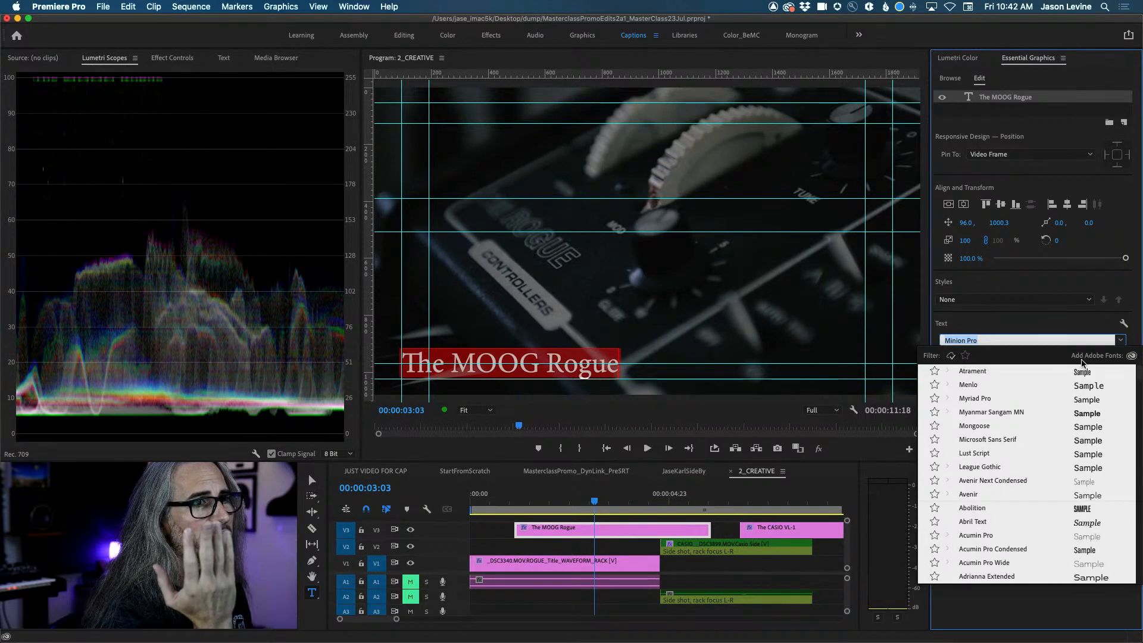
pyautogui.click(950, 357)
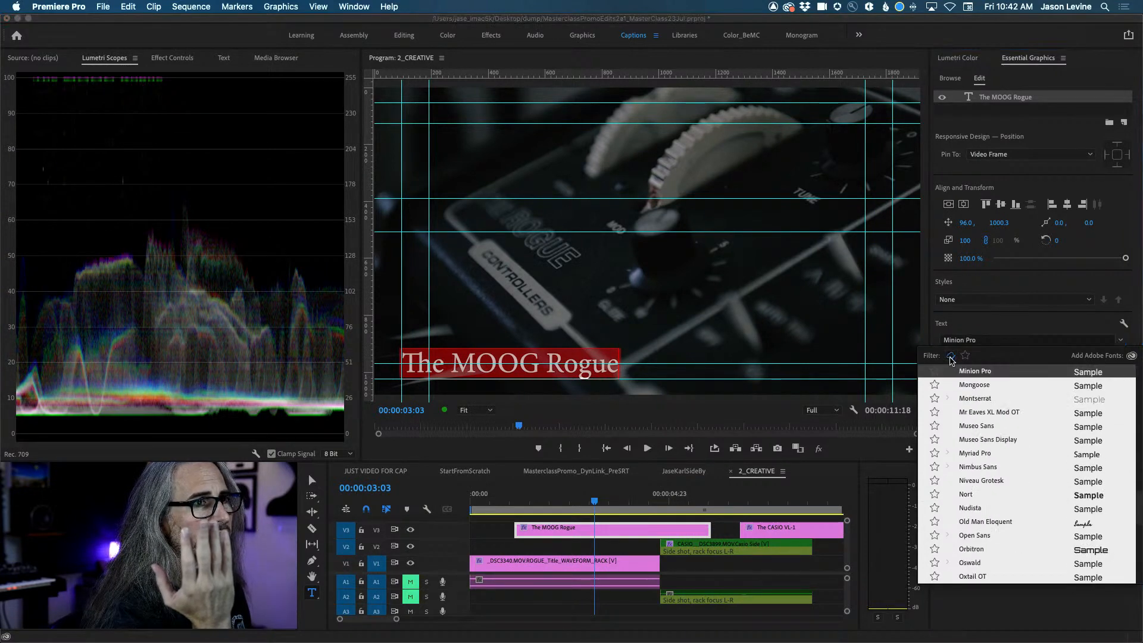
pyautogui.scroll(15, 978, 391)
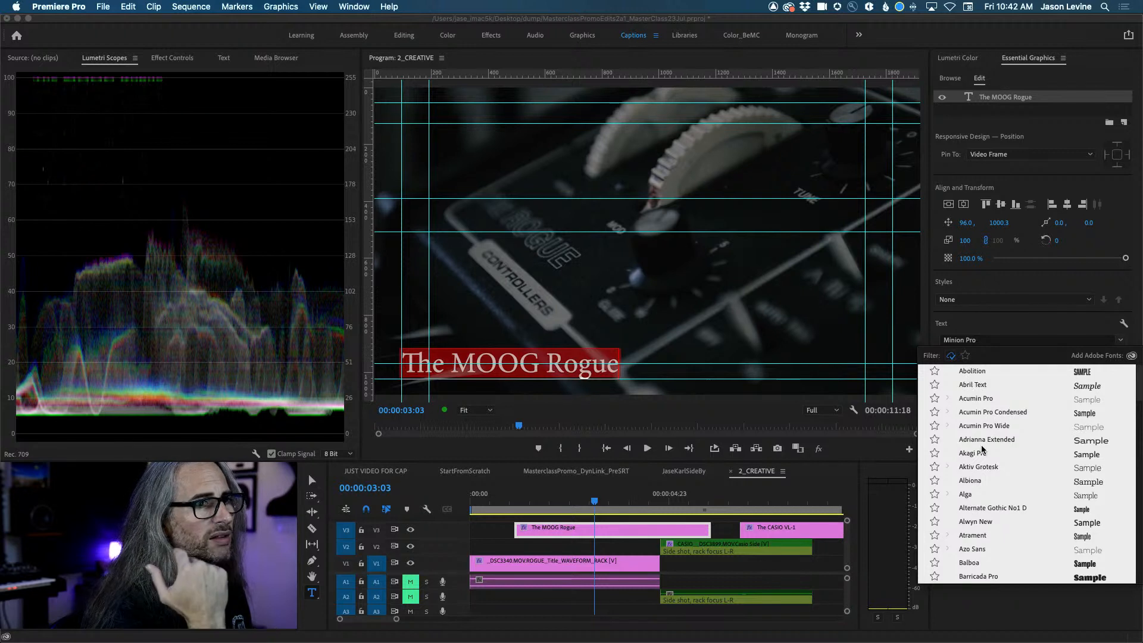
pyautogui.scroll(-6, 981, 450)
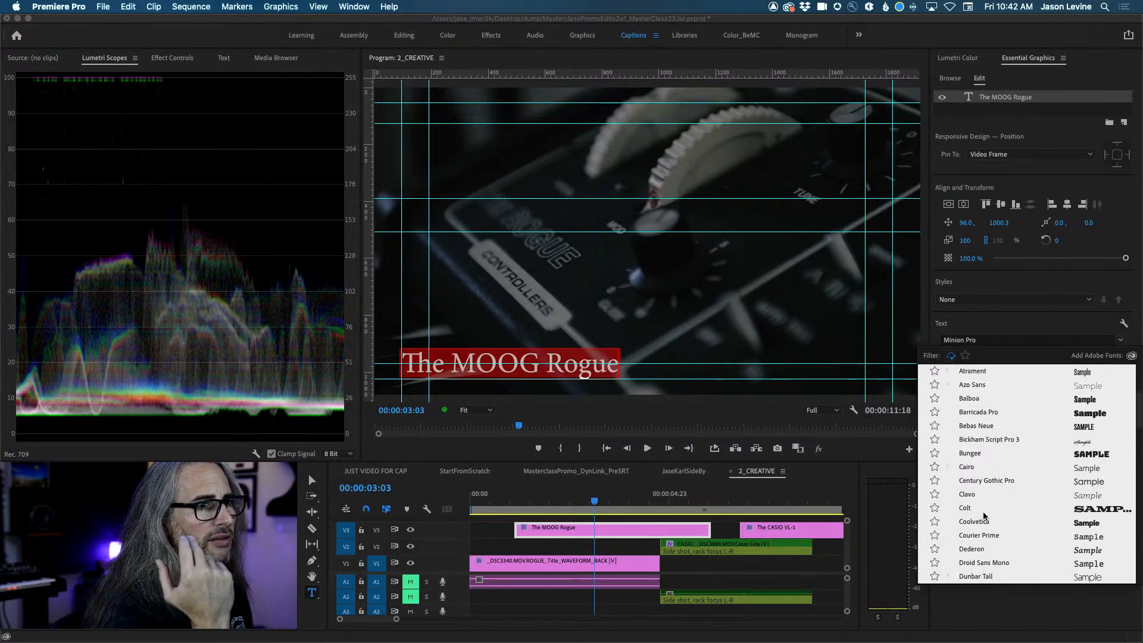
pyautogui.click(974, 521)
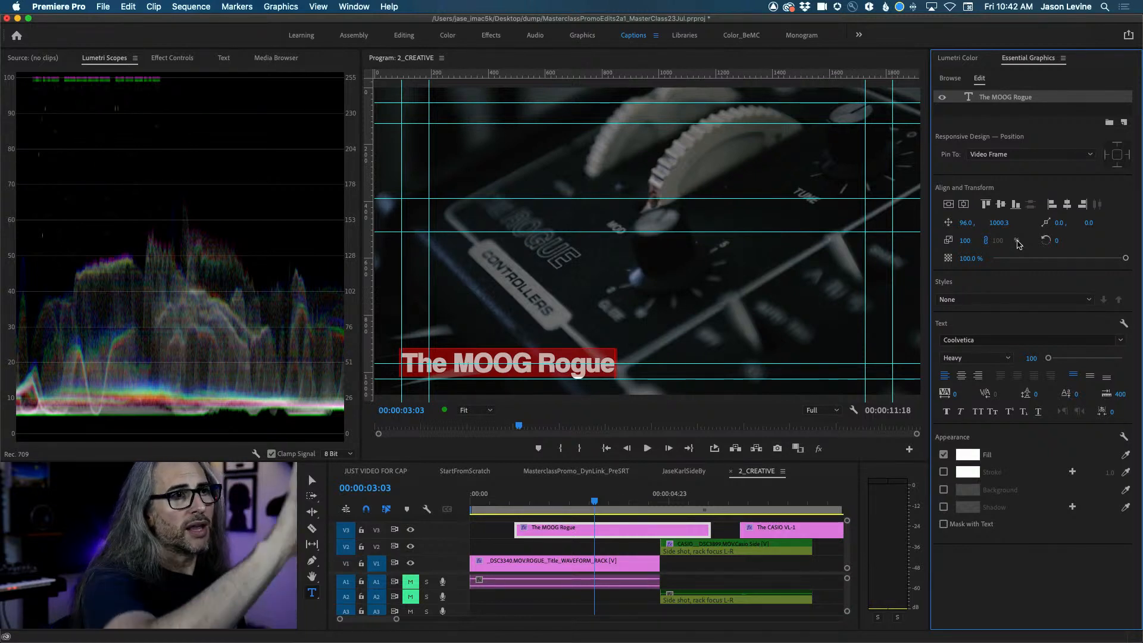
# Clear the font list filters and switch the title font to Century Gothic Pro.
pyautogui.click(1121, 340)
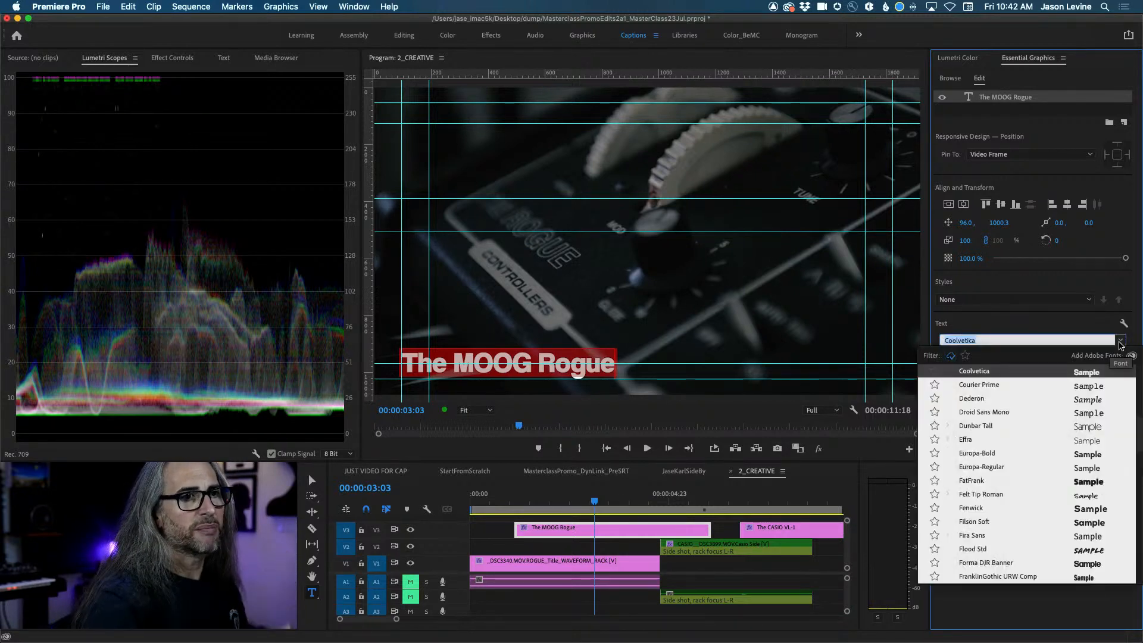
pyautogui.scroll(-3, 1043, 431)
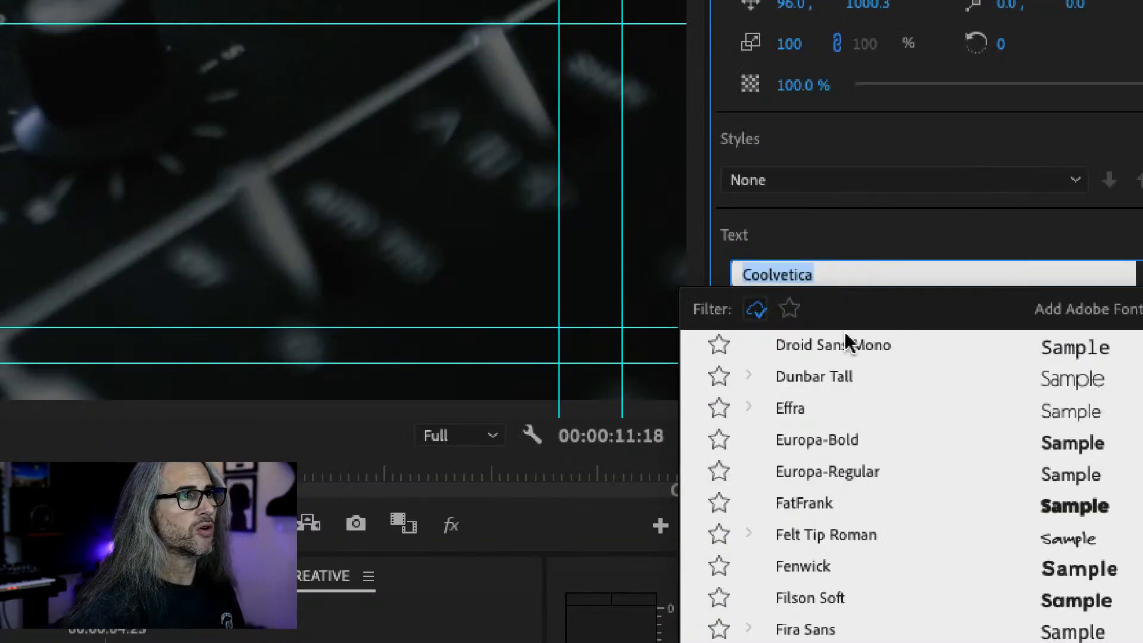
pyautogui.click(789, 310)
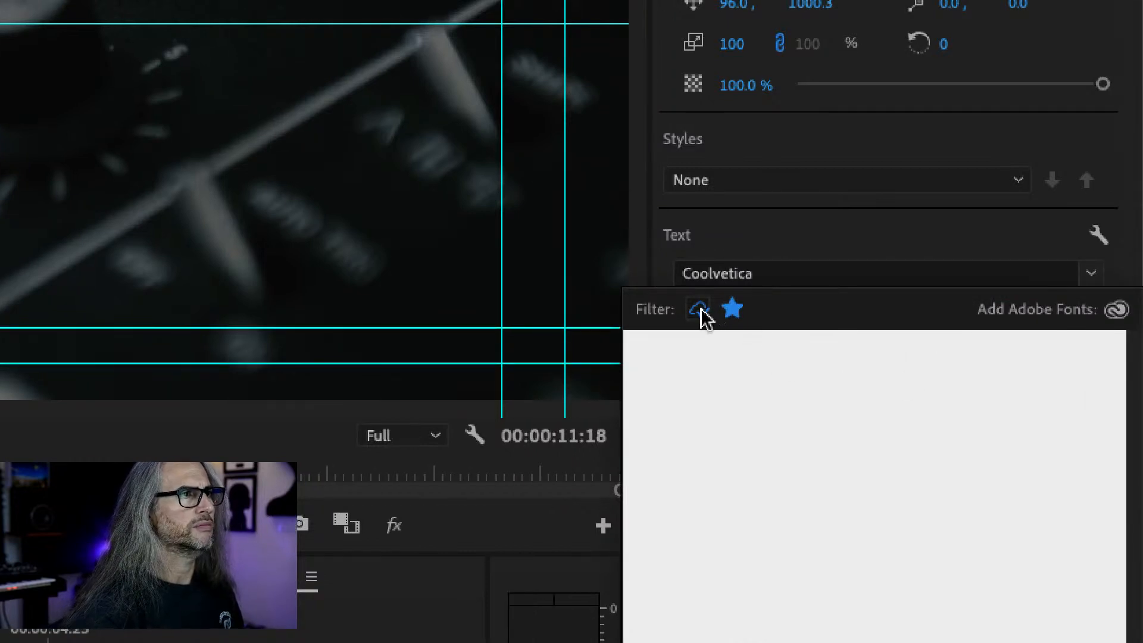
pyautogui.click(702, 312)
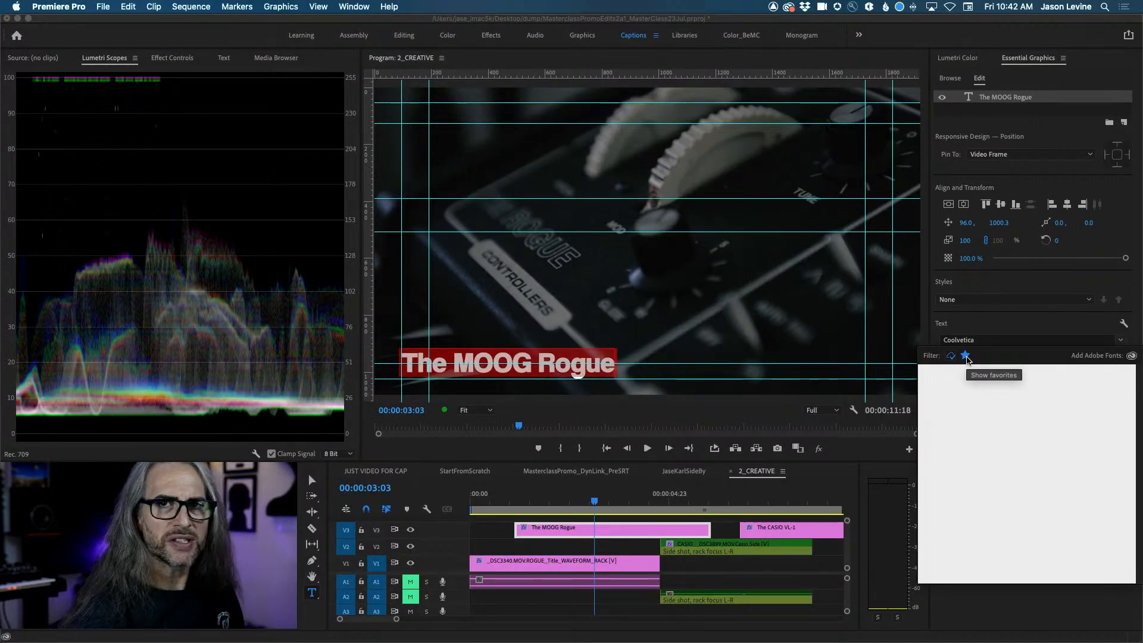
pyautogui.click(965, 356)
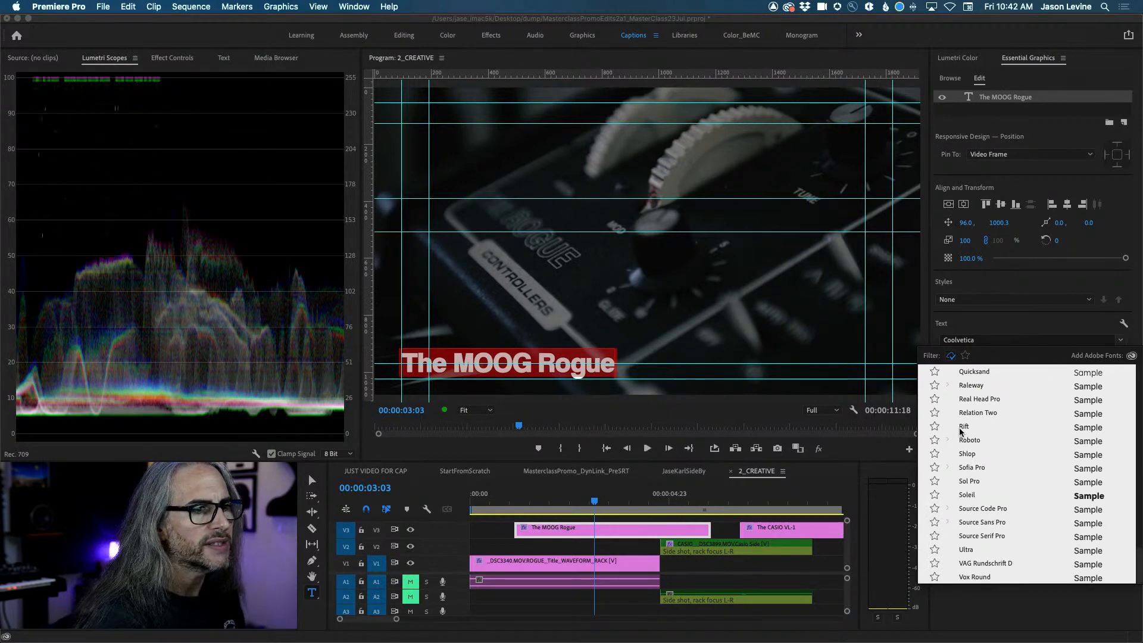
pyautogui.scroll(20, 960, 432)
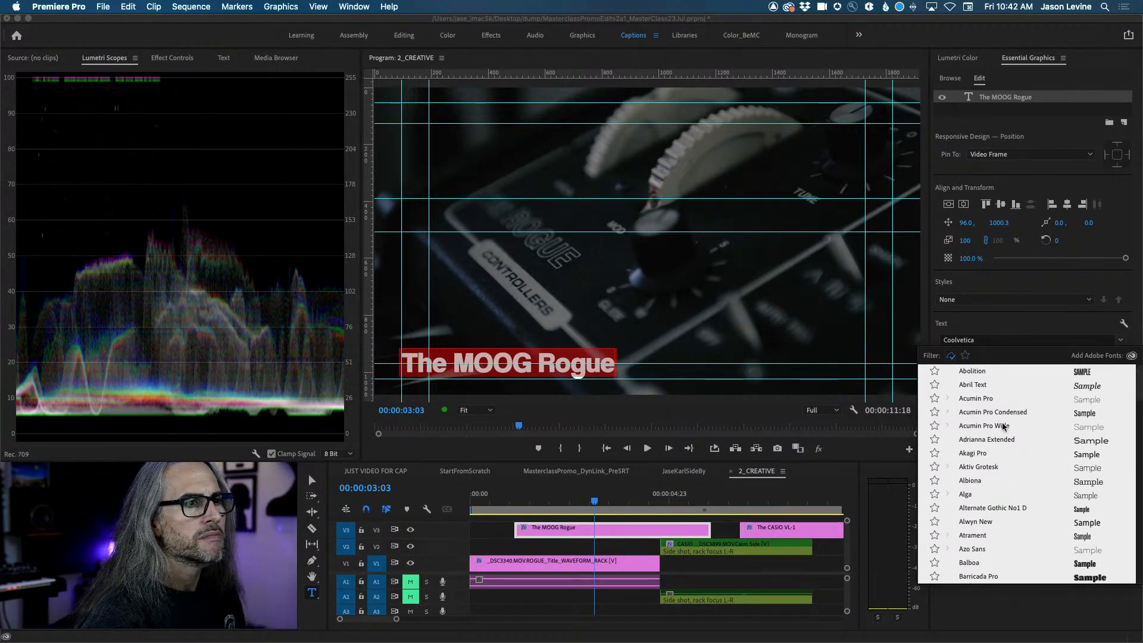
pyautogui.scroll(-5, 1003, 426)
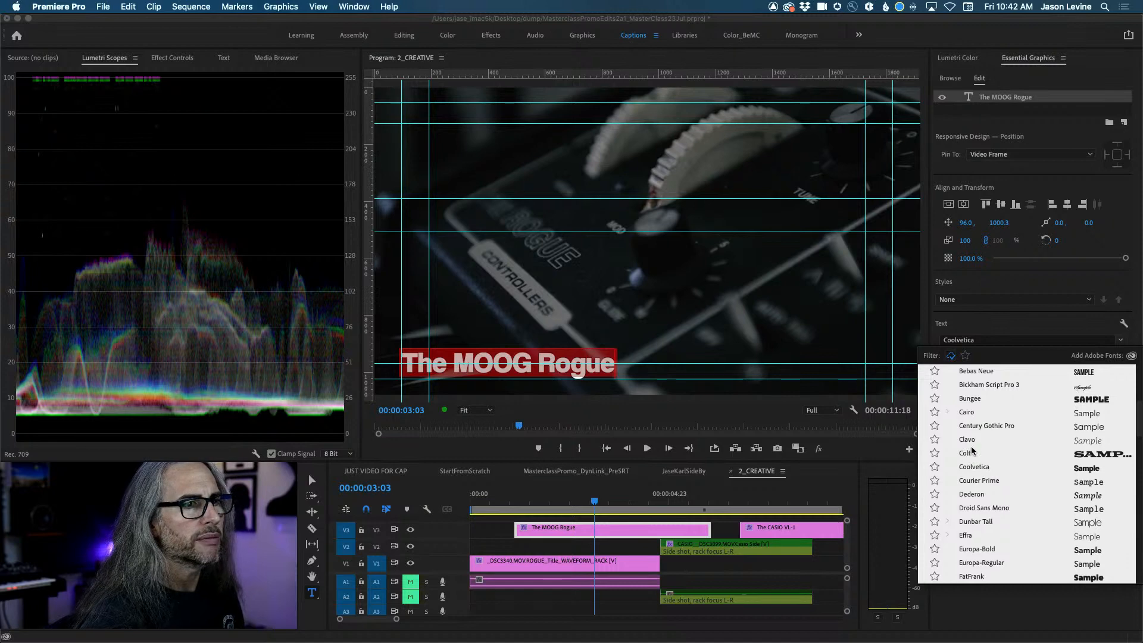
pyautogui.click(995, 425)
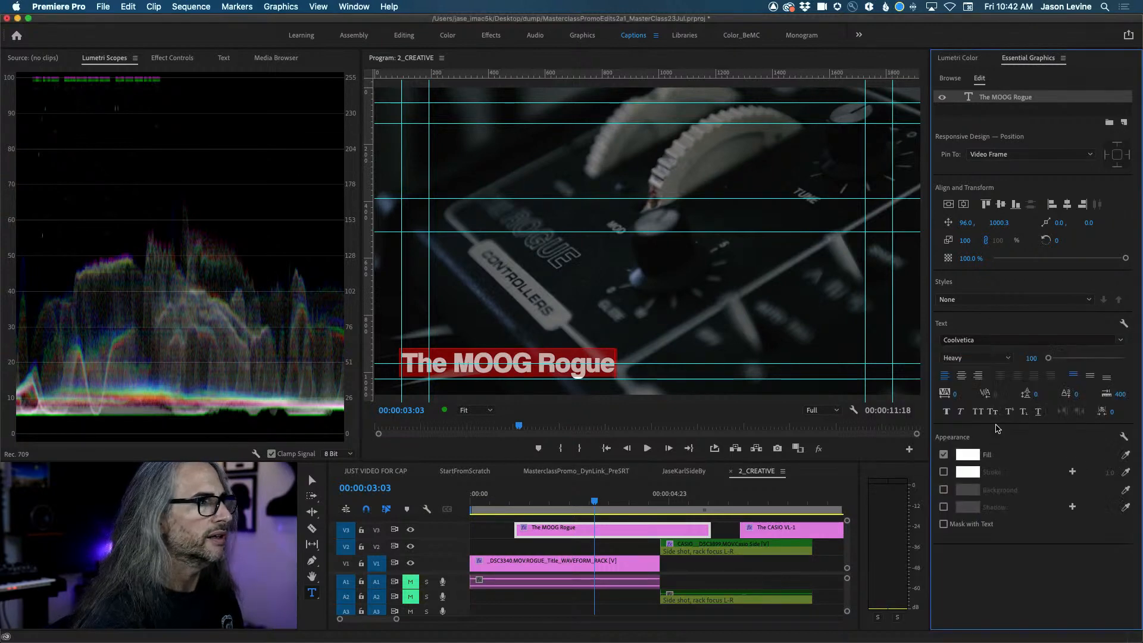
# Try Effra and Fenwick on the title, then settle on Futura PT Light.
pyautogui.click(1084, 340)
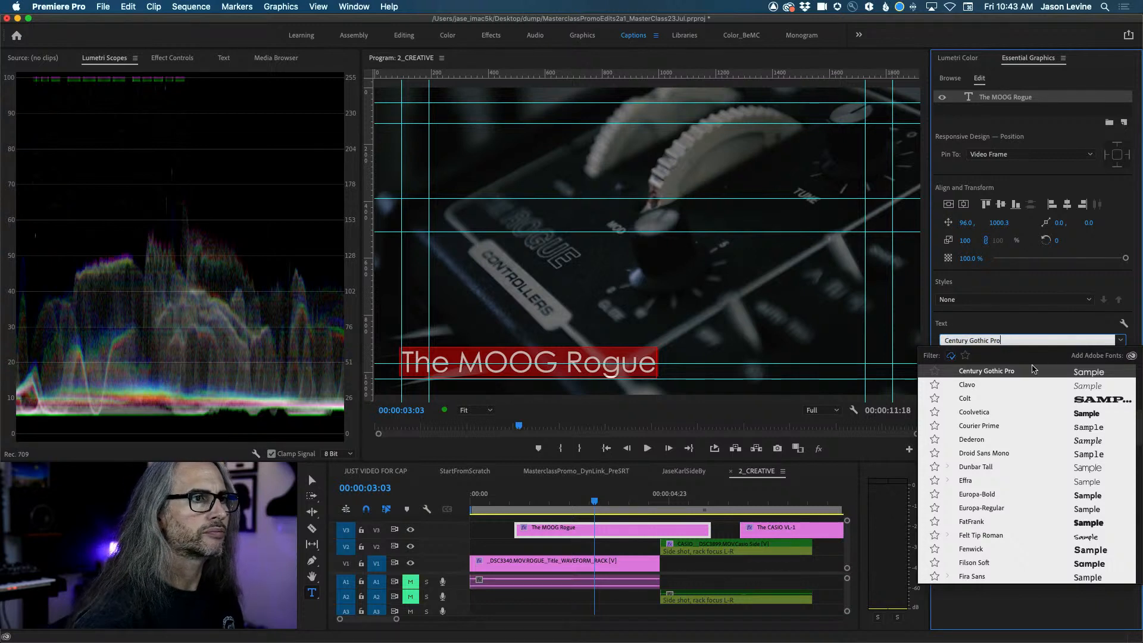
pyautogui.click(981, 481)
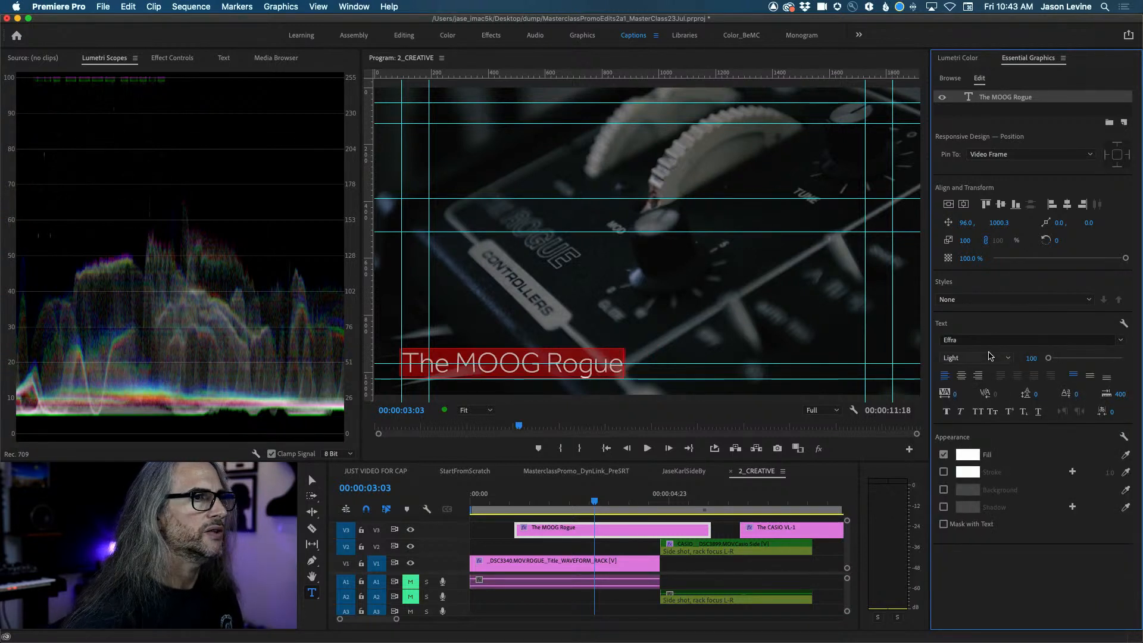
pyautogui.click(1116, 341)
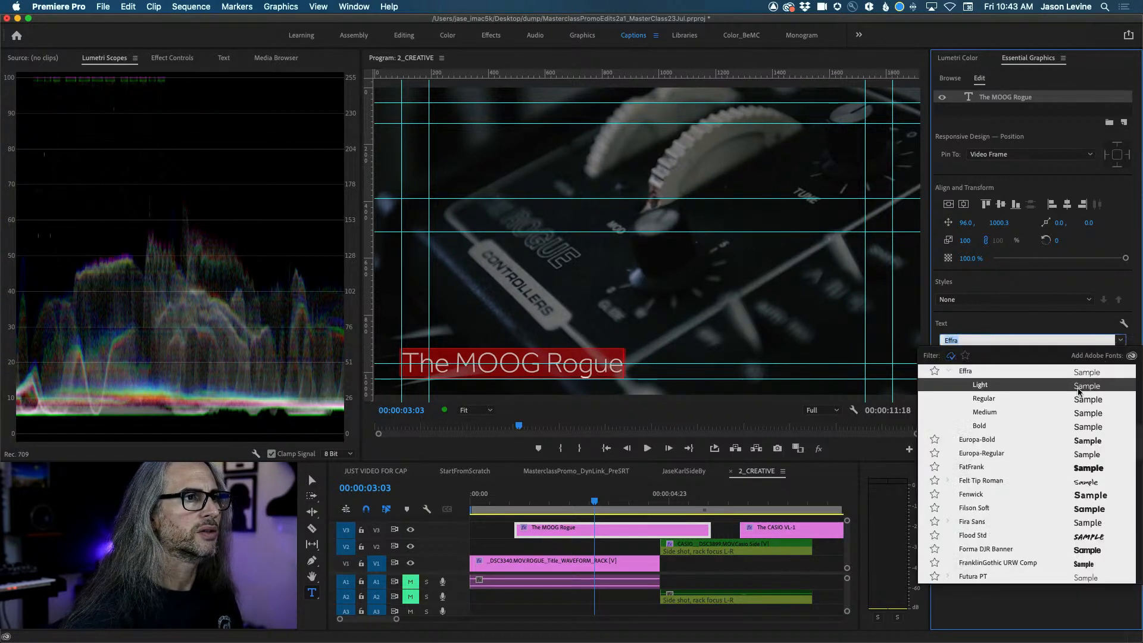
pyautogui.click(1003, 498)
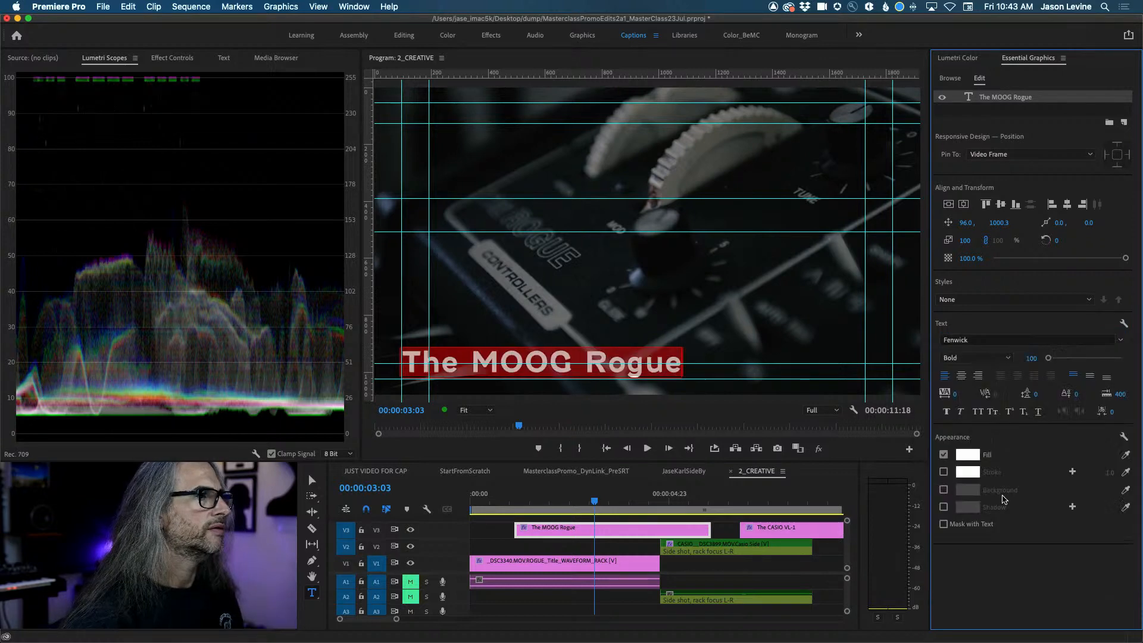
pyautogui.click(1044, 340)
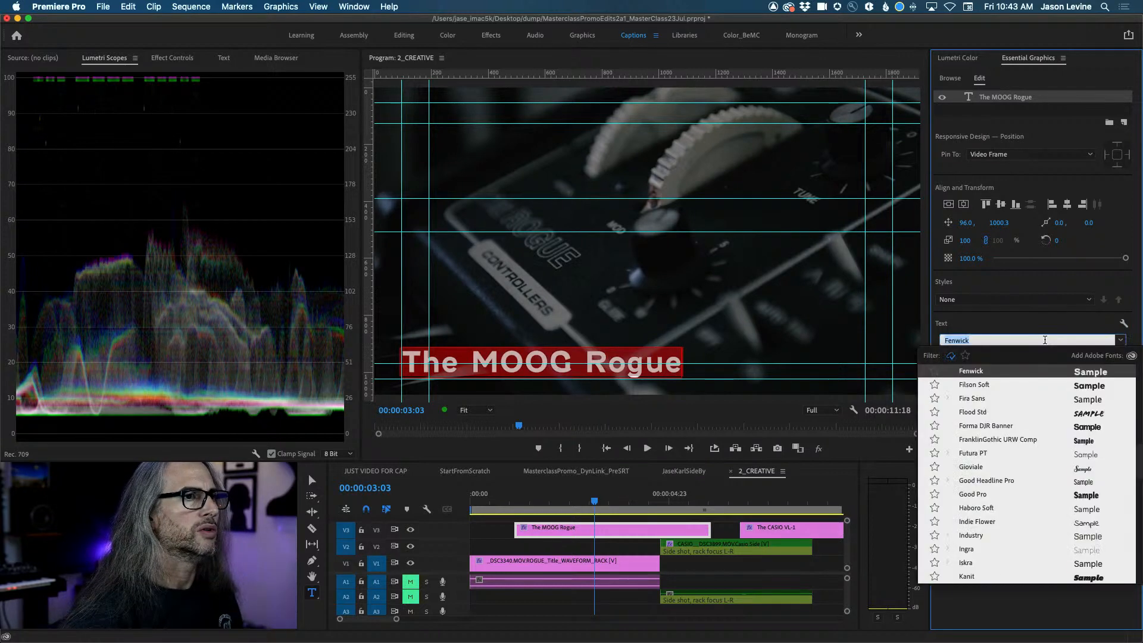
pyautogui.click(982, 454)
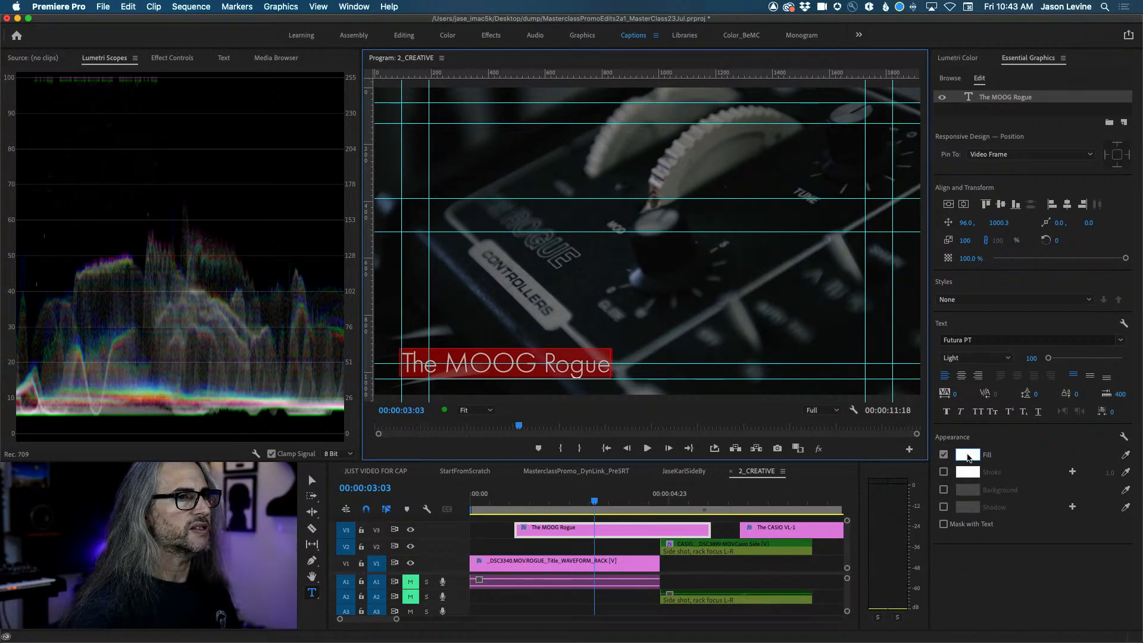
# Preview a fill colour without applying it, then reselect the MOOG Rogue clip's text layer.
pyautogui.click(967, 455)
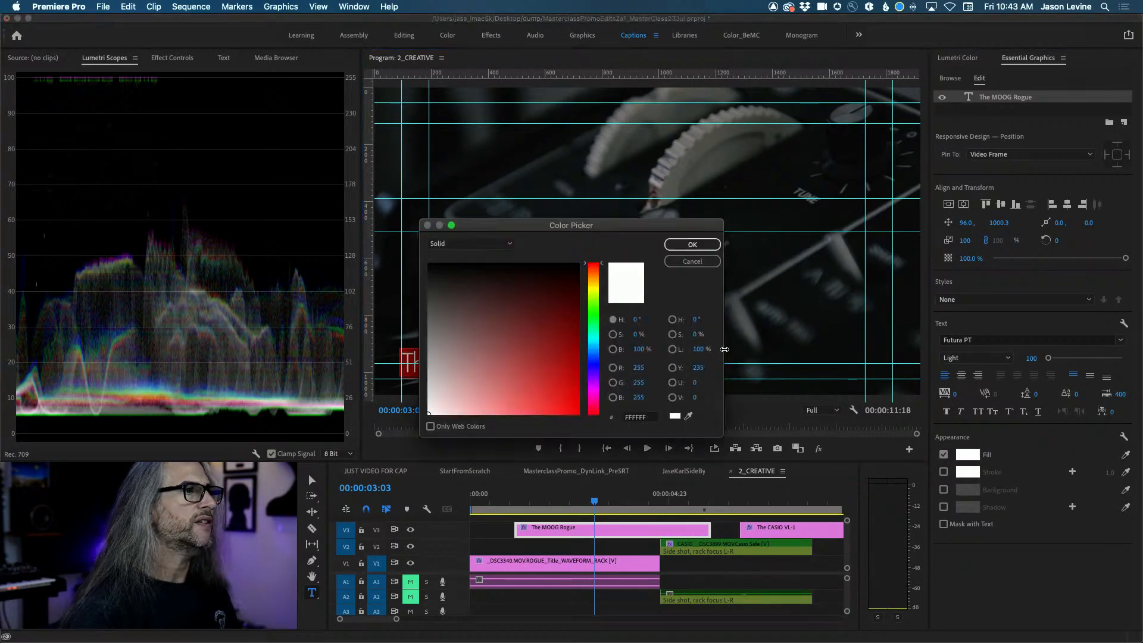
pyautogui.click(593, 287)
pyautogui.click(691, 245)
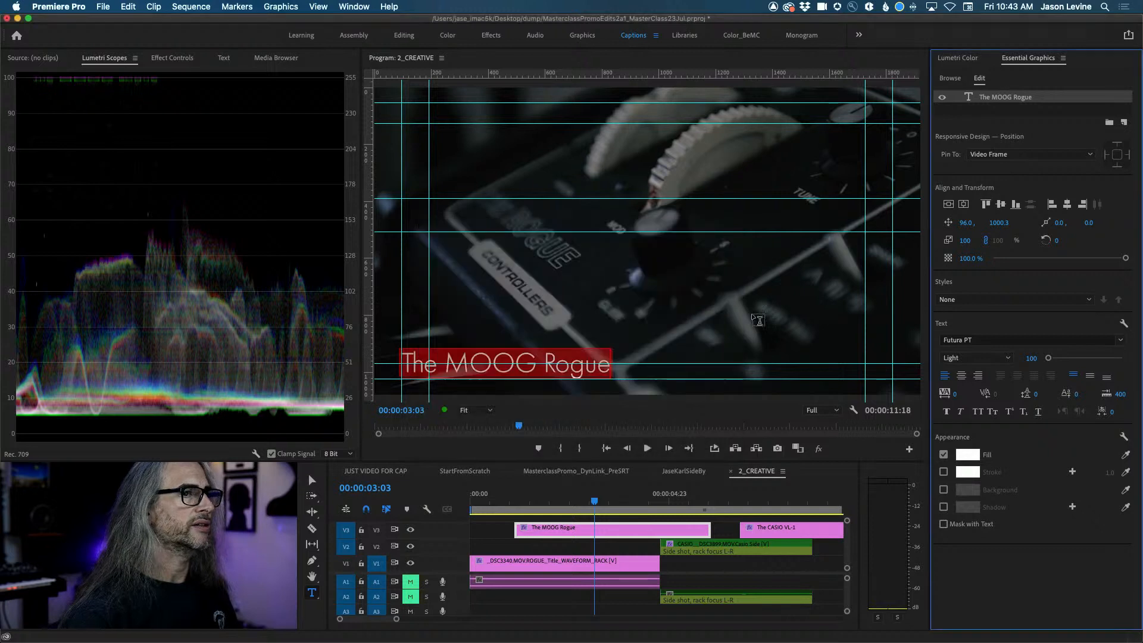
pyautogui.click(576, 546)
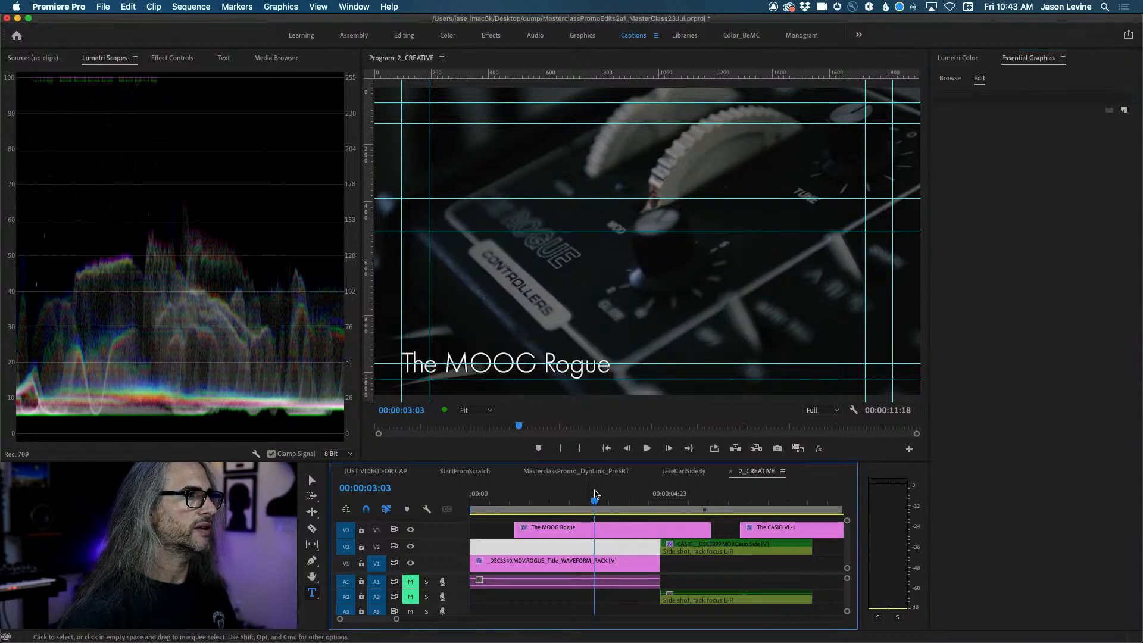
pyautogui.click(624, 528)
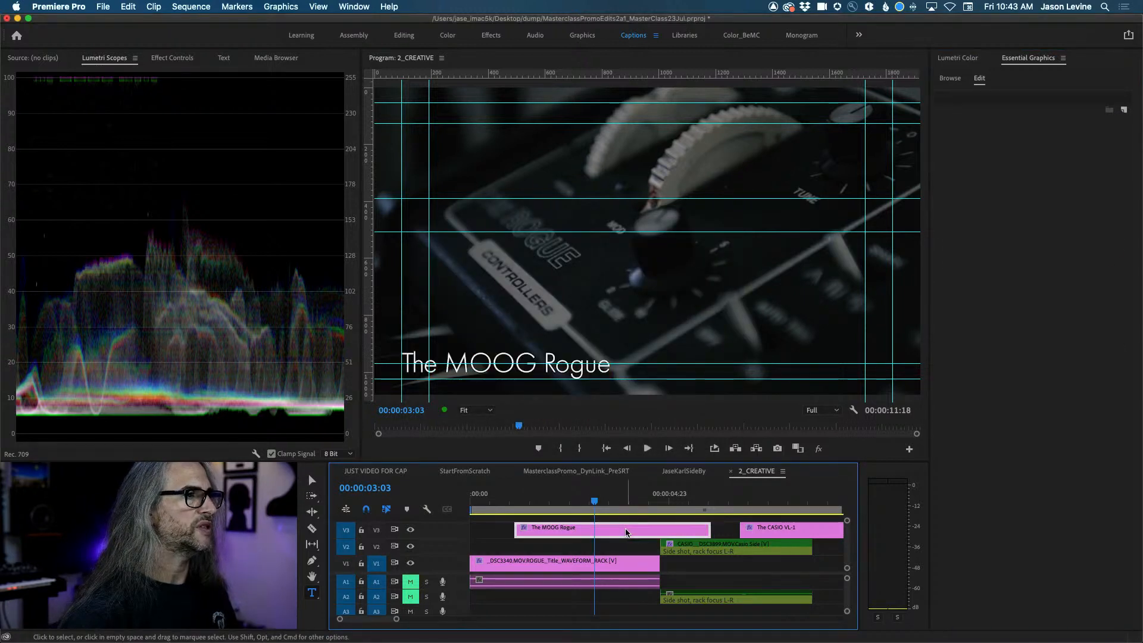
pyautogui.doubleClick(526, 364)
# Fill the title text with gold EEBF4E and reselect the MOOG Rogue clip.
pyautogui.click(967, 454)
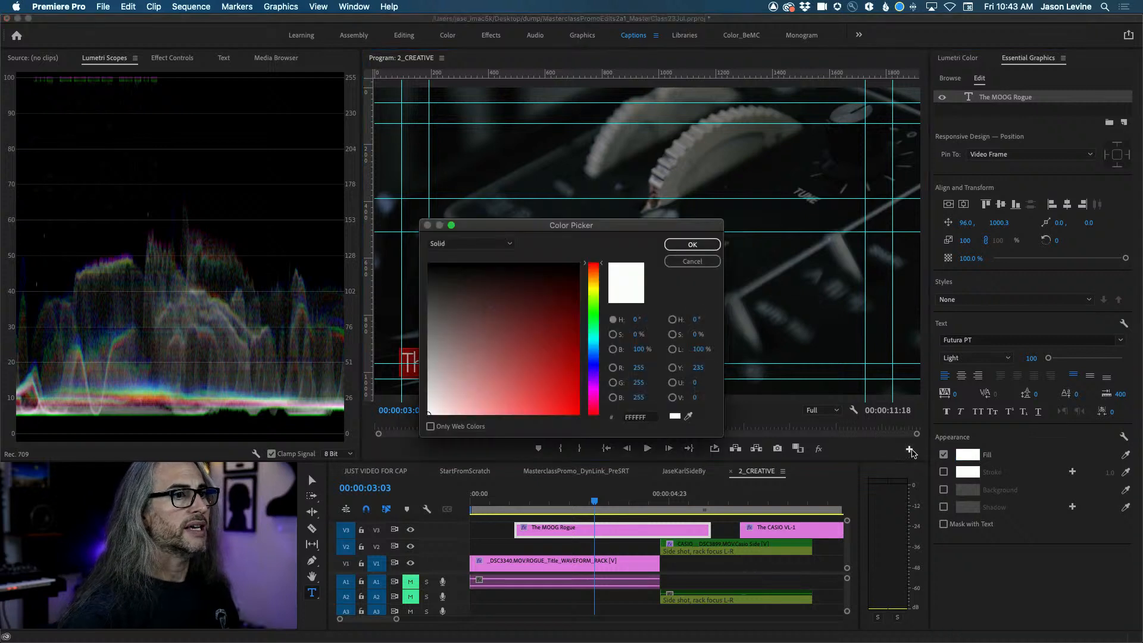
pyautogui.click(592, 281)
pyautogui.moveTo(536, 311); pyautogui.dragTo(529, 404)
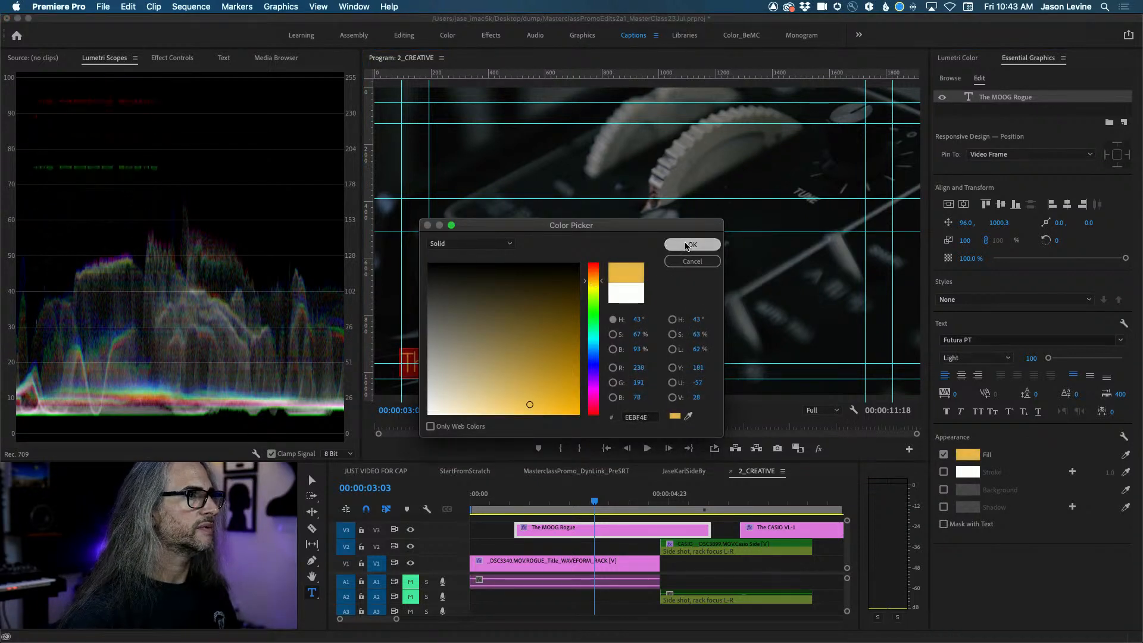
pyautogui.click(687, 244)
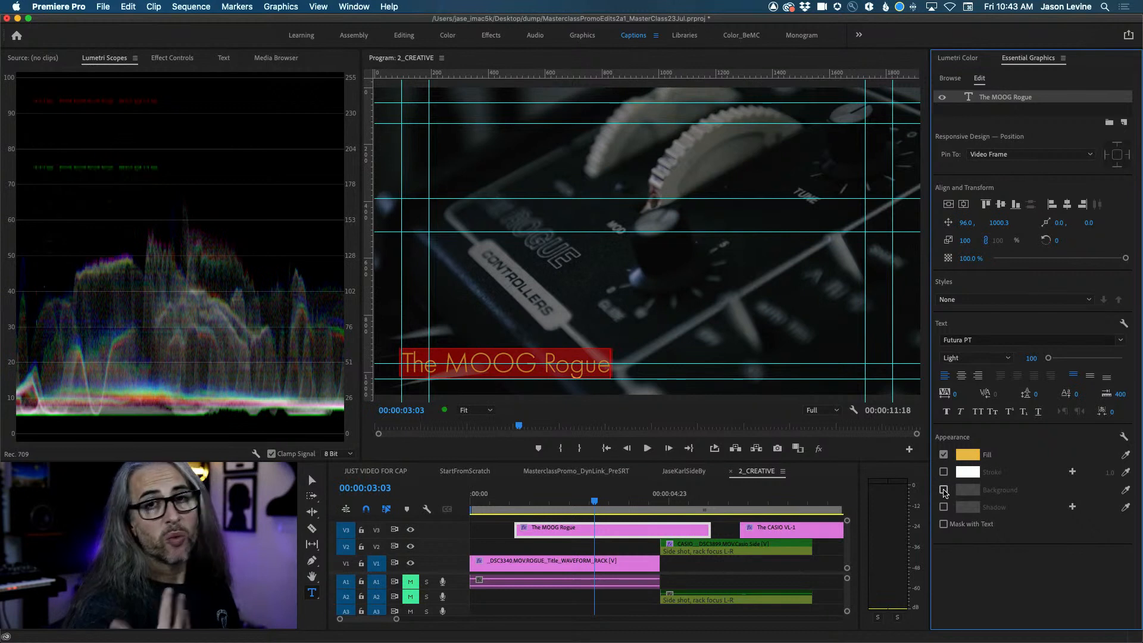
pyautogui.click(727, 532)
pyautogui.click(656, 527)
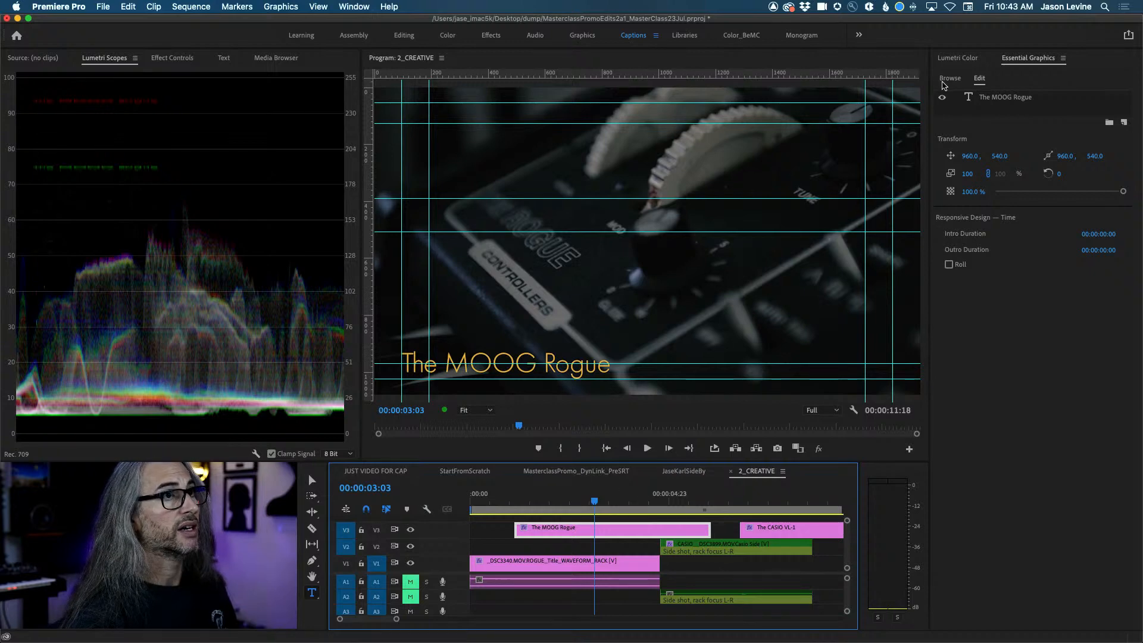
# Select the title's text layer and turn on its Background box.
pyautogui.click(1004, 99)
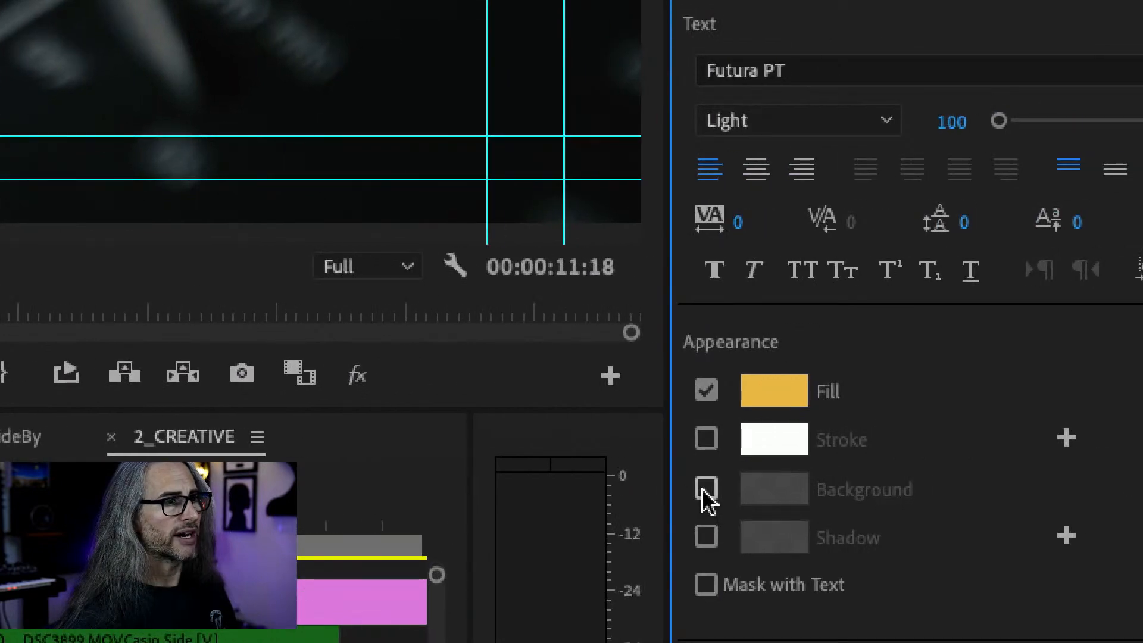
pyautogui.click(943, 490)
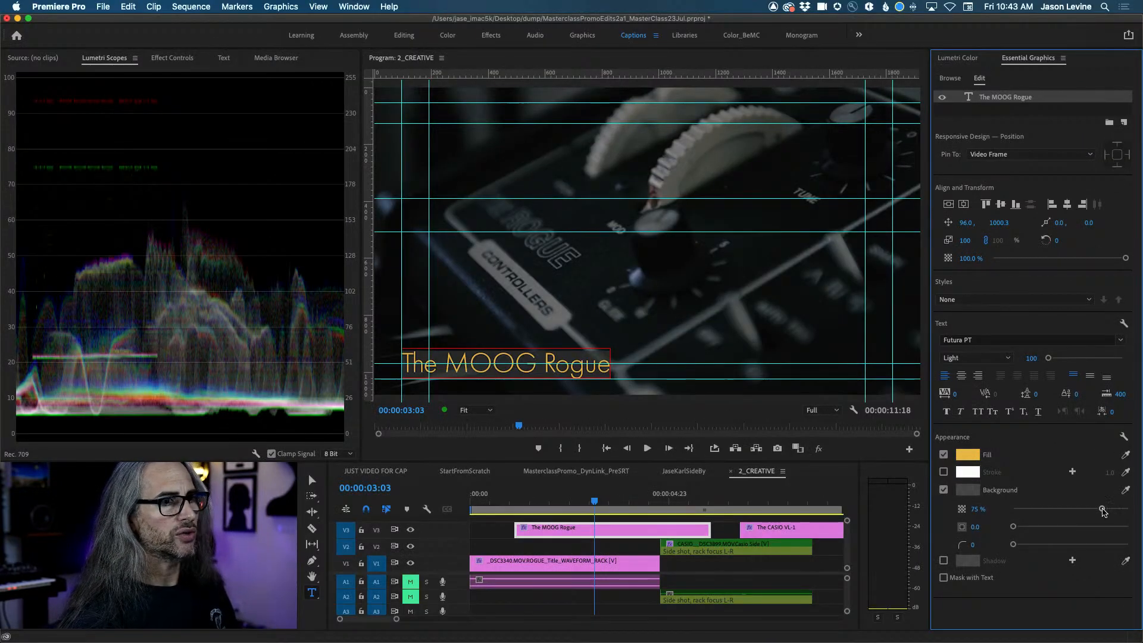
pyautogui.moveTo(1105, 511)
pyautogui.mouseDown()
pyautogui.moveTo(1139, 511)
pyautogui.moveTo(1125, 511)
pyautogui.mouseUp()
# Colour the background teal-grey, lower its opacity to 30% and raise the corner radius.
pyautogui.click(968, 490)
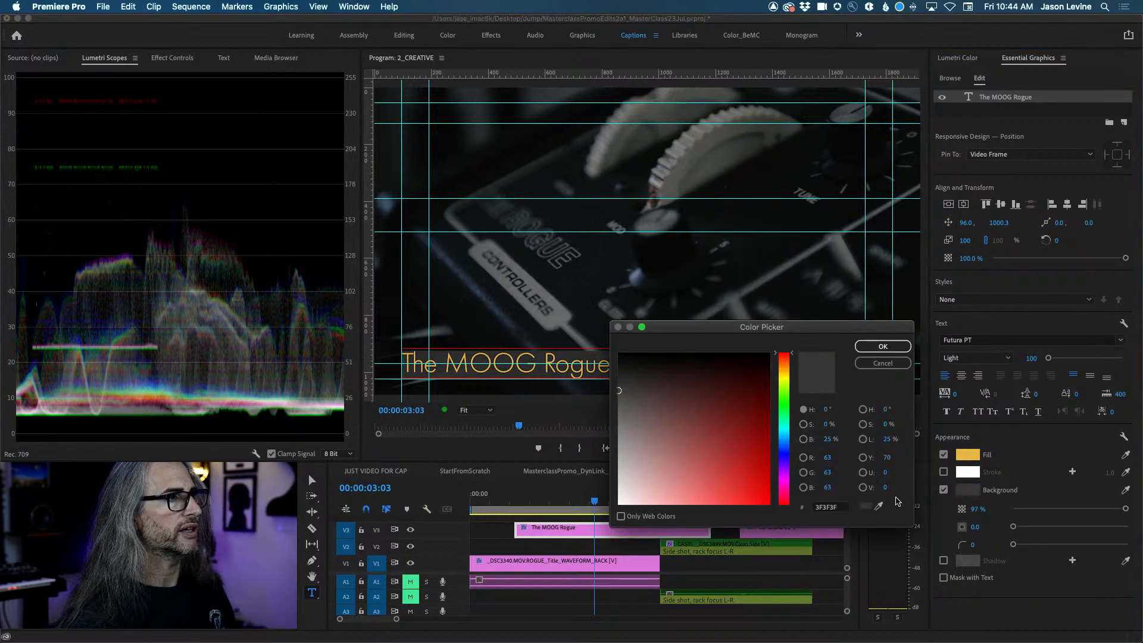
pyautogui.moveTo(782, 390); pyautogui.dragTo(785, 434)
pyautogui.moveTo(619, 391); pyautogui.dragTo(651, 443)
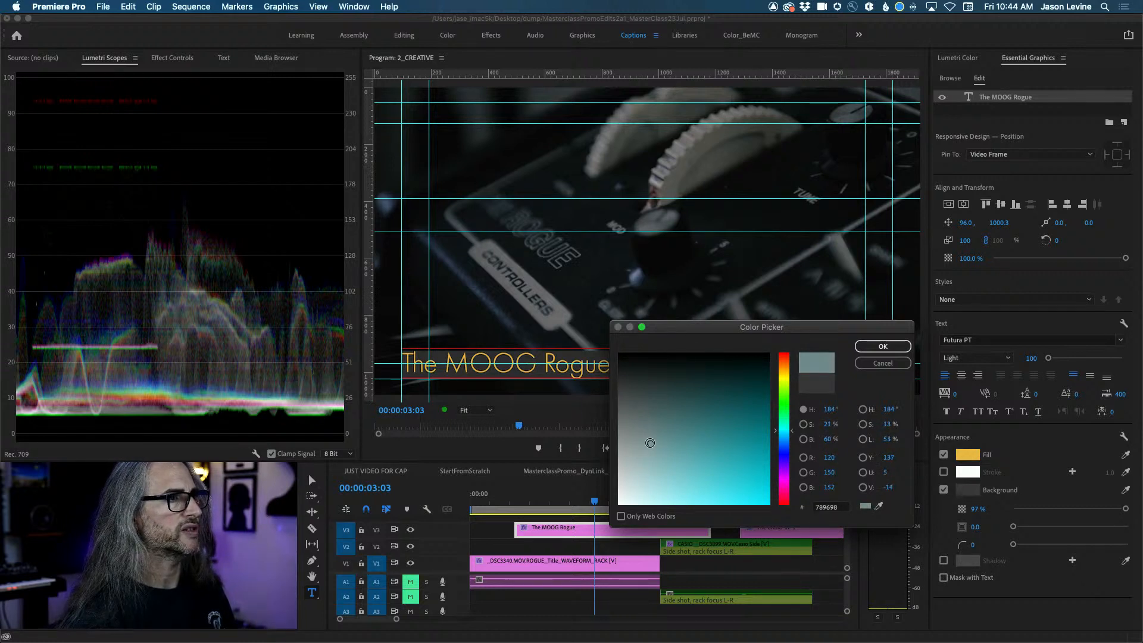
pyautogui.click(899, 352)
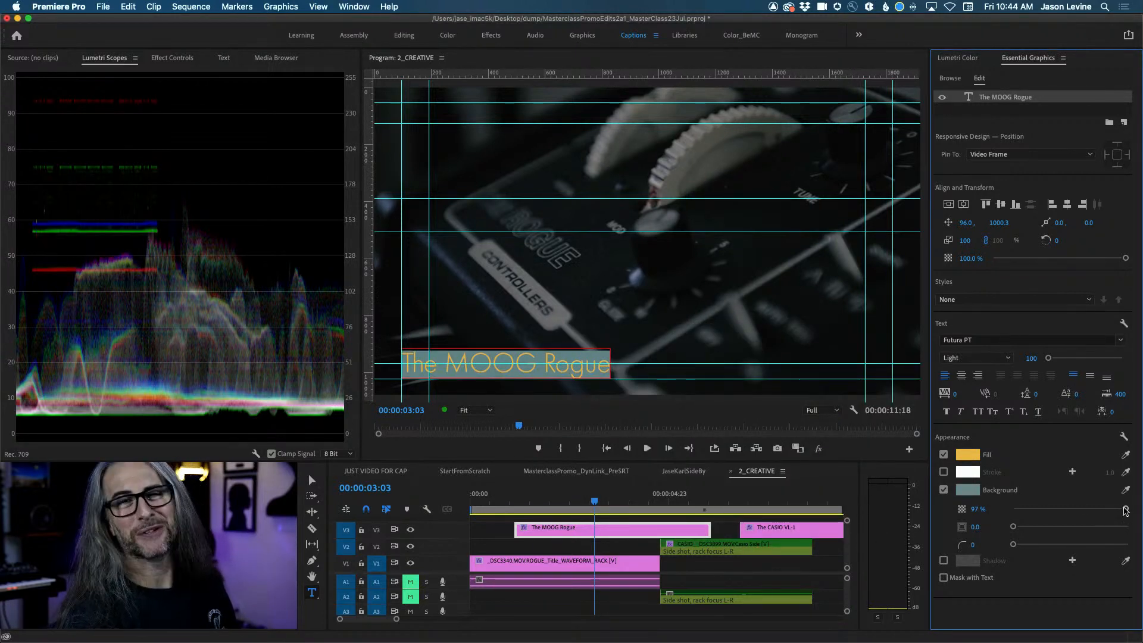
pyautogui.moveTo(1125, 510); pyautogui.dragTo(982, 546)
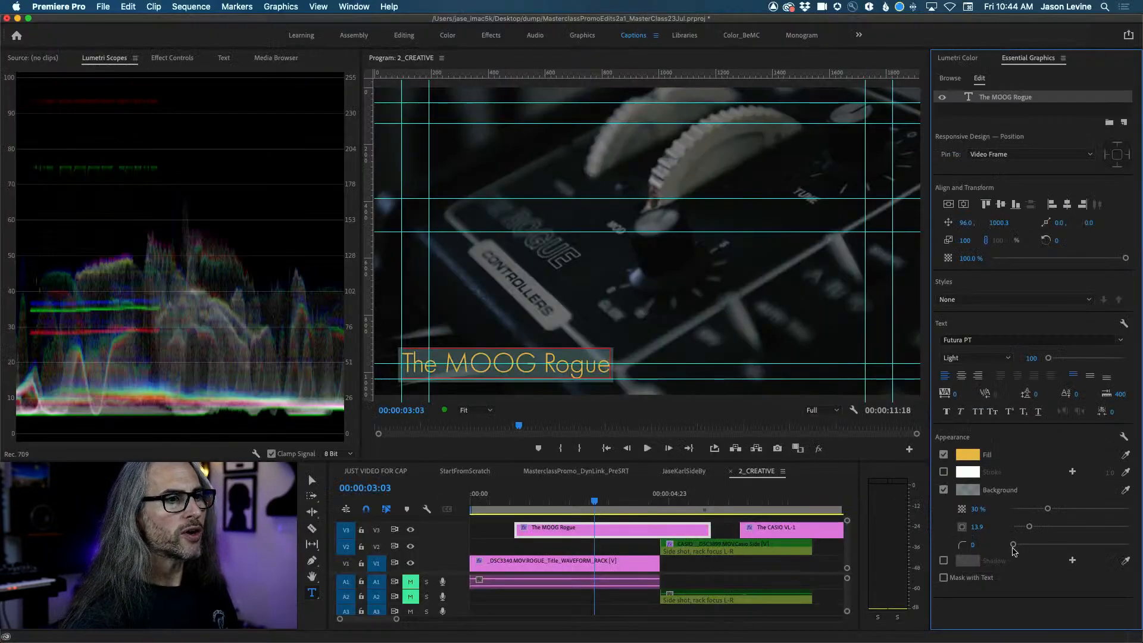
pyautogui.moveTo(1084, 545); pyautogui.dragTo(1050, 547)
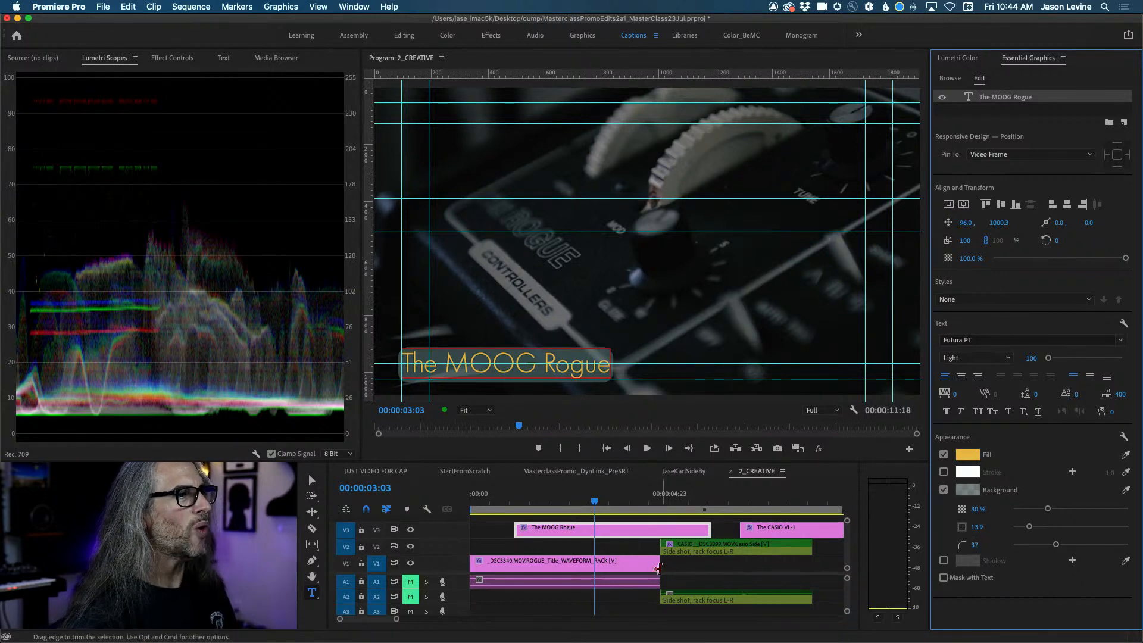
# Deselect the title clip and turn off View > Show Guides for the Program monitor.
pyautogui.click(620, 556)
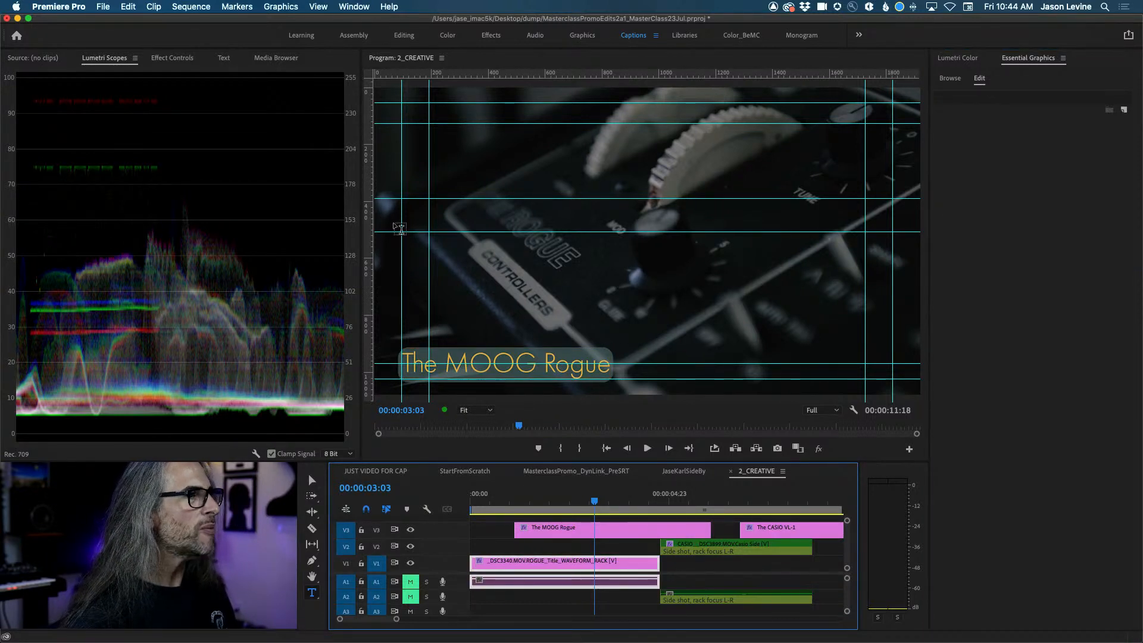
pyautogui.click(282, 6)
pyautogui.click(320, 6)
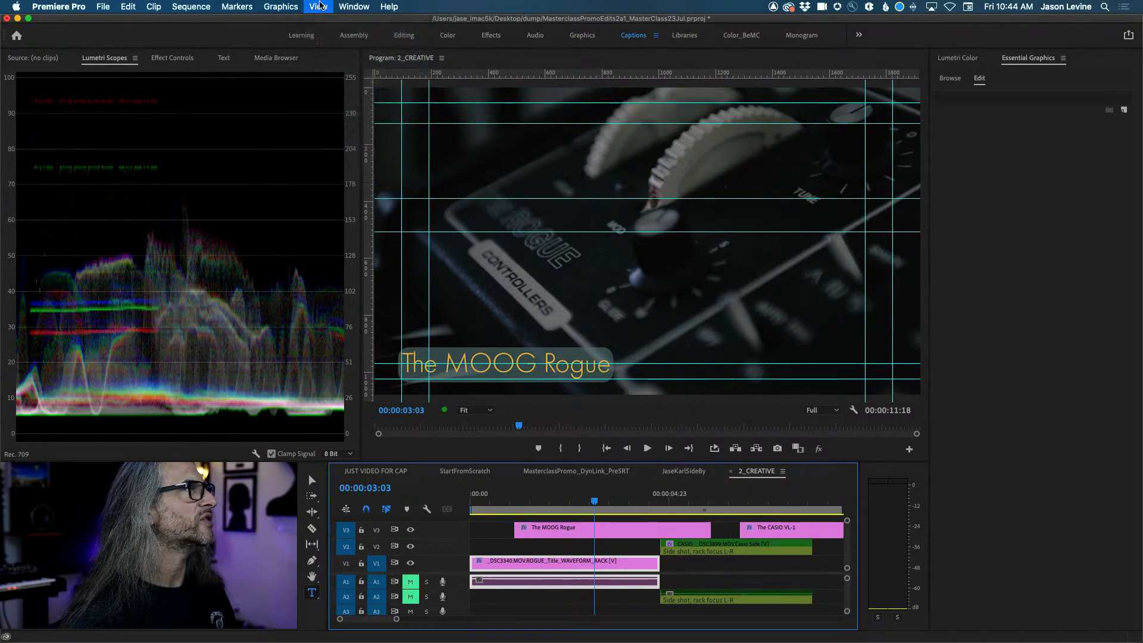
pyautogui.click(321, 6)
pyautogui.click(482, 76)
pyautogui.click(483, 76)
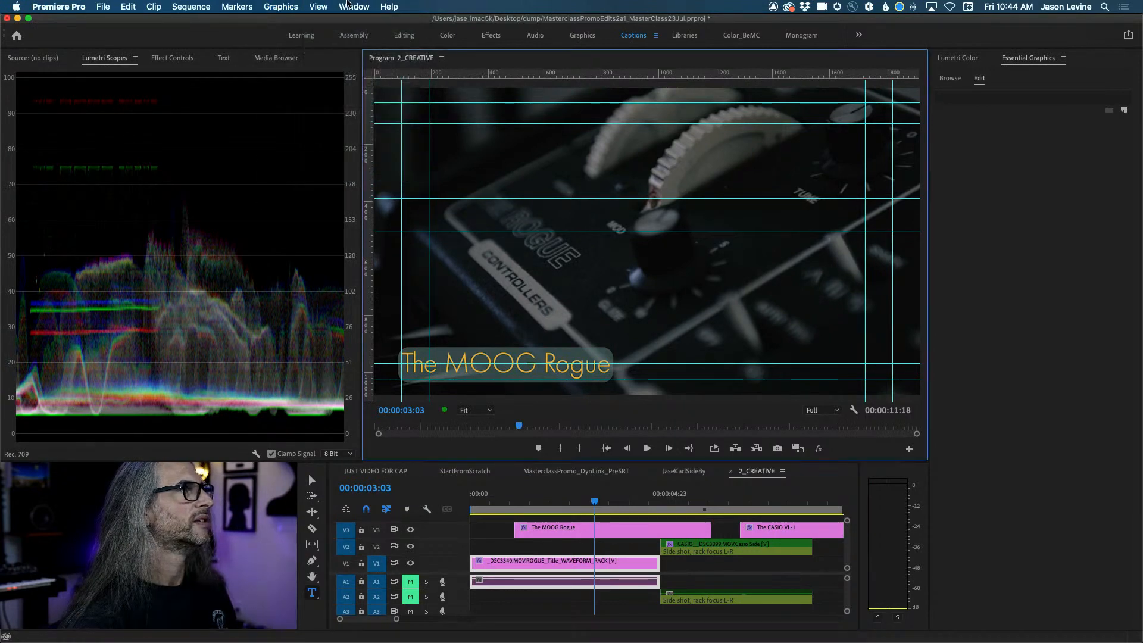
pyautogui.click(320, 6)
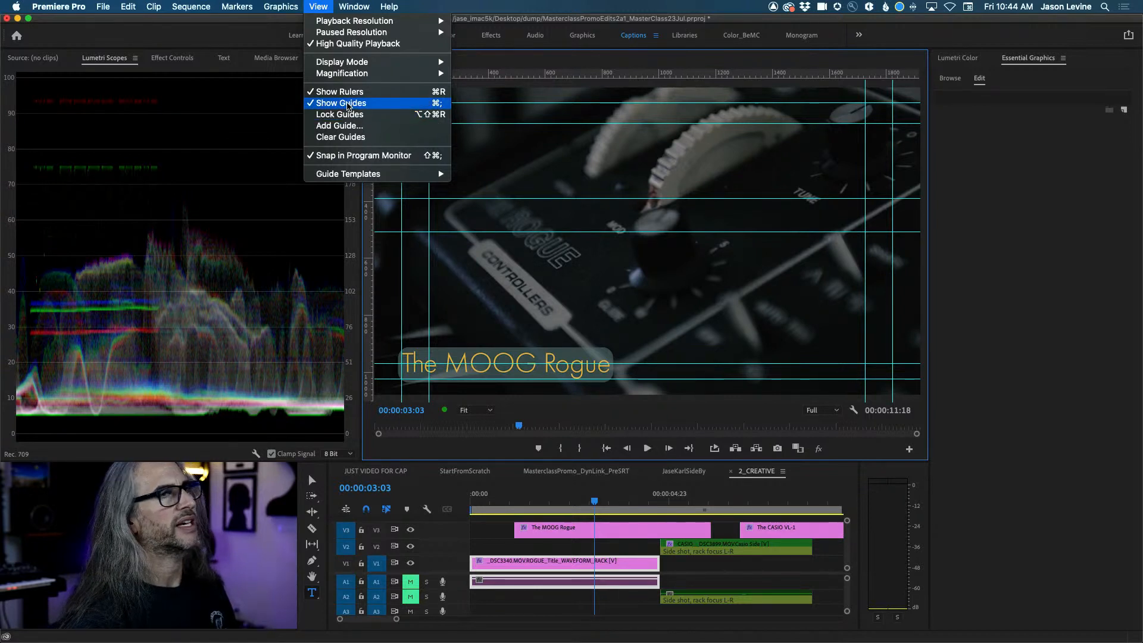
pyautogui.click(348, 104)
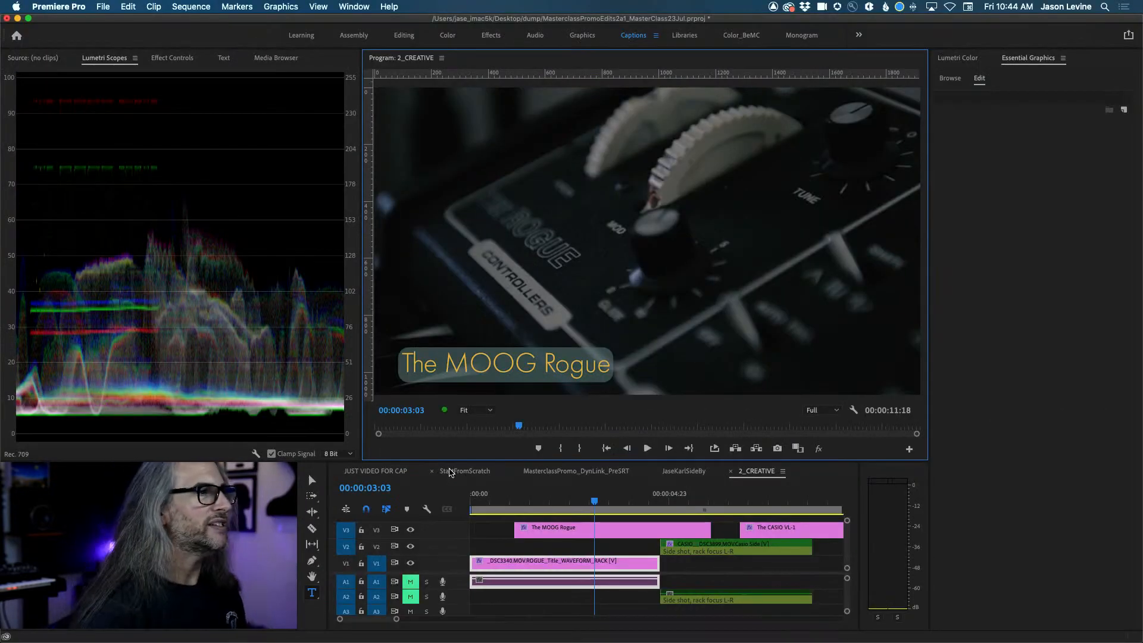
# Select the MOOG Rogue clip on V3 and its text layer in Essential Graphics.
pyautogui.click(557, 527)
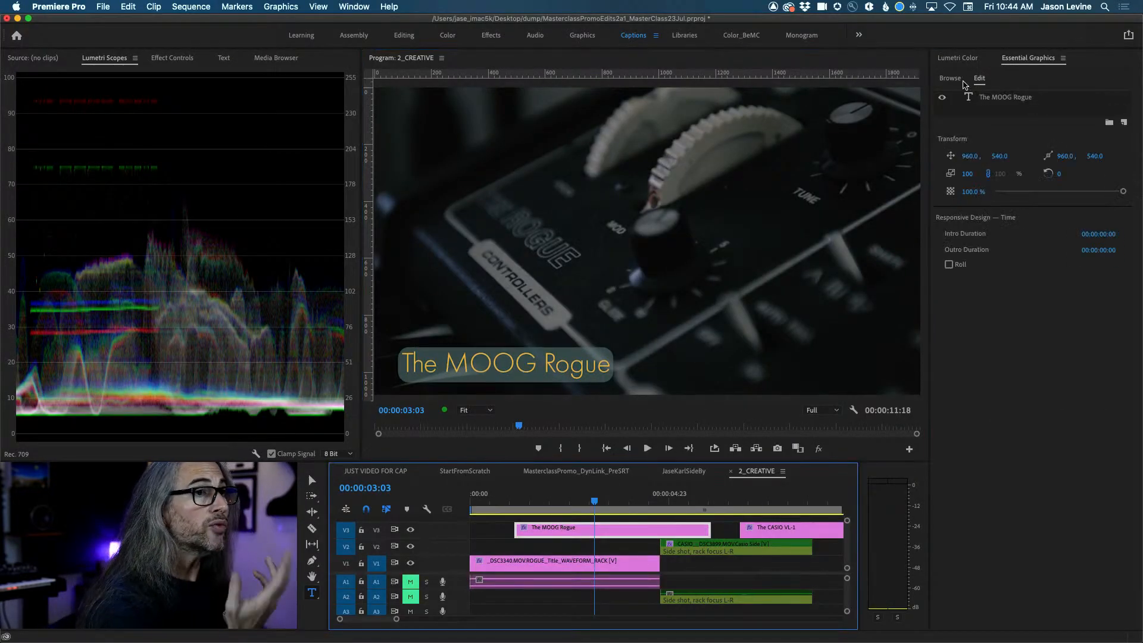
pyautogui.click(1010, 98)
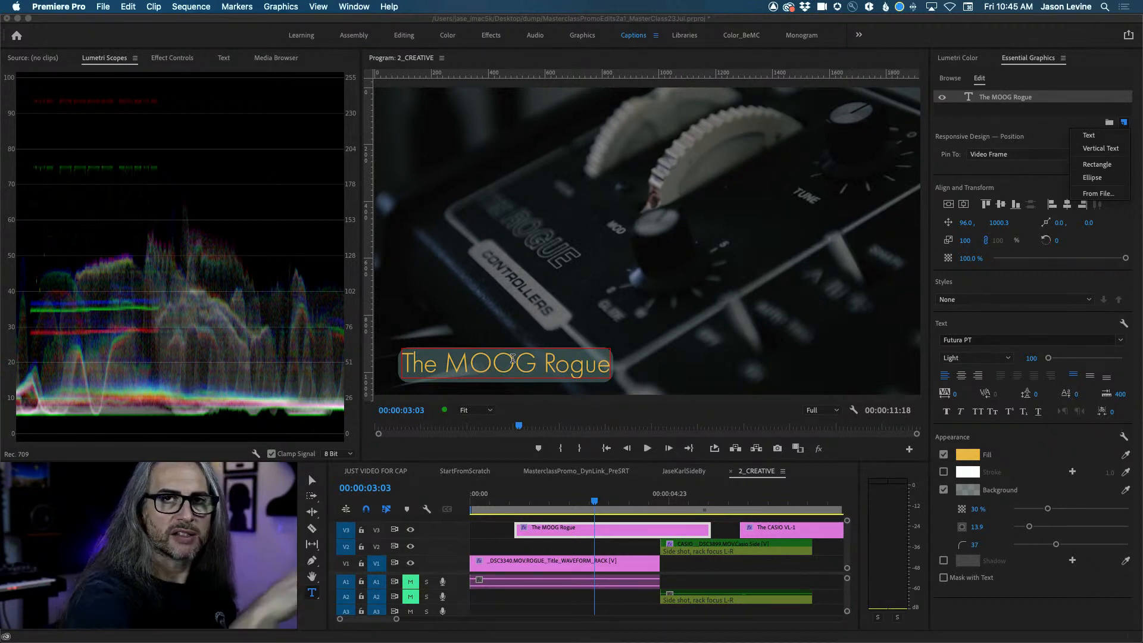
# Replace 'Rogue' in the title text with '- THE GREATEST EVER'.
pyautogui.click(547, 365)
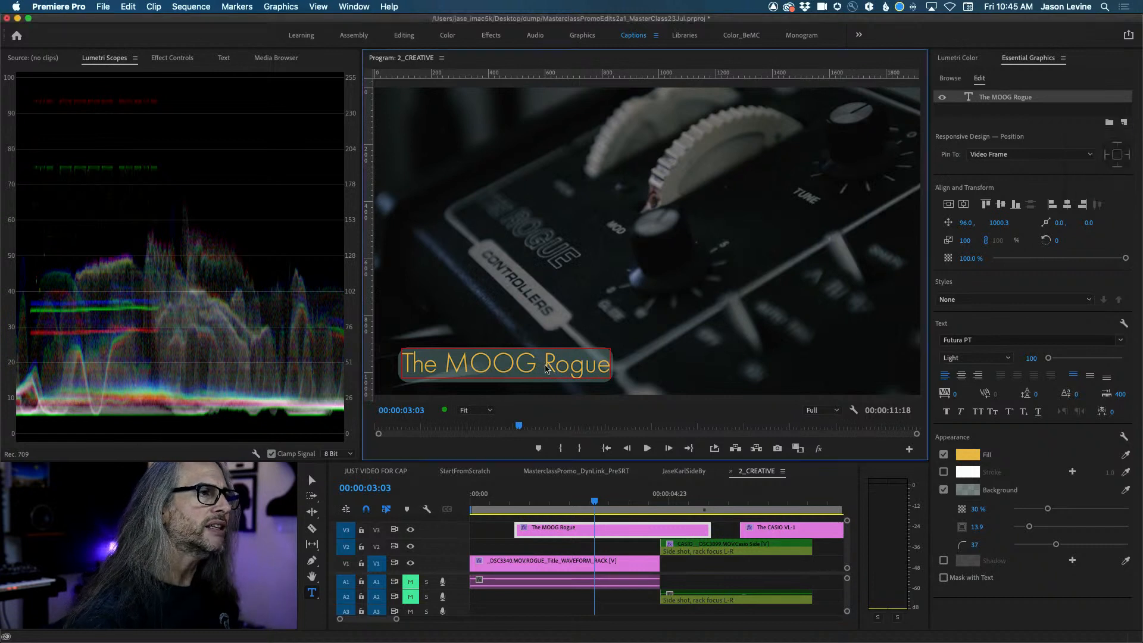
pyautogui.press('Right')
pyautogui.press('Right')
pyautogui.press('Right')
pyautogui.press('Right')
pyautogui.press('Right')
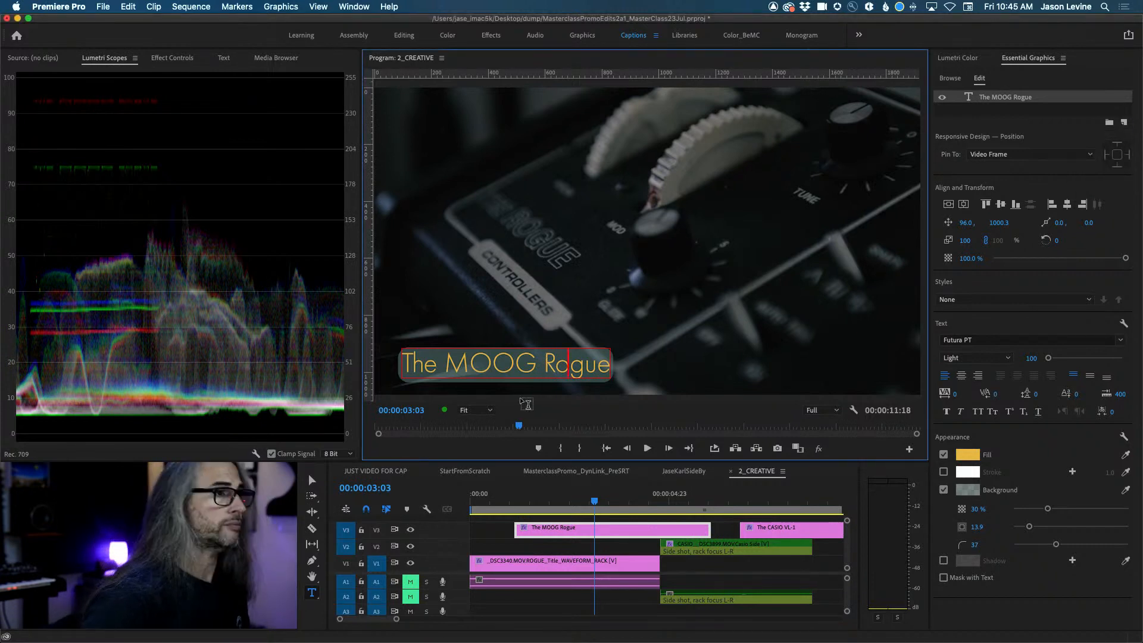
pyautogui.press('BackSpace')
pyautogui.press('BackSpace')
pyautogui.press('BackSpace')
pyautogui.press('BackSpace')
pyautogui.press('BackSpace')
pyautogui.press('BackSpace')
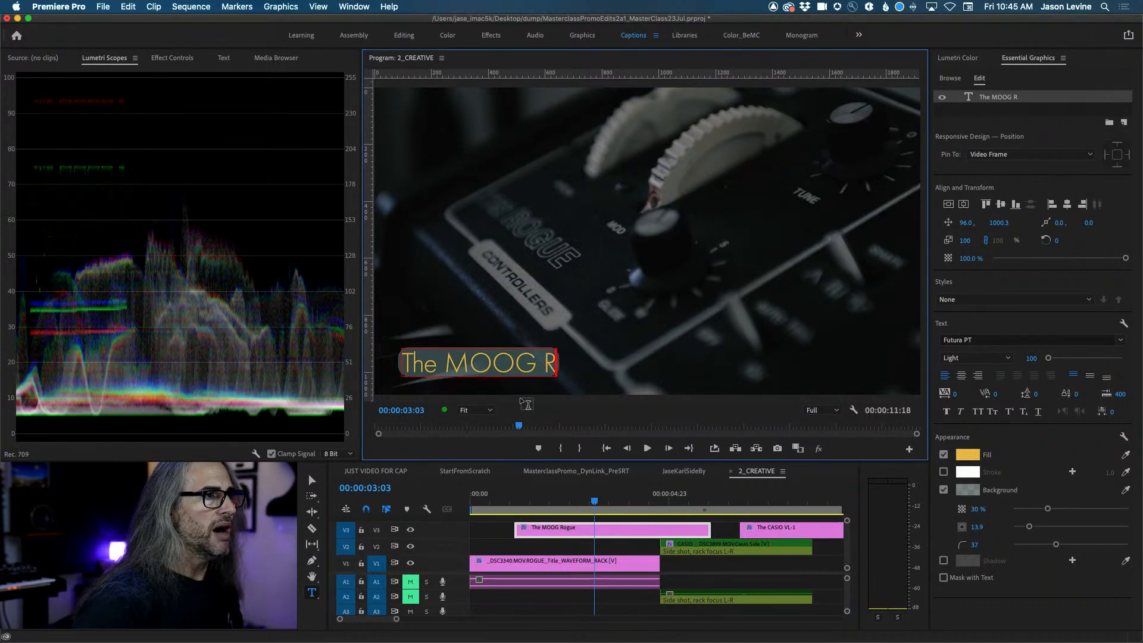
pyautogui.write('- THE GREATE')
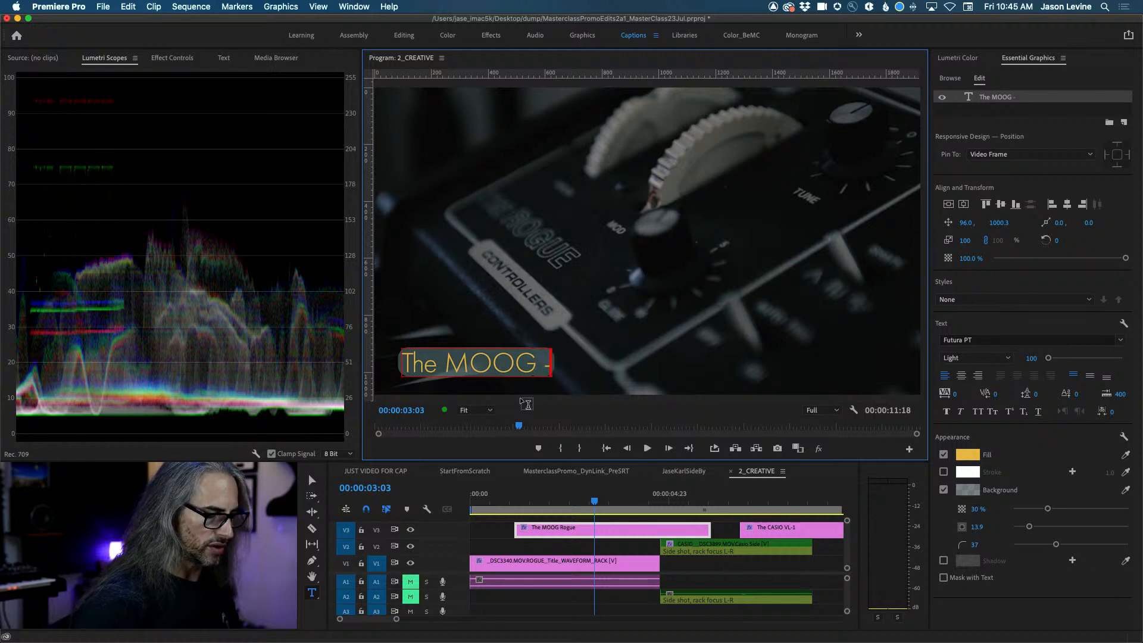
pyautogui.press('BackSpace')
pyautogui.write('EST EVER')
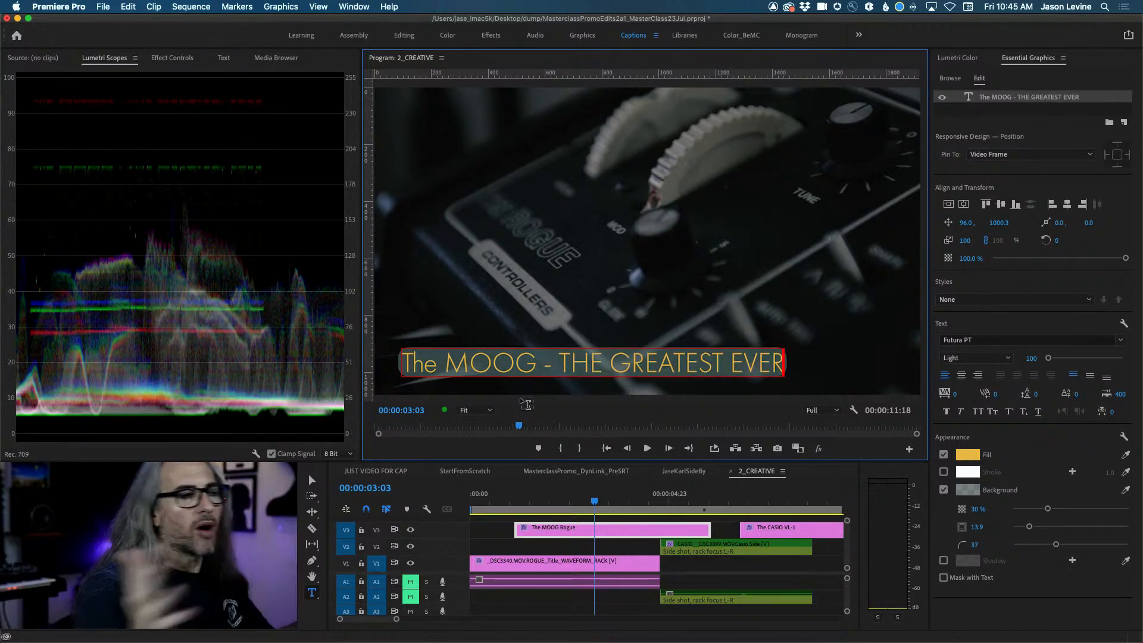
# Change 'THE GREATEST EVER' to 'THE ROGUE' on one line and exit text editing.
pyautogui.click(556, 360)
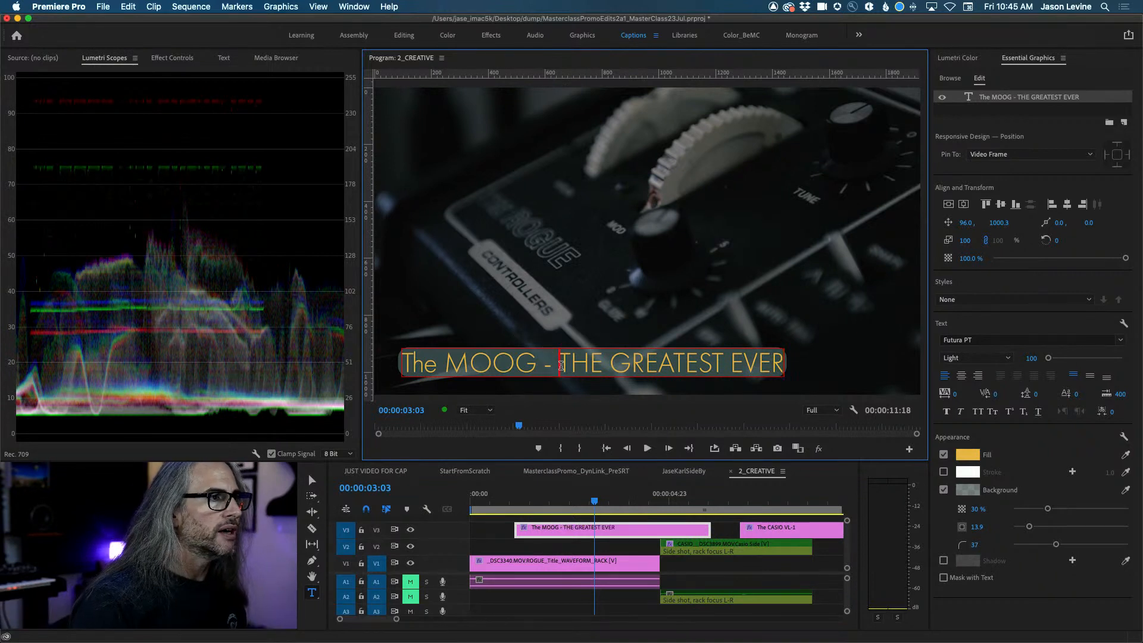
pyautogui.press('Return')
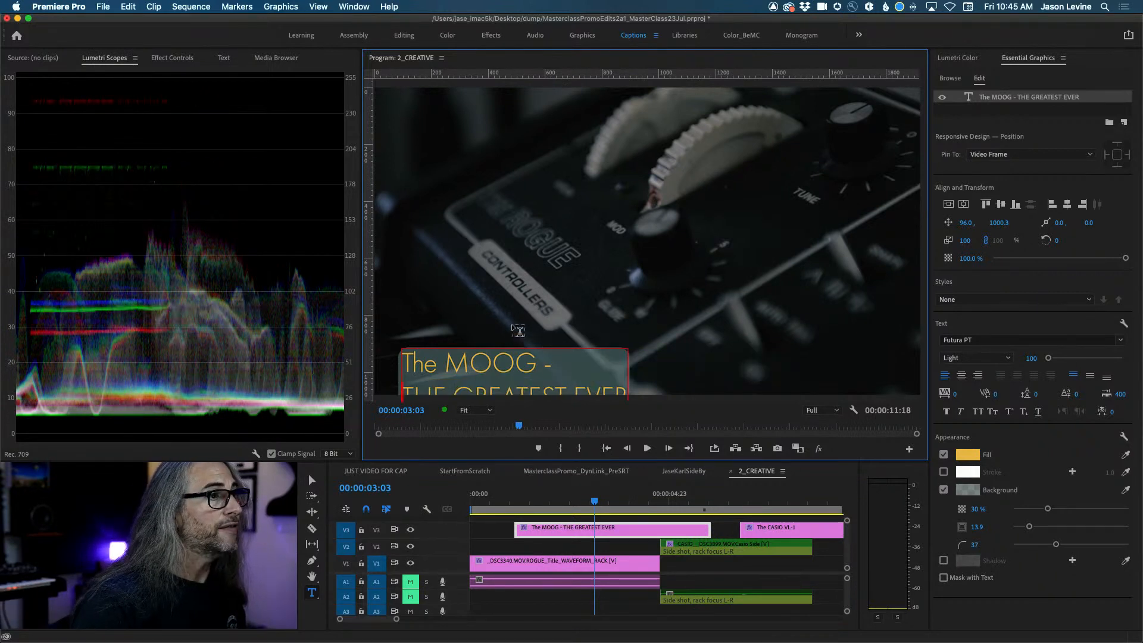
pyautogui.press('BackSpace')
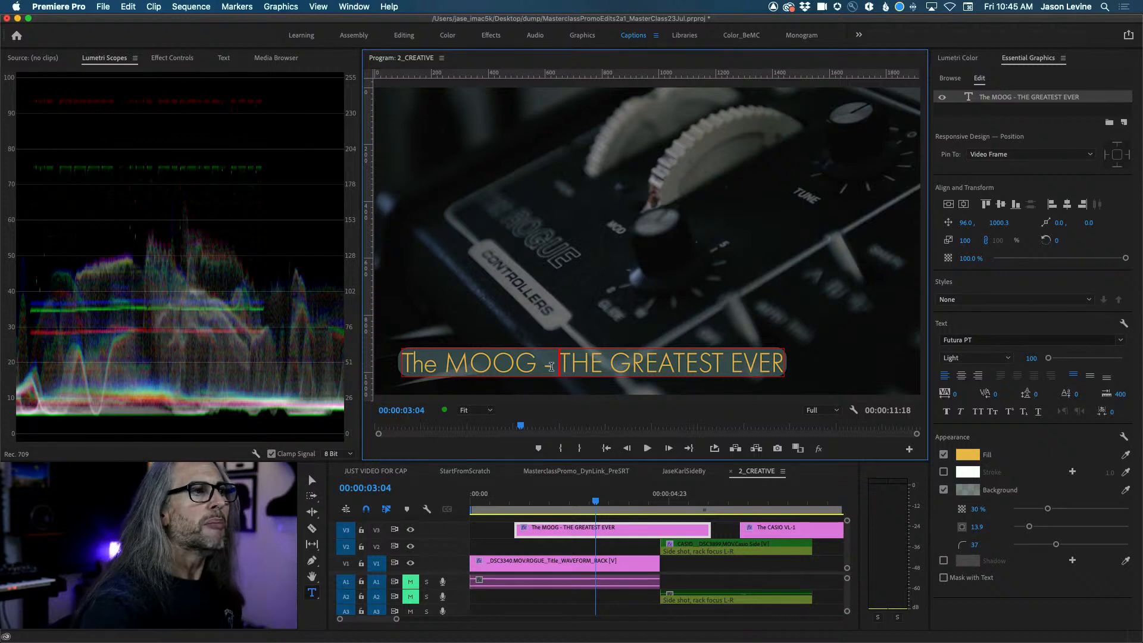
pyautogui.moveTo(564, 368); pyautogui.dragTo(809, 375)
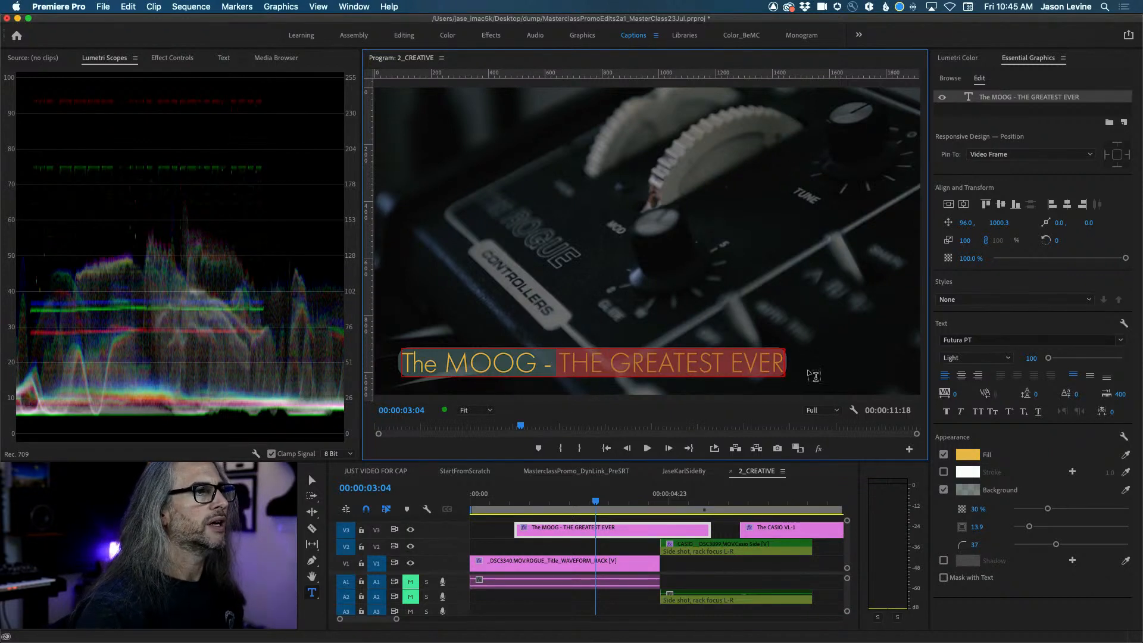
pyautogui.write('THE ROGUE')
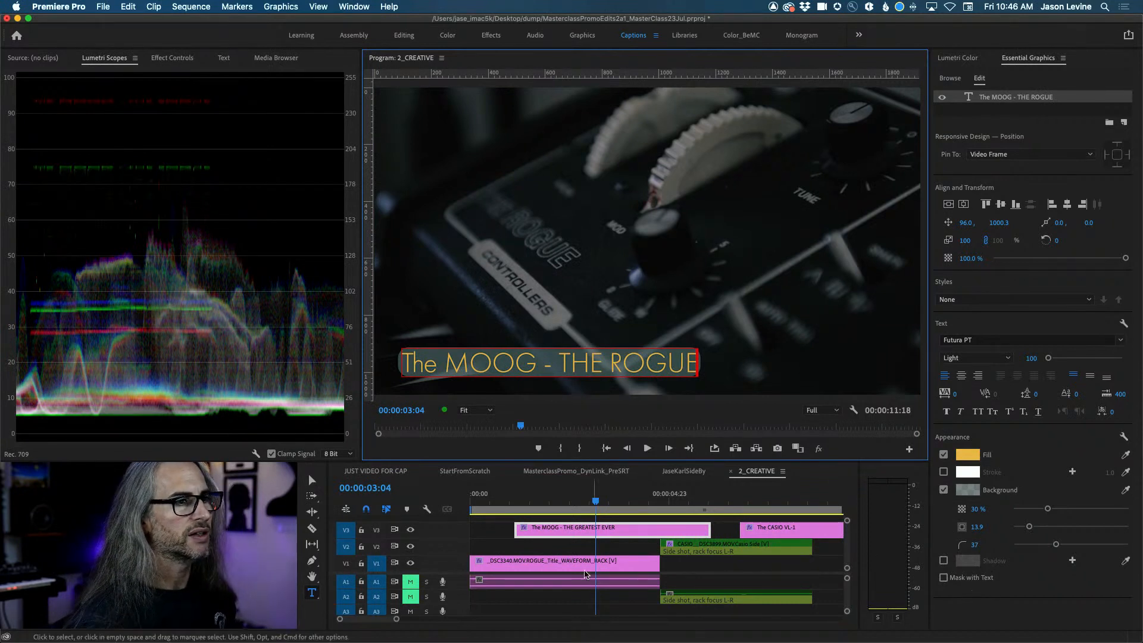
pyautogui.click(568, 548)
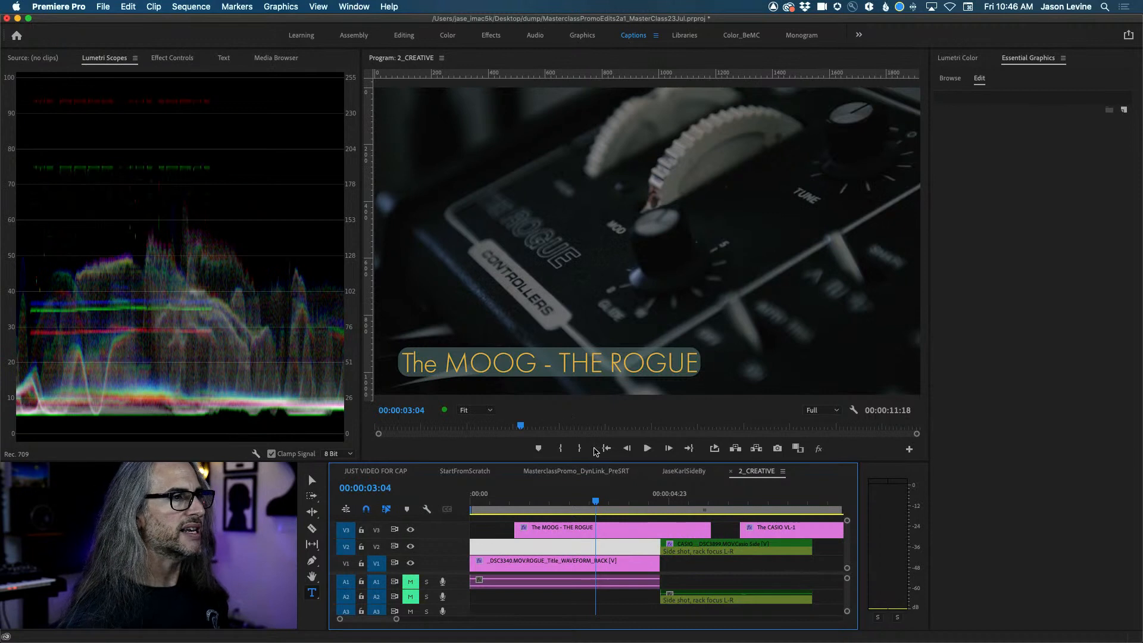
# Show the title's text layer in Effect Controls and expand Text (The MOOG - THE ROGUE).
pyautogui.click(594, 530)
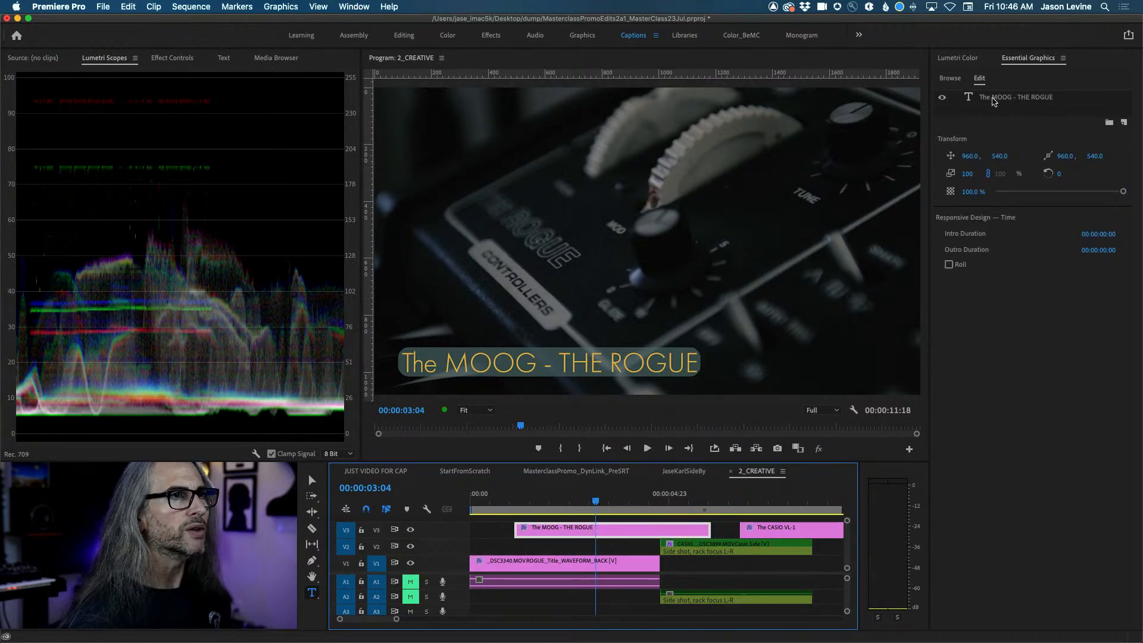
pyautogui.click(1006, 98)
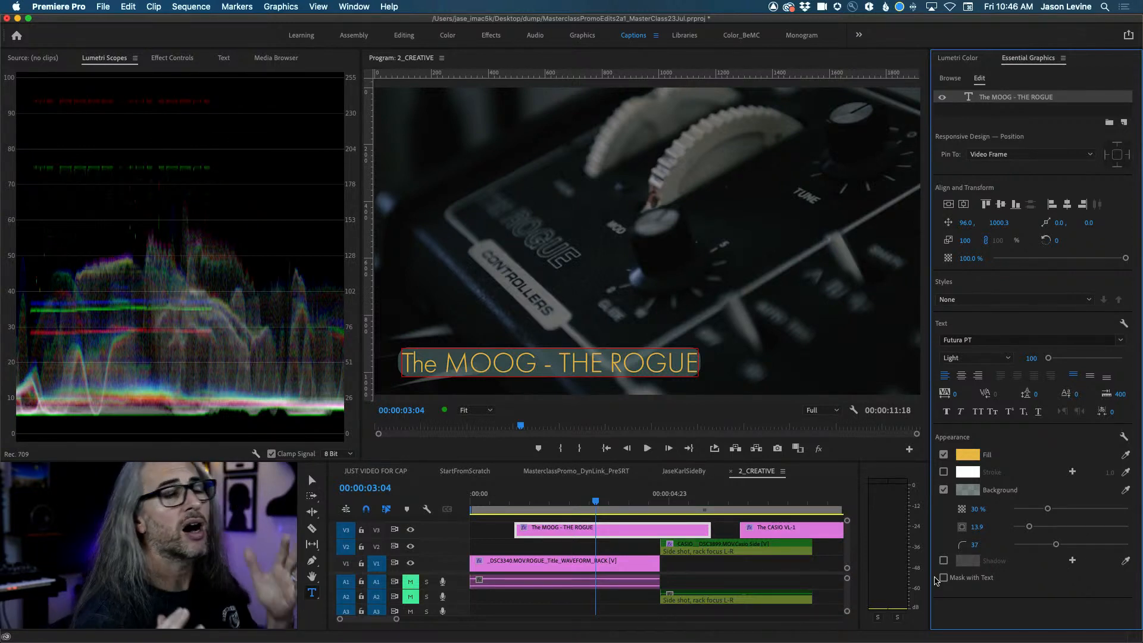
pyautogui.click(162, 59)
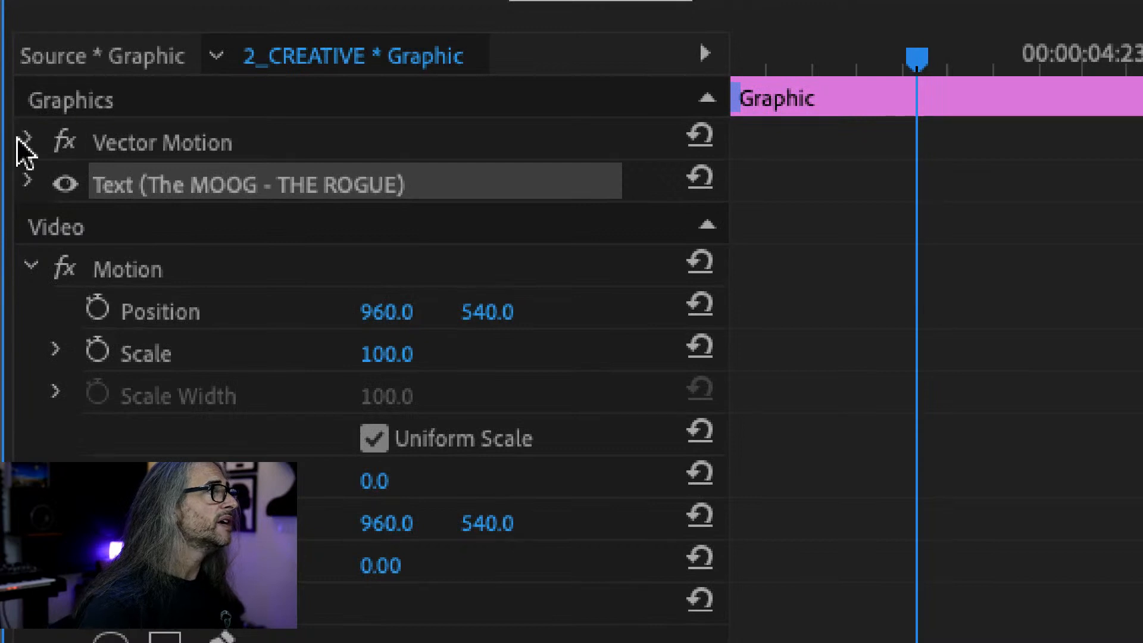
pyautogui.click(28, 182)
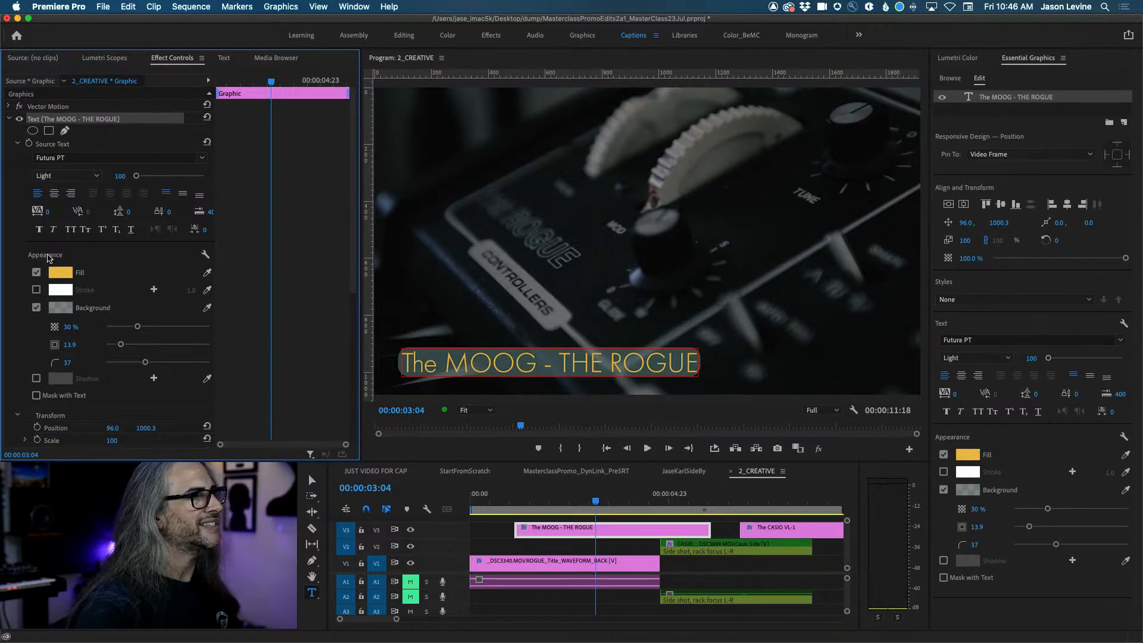
# Collapse Source Text, keep Show All Properties, and put the playhead at the title's start.
pyautogui.click(17, 144)
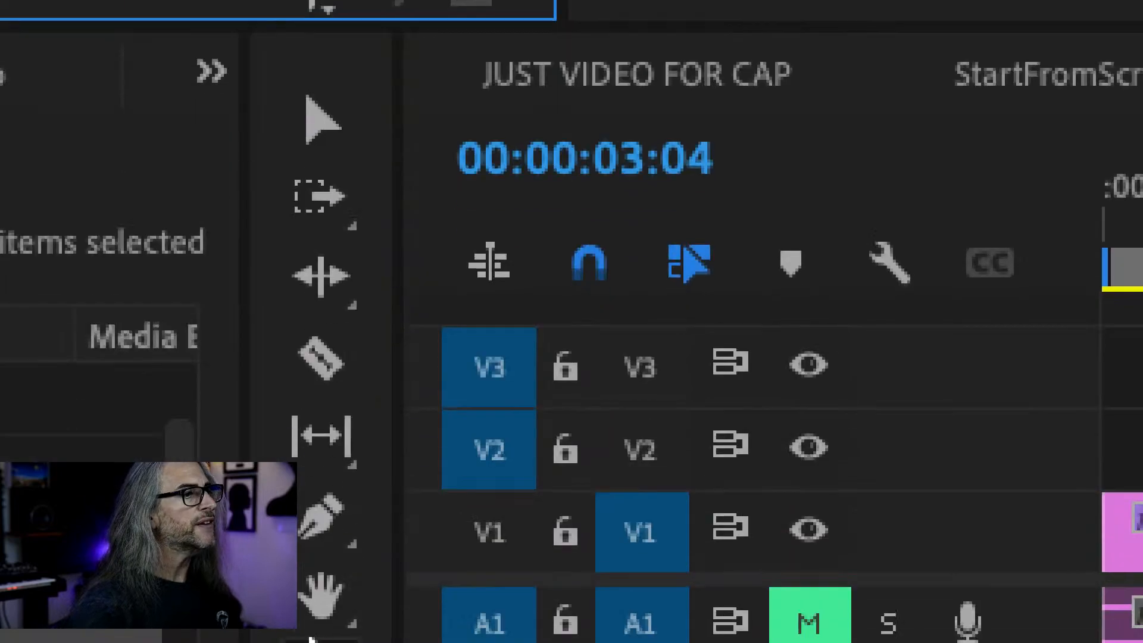
pyautogui.click(316, 384)
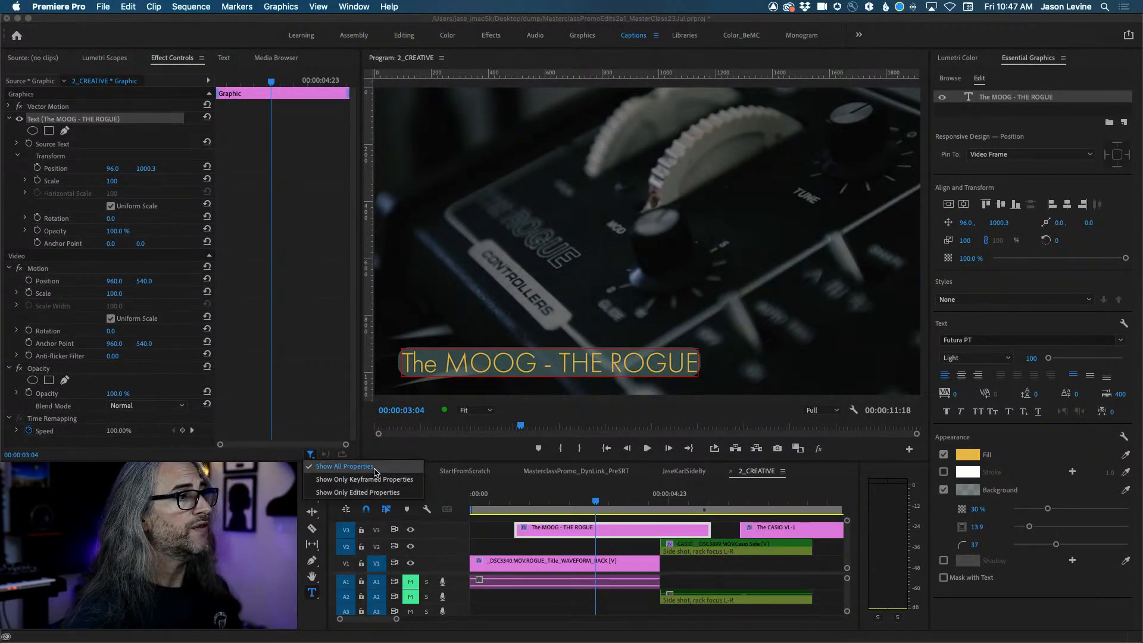
pyautogui.click(372, 467)
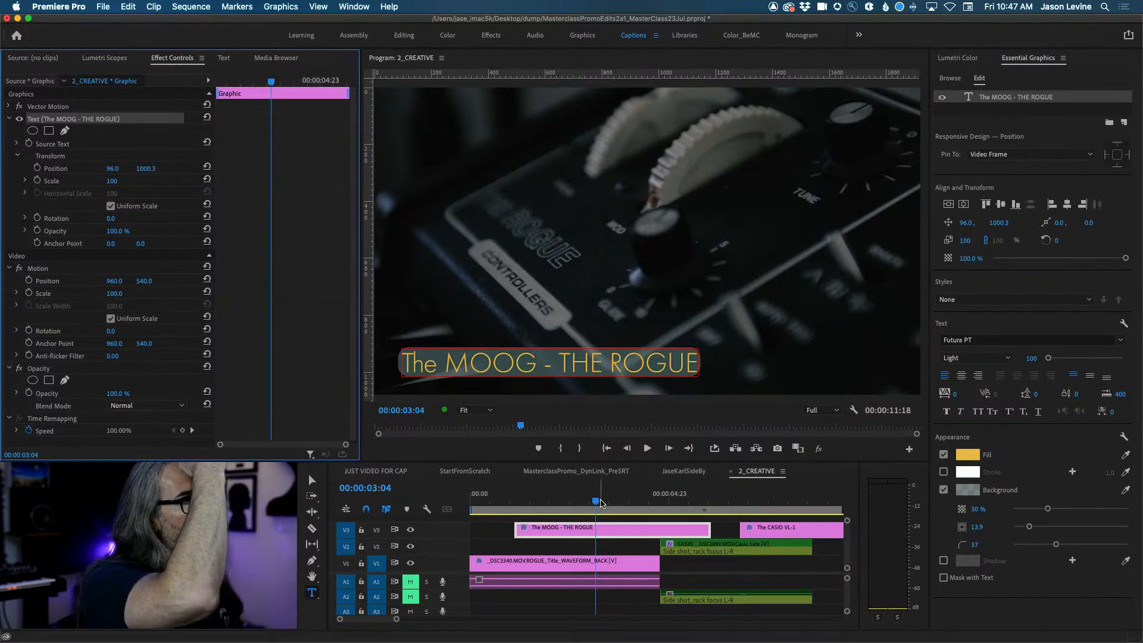
pyautogui.click(555, 499)
pyautogui.press('Up')
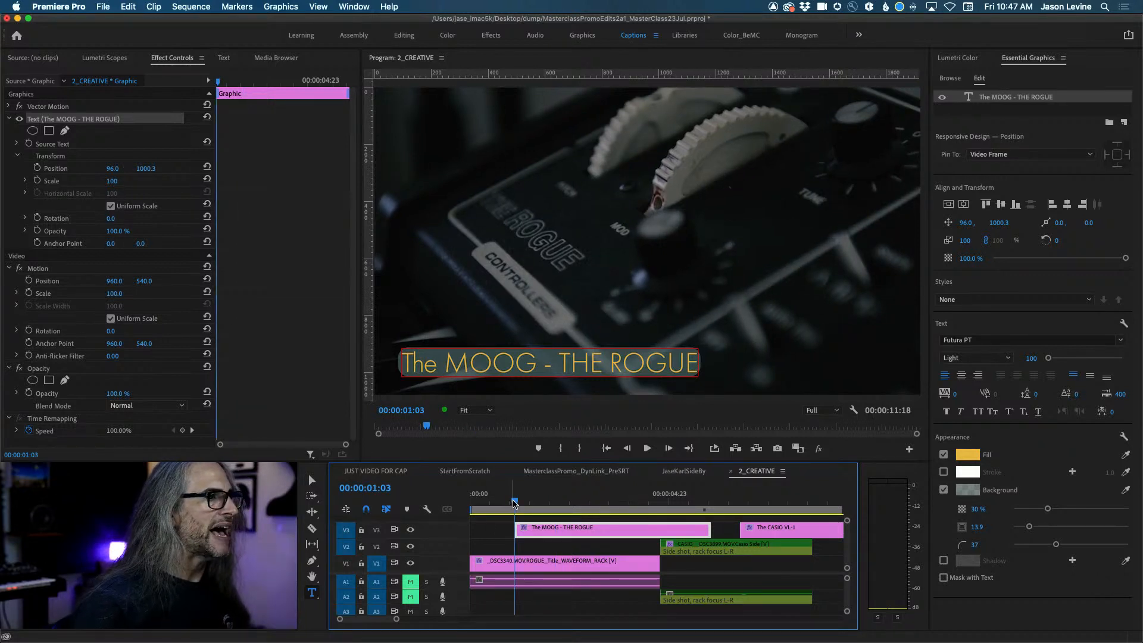
# Keyframe the text opacity from 0% at the clip start to 100%, then preview the fade-in.
pyautogui.press('space')
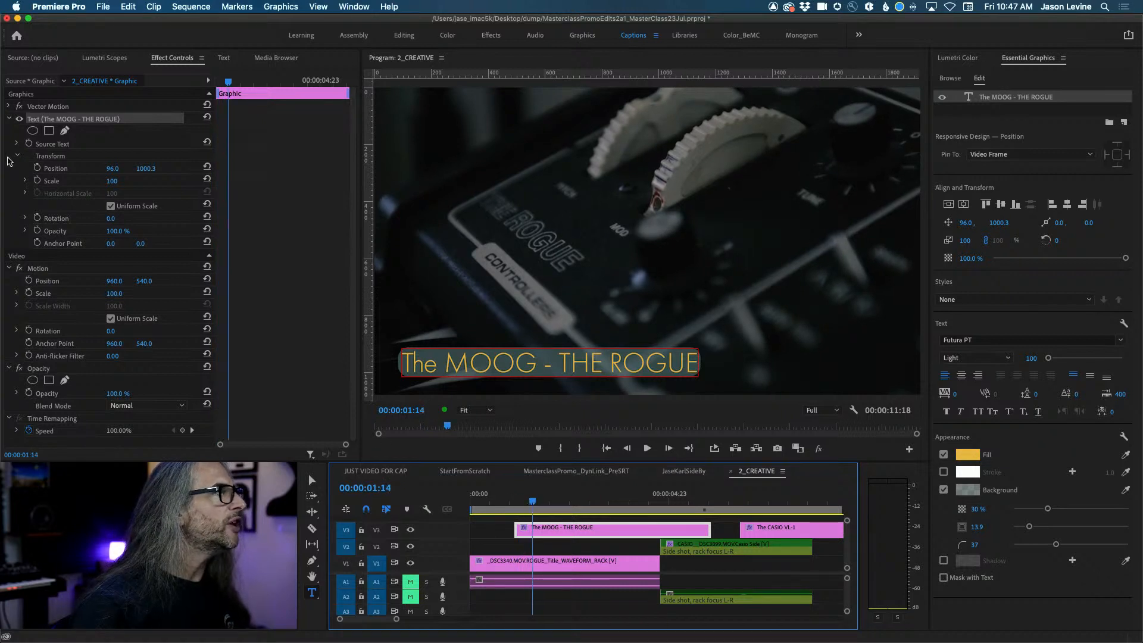
pyautogui.click(37, 230)
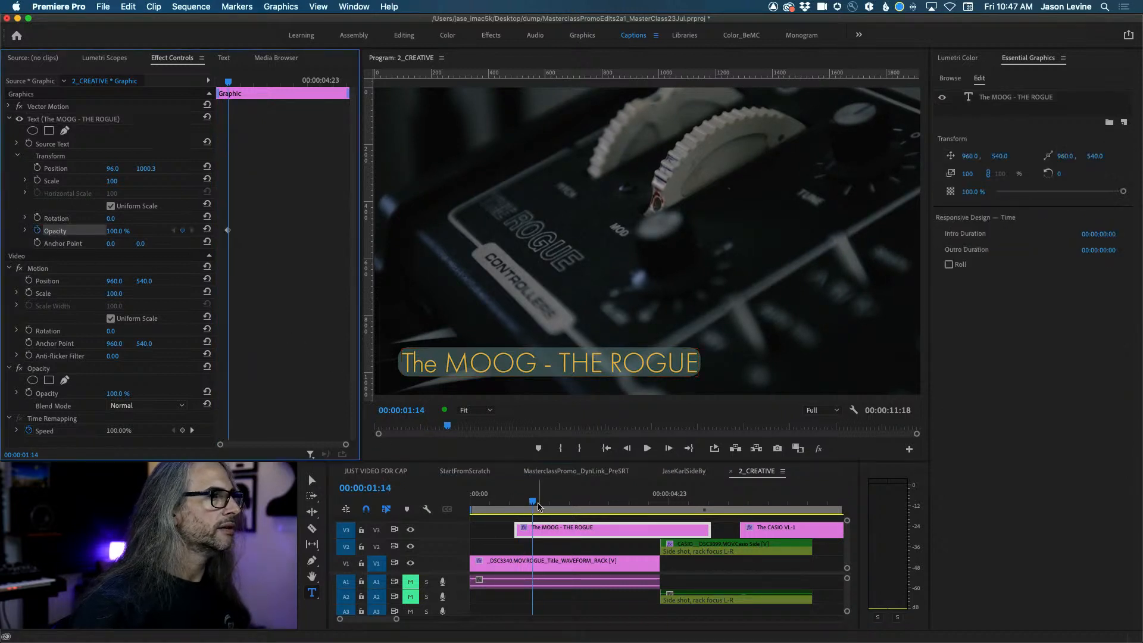
pyautogui.moveTo(533, 501); pyautogui.dragTo(528, 498)
pyautogui.press('Up')
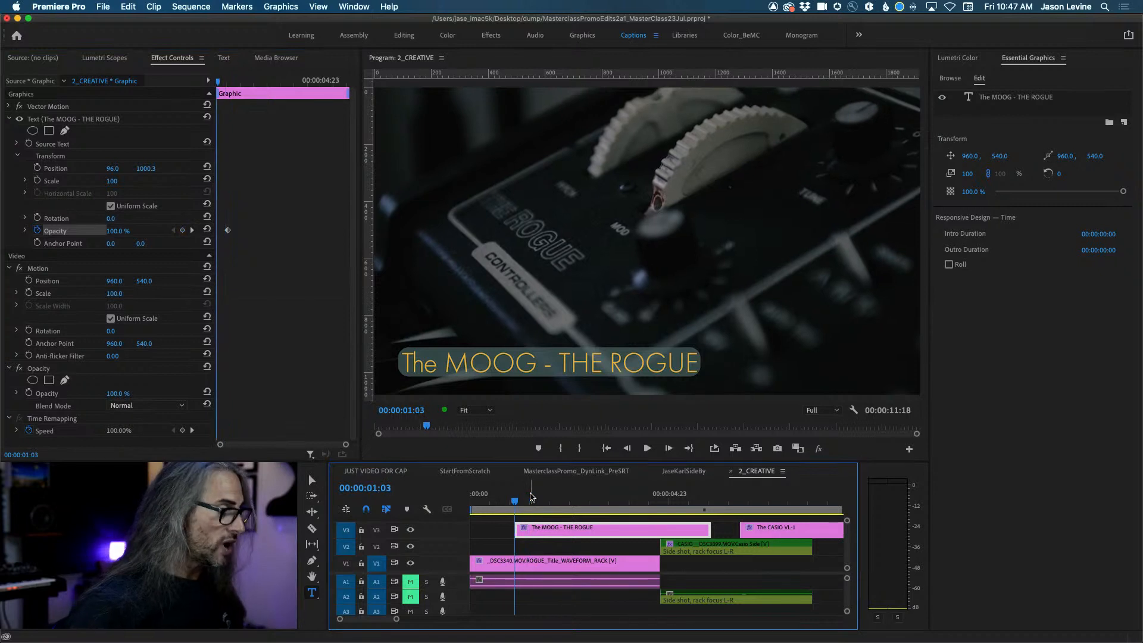
pyautogui.moveTo(117, 231); pyautogui.dragTo(83, 231)
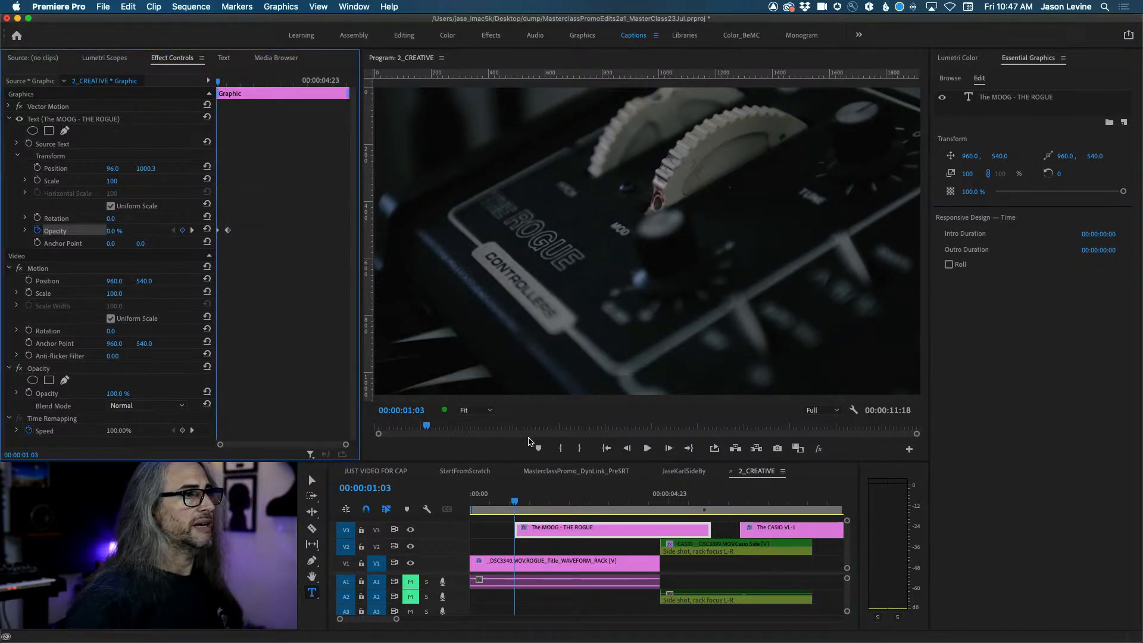
pyautogui.press('space')
pyautogui.press('space')
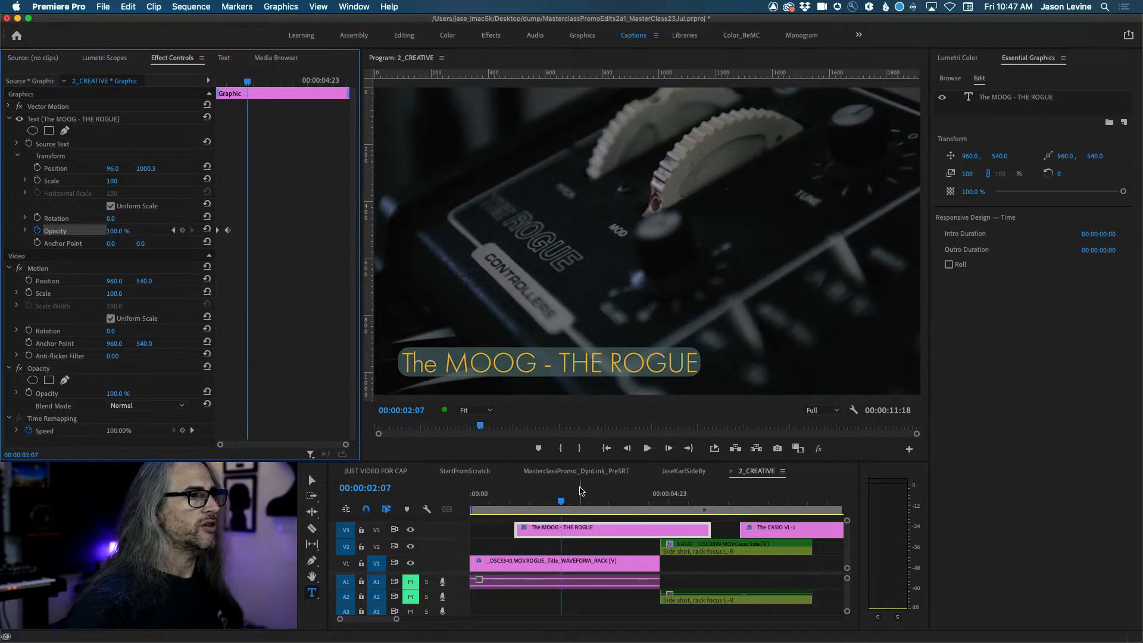
pyautogui.moveTo(560, 498)
pyautogui.mouseDown()
pyautogui.moveTo(500, 502)
pyautogui.moveTo(551, 506)
pyautogui.mouseUp()
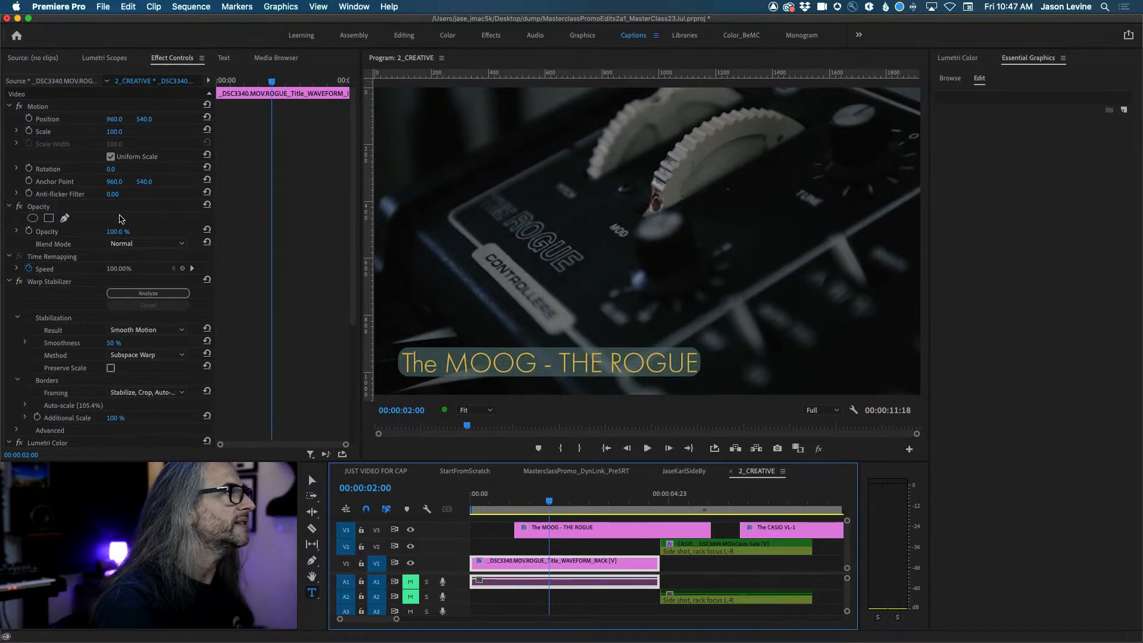
# Select the MOOG title clip and move the playhead to 00:00:02:00.
pyautogui.click(28, 118)
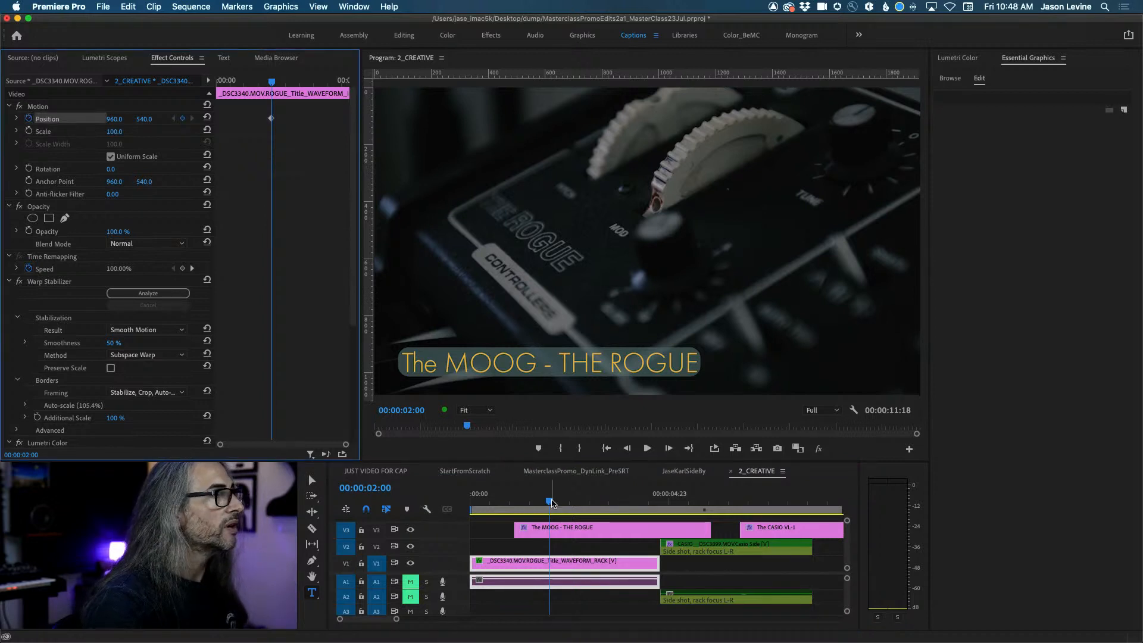
pyautogui.moveTo(550, 502); pyautogui.dragTo(529, 503)
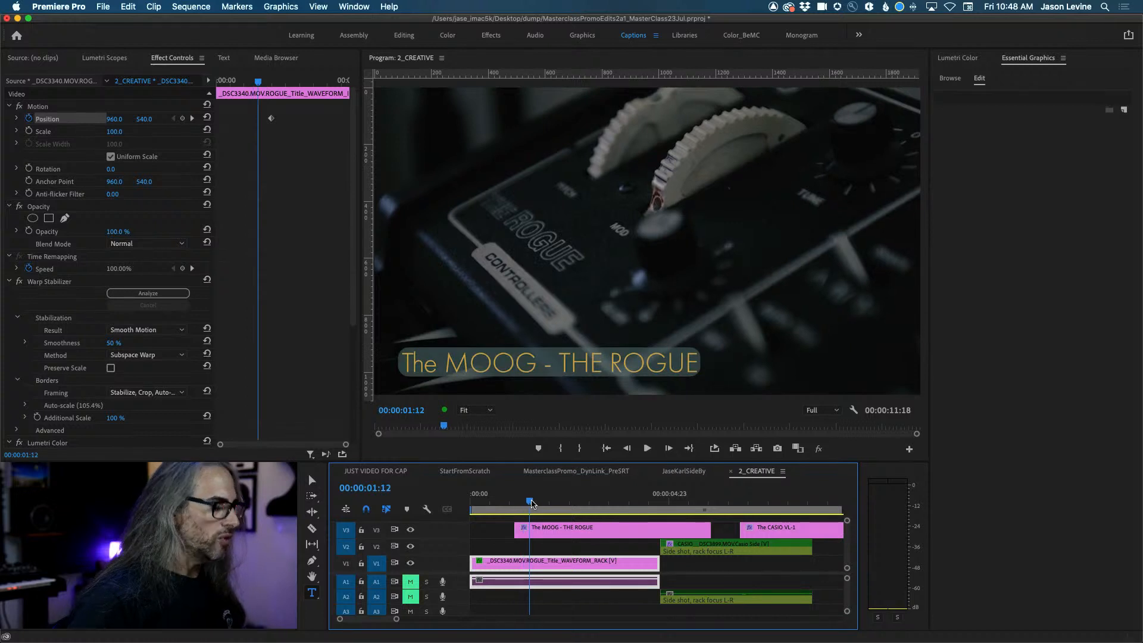
pyautogui.click(540, 529)
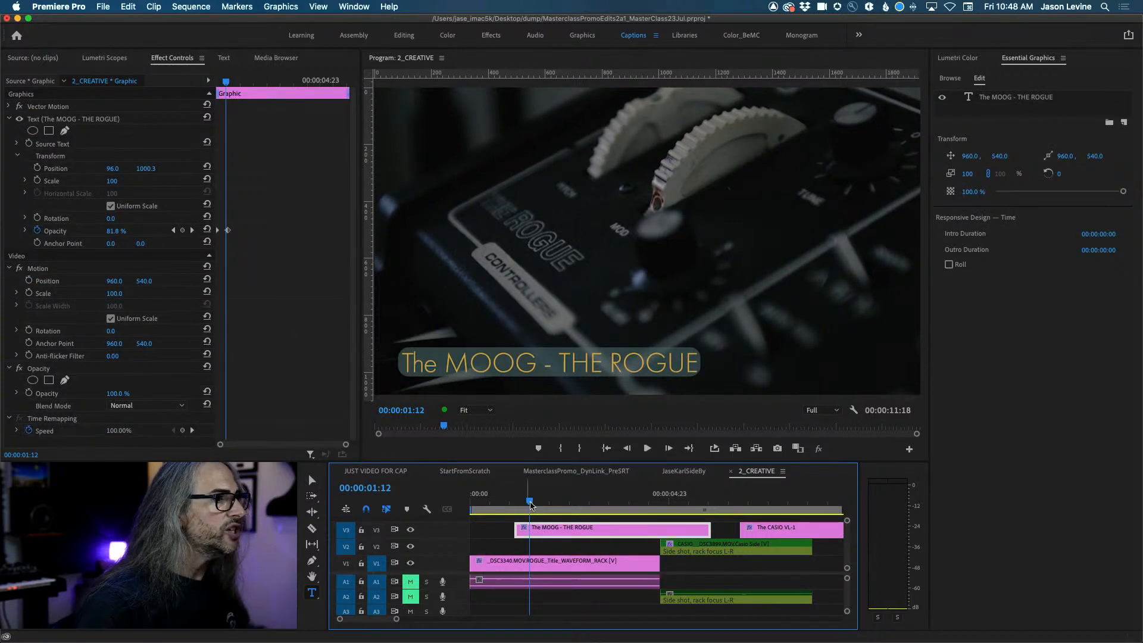
pyautogui.moveTo(531, 506); pyautogui.dragTo(549, 503)
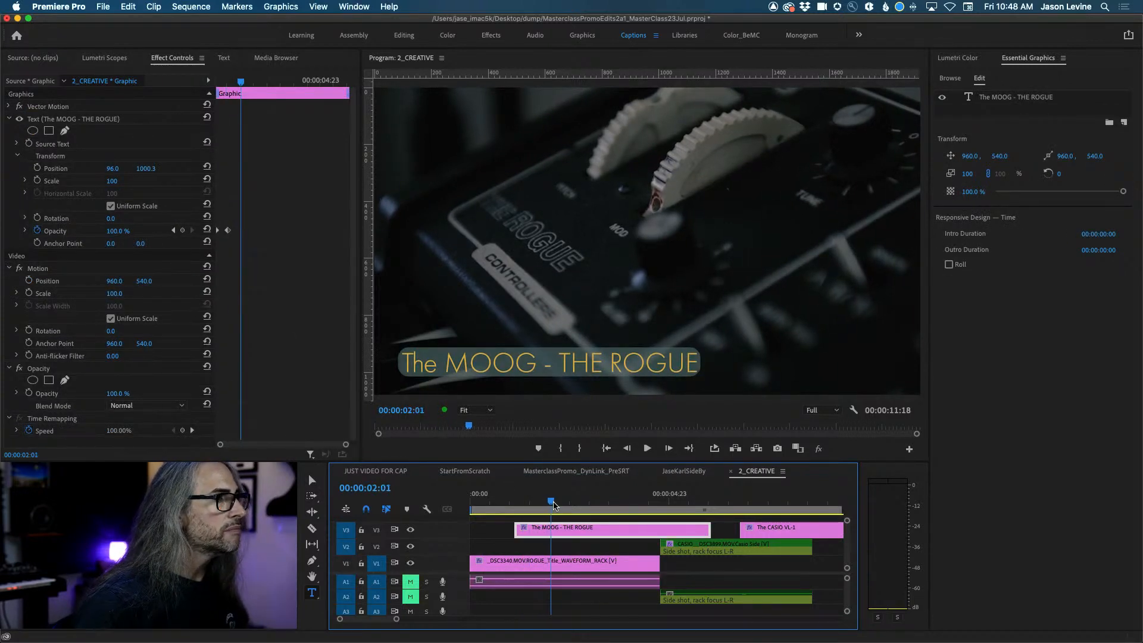
# Keyframe the title's Position X from -524.0 at its start to 96.0, then play the slide-in.
pyautogui.click(38, 167)
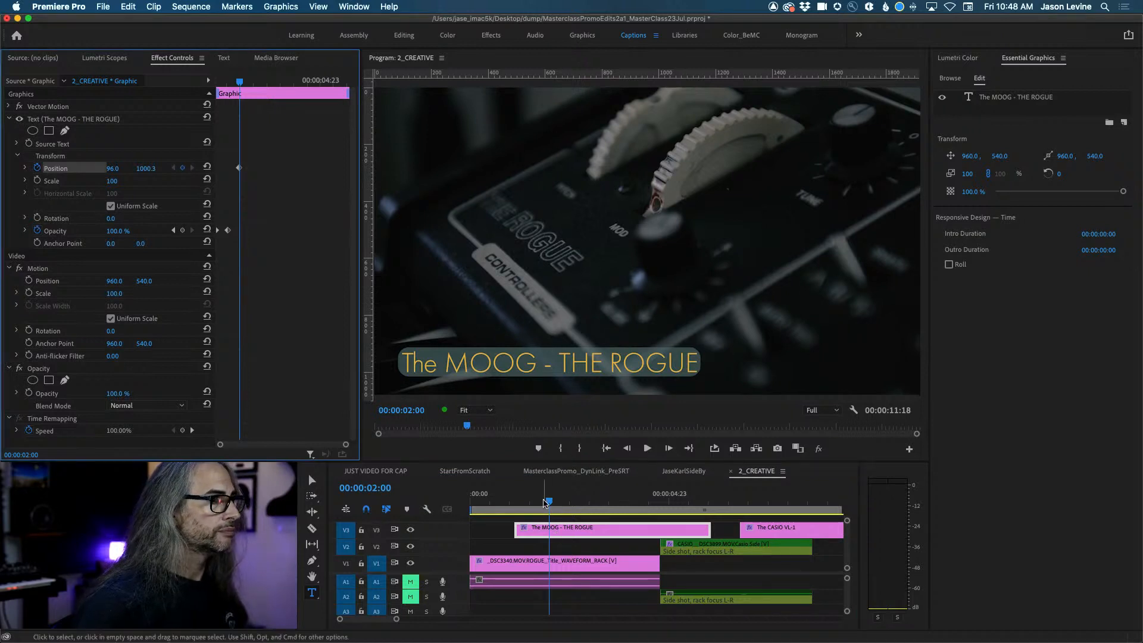
pyautogui.moveTo(548, 502); pyautogui.dragTo(526, 500)
pyautogui.press('Up')
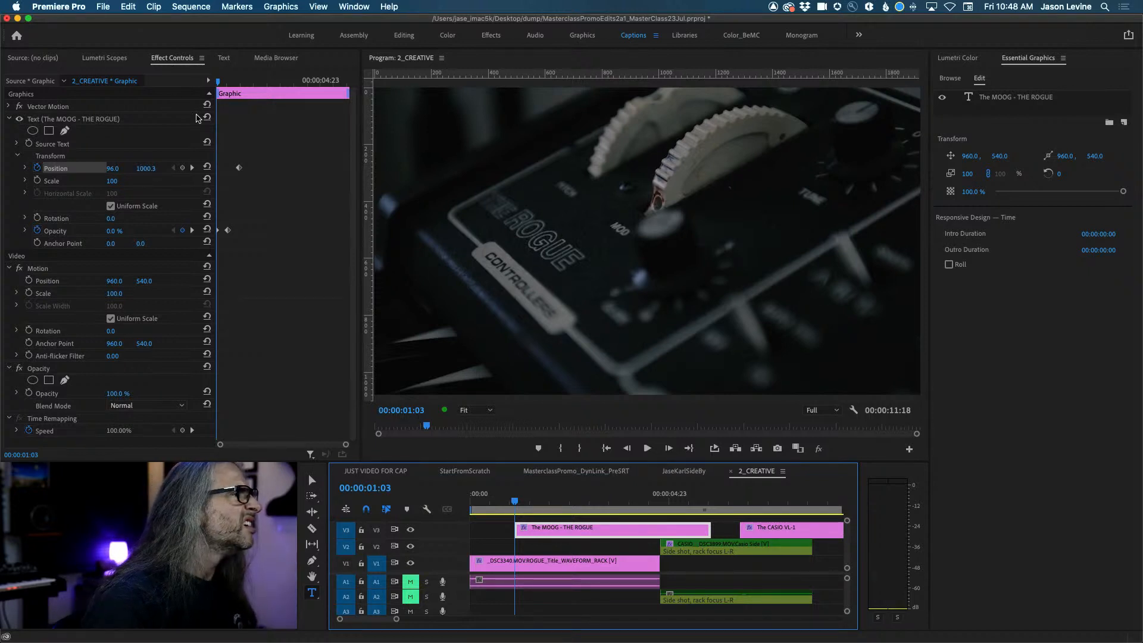
pyautogui.moveTo(219, 82); pyautogui.dragTo(234, 82)
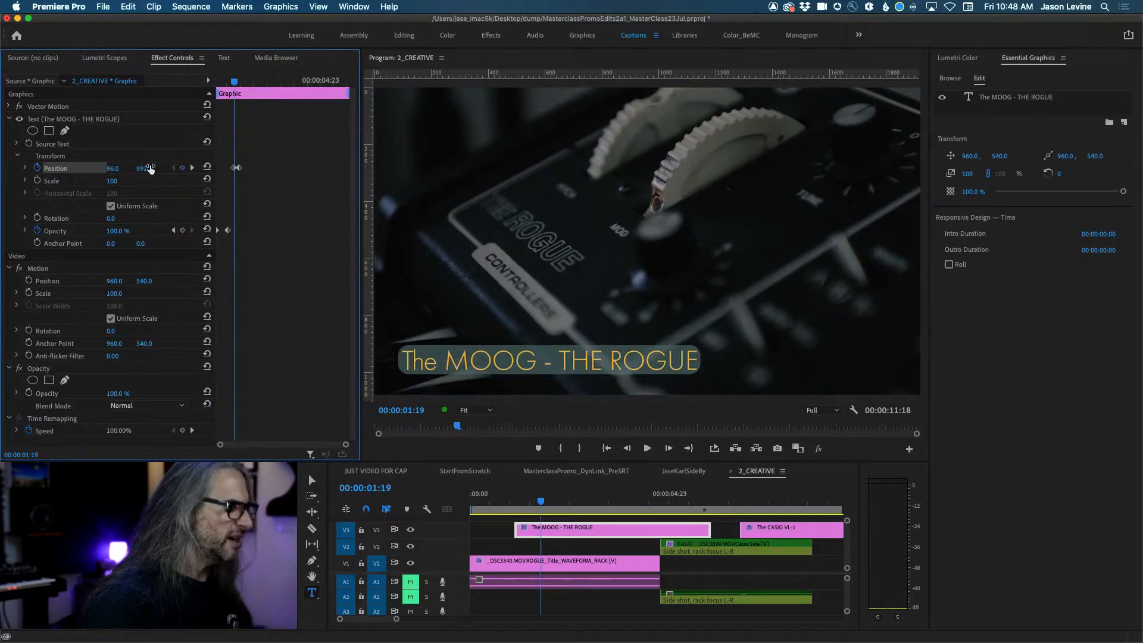
pyautogui.moveTo(234, 83); pyautogui.dragTo(202, 87)
pyautogui.moveTo(109, 173); pyautogui.dragTo(8, 174)
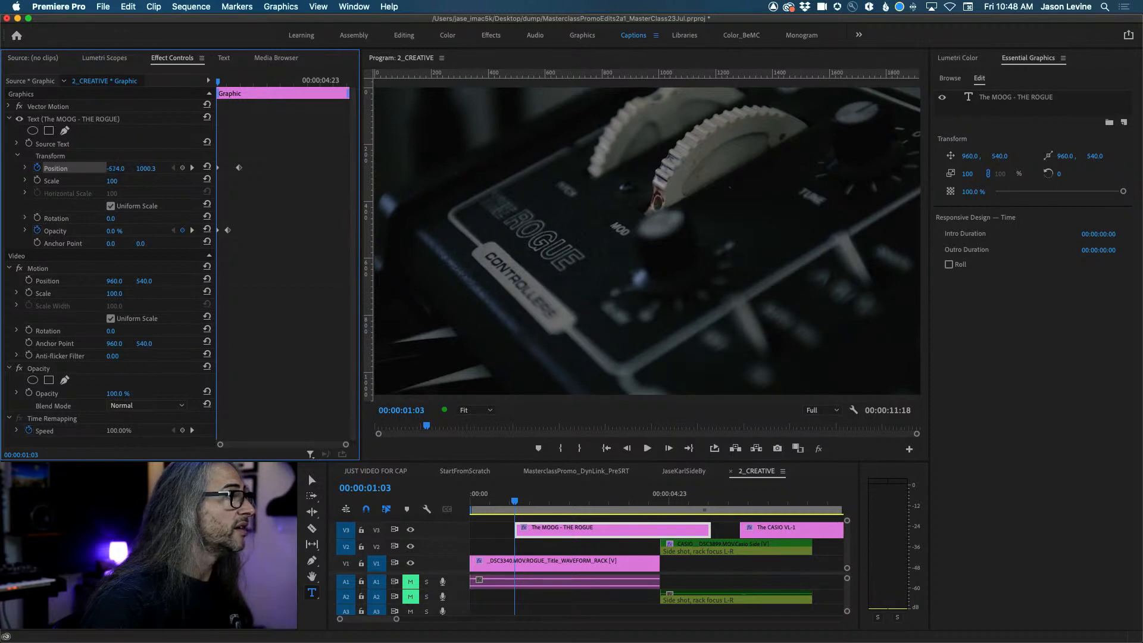
pyautogui.press('space')
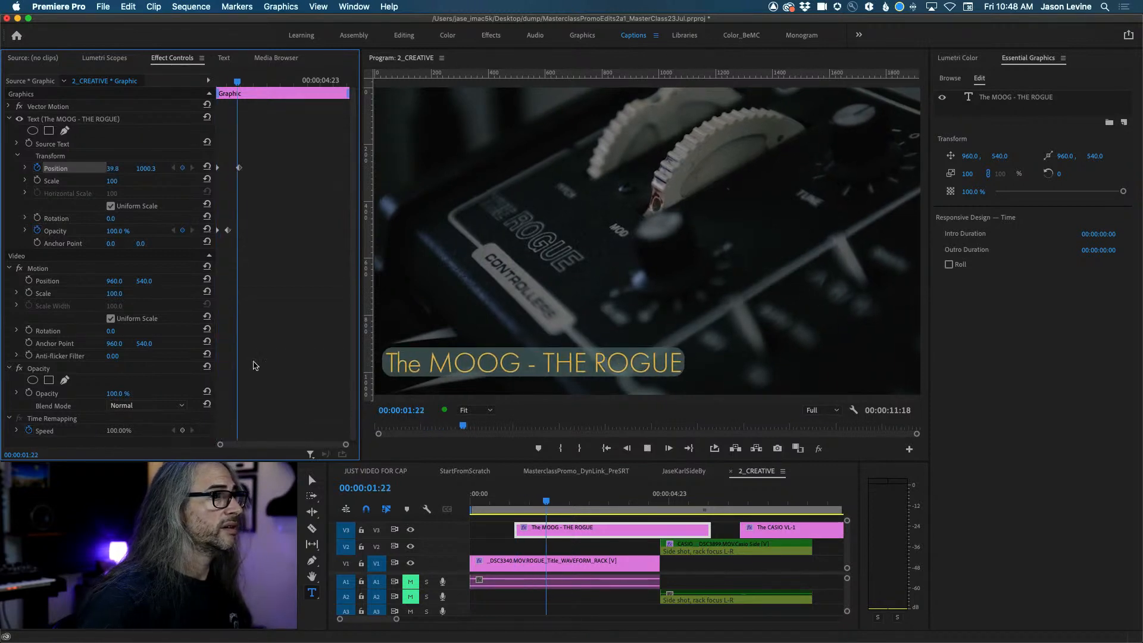
pyautogui.click(493, 504)
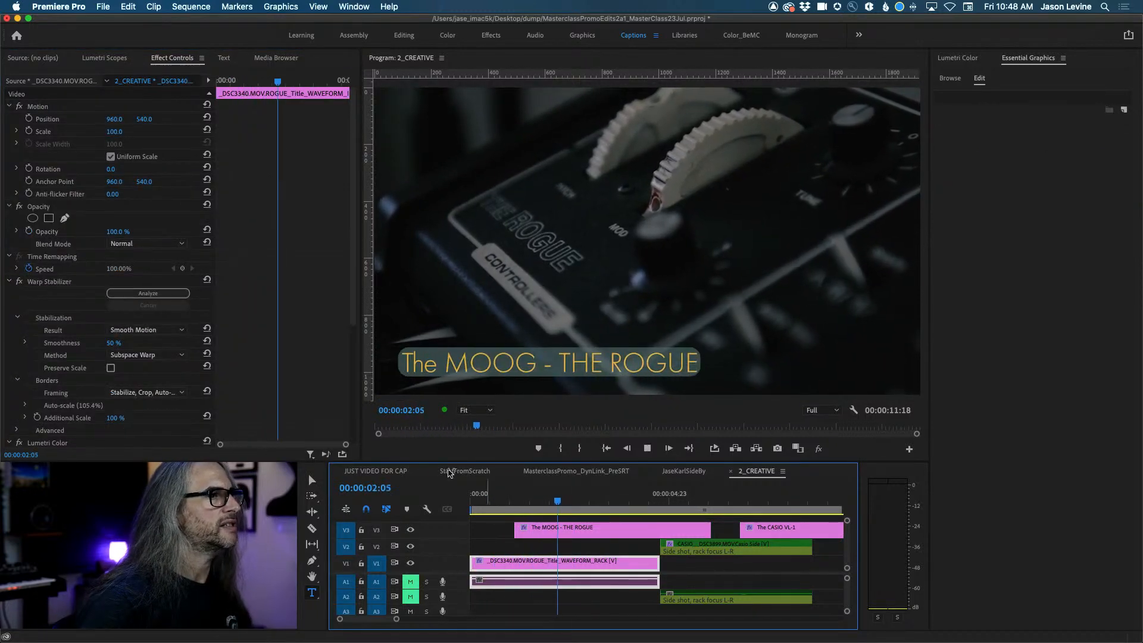
# Set the title's second Position keyframe to Ease In temporal interpolation.
pyautogui.click(285, 86)
pyautogui.moveTo(285, 86); pyautogui.dragTo(256, 85)
pyautogui.click(558, 523)
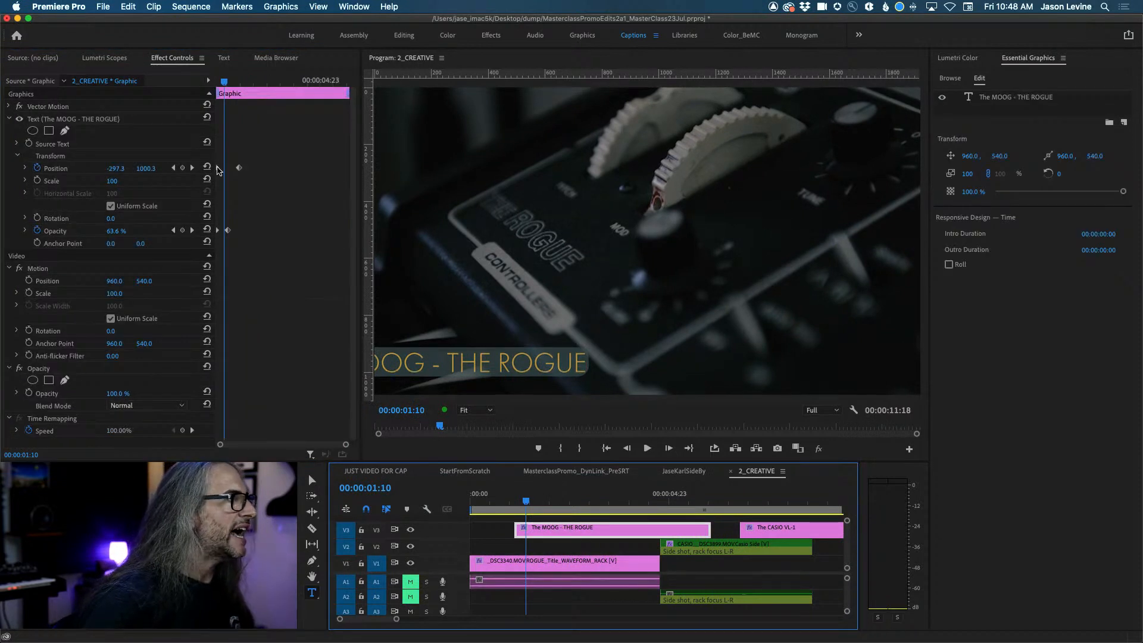
pyautogui.click(239, 167)
pyautogui.rightClick(239, 169)
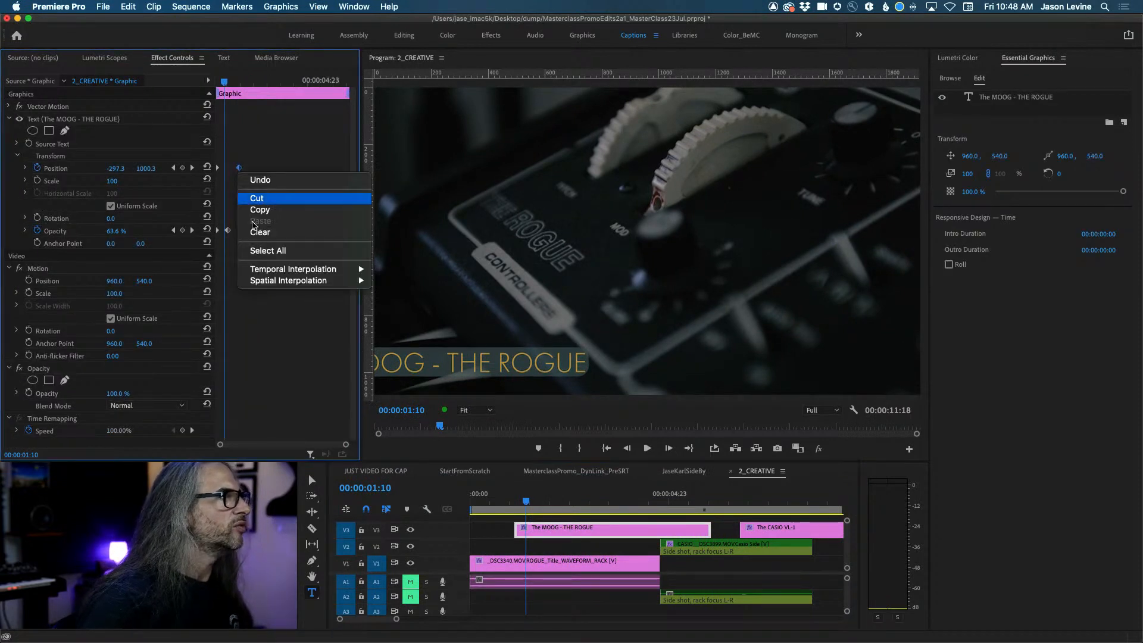
pyautogui.moveTo(278, 271)
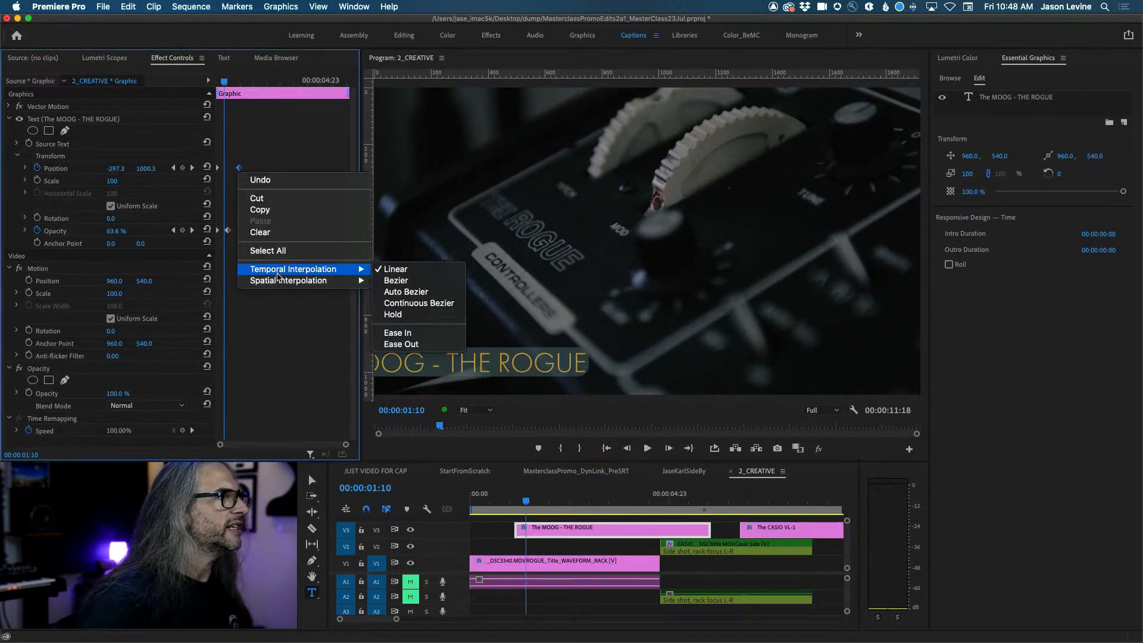
pyautogui.click(426, 335)
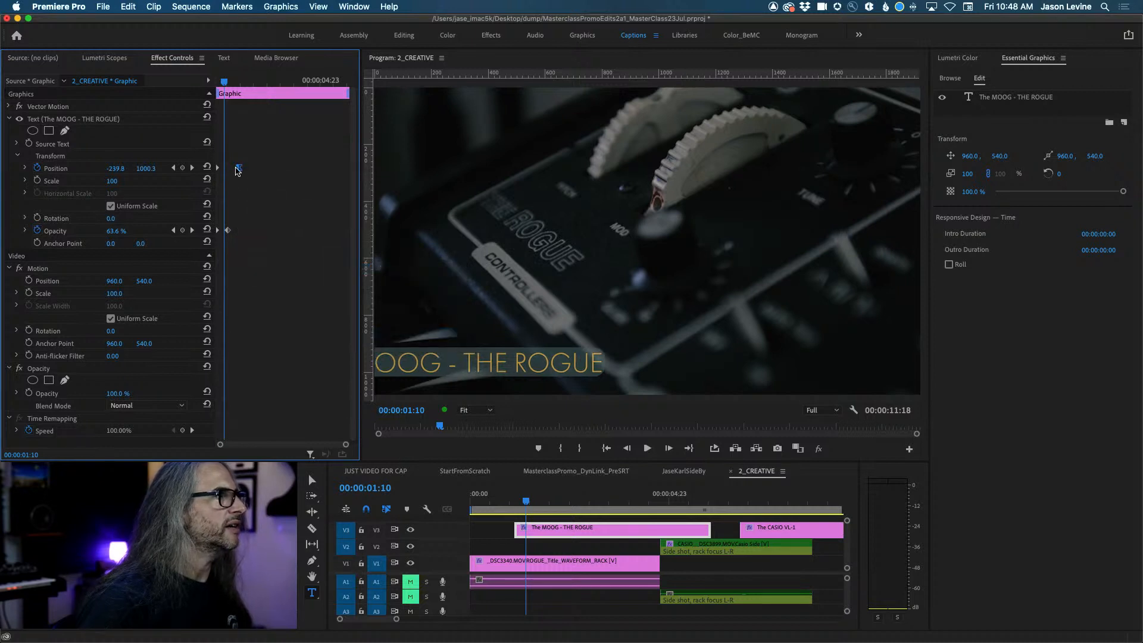
# Switch that keyframe to Continuous Bezier interpolation and replay the eased slide-in.
pyautogui.rightClick(239, 168)
pyautogui.moveTo(305, 271)
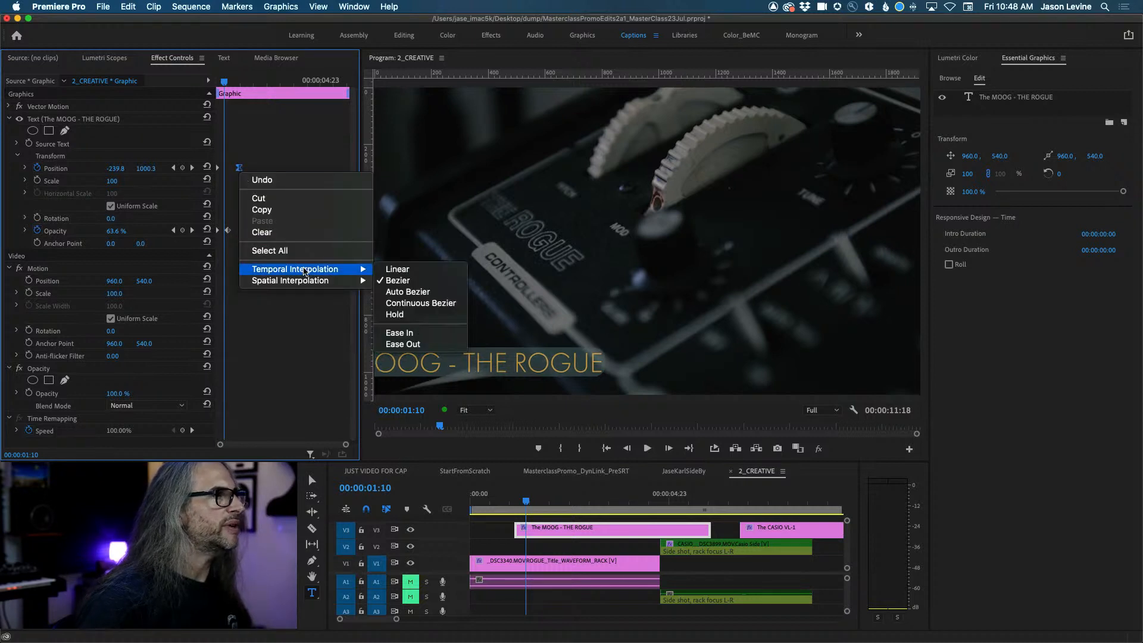
pyautogui.click(421, 302)
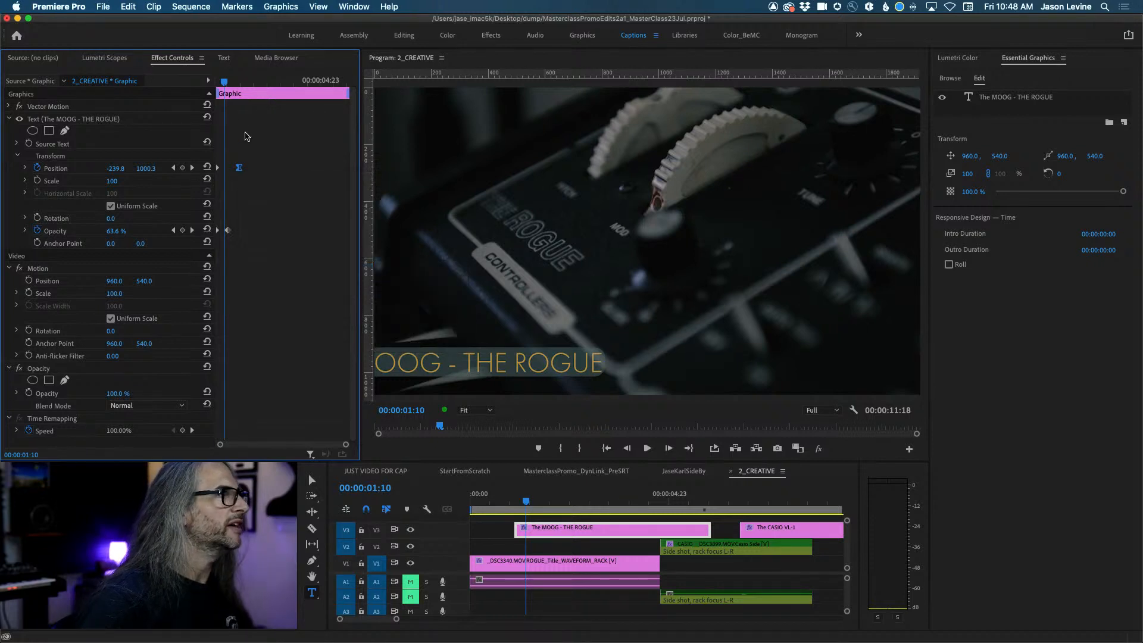
pyautogui.moveTo(225, 84); pyautogui.dragTo(203, 84)
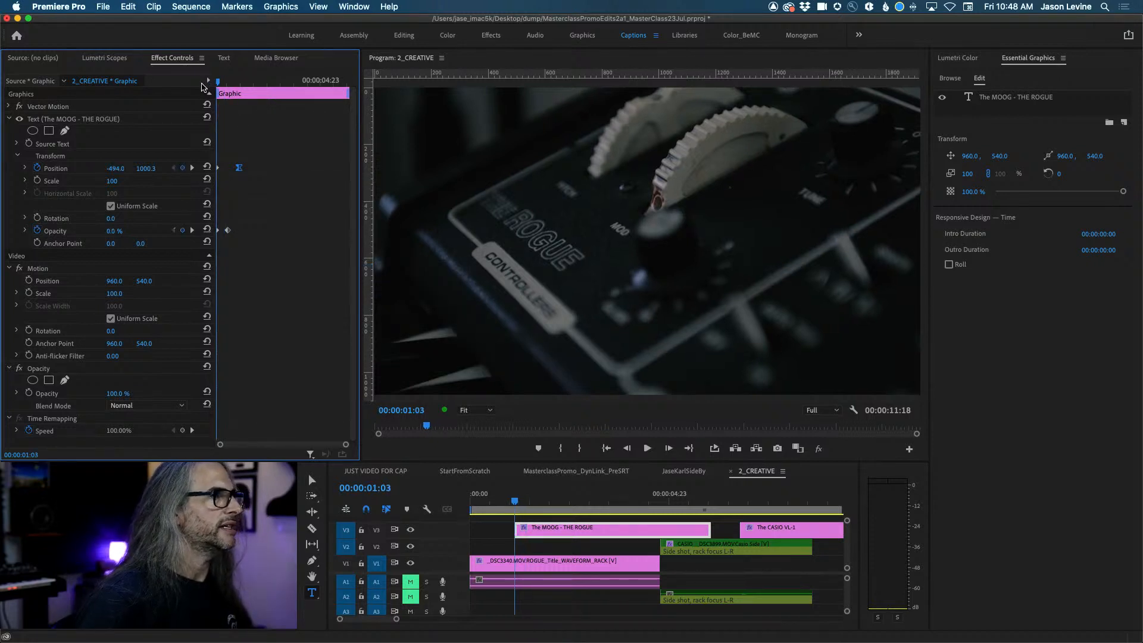
pyautogui.press('space')
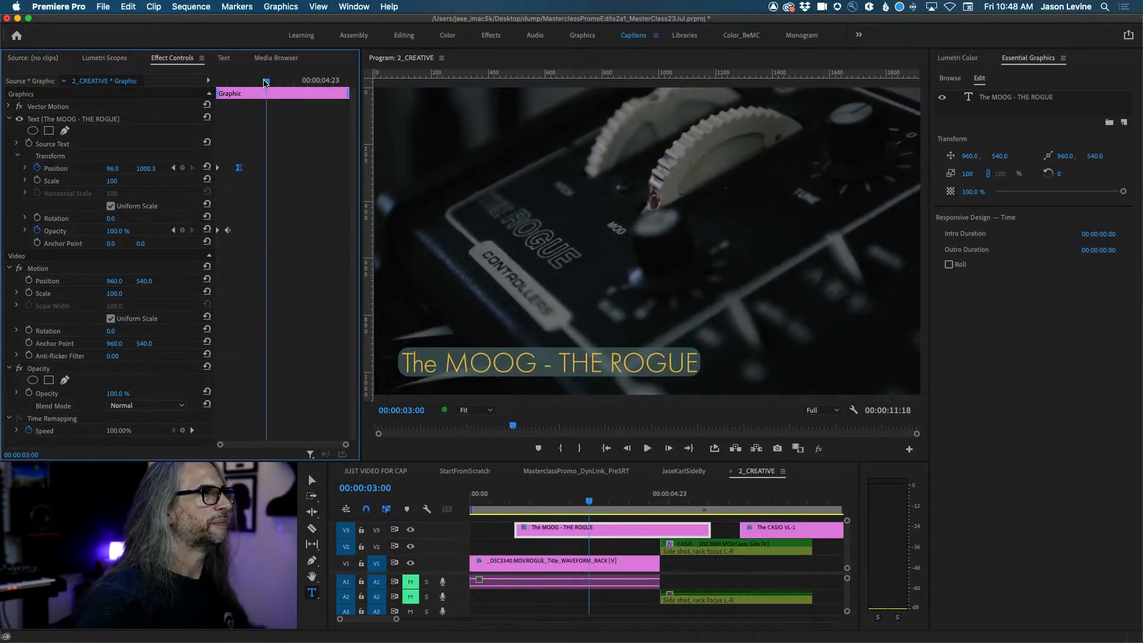
pyautogui.press('space')
pyautogui.press('space')
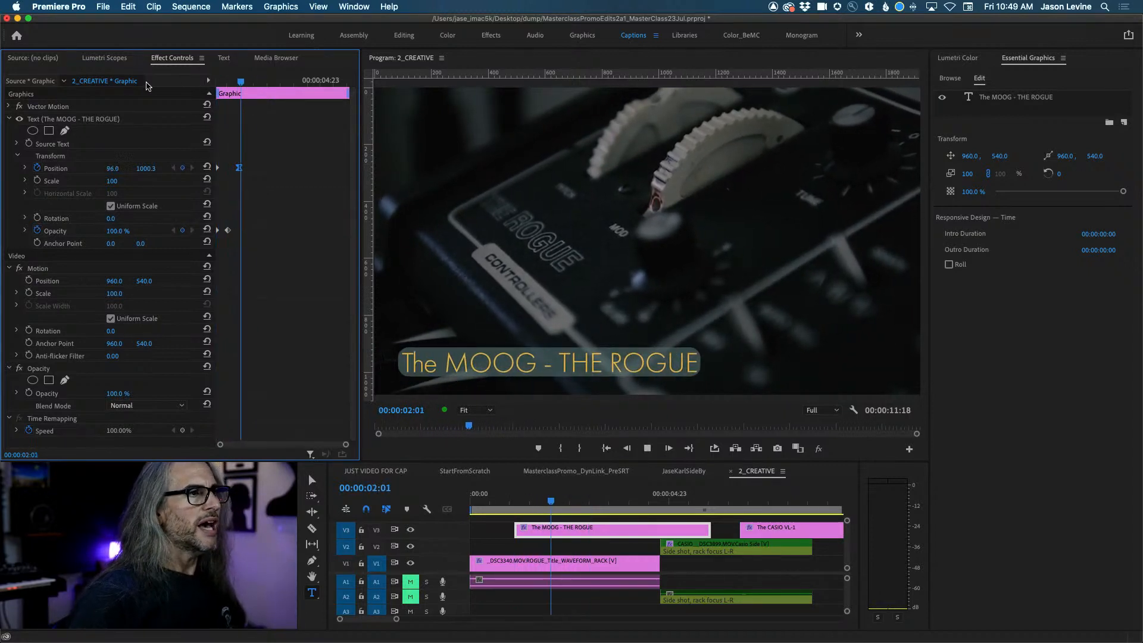
pyautogui.press('space')
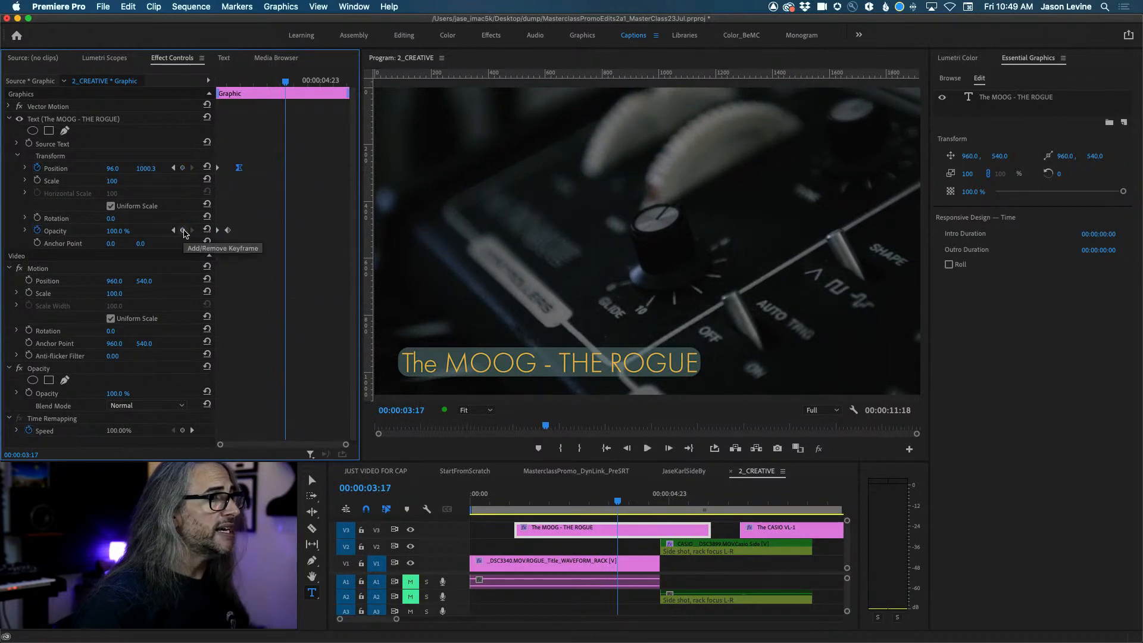
# Hold opacity at 100% with a keyframe, then fade the title to 0% at its end.
pyautogui.click(185, 231)
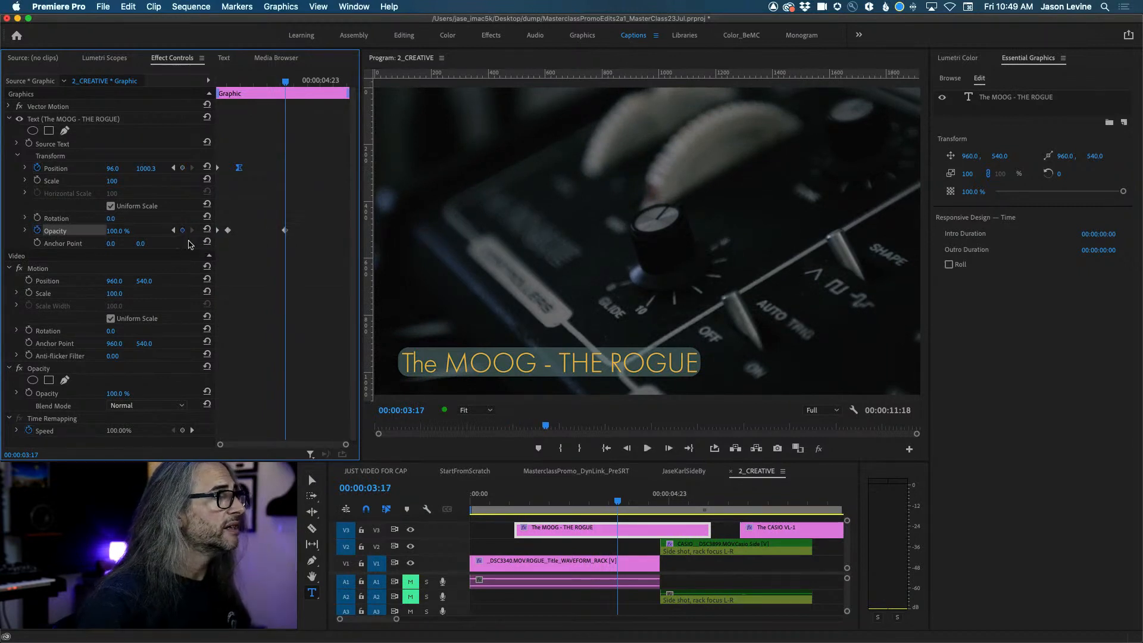
pyautogui.moveTo(287, 80)
pyautogui.mouseDown()
pyautogui.moveTo(340, 84)
pyautogui.moveTo(307, 81)
pyautogui.mouseUp()
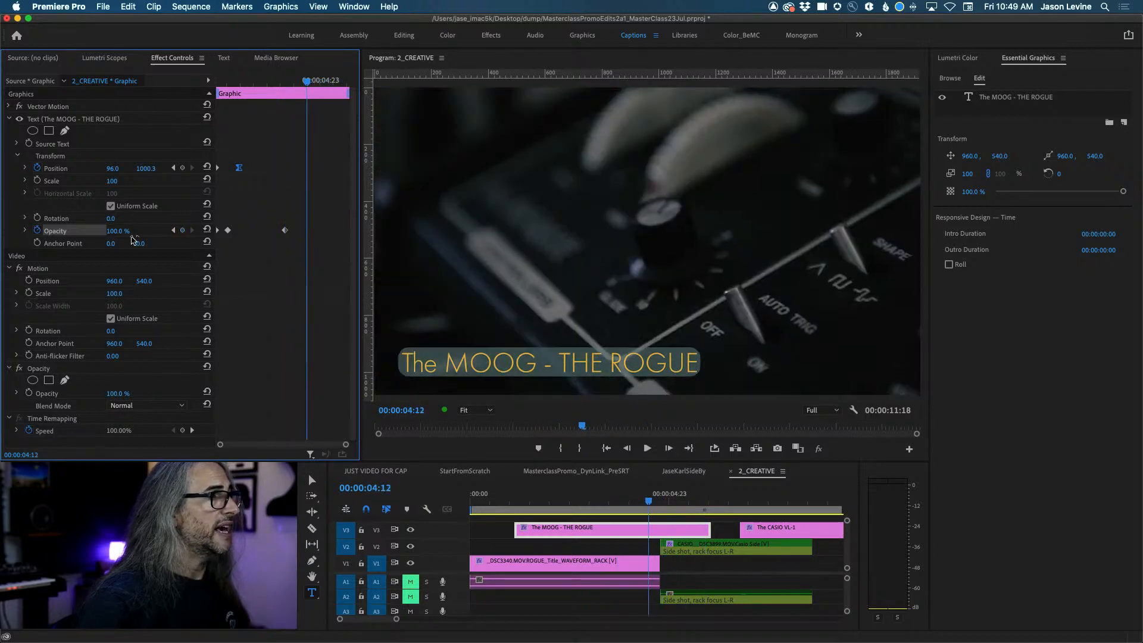
pyautogui.moveTo(117, 231); pyautogui.dragTo(59, 231)
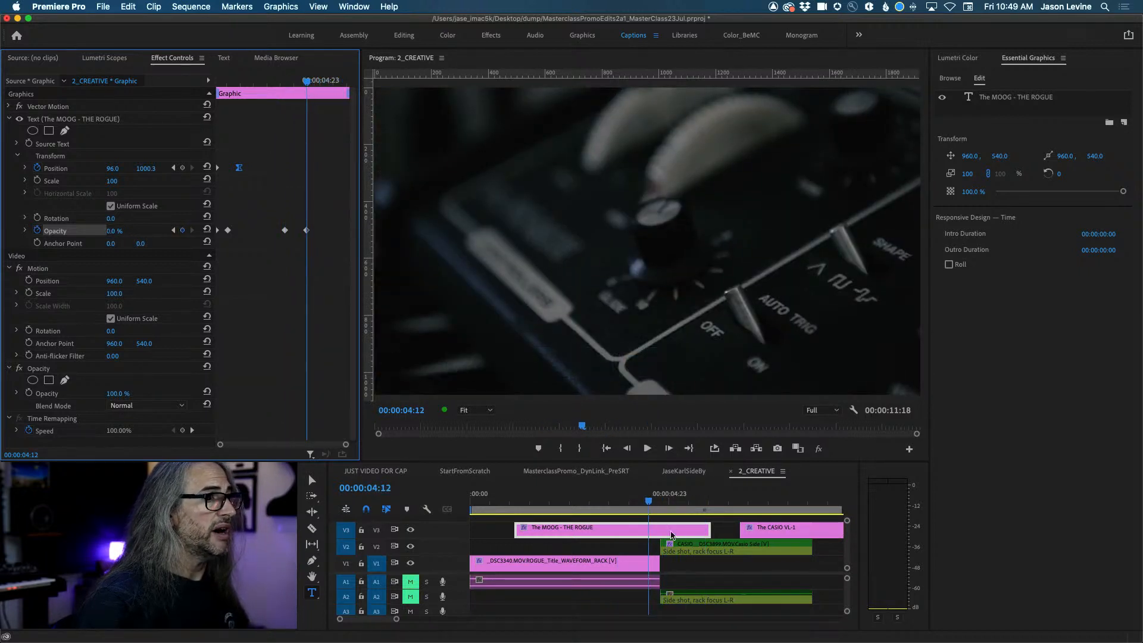
pyautogui.click(638, 504)
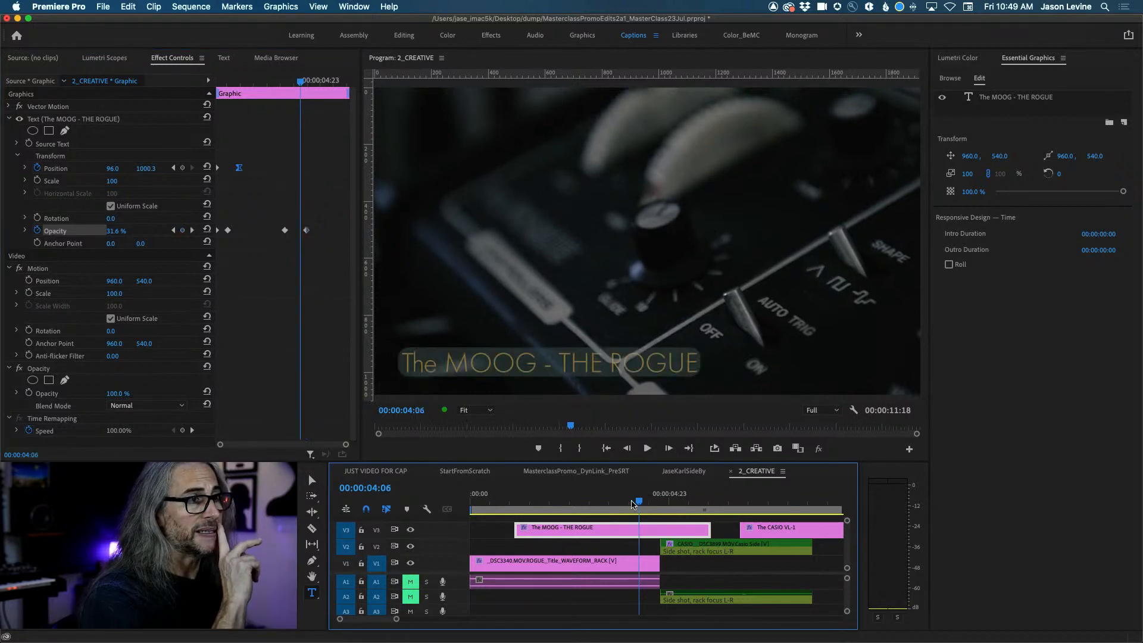
pyautogui.moveTo(633, 504); pyautogui.dragTo(607, 504)
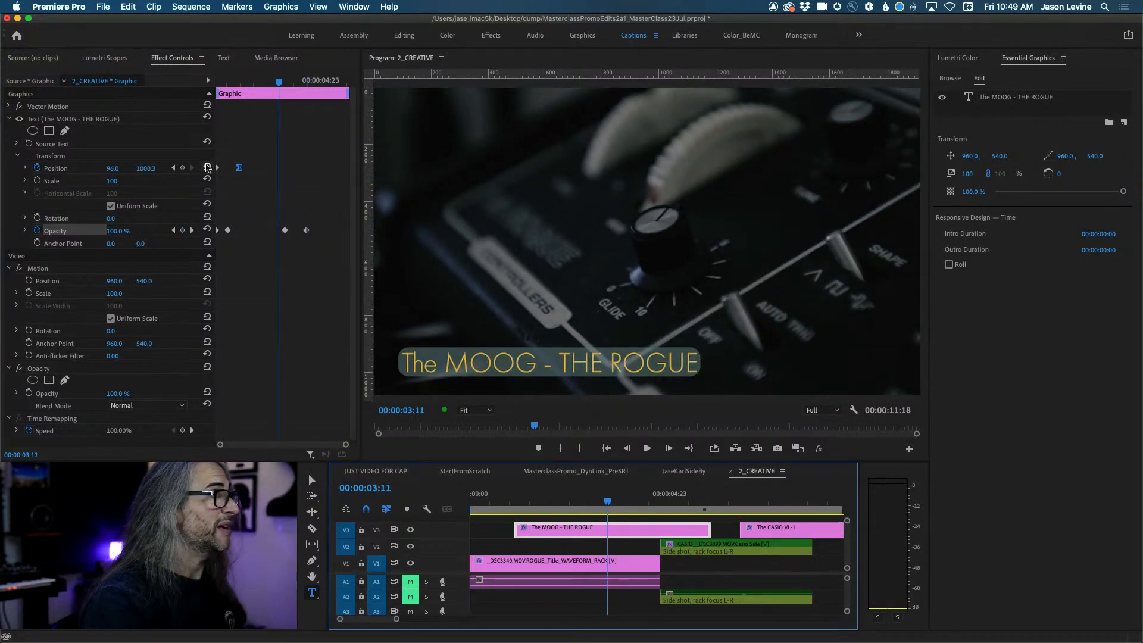
# Keyframe Position so the title drops toward the bottom edge at its end, then play it back.
pyautogui.click(181, 168)
pyautogui.moveTo(607, 502); pyautogui.dragTo(649, 502)
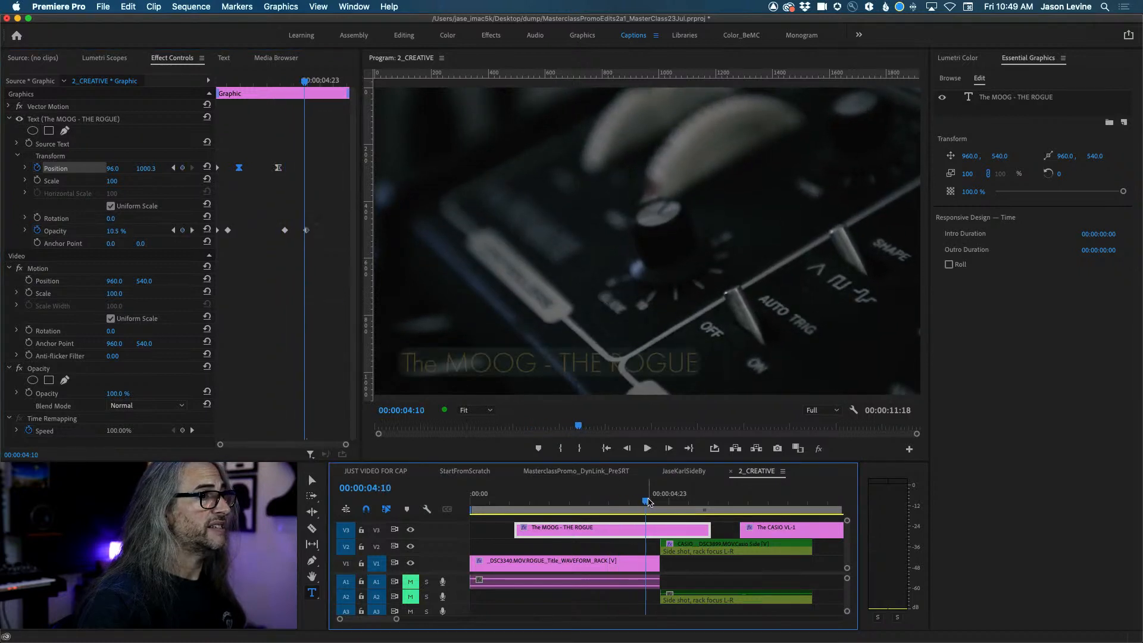
pyautogui.moveTo(145, 169); pyautogui.dragTo(197, 169)
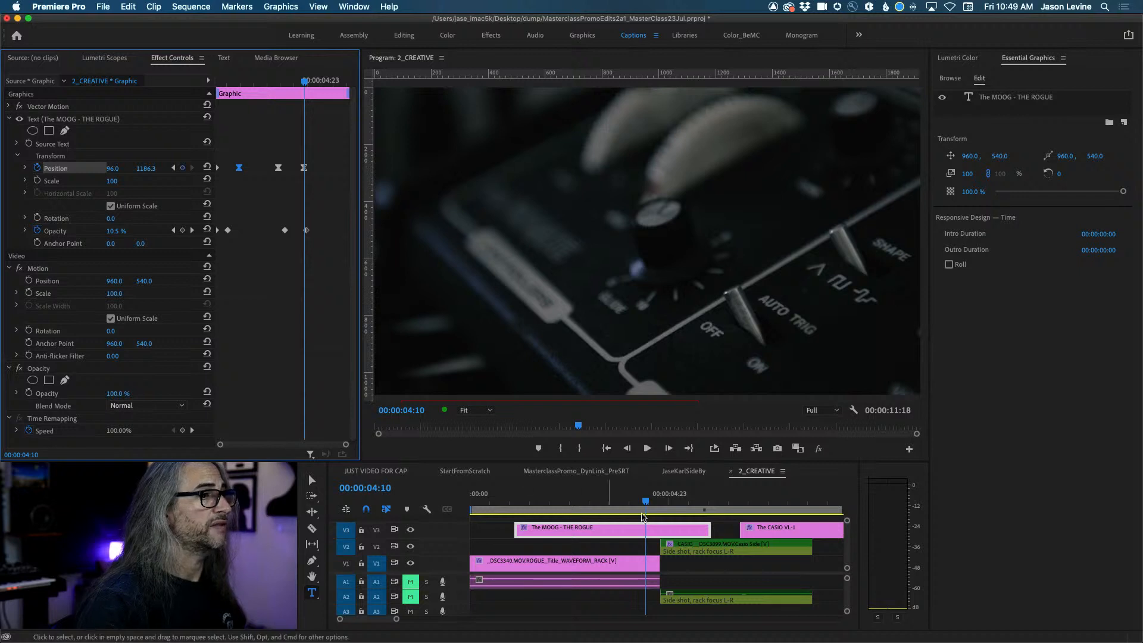
pyautogui.moveTo(648, 503); pyautogui.dragTo(507, 504)
pyautogui.press('space')
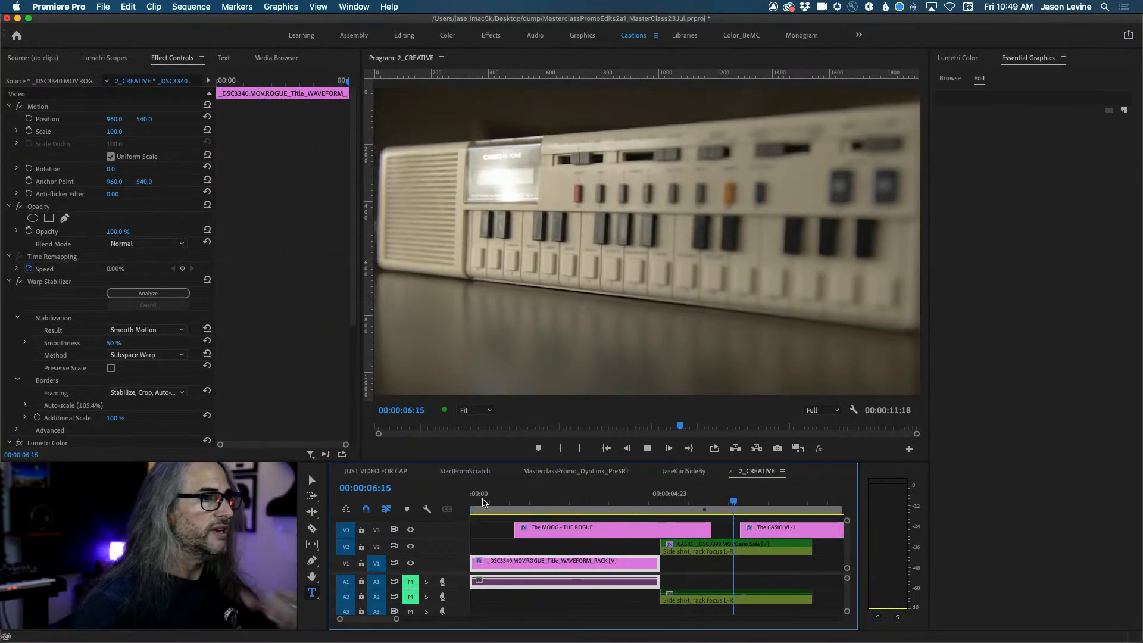
pyautogui.press('space')
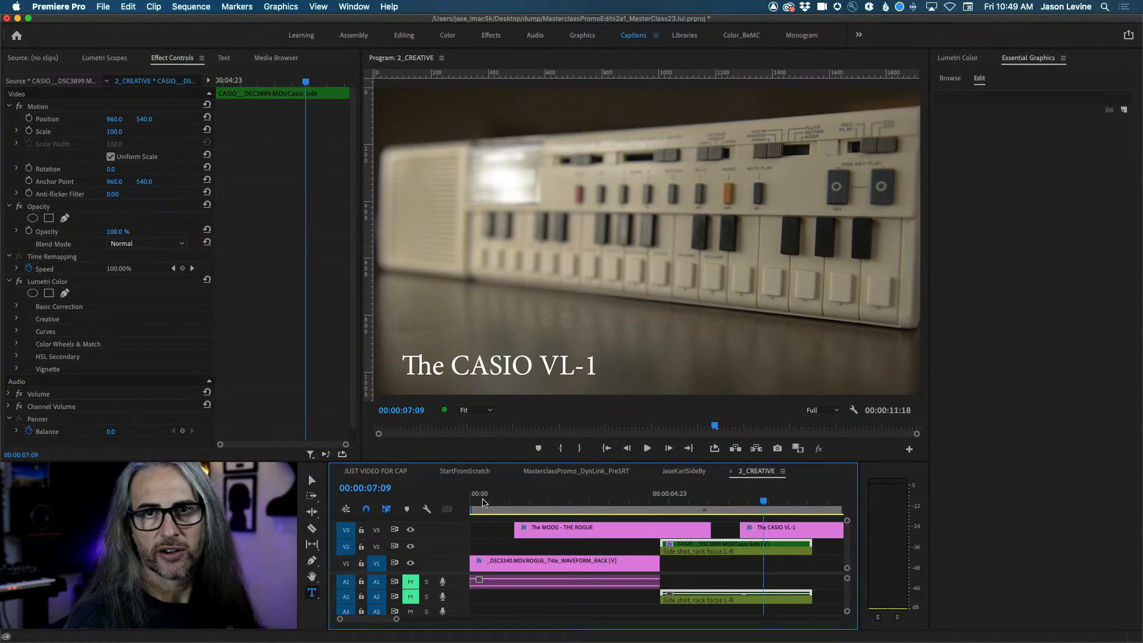
pyautogui.moveTo(763, 501); pyautogui.dragTo(598, 502)
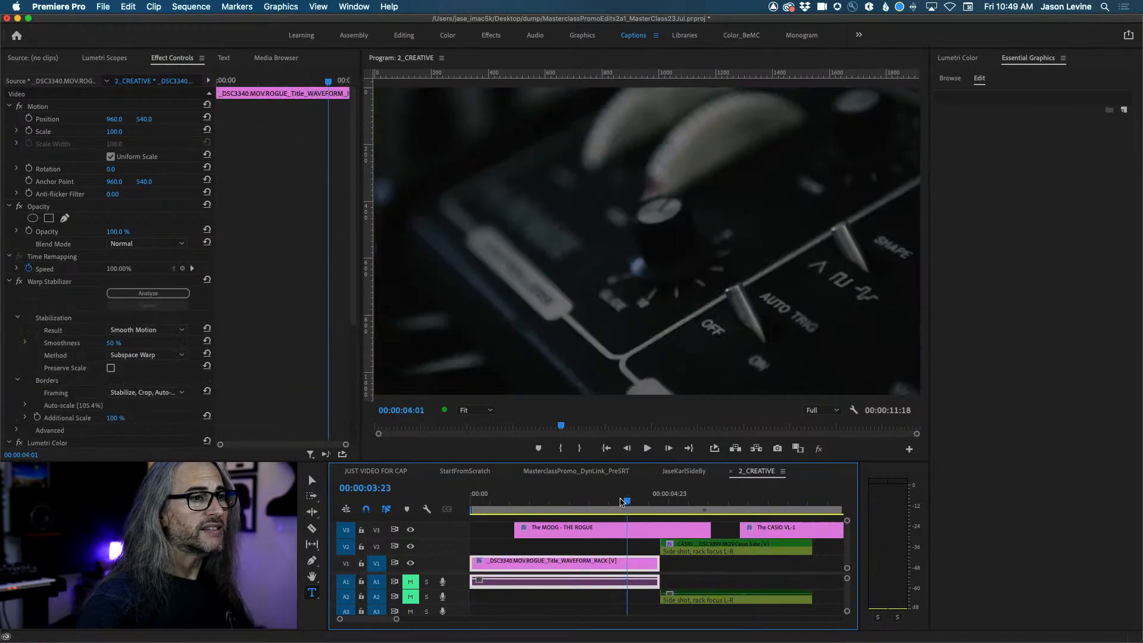
pyautogui.click(599, 530)
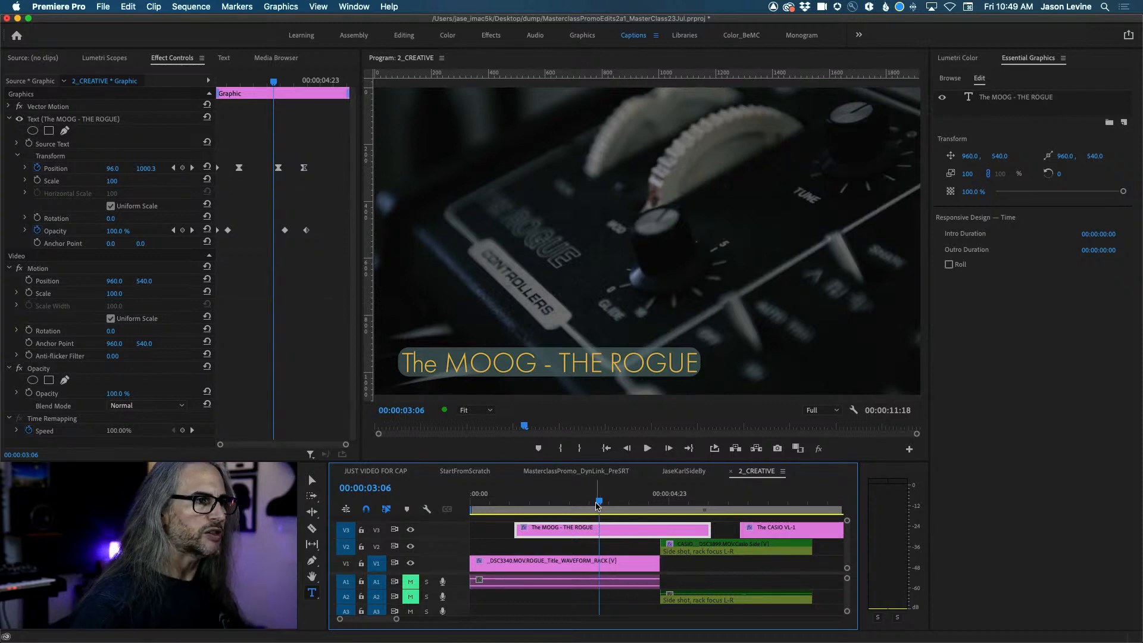
pyautogui.moveTo(599, 502); pyautogui.dragTo(570, 501)
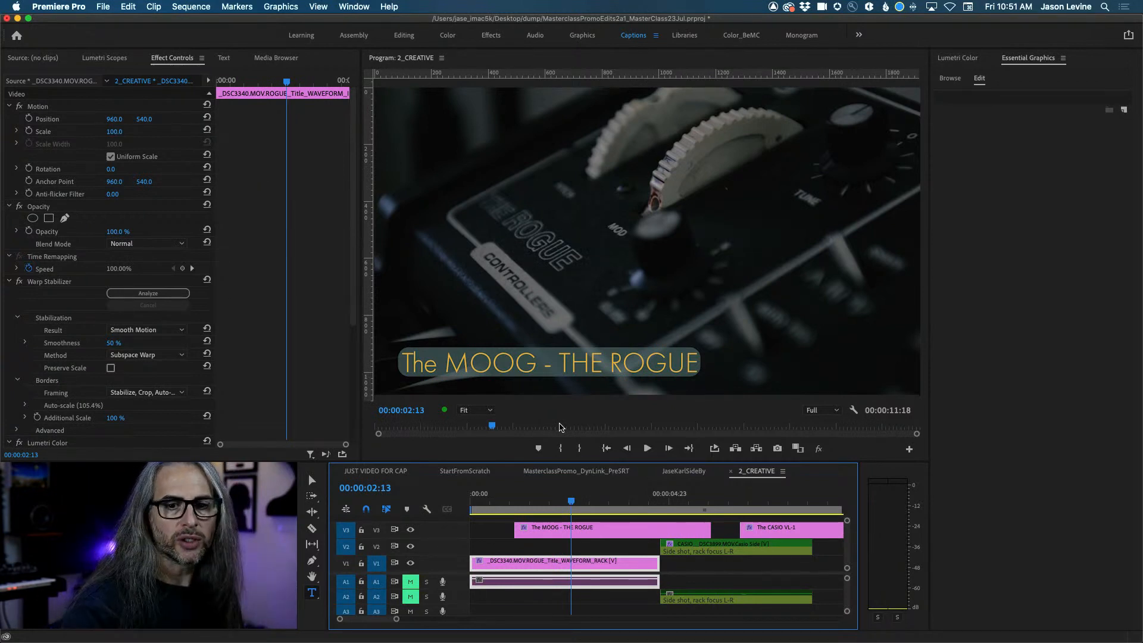
# Scrub through the MOOG - THE ROGUE fly-in, then select its V3 clip to show its graphic settings.
pyautogui.click(634, 529)
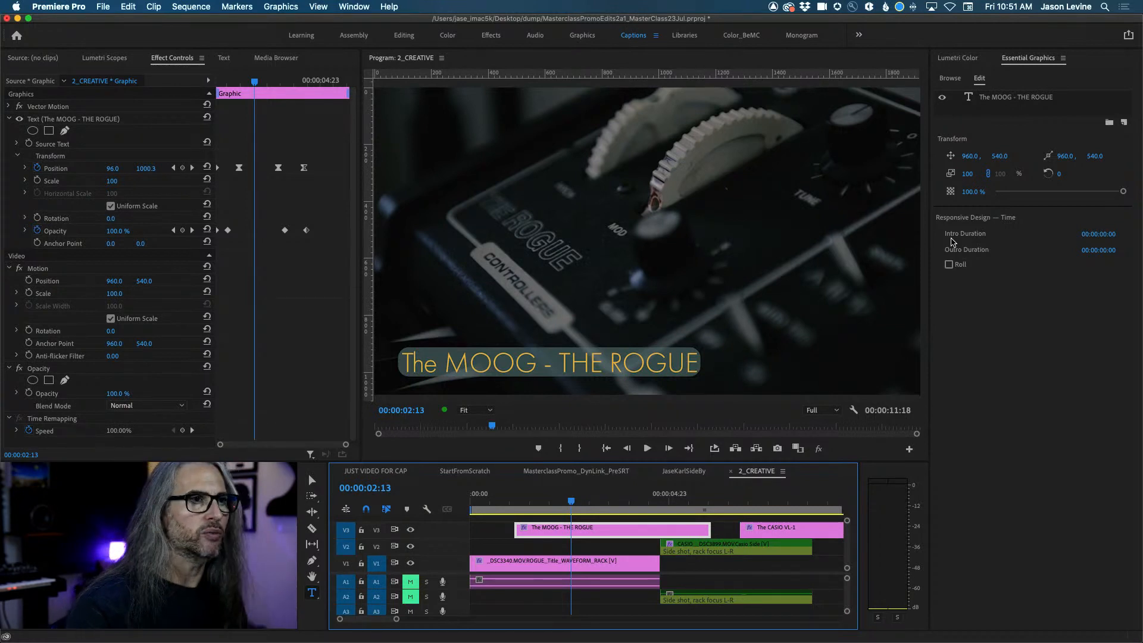
pyautogui.moveTo(571, 502)
pyautogui.mouseDown()
pyautogui.moveTo(513, 505)
pyautogui.moveTo(573, 503)
pyautogui.mouseUp()
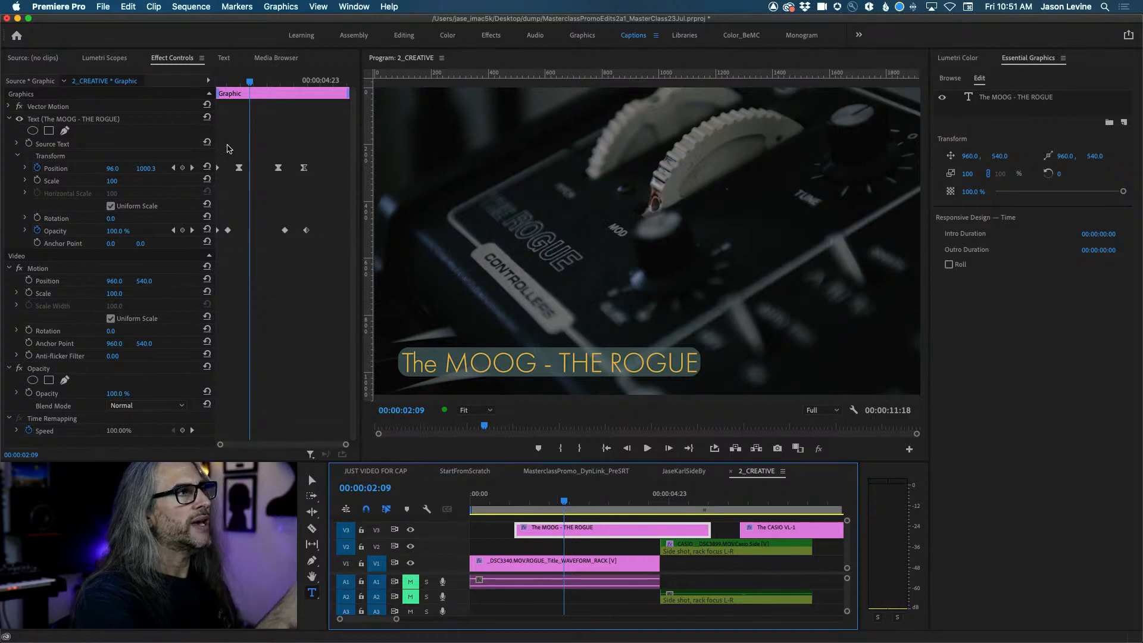
pyautogui.click(559, 504)
pyautogui.moveTo(559, 505); pyautogui.dragTo(582, 502)
pyautogui.click(577, 531)
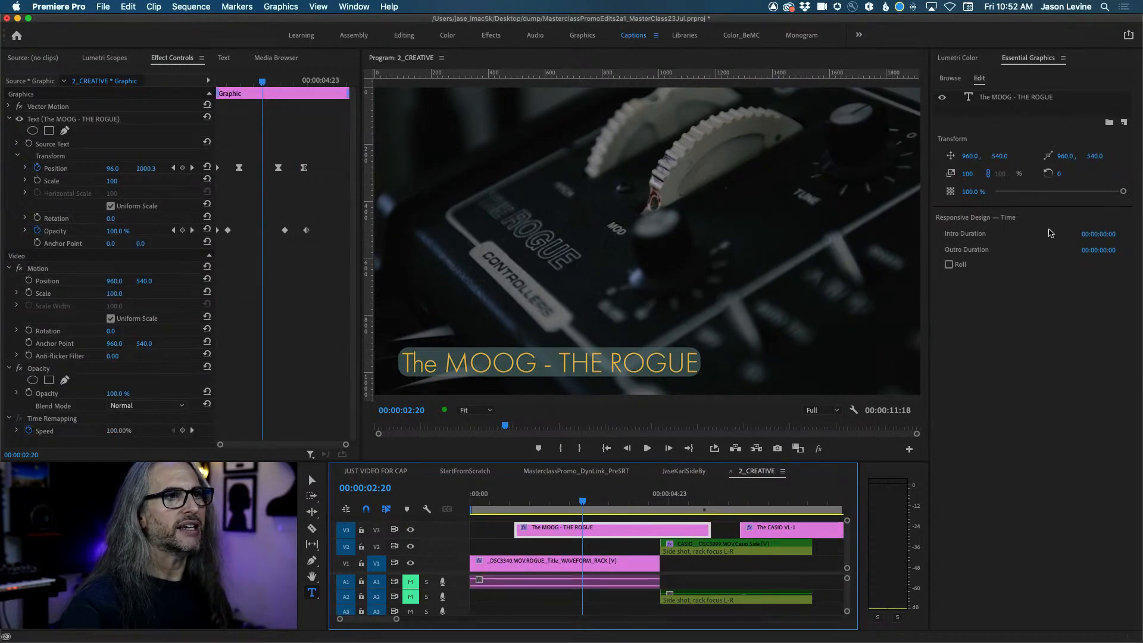
# Set the MOOG title's intro duration to exactly 00:00:01:00 and adjust the clip's end edge.
pyautogui.click(1096, 238)
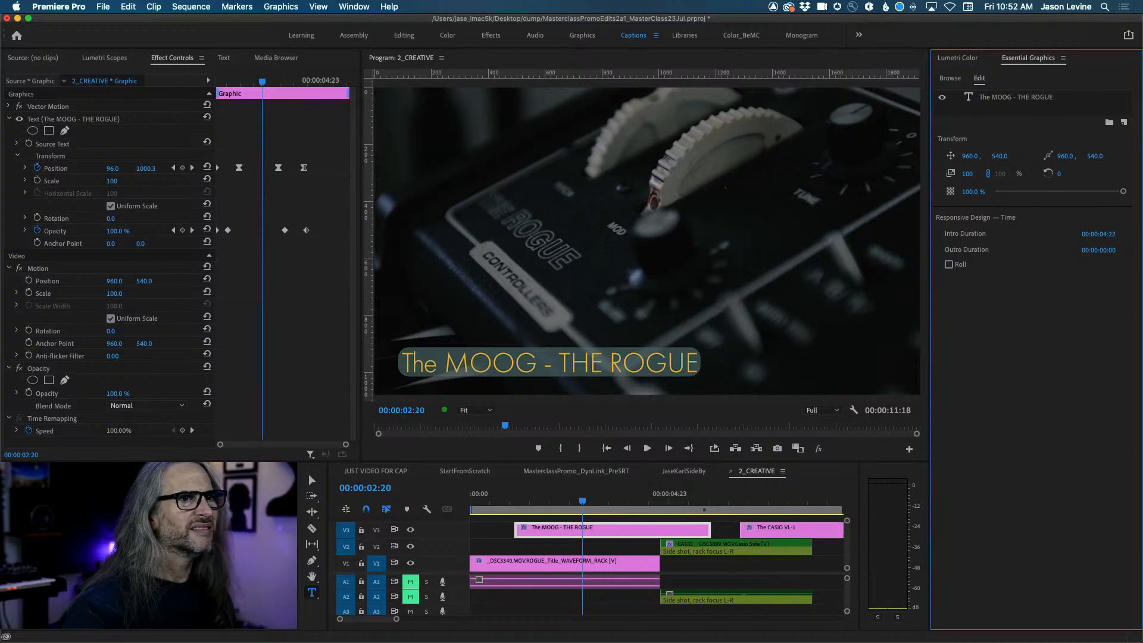
pyautogui.moveTo(1095, 239); pyautogui.dragTo(1083, 239)
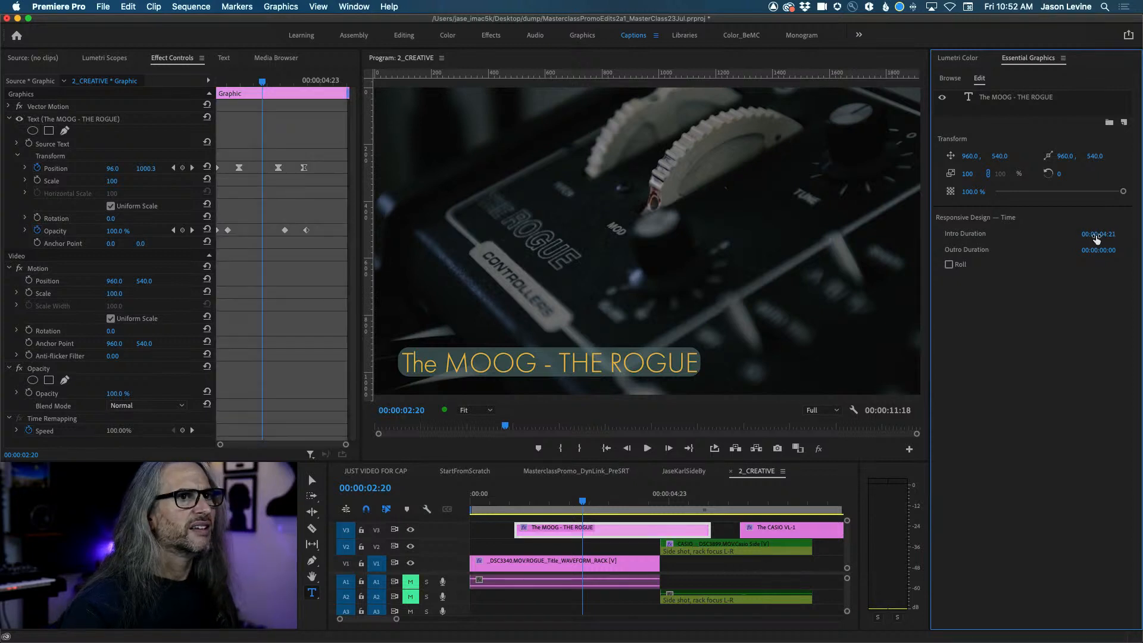
pyautogui.moveTo(1083, 239); pyautogui.dragTo(1096, 238)
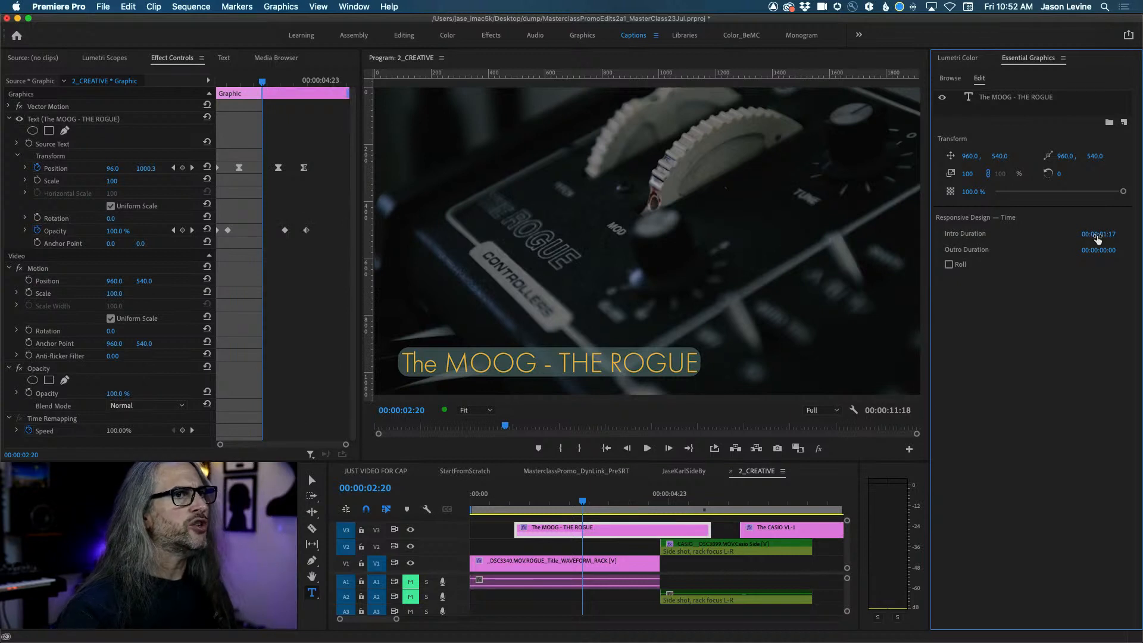
pyautogui.moveTo(262, 84)
pyautogui.mouseDown()
pyautogui.moveTo(238, 83)
pyautogui.moveTo(248, 84)
pyautogui.mouseUp()
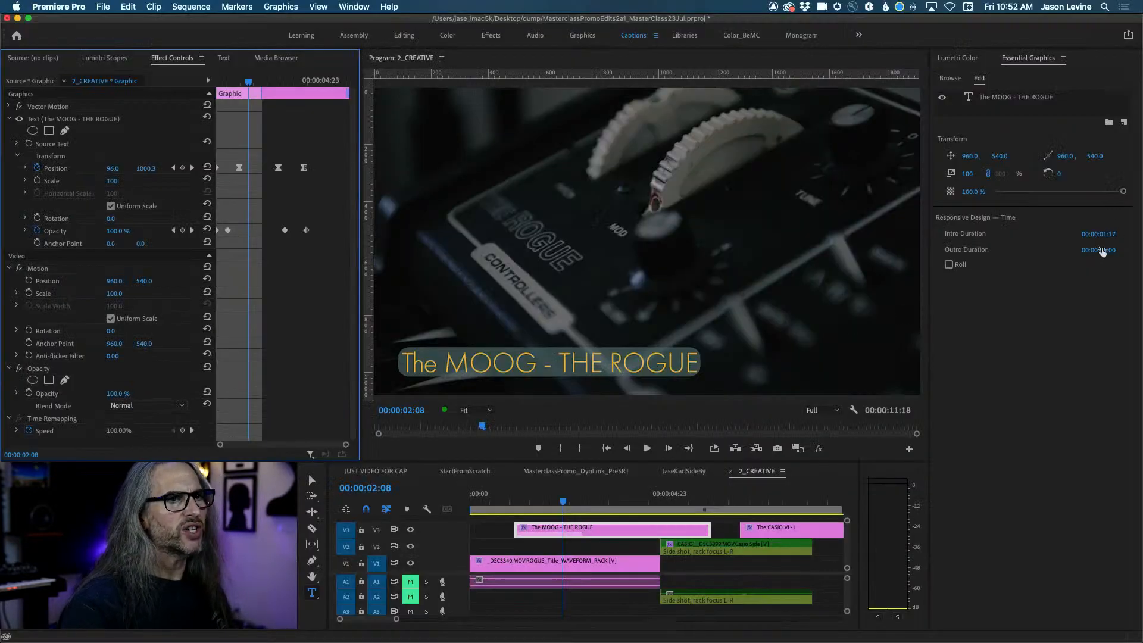
pyautogui.click(1109, 235)
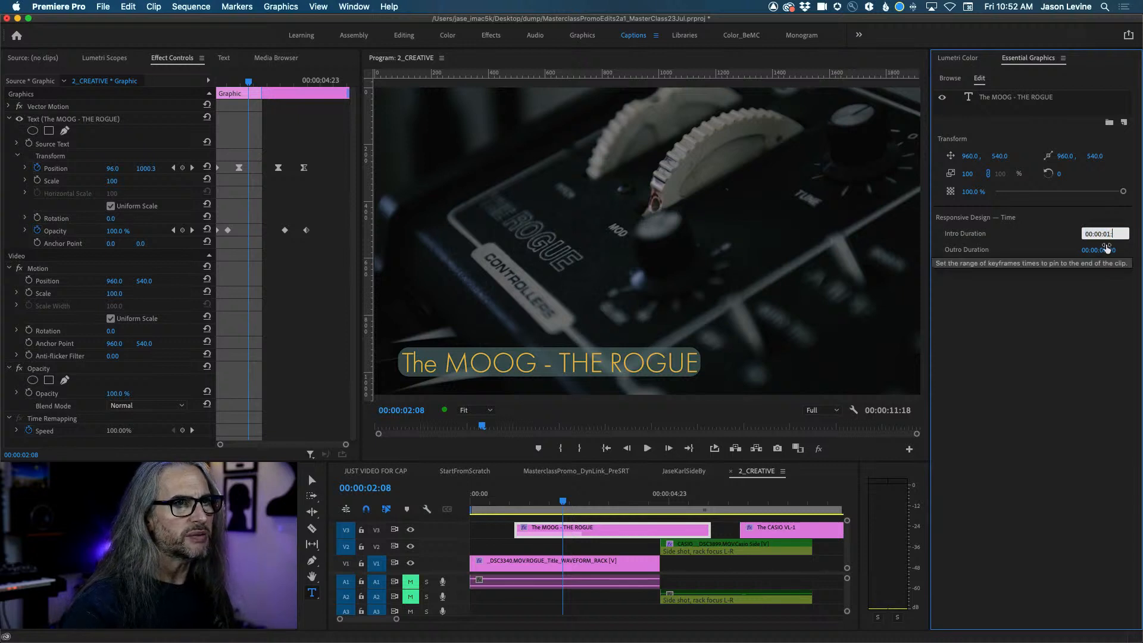
pyautogui.press('Return')
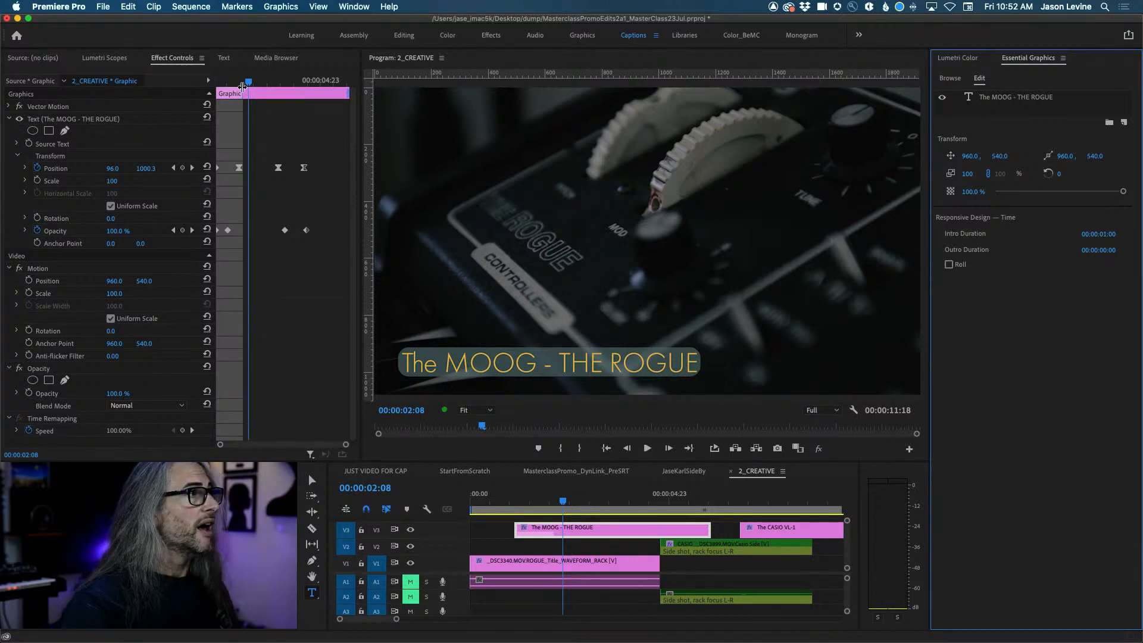
pyautogui.moveTo(709, 528)
pyautogui.mouseDown()
pyautogui.moveTo(572, 527)
pyautogui.moveTo(717, 525)
pyautogui.mouseUp()
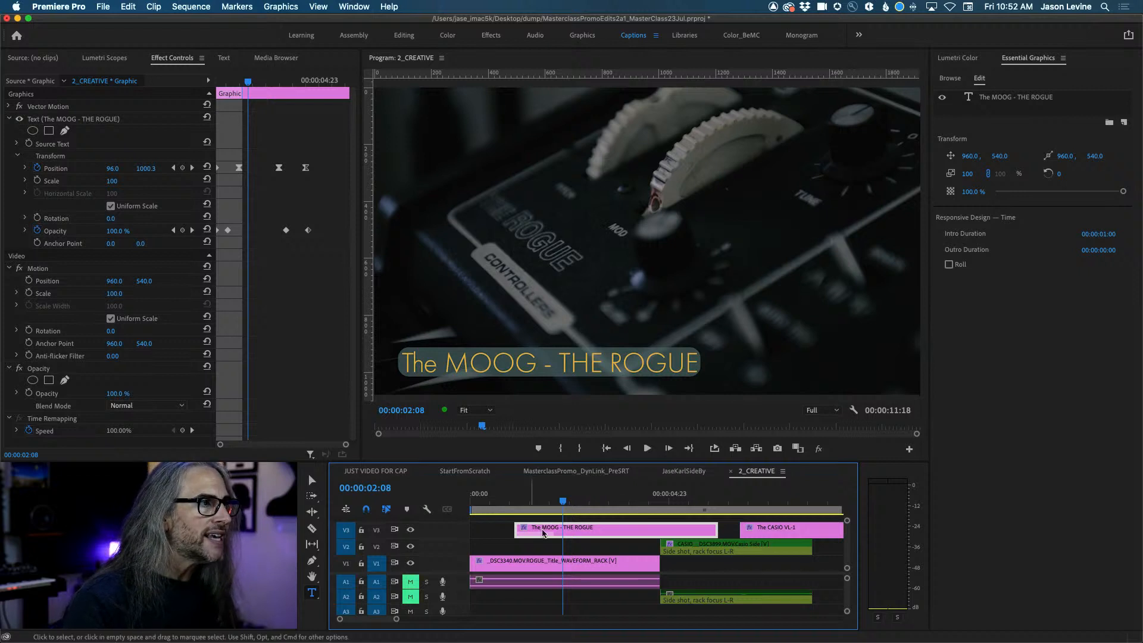
pyautogui.moveTo(562, 503); pyautogui.dragTo(500, 506)
# Play the title animation and shorten the MOOG title clip from its end.
pyautogui.press('space')
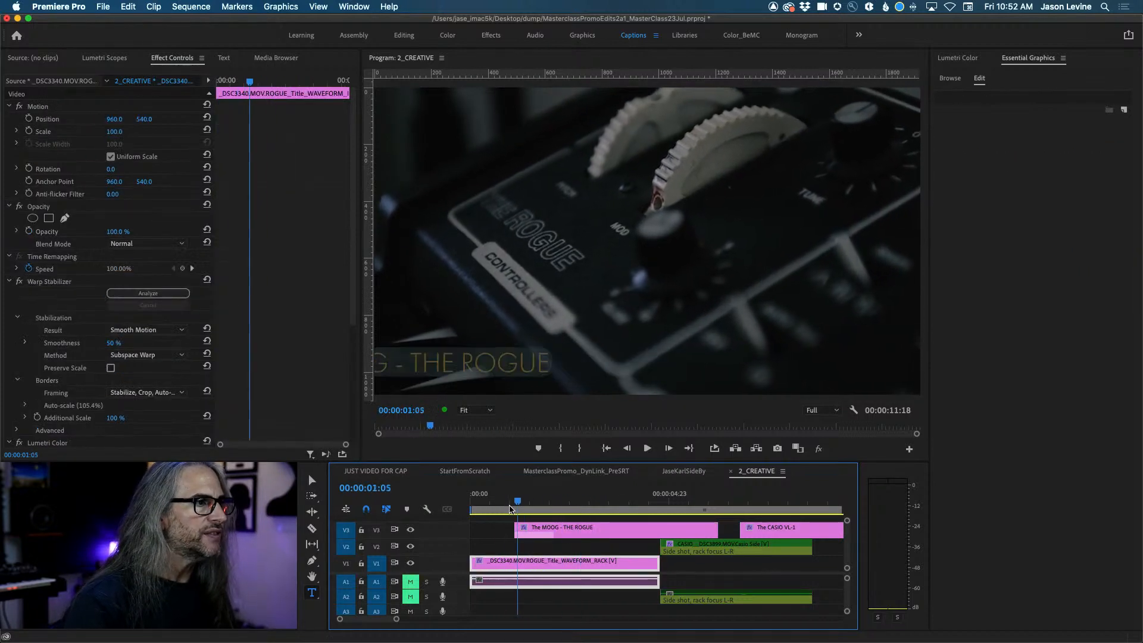
pyautogui.moveTo(724, 533); pyautogui.dragTo(645, 532)
pyautogui.click(609, 502)
pyautogui.click(599, 529)
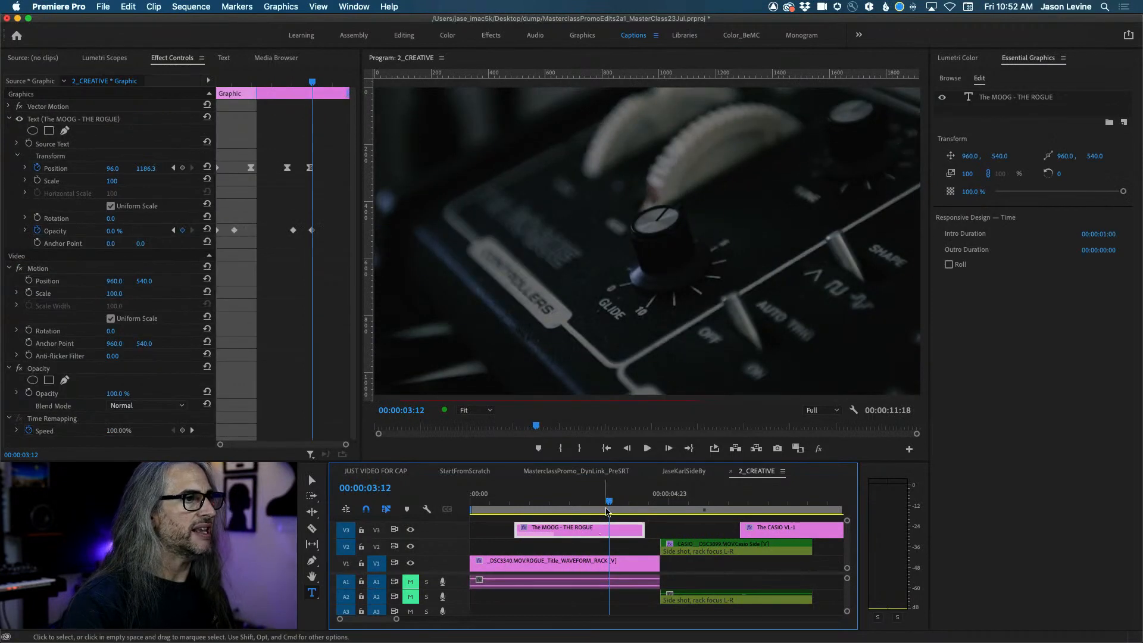
pyautogui.press('Right')
pyautogui.press('Right')
pyautogui.press('Right')
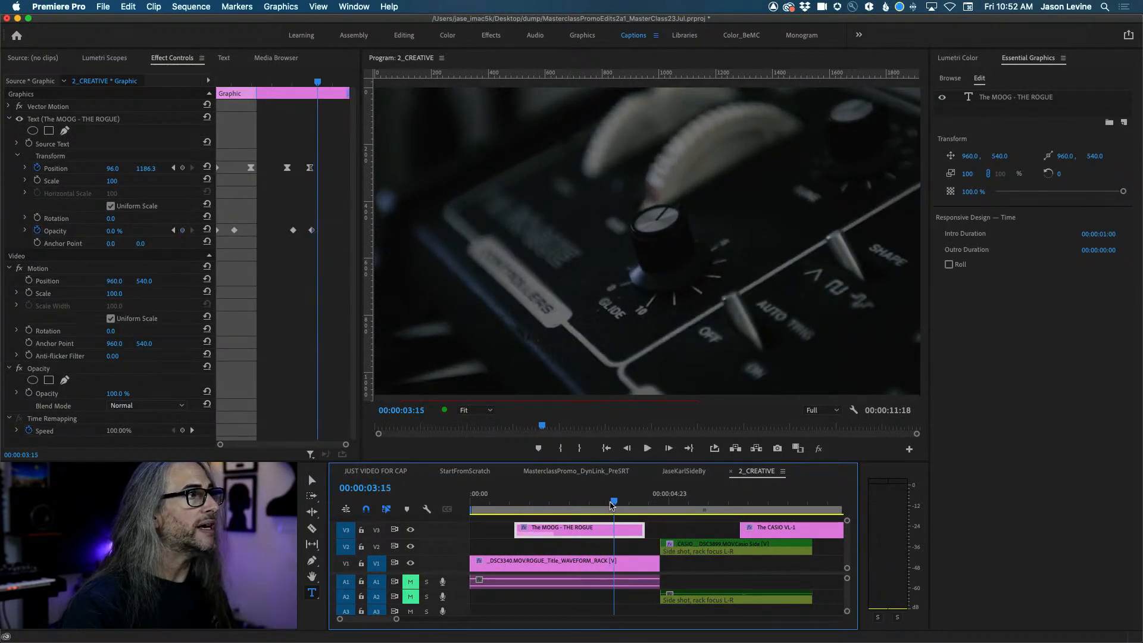
pyautogui.moveTo(637, 529); pyautogui.dragTo(613, 528)
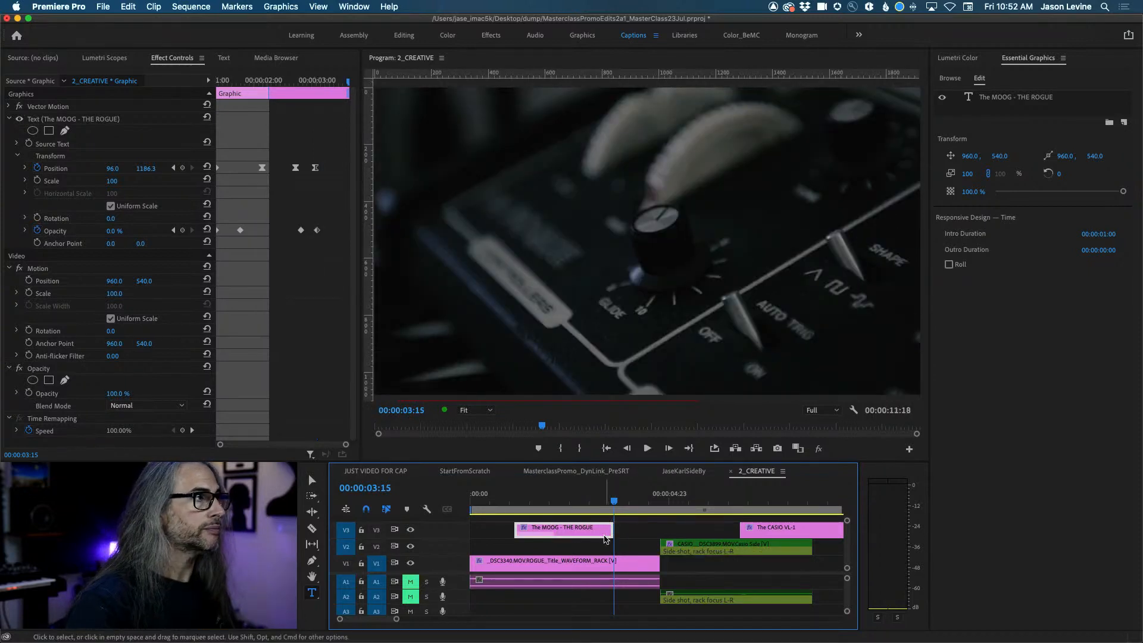
# Set the MOOG title's outro duration to 00:00:01:05.
pyautogui.click(1100, 250)
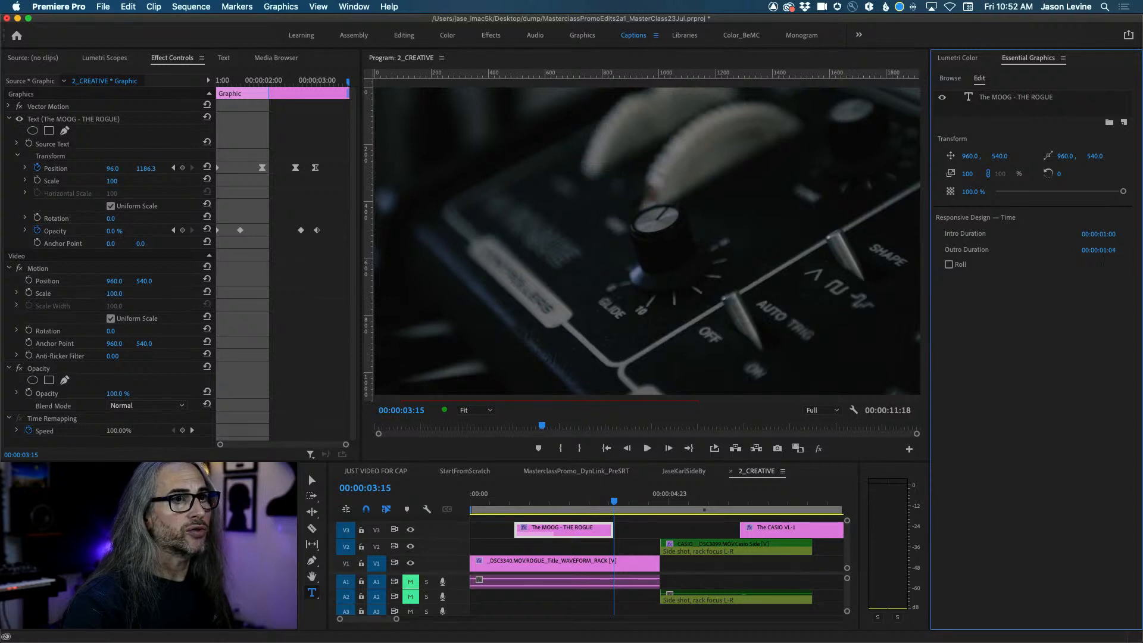
pyautogui.moveTo(1100, 250); pyautogui.dragTo(1100, 255)
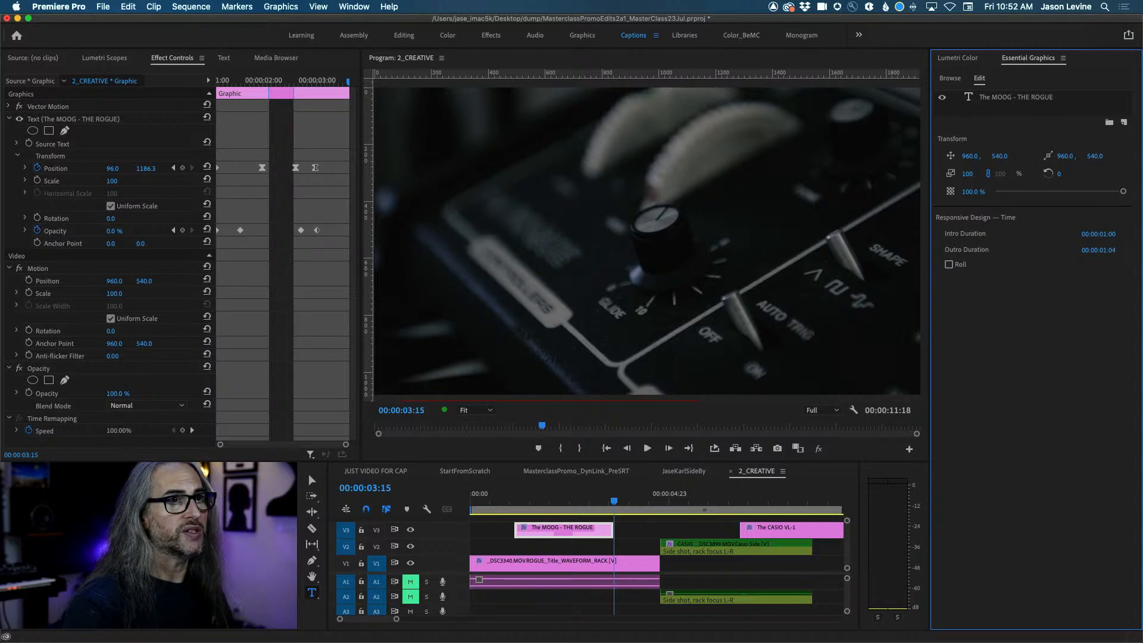
pyautogui.moveTo(1100, 250); pyautogui.dragTo(1098, 255)
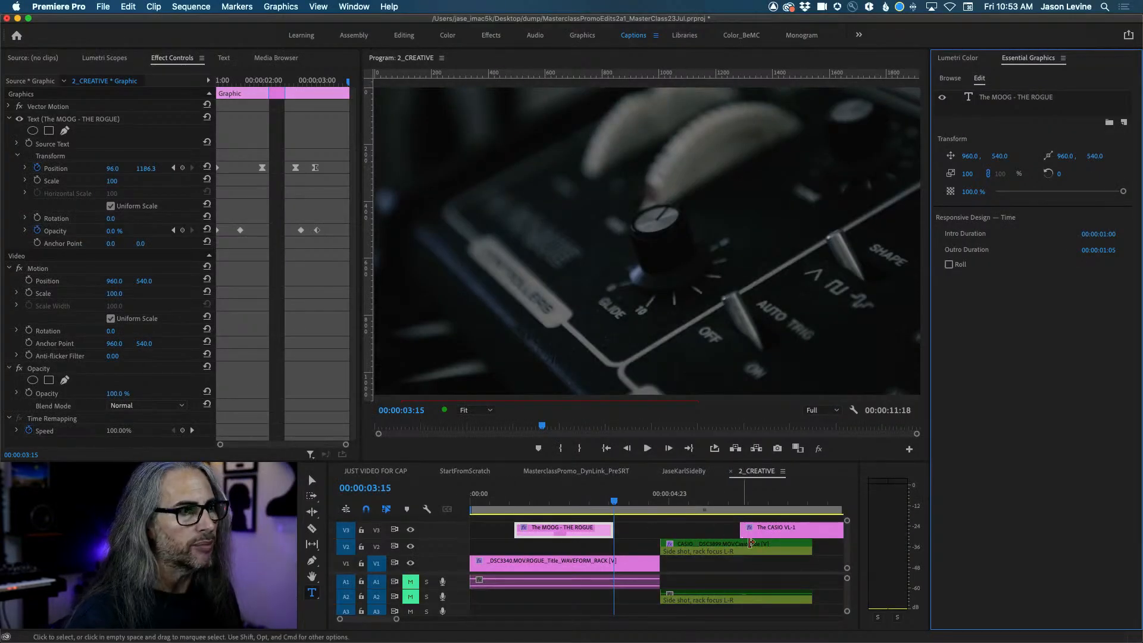
# Move the CASIO VL-1 title later, extend the MOOG clip, and play back to review.
pyautogui.moveTo(776, 532); pyautogui.dragTo(844, 532)
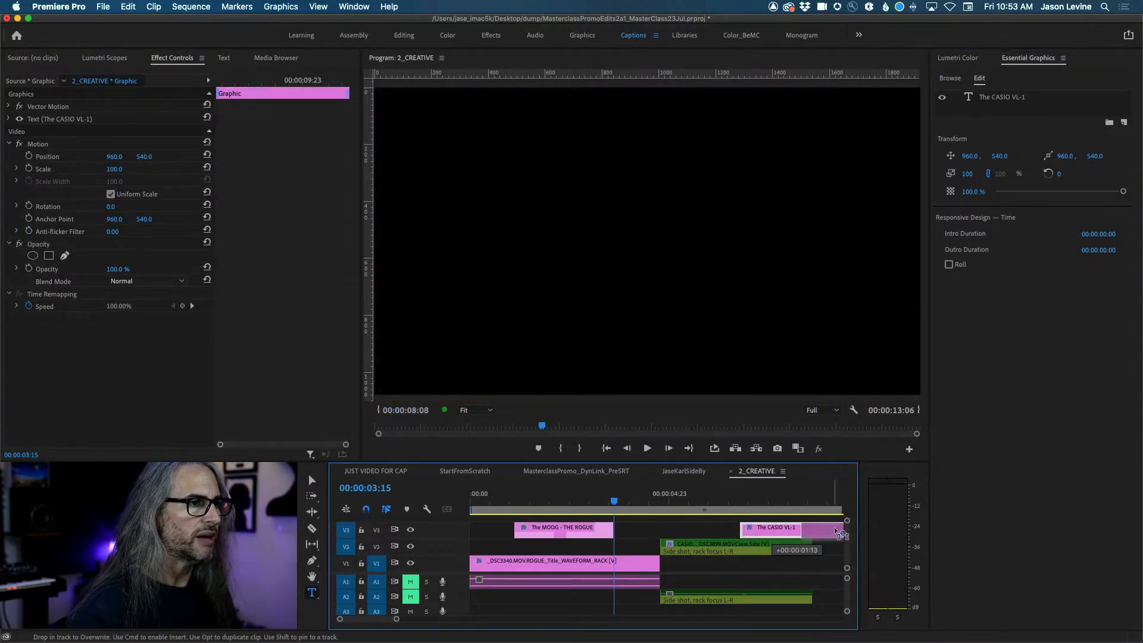
pyautogui.moveTo(608, 530); pyautogui.dragTo(772, 529)
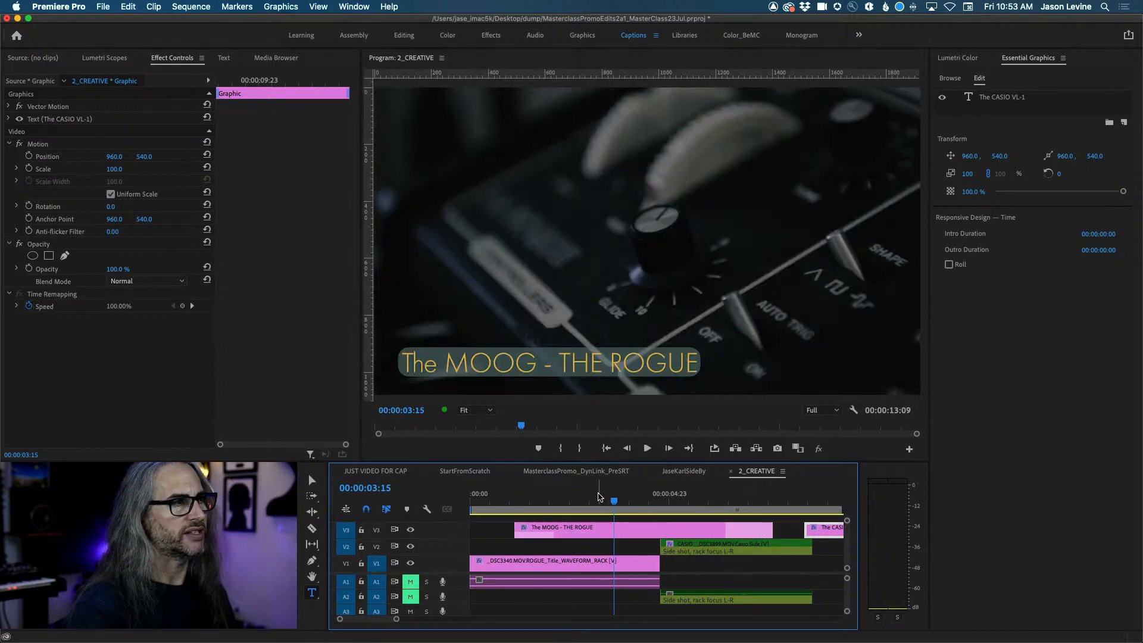
pyautogui.moveTo(614, 501); pyautogui.dragTo(502, 506)
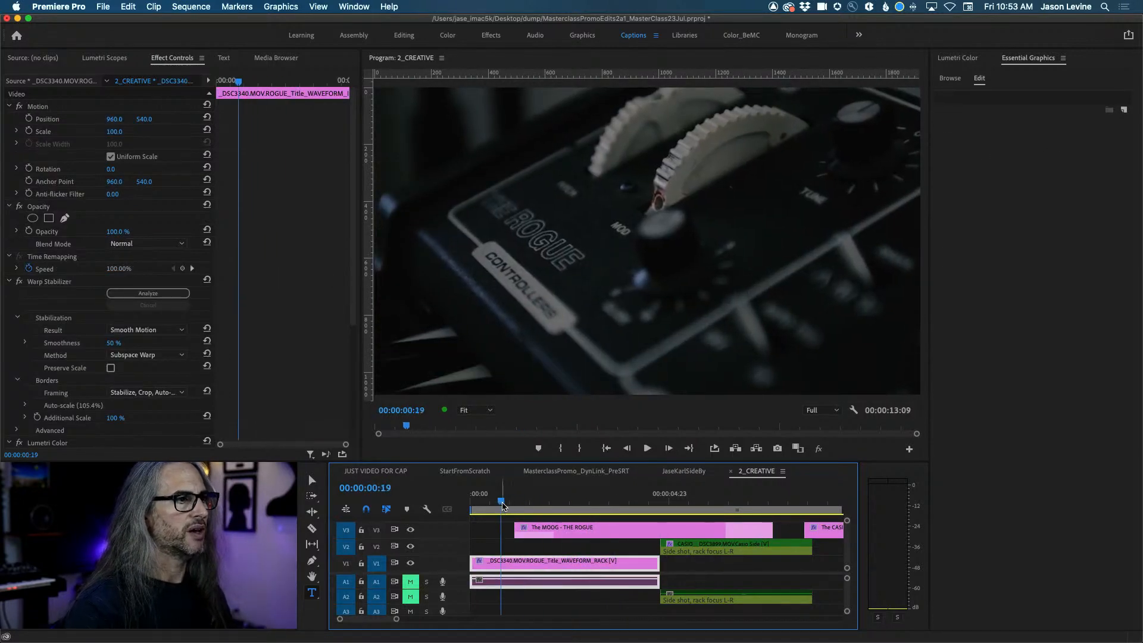
pyautogui.press('space')
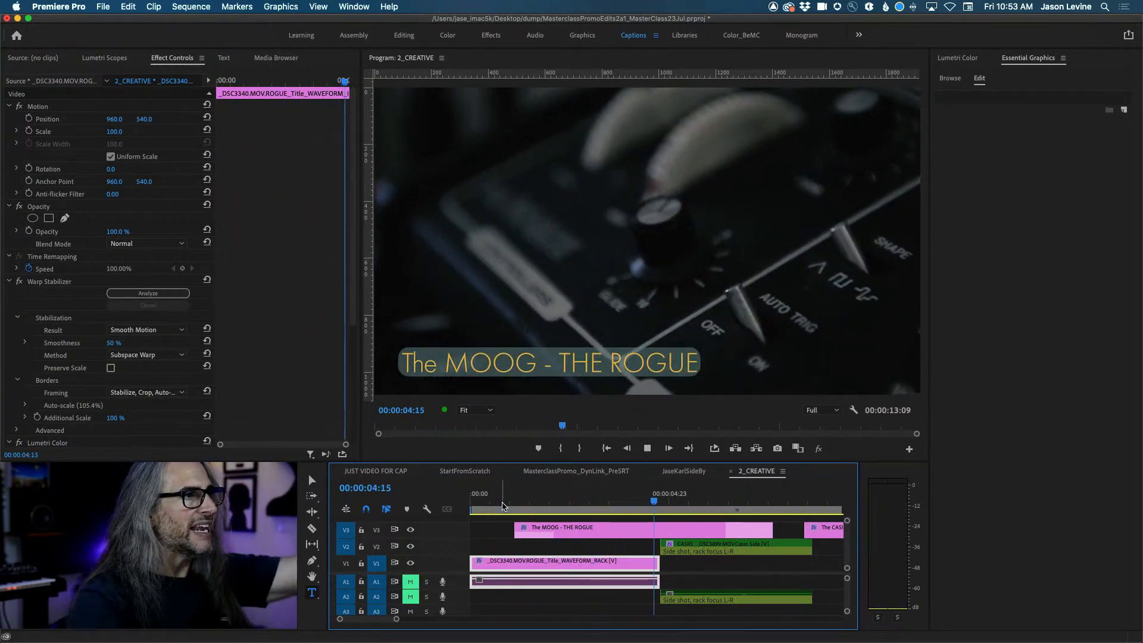
pyautogui.press('space')
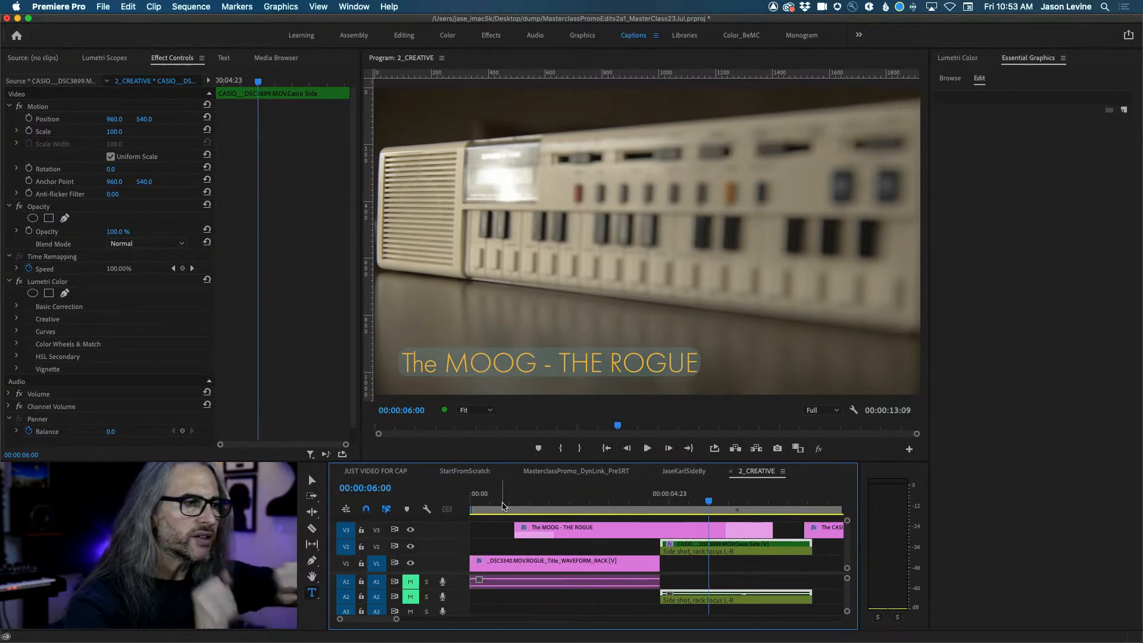
pyautogui.press('space')
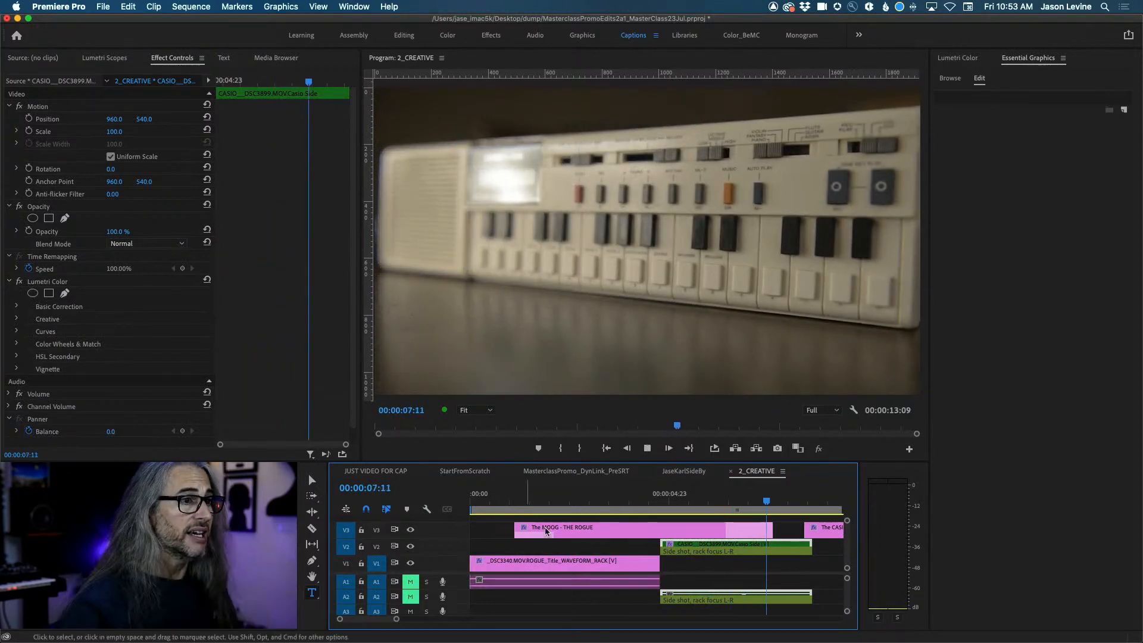
pyautogui.press('space')
pyautogui.click(721, 499)
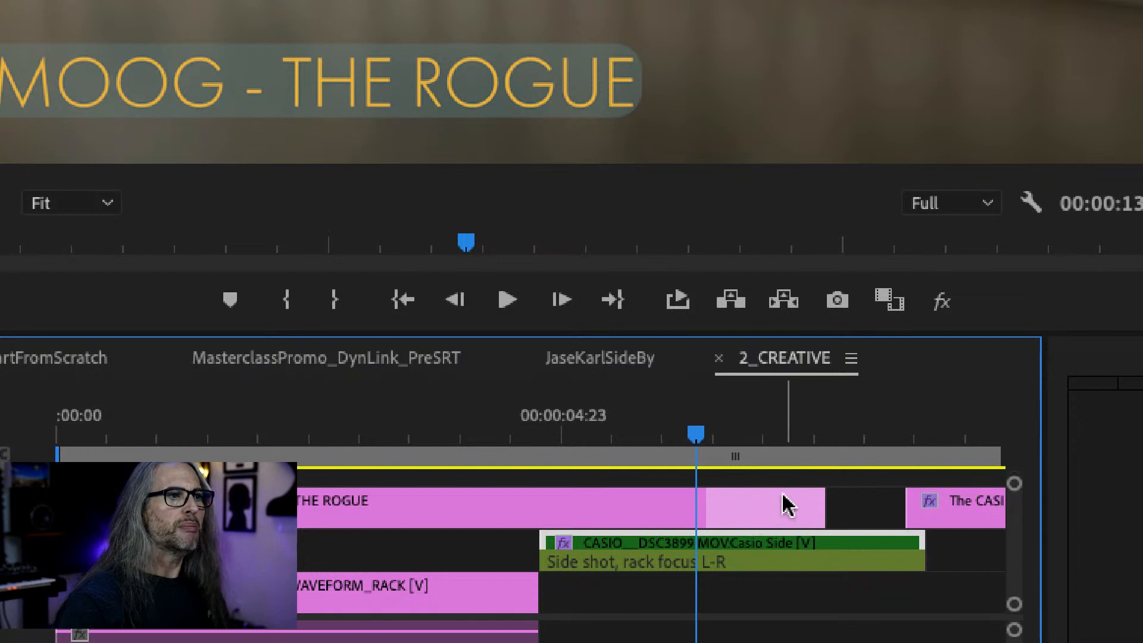
# Trim the MOOG title to end with the ROGUE shot, spanning 00:00:01:03 to 00:00:07:20.
pyautogui.moveTo(816, 503); pyautogui.dragTo(839, 495)
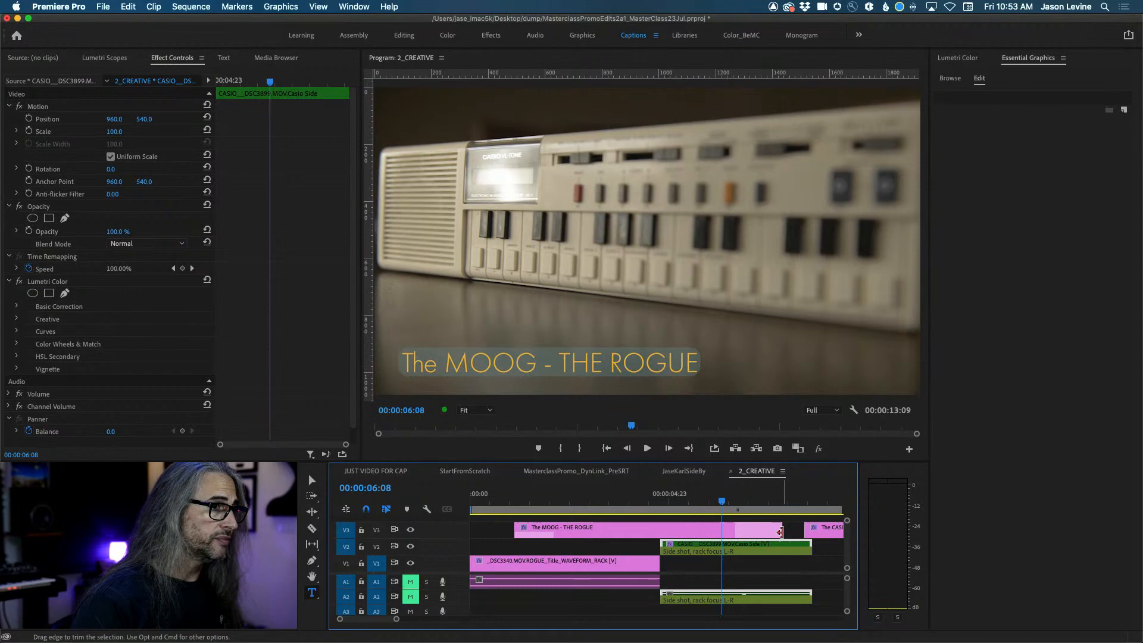
pyautogui.moveTo(839, 494); pyautogui.dragTo(634, 489)
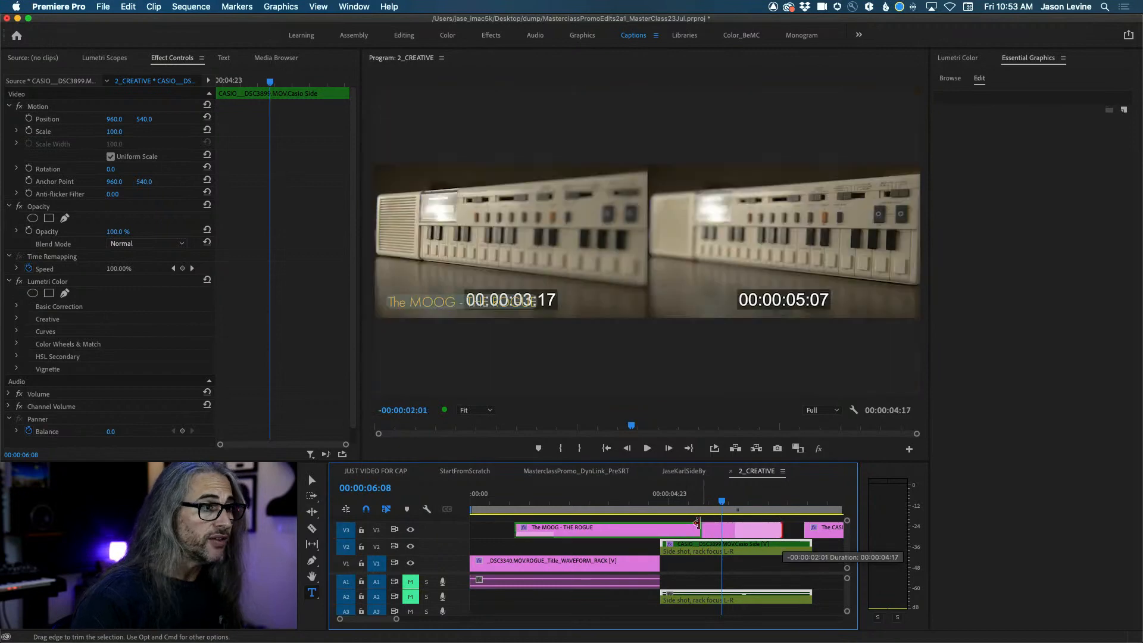
pyautogui.moveTo(697, 523); pyautogui.dragTo(586, 511)
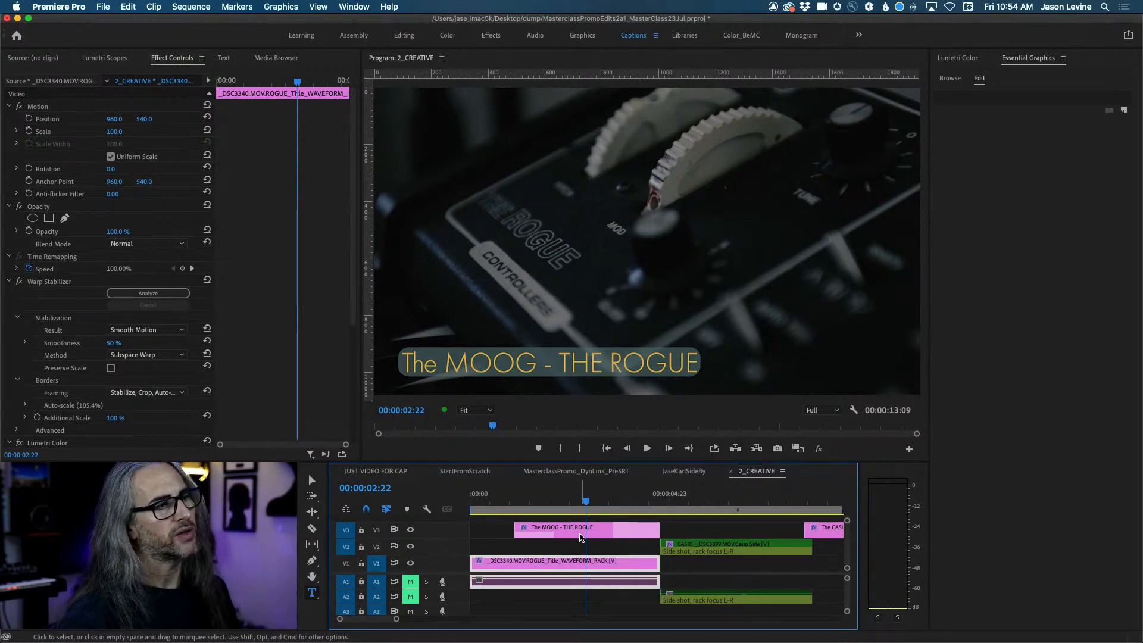
# Review the MOOG title's text-layer styling, then switch to the JUST VIDEO FOR CAP sequence.
pyautogui.click(581, 537)
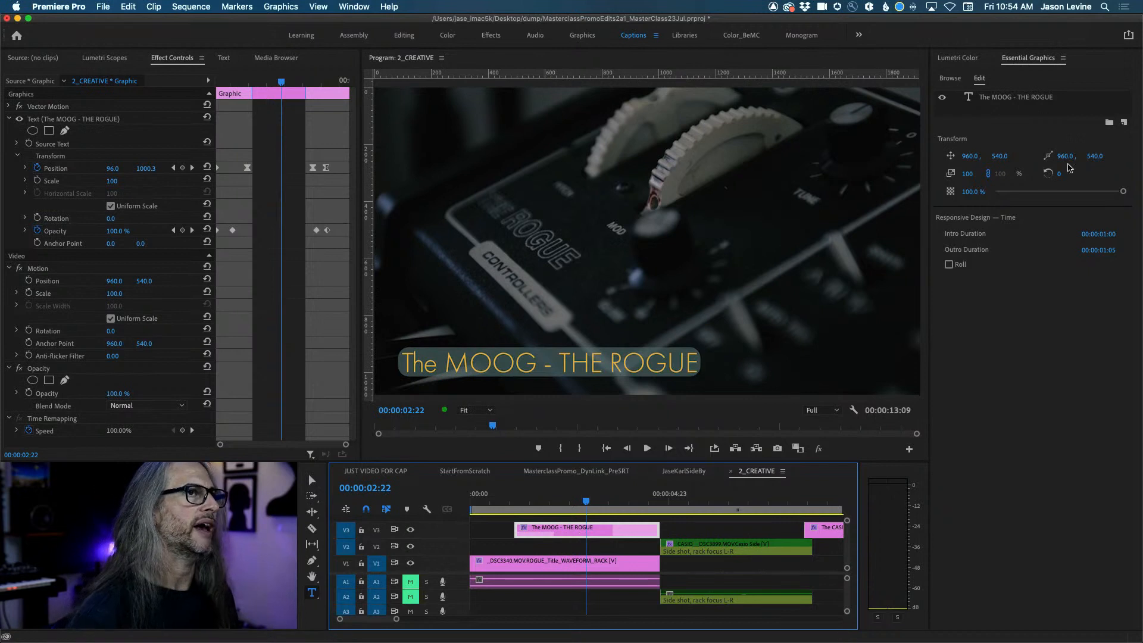
pyautogui.click(1079, 98)
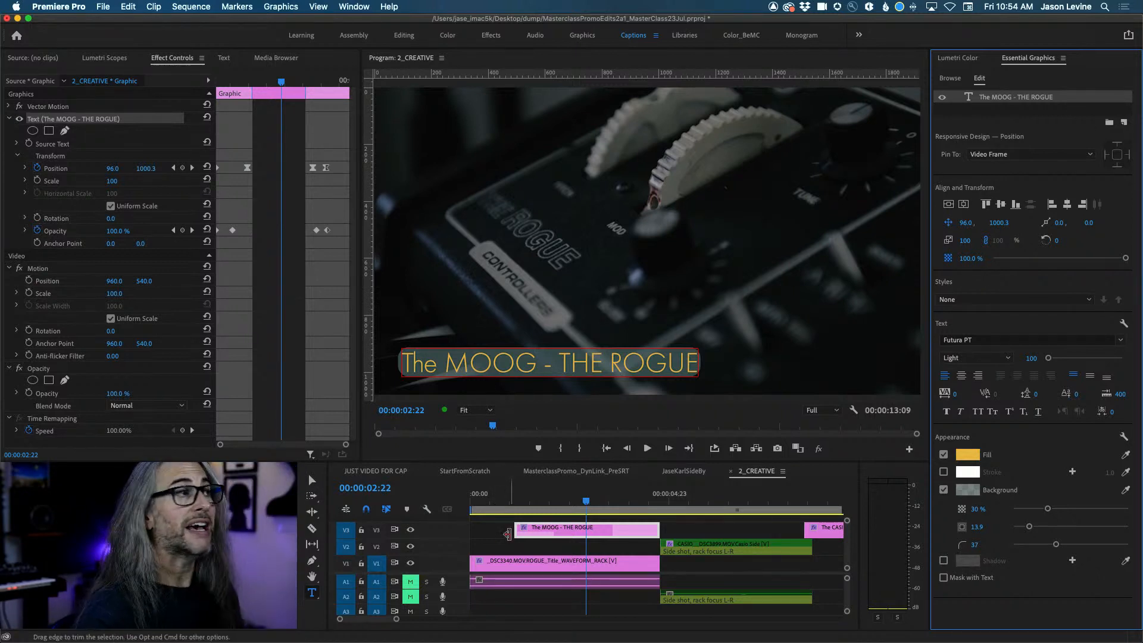
pyautogui.click(374, 472)
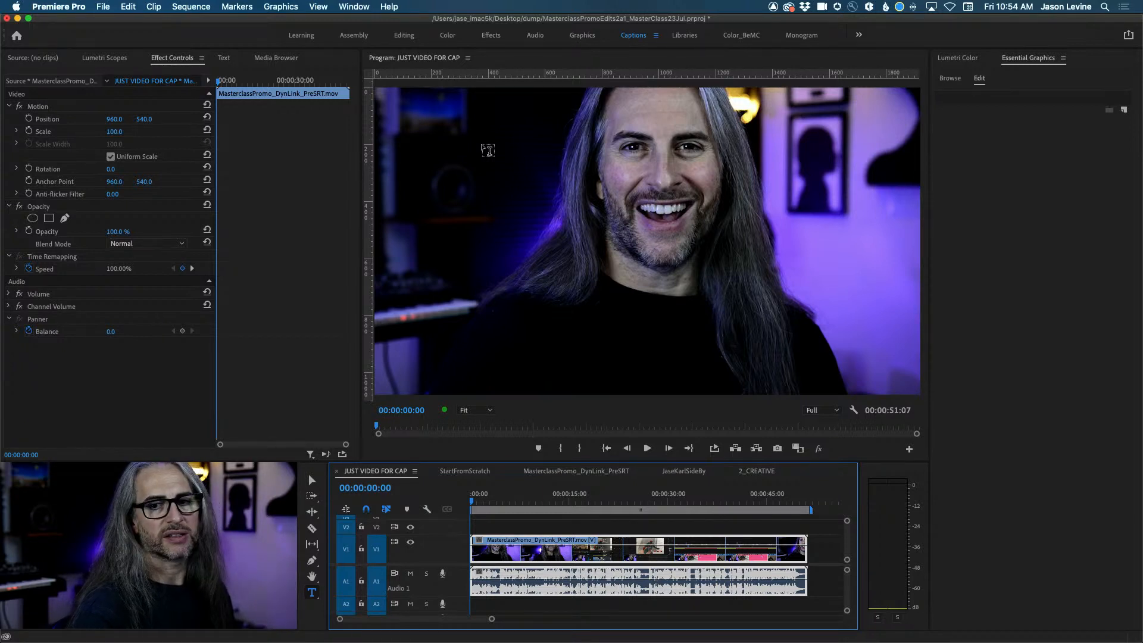
# Show the Captions section of the Text panel to reveal Transcribe sequence.
pyautogui.click(223, 58)
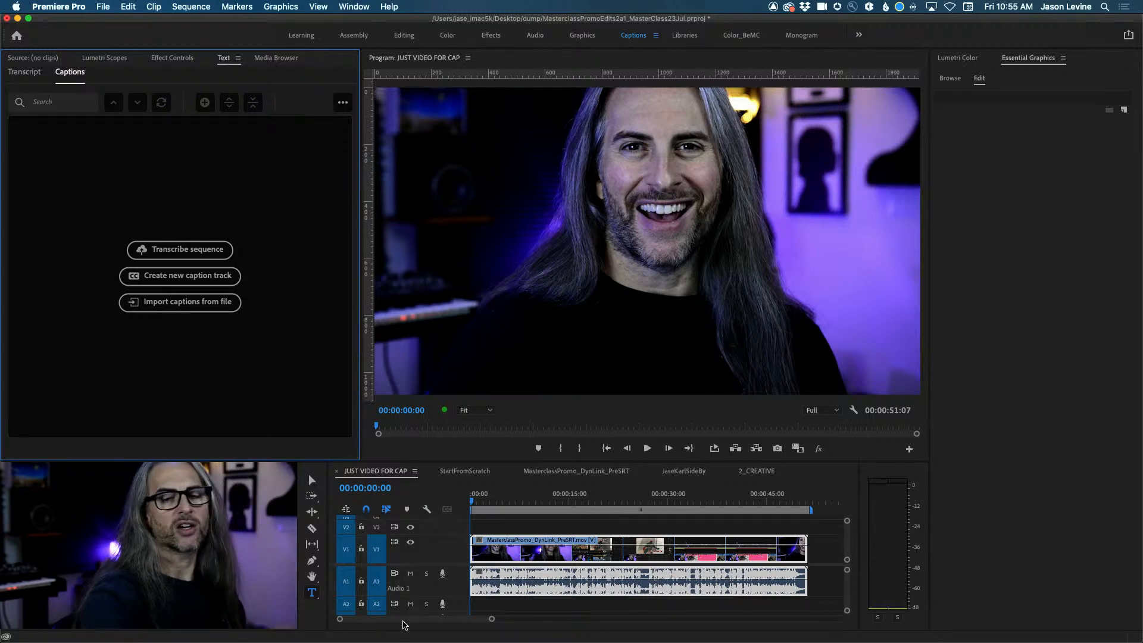
# Preview JUST VIDEO FOR CAP, show the Text panel via Window, and choose Transcribe sequence.
pyautogui.press('space')
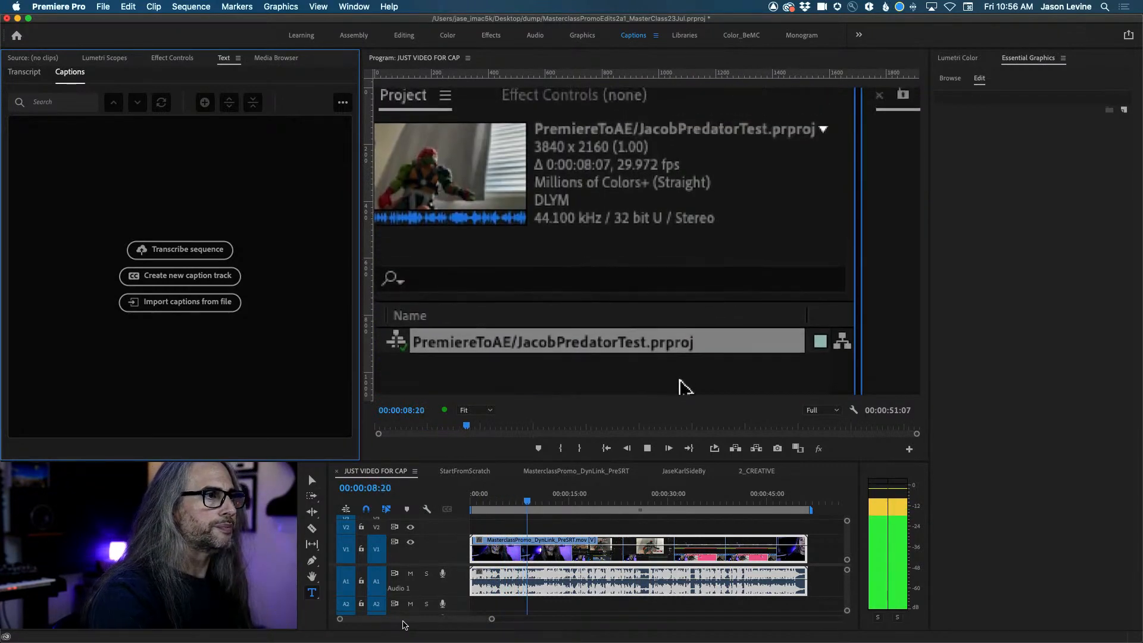
pyautogui.press('space')
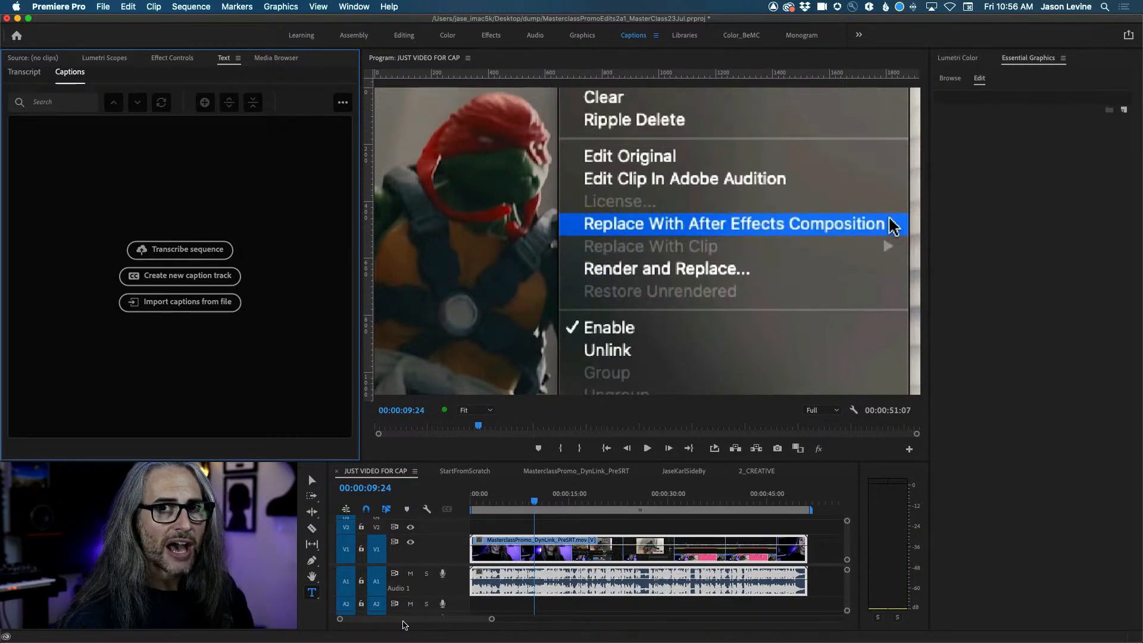
pyautogui.click(354, 8)
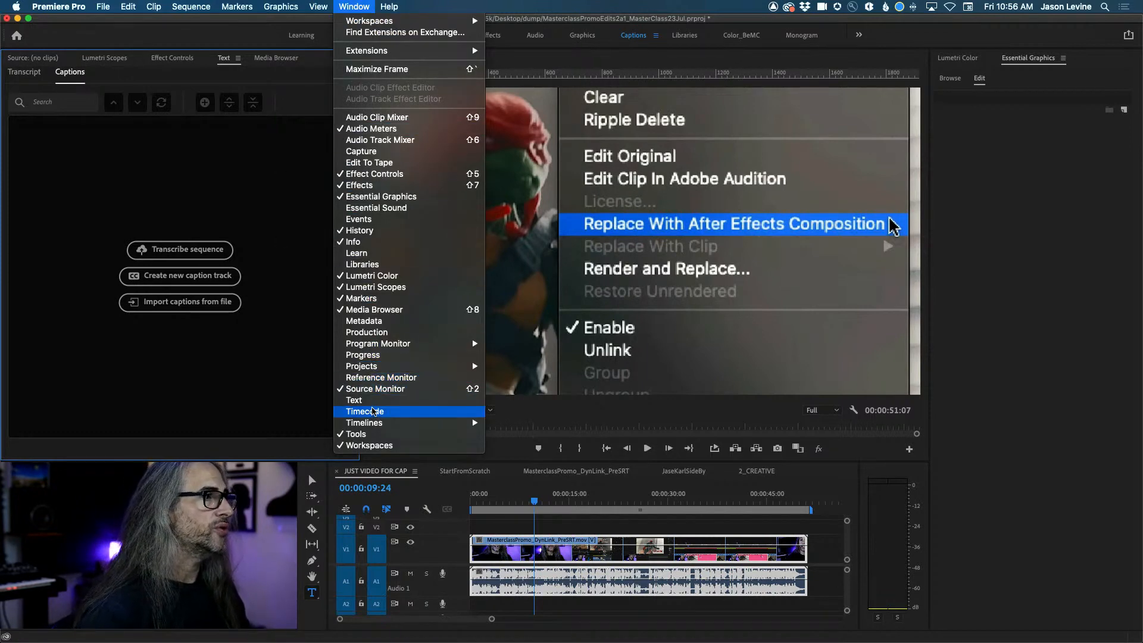
pyautogui.click(352, 5)
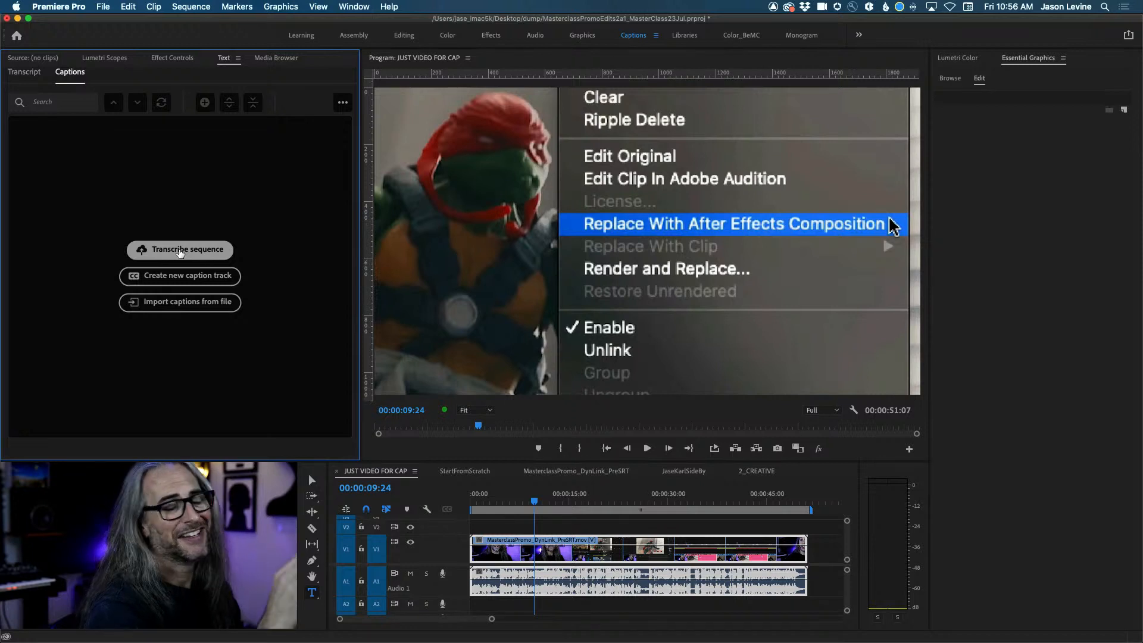
pyautogui.click(180, 251)
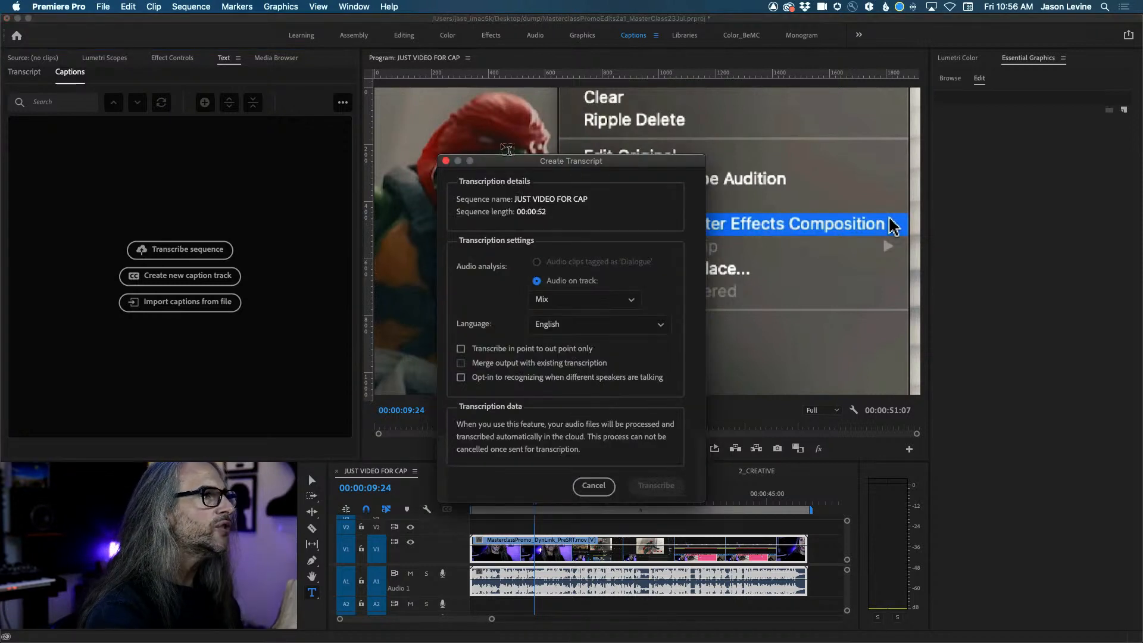
pyautogui.moveTo(555, 160); pyautogui.dragTo(558, 134)
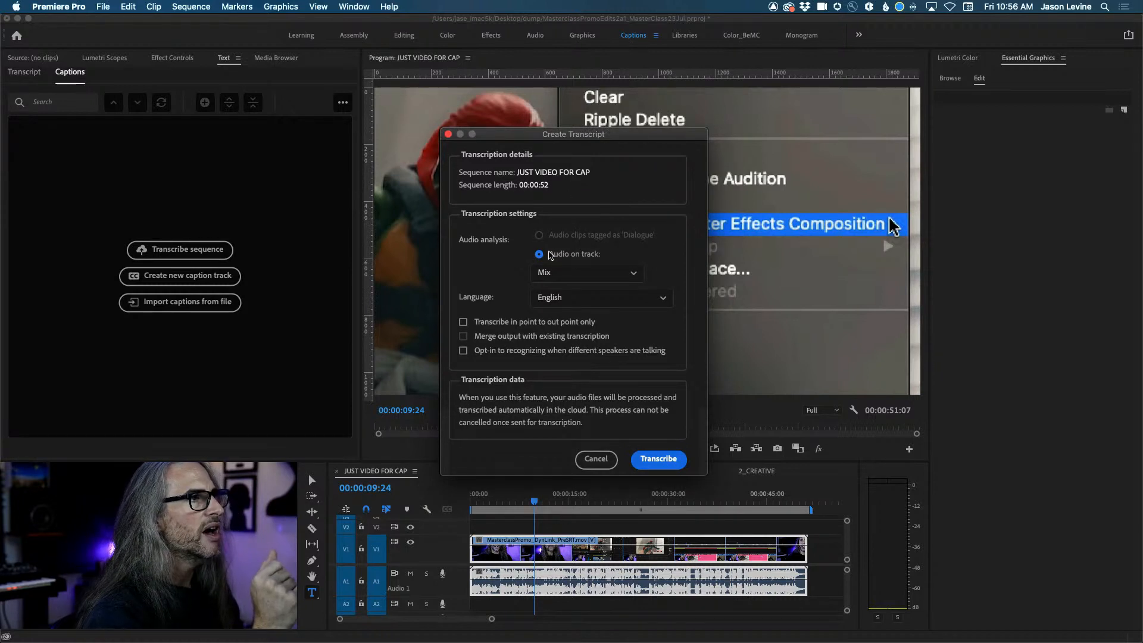
pyautogui.click(607, 273)
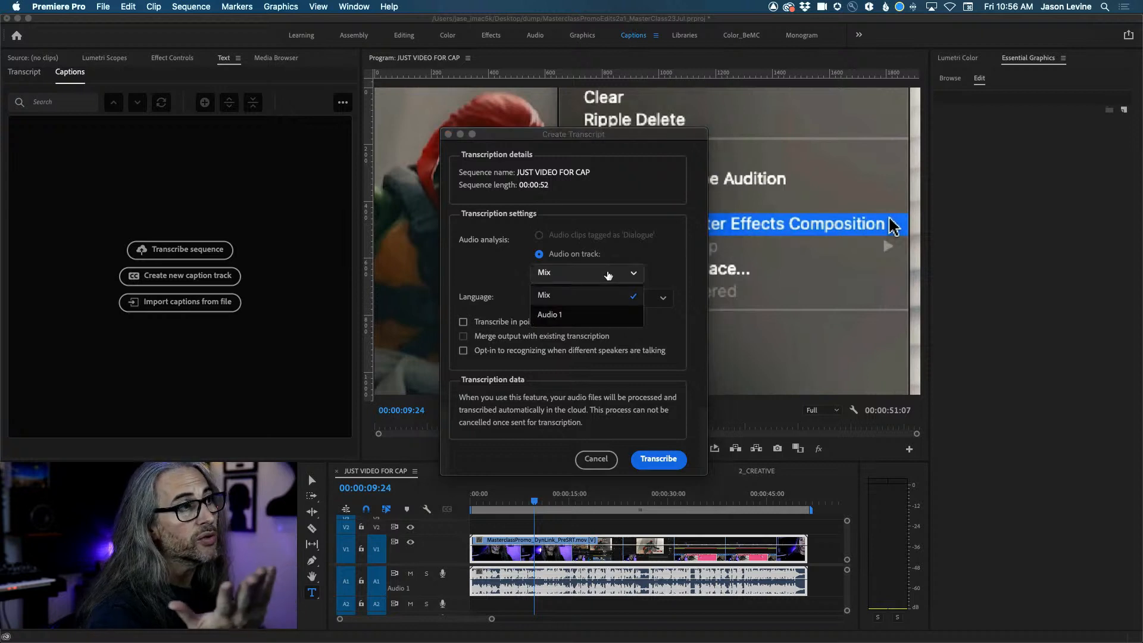
pyautogui.click(598, 295)
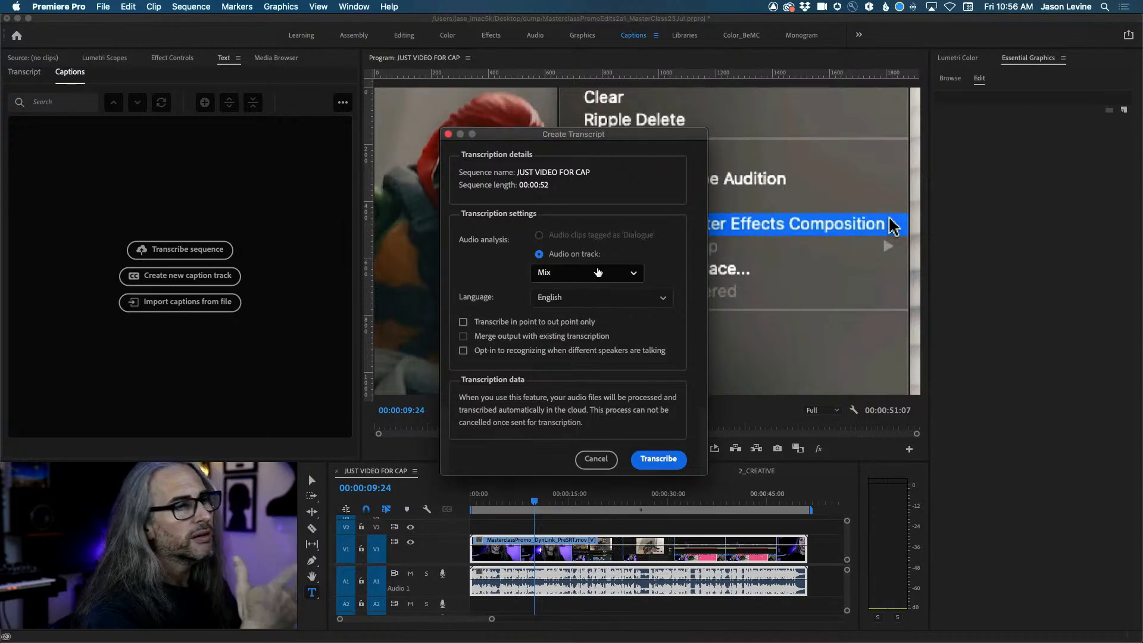
pyautogui.click(638, 302)
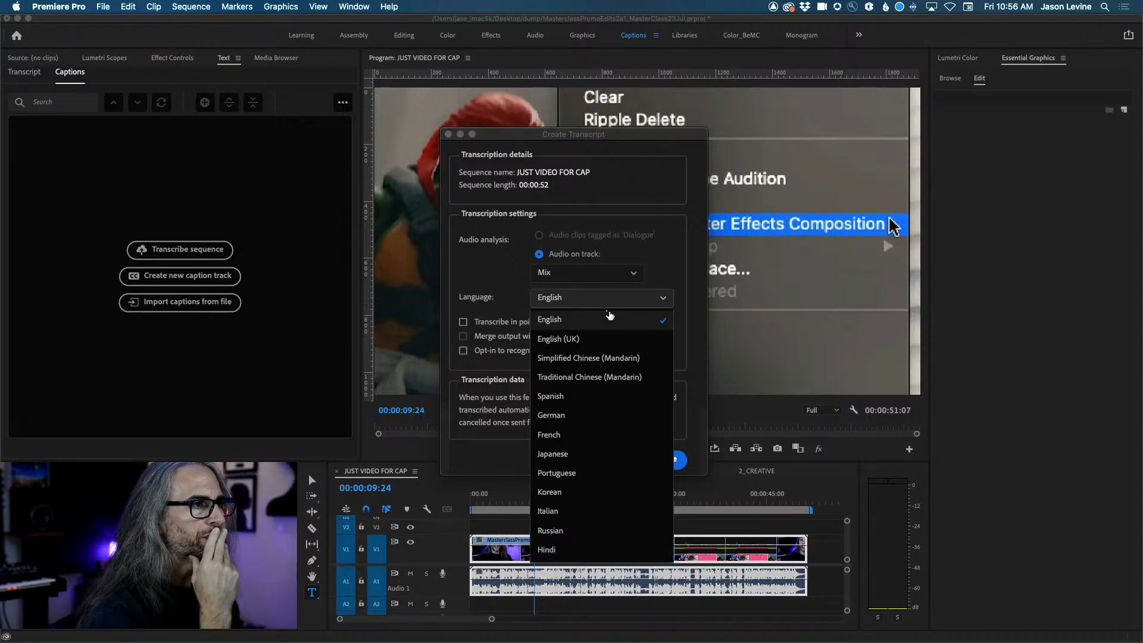
pyautogui.click(575, 325)
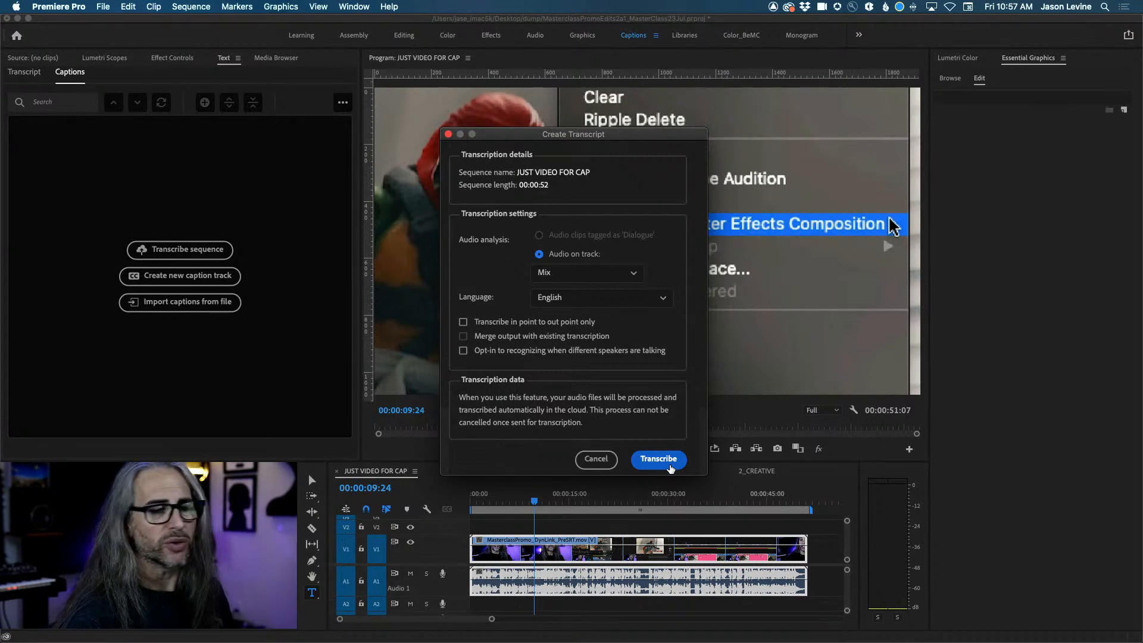
# Run the automatic transcription of JUST VIDEO FOR CAP and scrub the playhead back to the start.
pyautogui.click(670, 468)
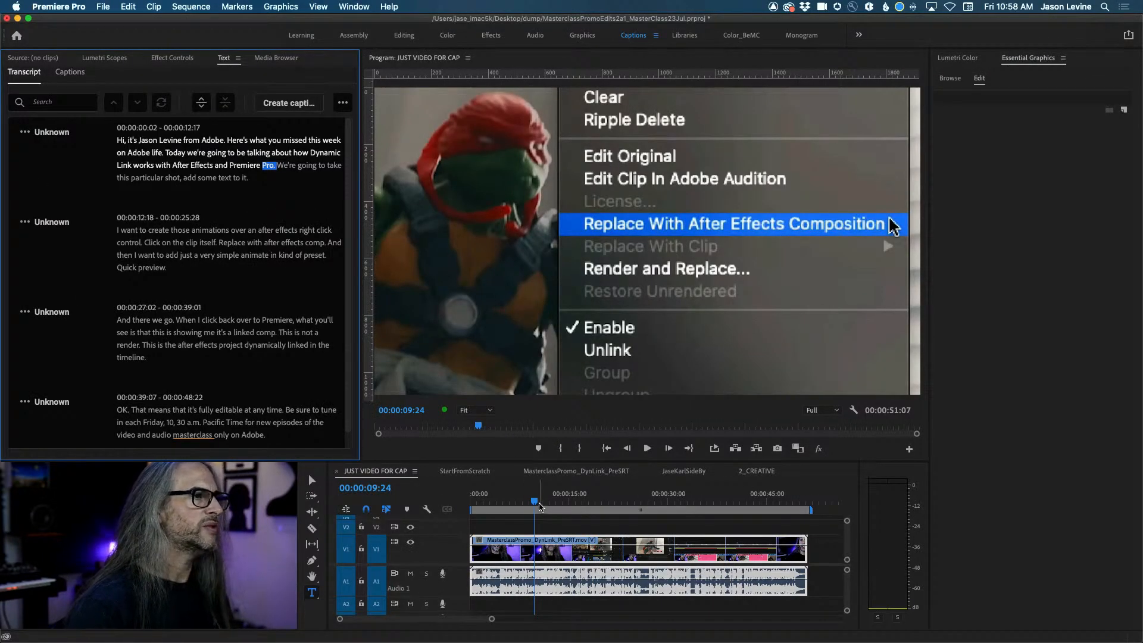
pyautogui.moveTo(536, 503); pyautogui.dragTo(507, 505)
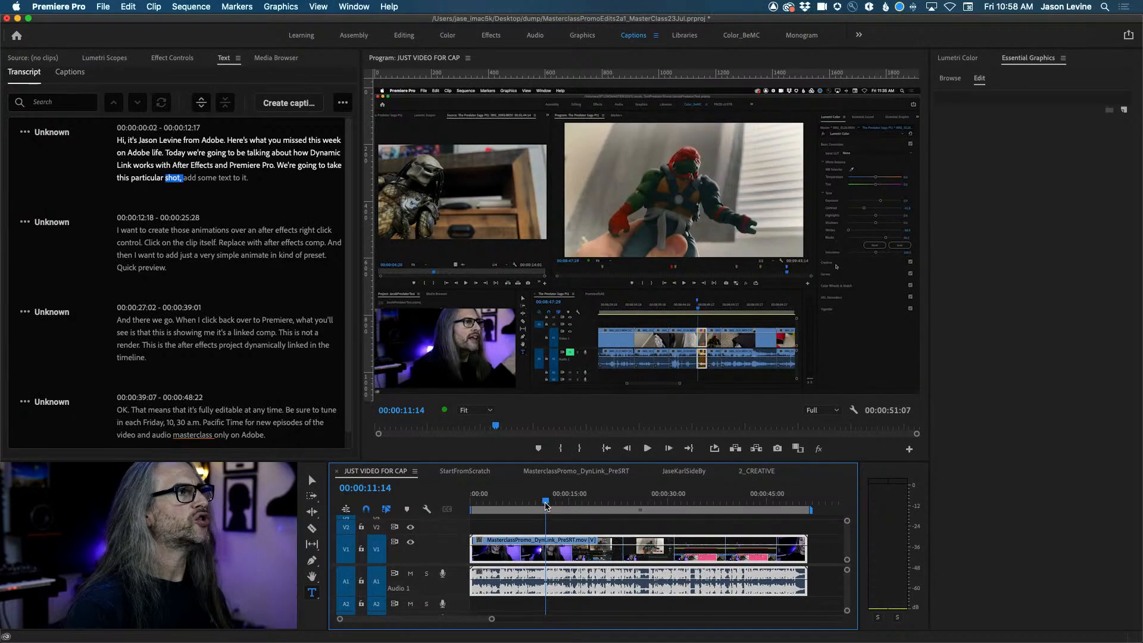
pyautogui.moveTo(545, 506); pyautogui.dragTo(448, 503)
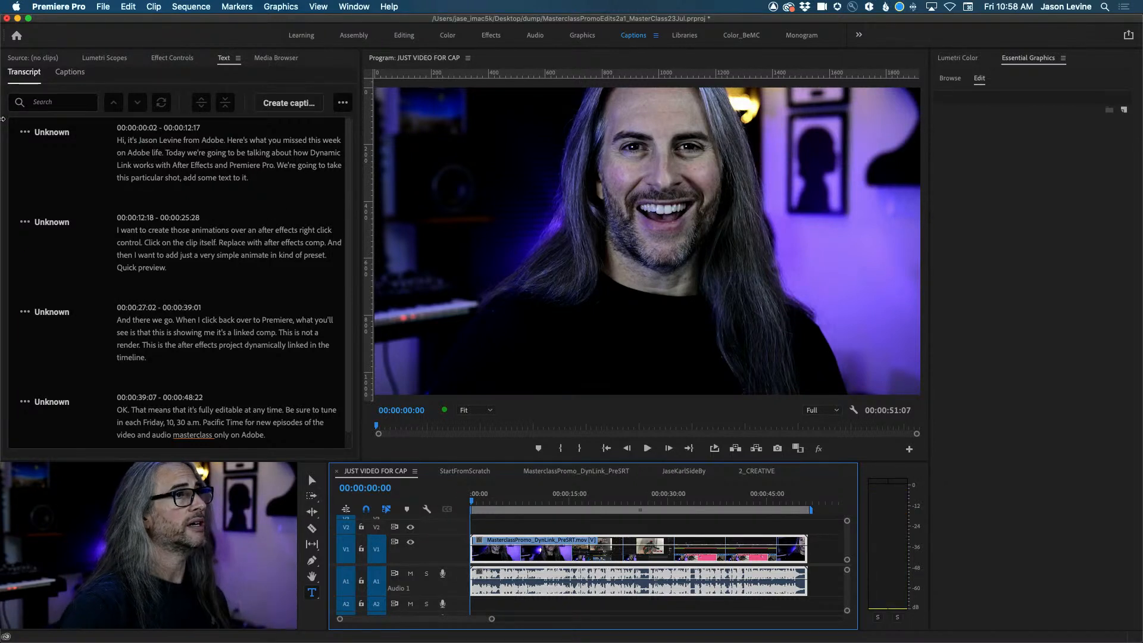
# Play the sequence and select the misheard word 'life' in the first transcript paragraph.
pyautogui.press('space')
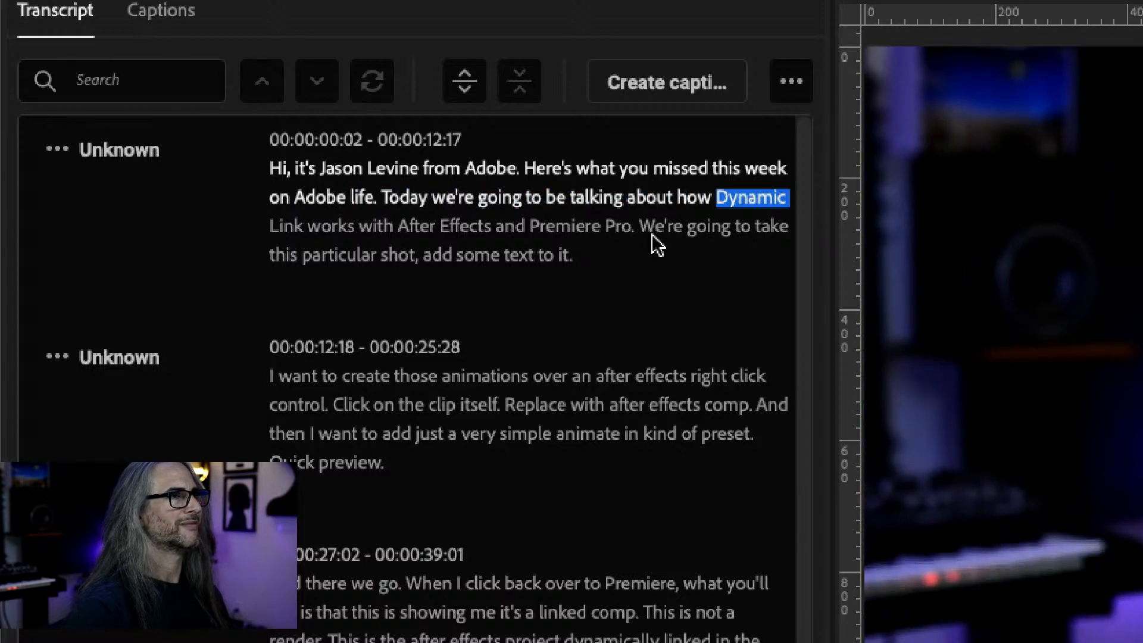
pyautogui.click(362, 203)
pyautogui.doubleClick(420, 195)
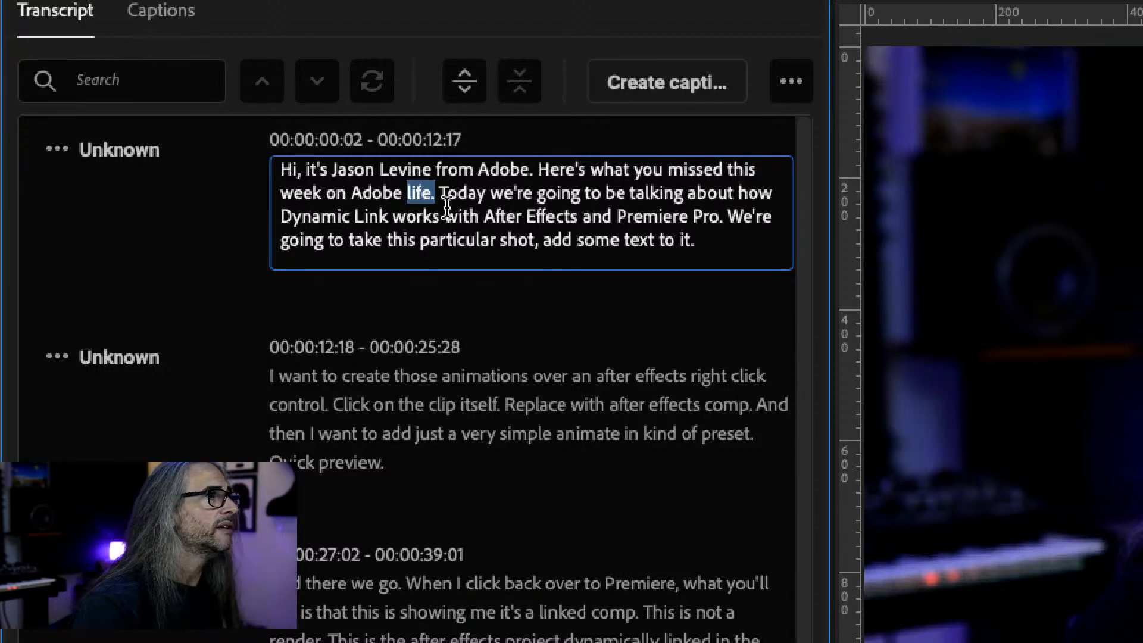
# Search the transcript for 'Adobe life' to highlight its match in the first paragraph.
pyautogui.click(171, 79)
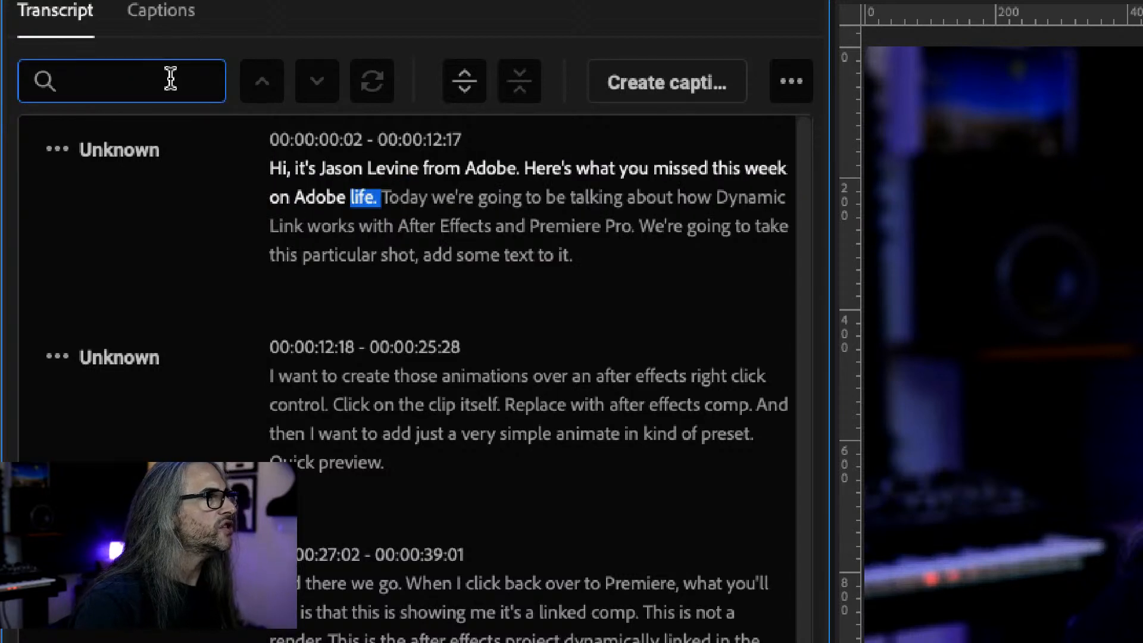
pyautogui.write('Adobe life')
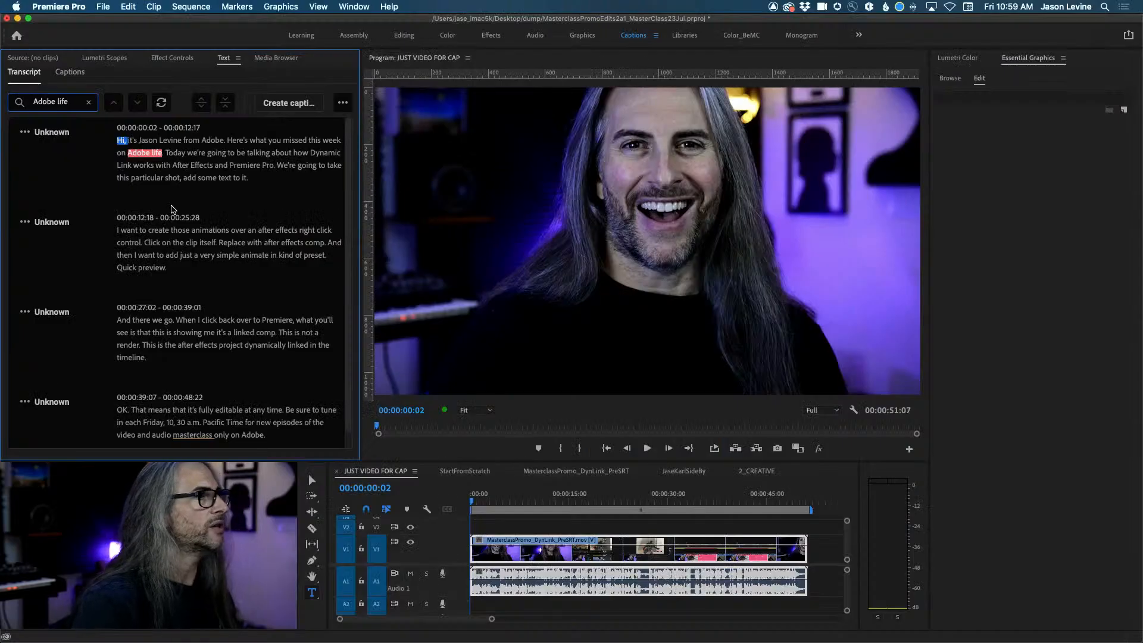
pyautogui.scroll(-1, 209, 288)
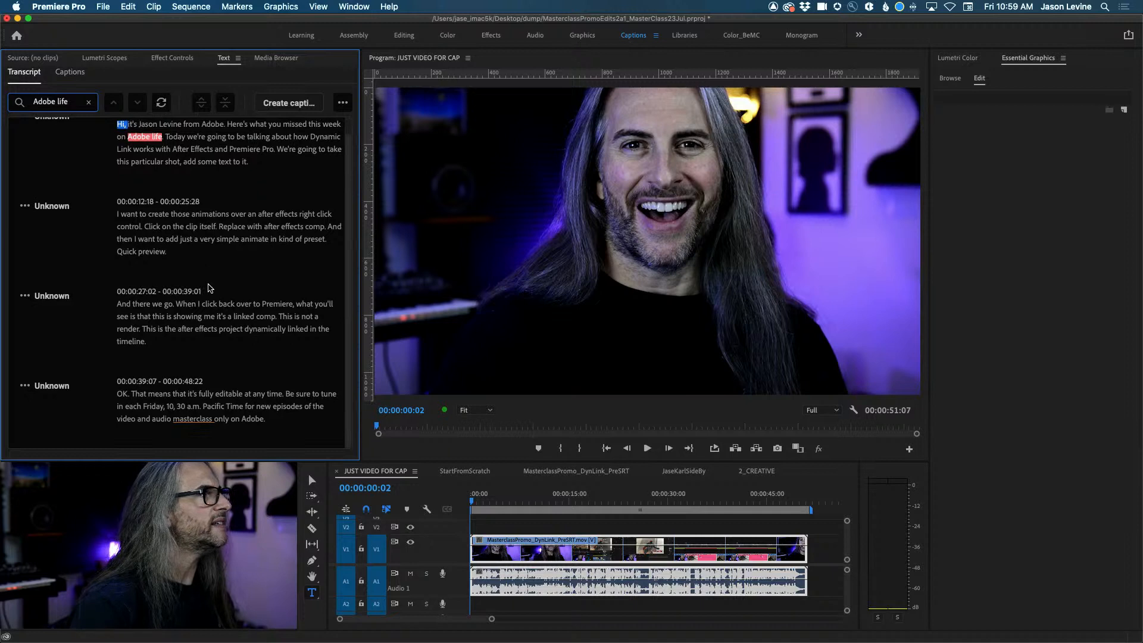
pyautogui.scroll(1, 210, 288)
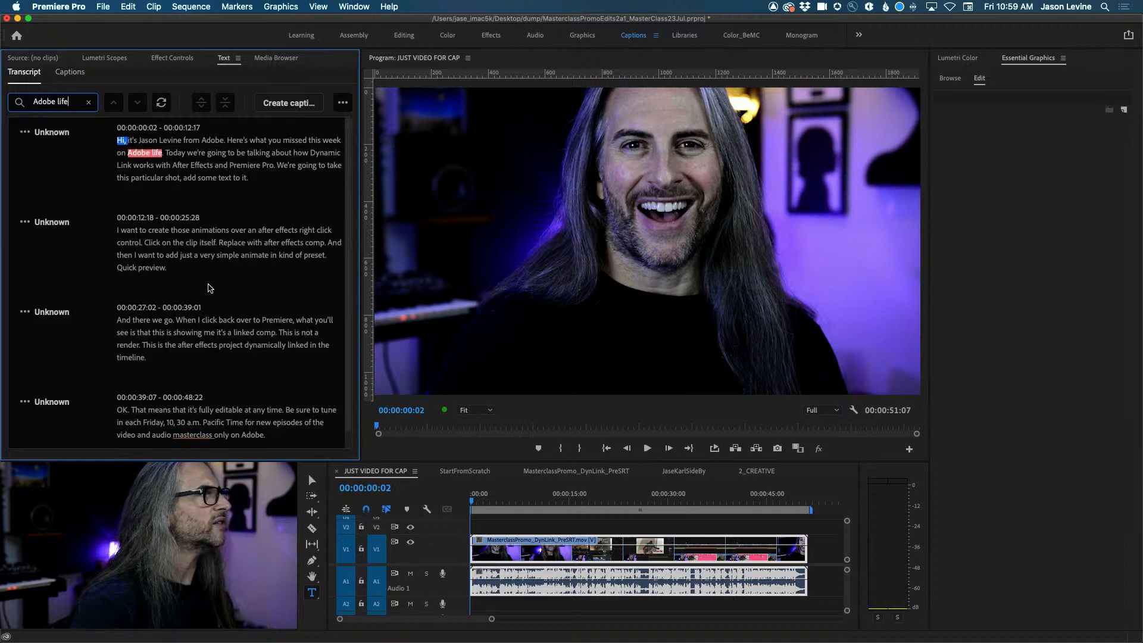
# Enable Replace, enter 'Adobe Live' as the replacement, and replace all matches.
pyautogui.click(161, 104)
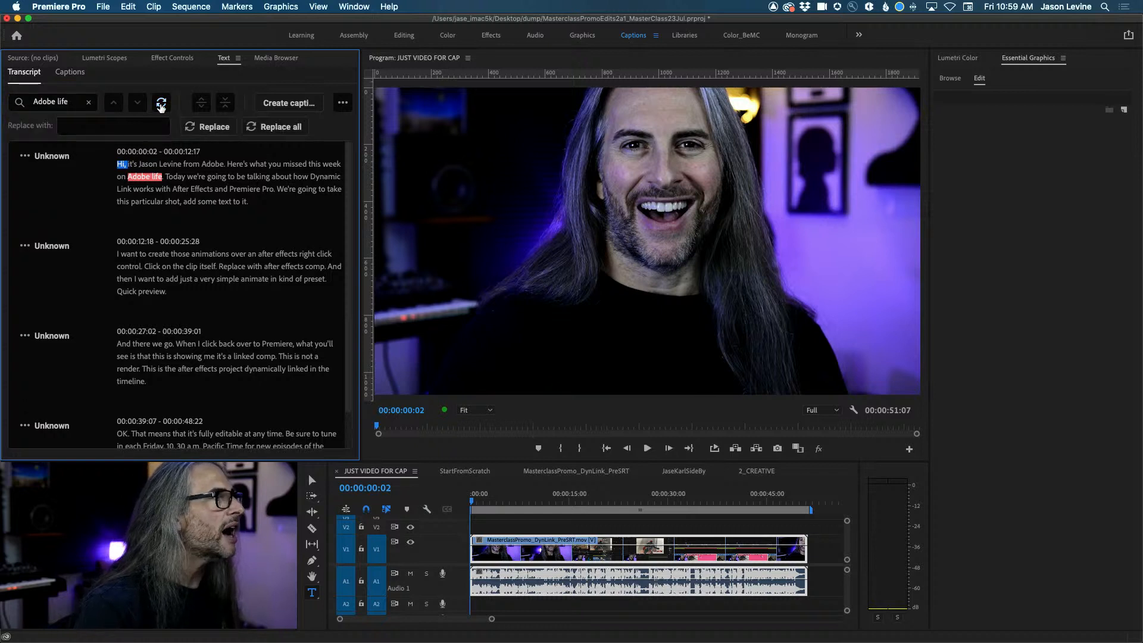
pyautogui.click(117, 122)
pyautogui.write('Adobe L')
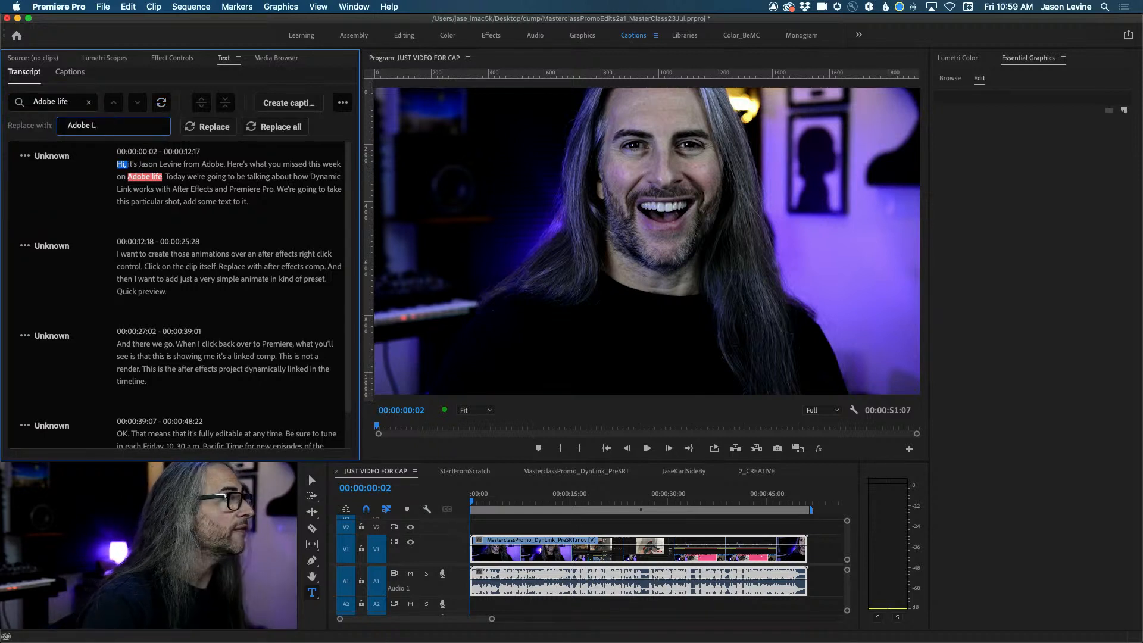
pyautogui.write('ive')
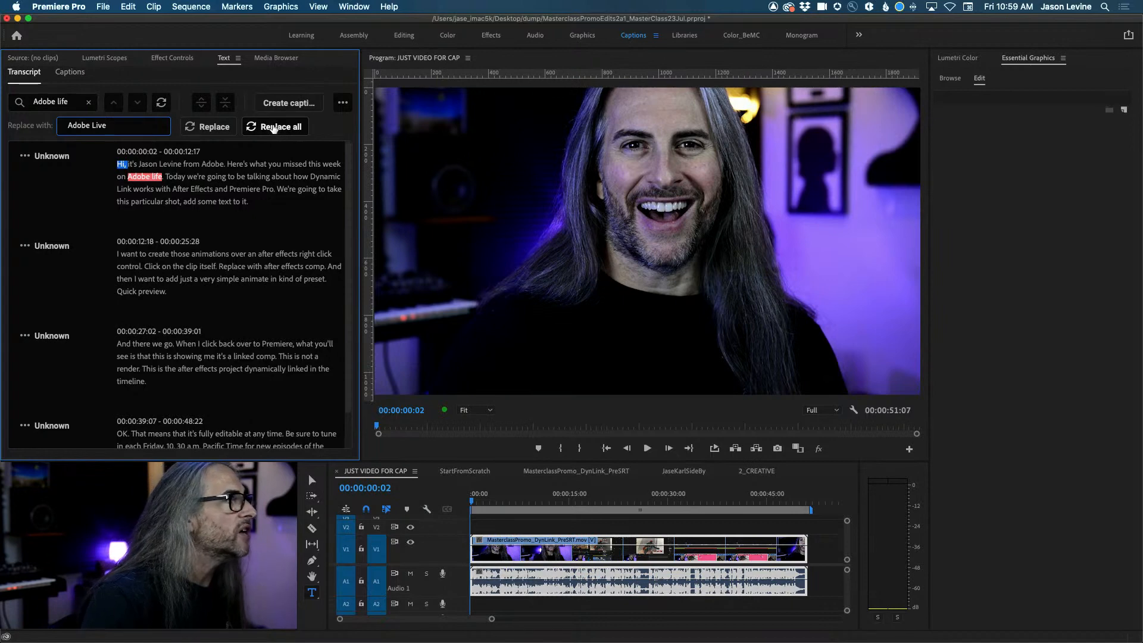
pyautogui.click(273, 127)
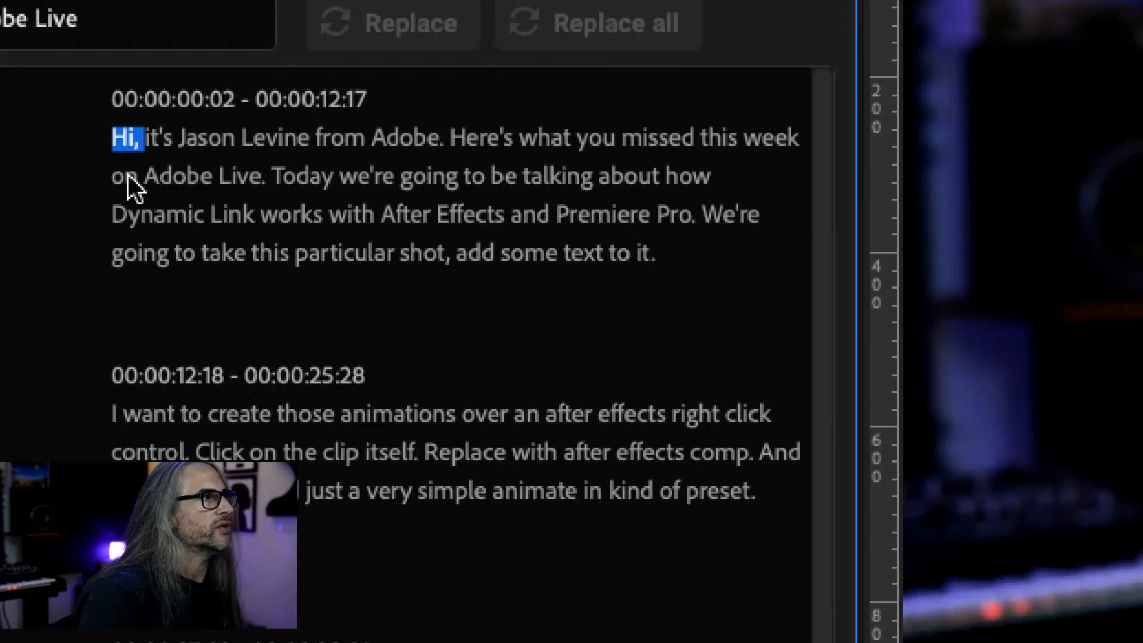
pyautogui.click(125, 178)
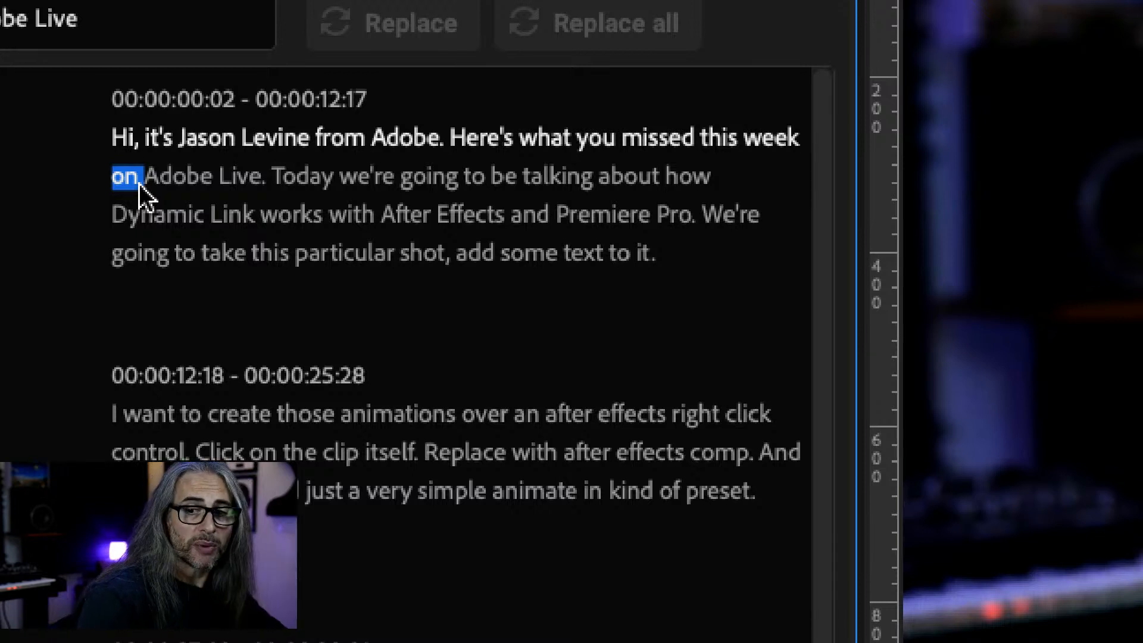
pyautogui.click(751, 145)
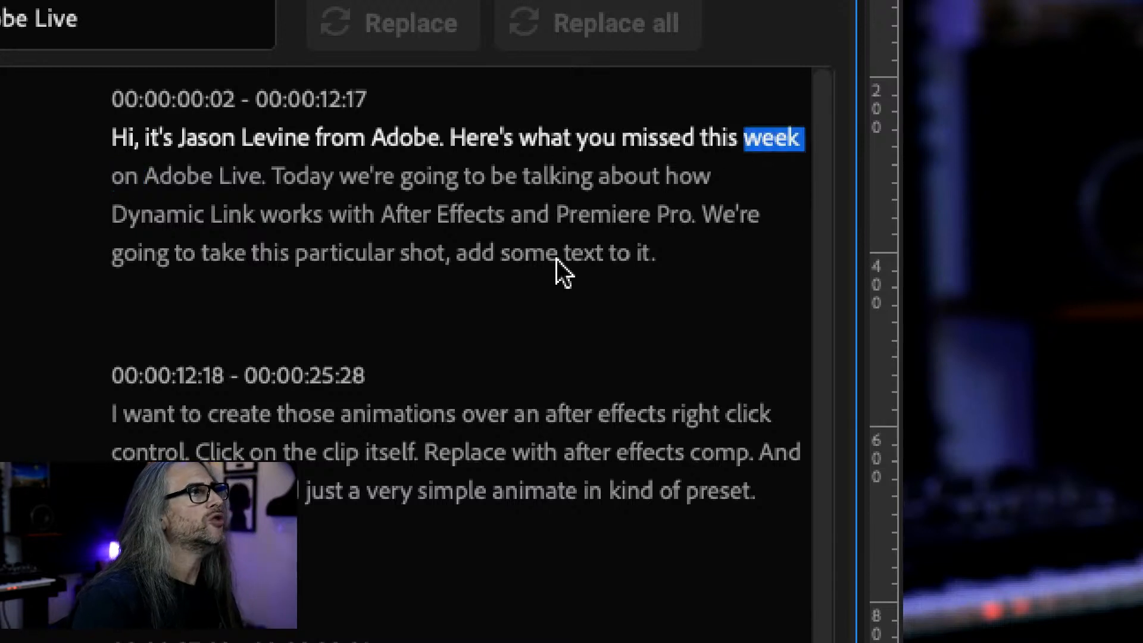
pyautogui.press('space')
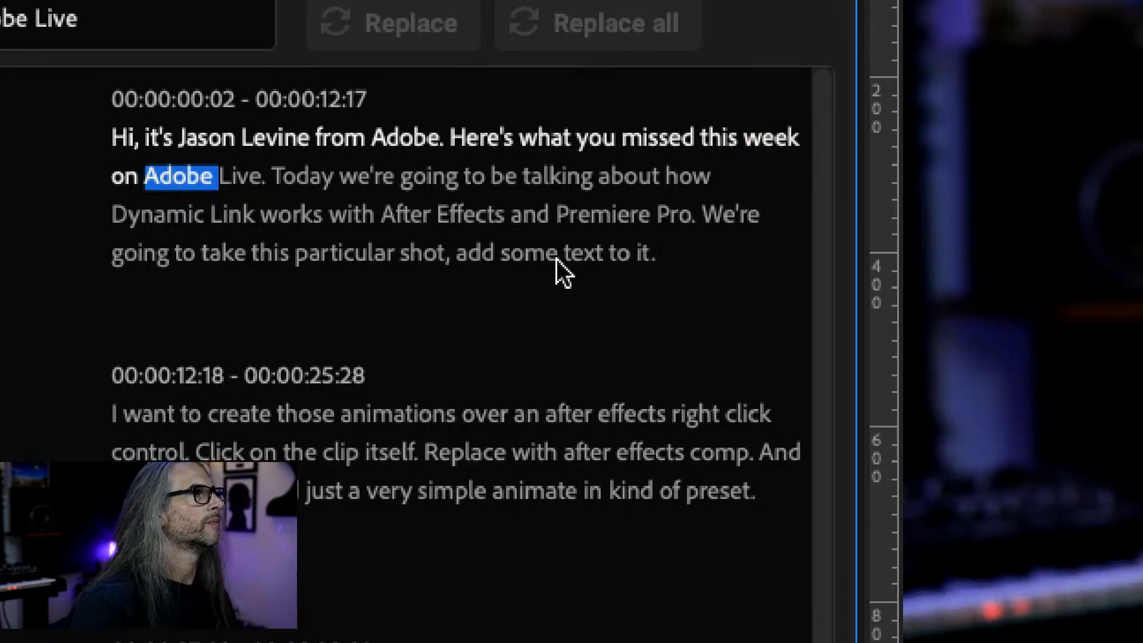
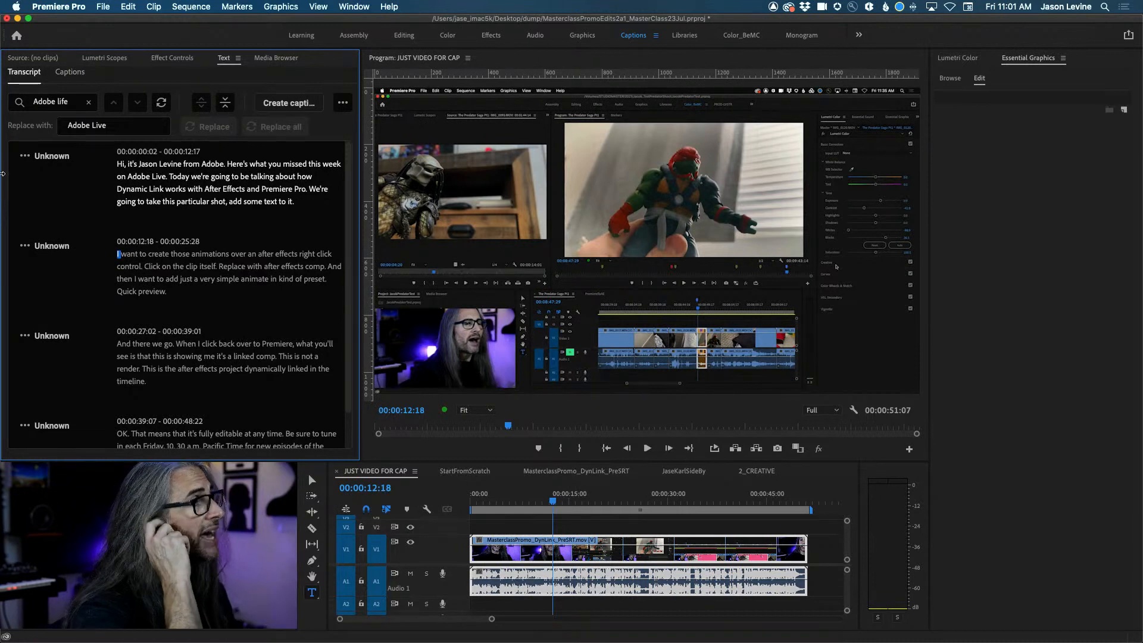
# Rename the Unknown transcript speaker to the presenter's first name via Edit speakers and save.
pyautogui.click(50, 157)
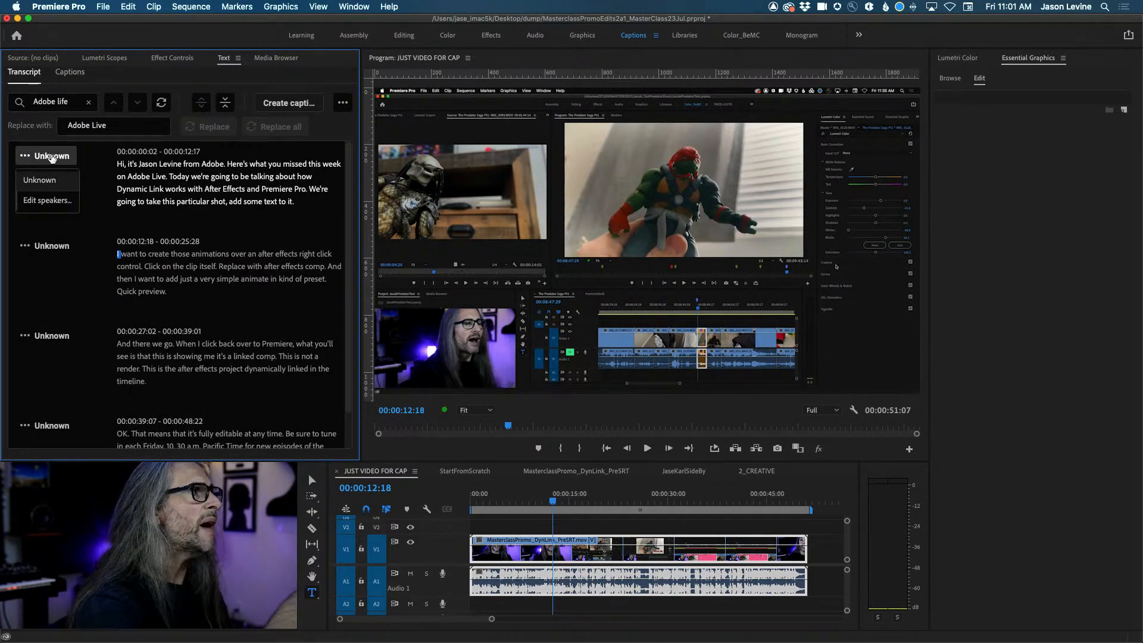
pyautogui.click(47, 199)
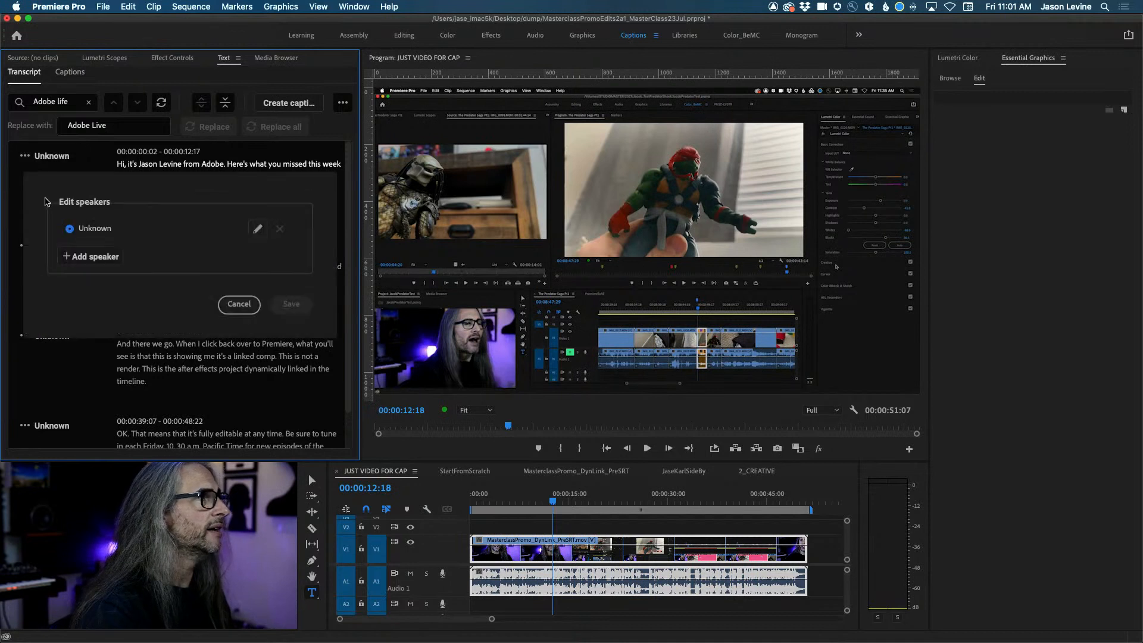
pyautogui.click(256, 230)
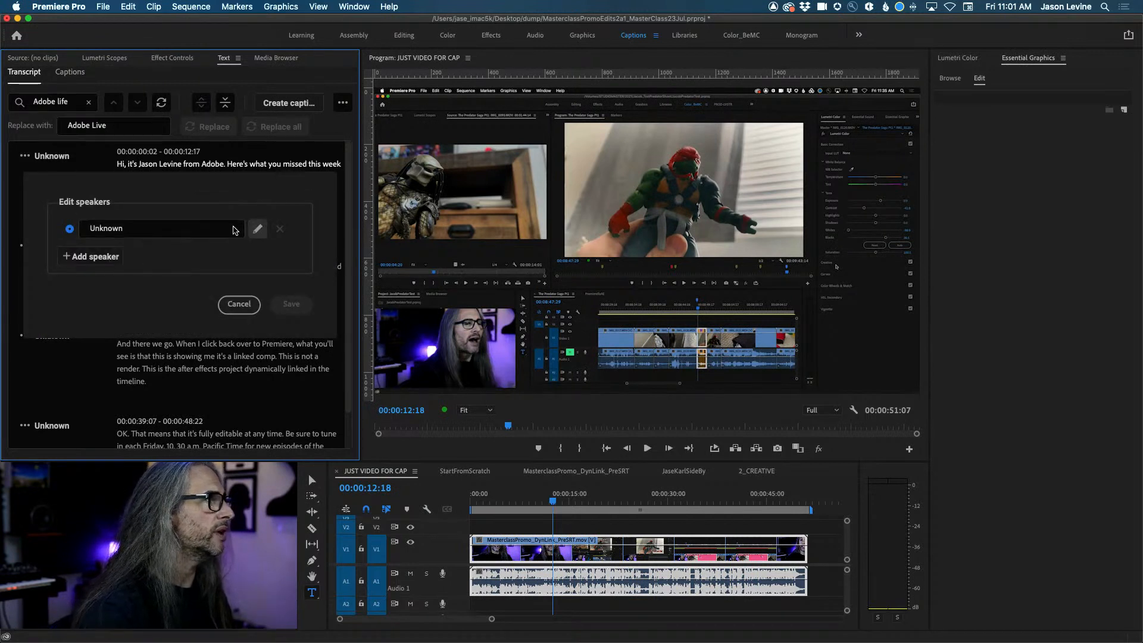
pyautogui.doubleClick(191, 228)
pyautogui.write('Jason')
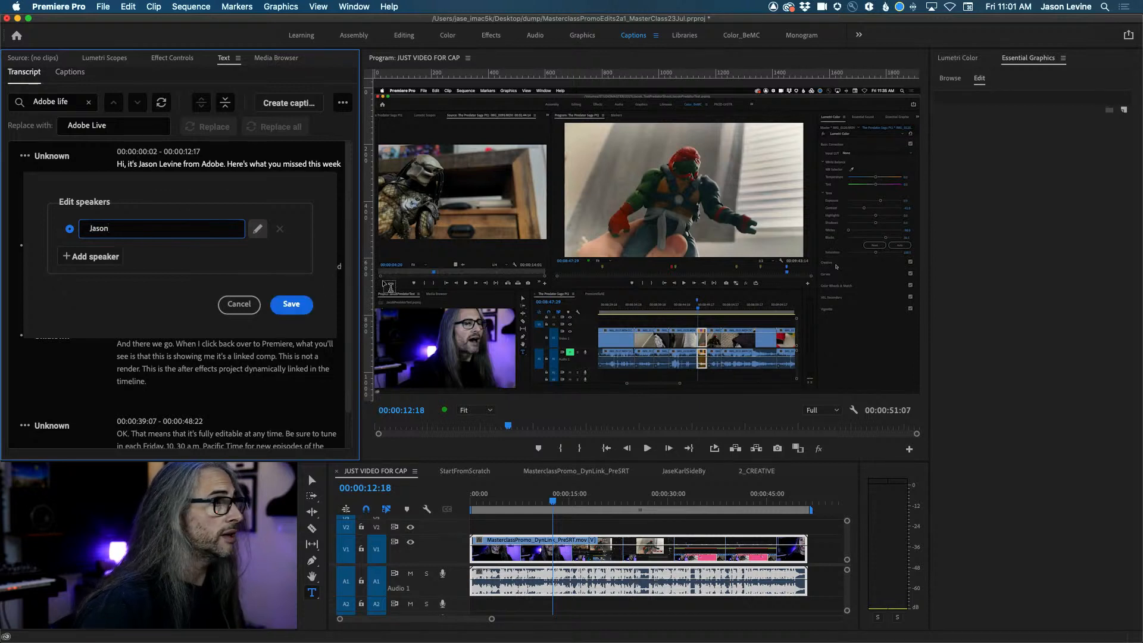
pyautogui.click(291, 304)
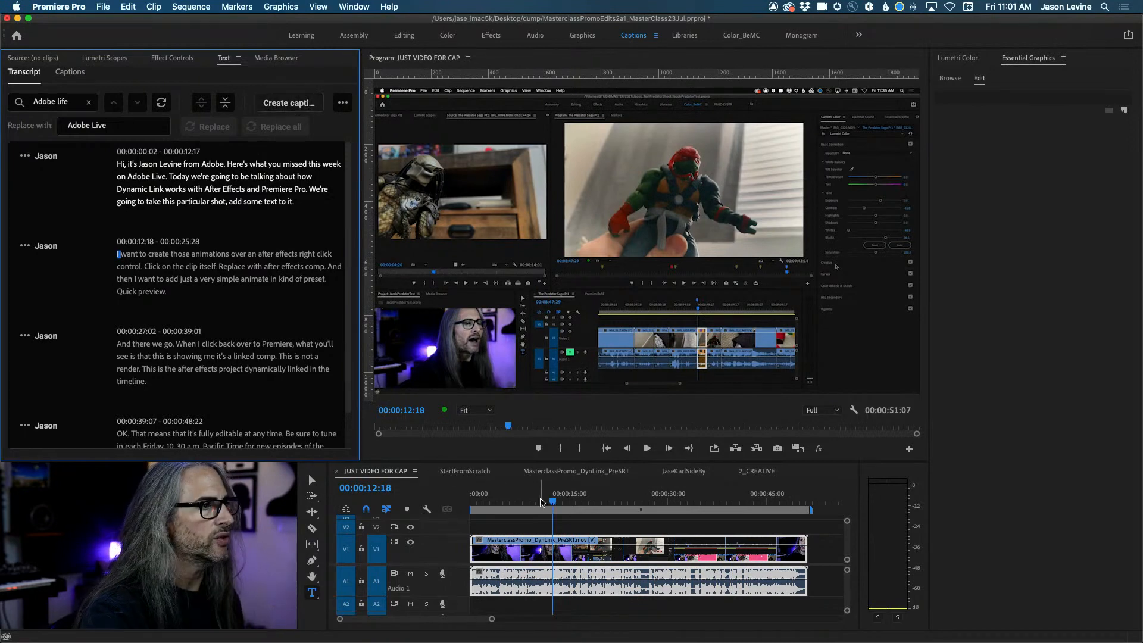
pyautogui.moveTo(555, 503); pyautogui.dragTo(515, 502)
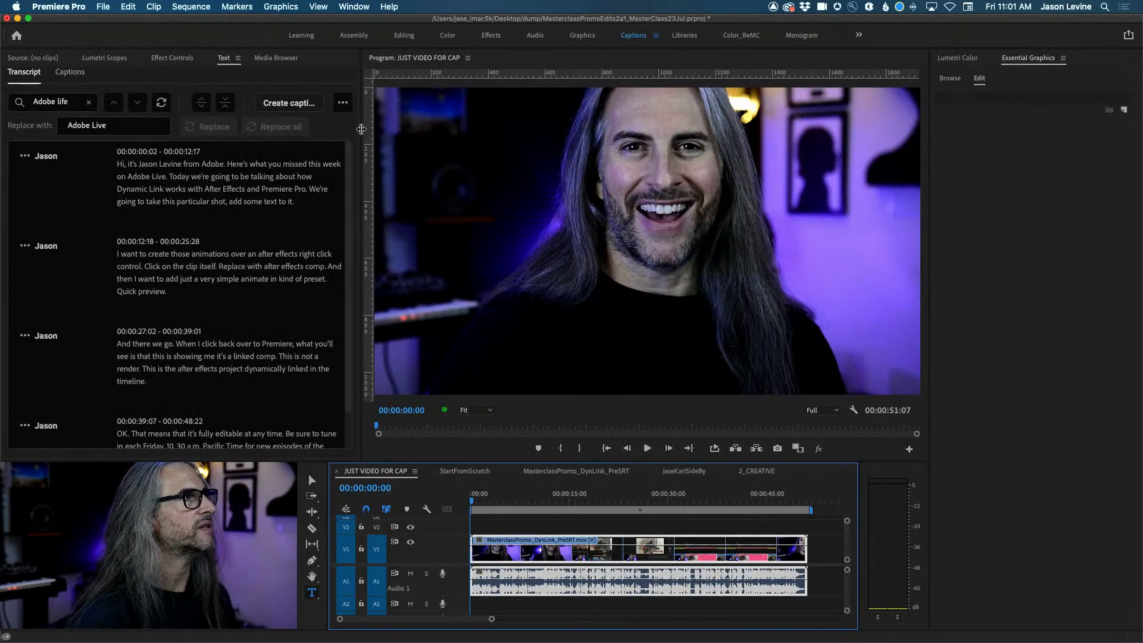
# Open Create Captions from the sequence transcript and check the Subtitle Default caption preset.
pyautogui.moveTo(361, 129); pyautogui.dragTo(382, 128)
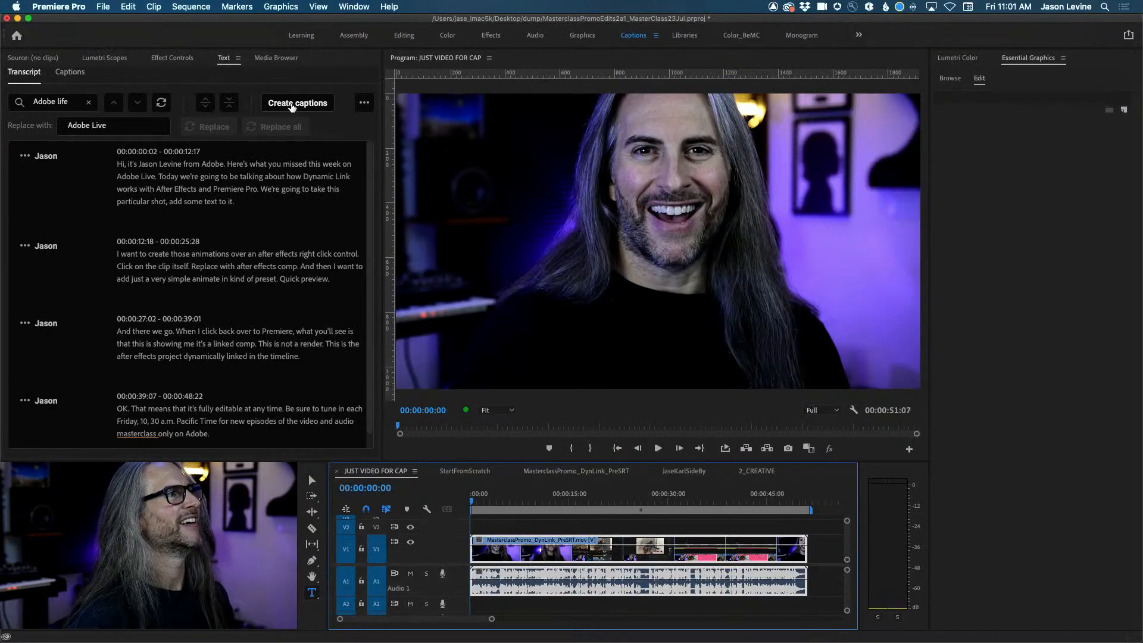
pyautogui.click(292, 105)
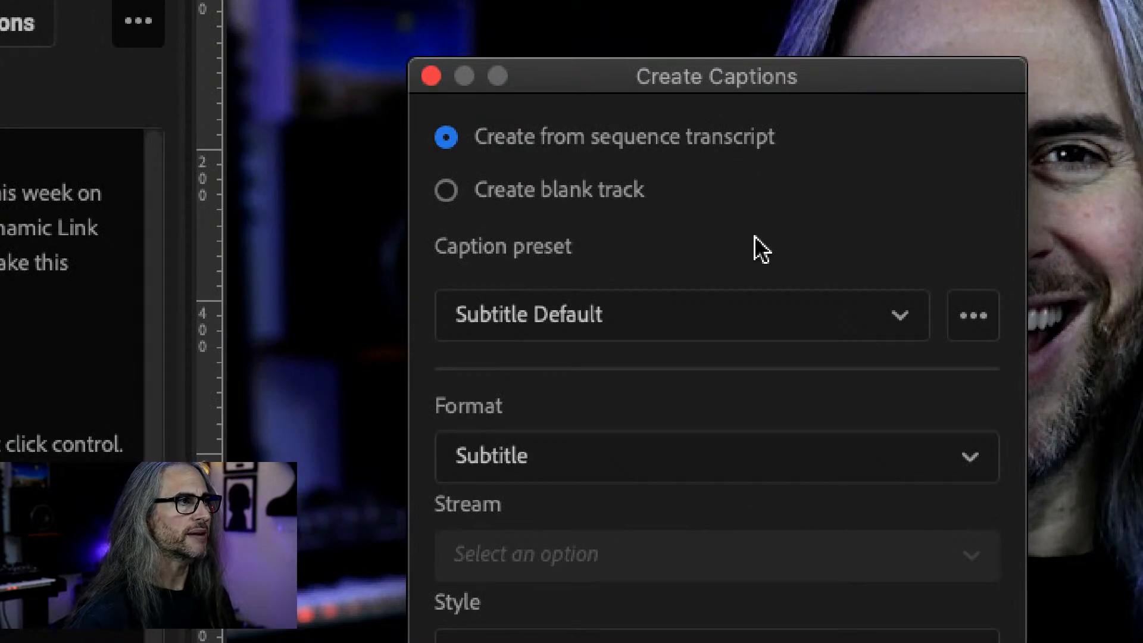
pyautogui.click(904, 324)
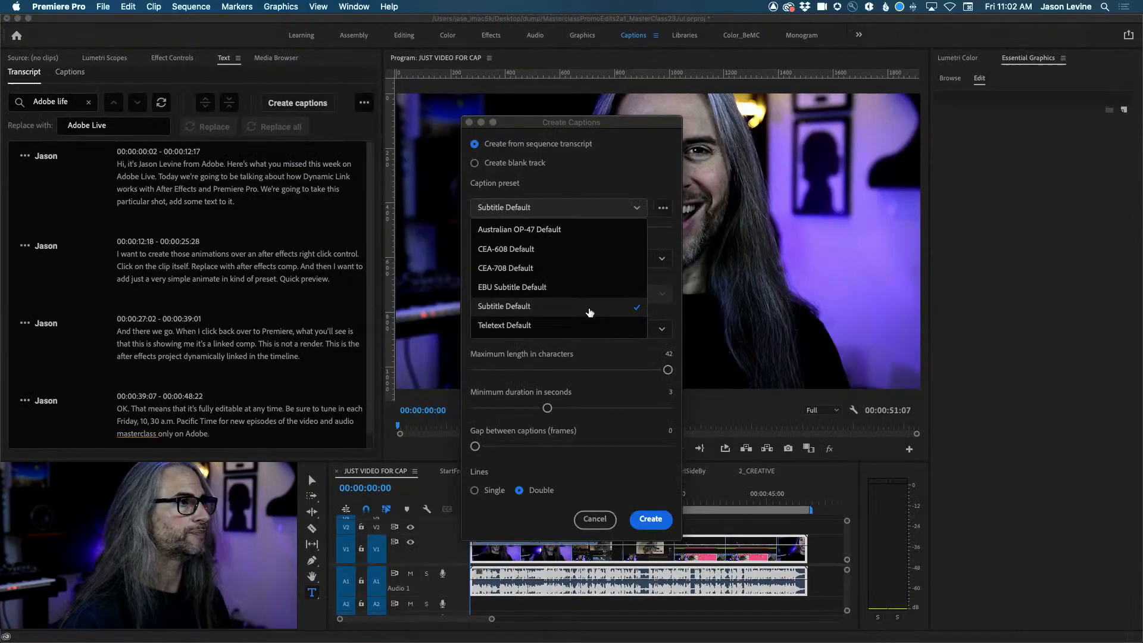
pyautogui.click(589, 310)
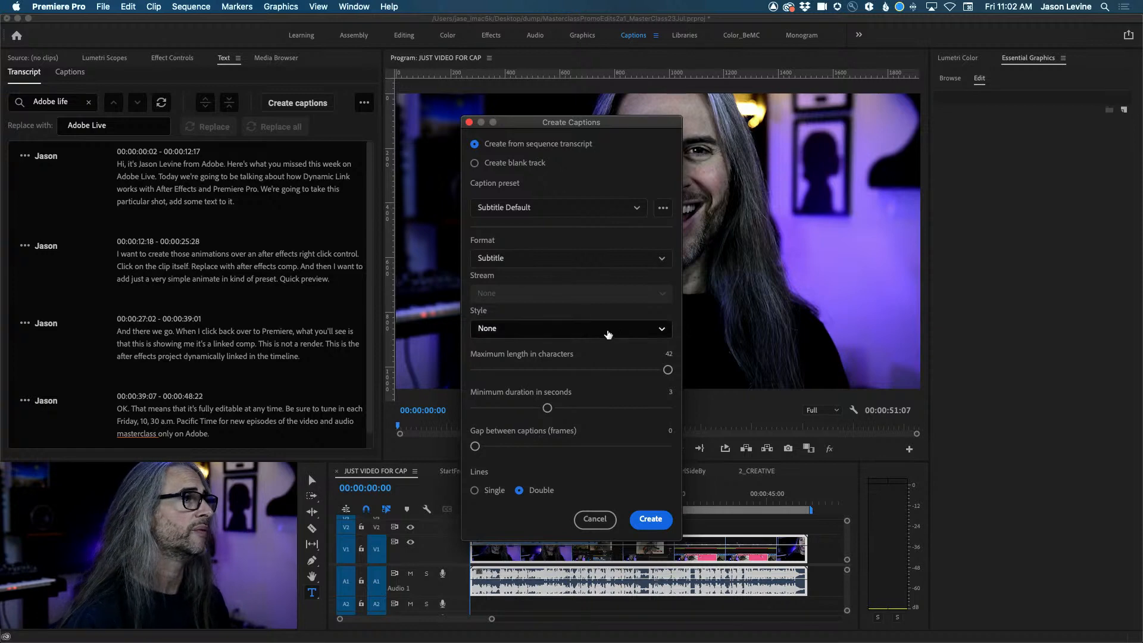
pyautogui.click(640, 337)
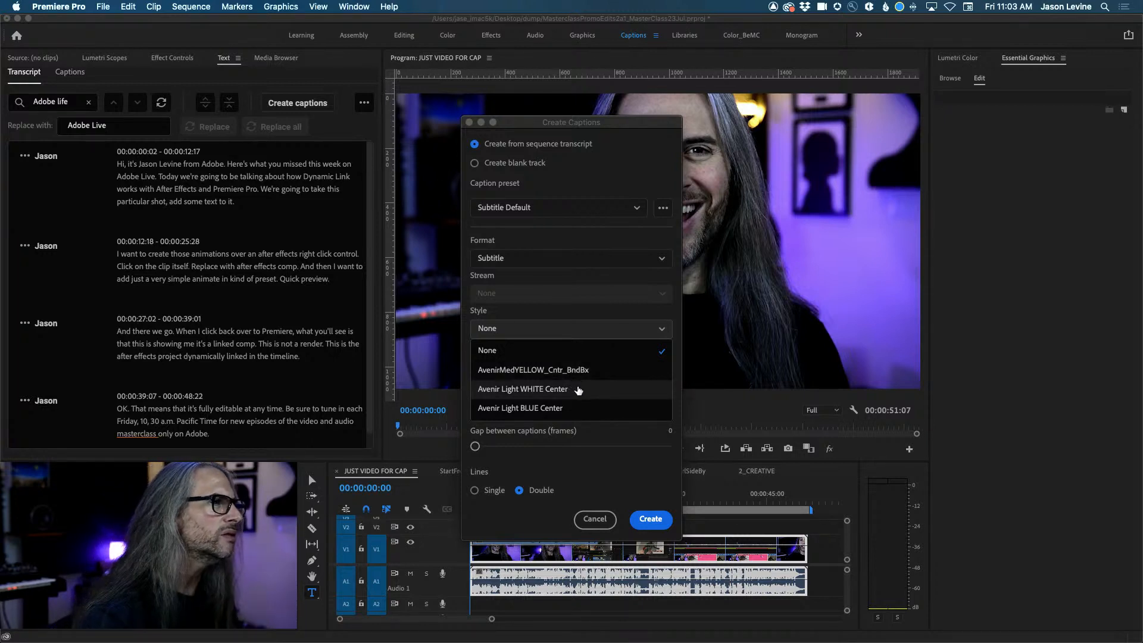
pyautogui.press('Escape')
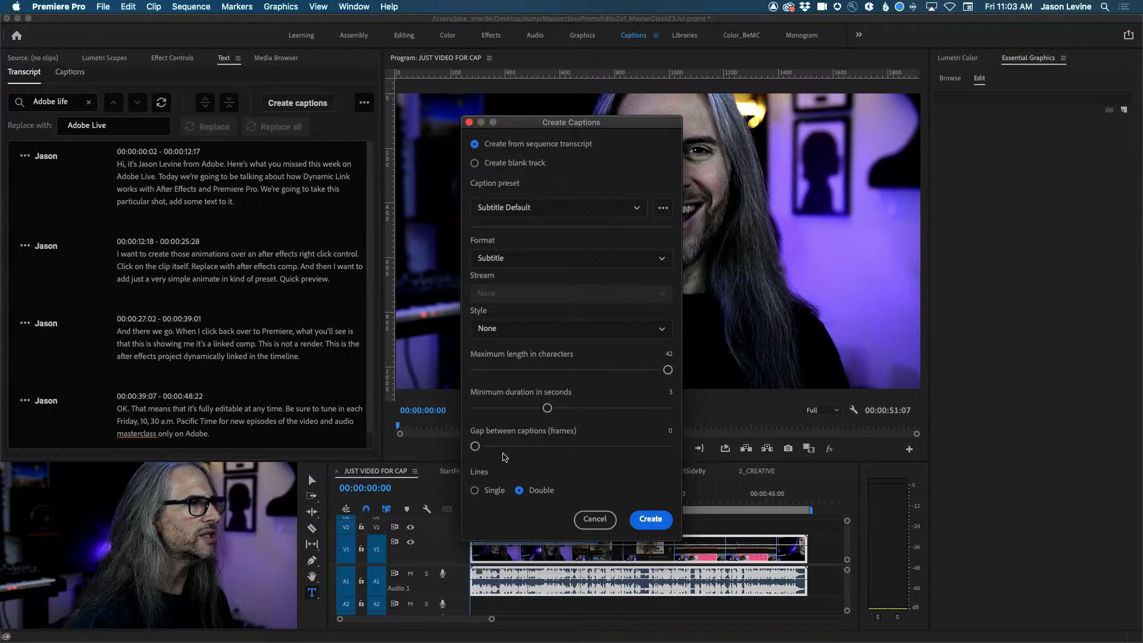
pyautogui.click(562, 329)
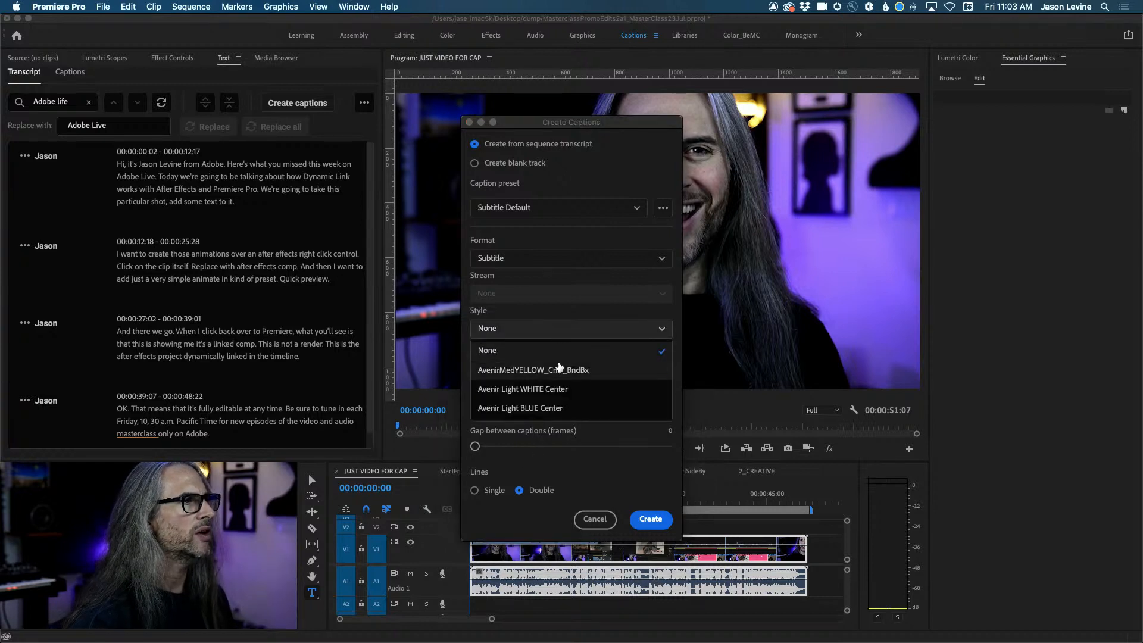
pyautogui.click(562, 390)
pyautogui.click(576, 328)
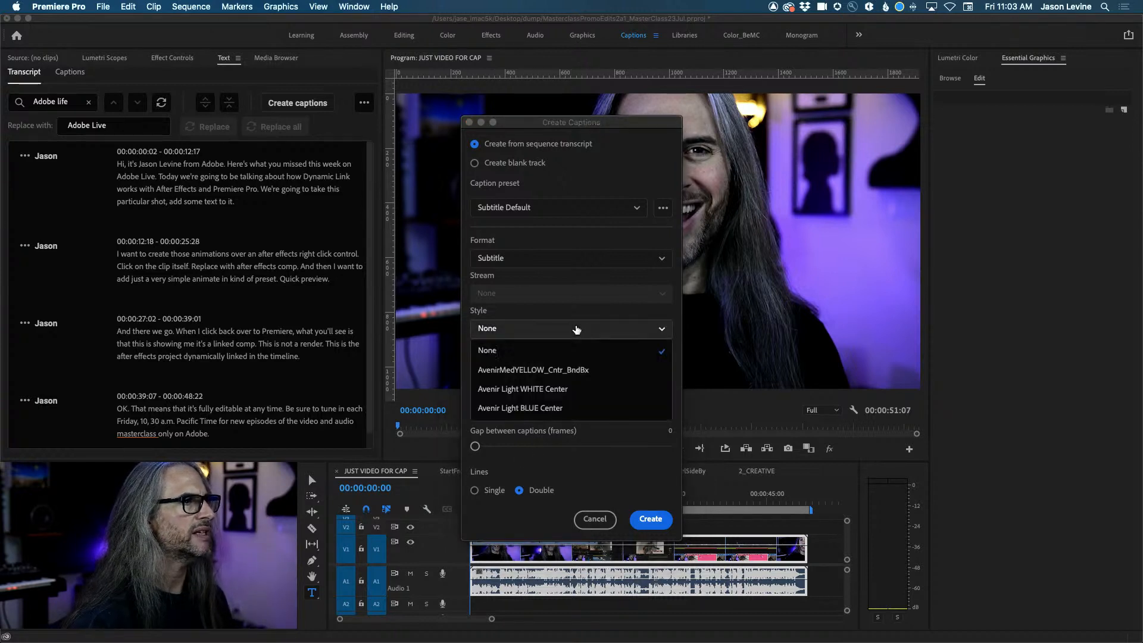
pyautogui.click(573, 371)
pyautogui.click(571, 329)
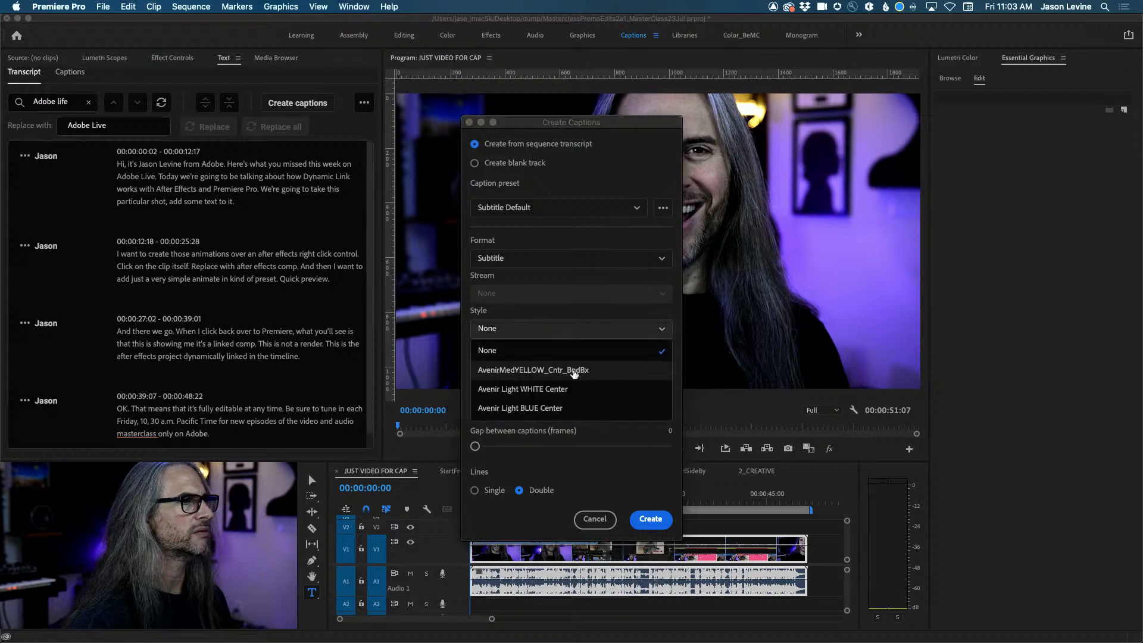
pyautogui.click(575, 387)
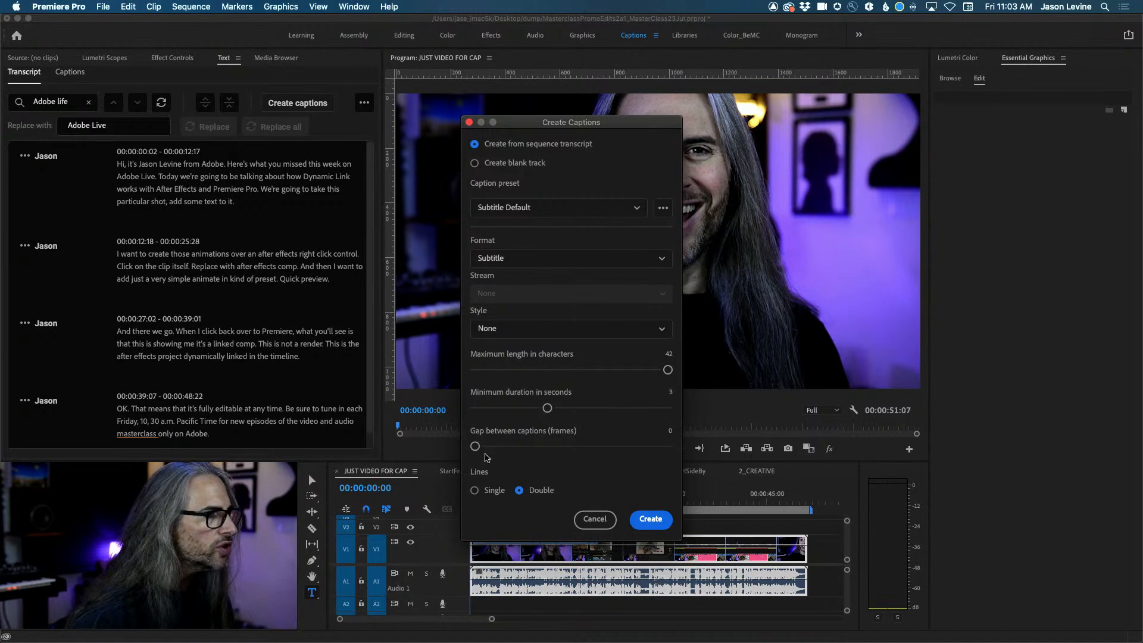
# Generate the Subtitle caption track from the transcript and zoom into the timeline.
pyautogui.click(651, 520)
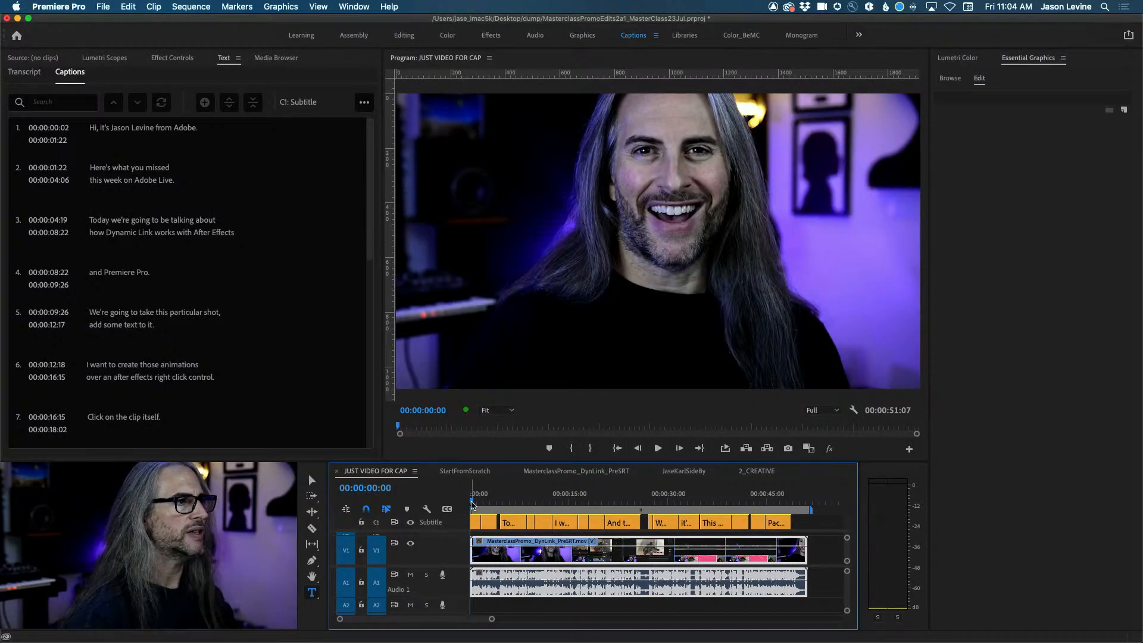
pyautogui.press('=')
pyautogui.press('=')
pyautogui.press('=')
pyautogui.press('=')
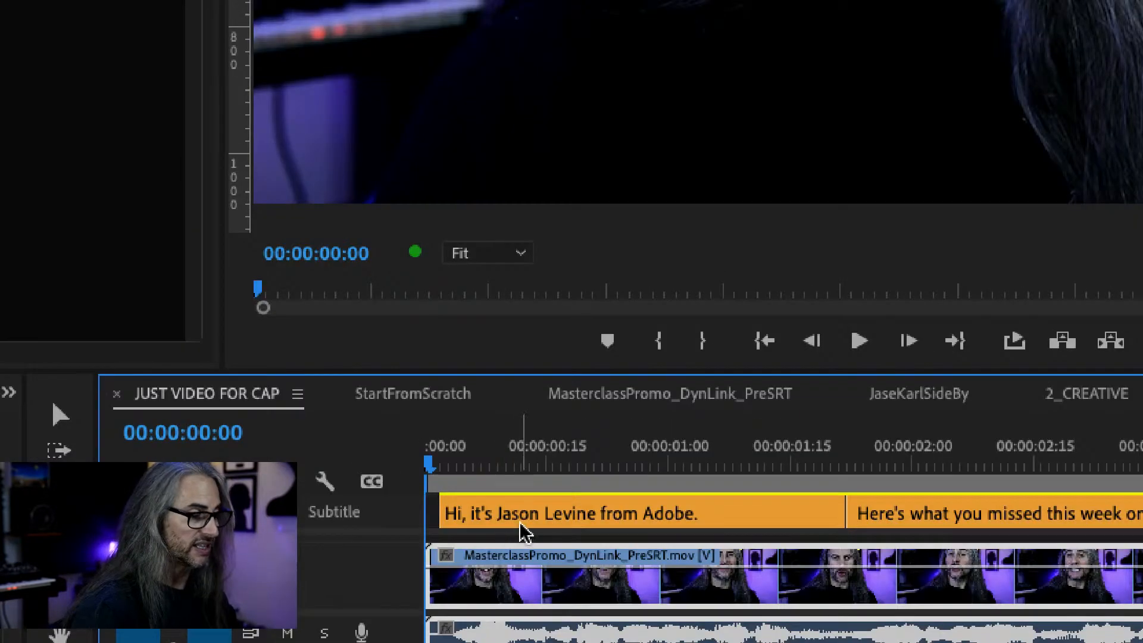
# Select the first caption and play the captioned sequence from the start.
pyautogui.click(531, 528)
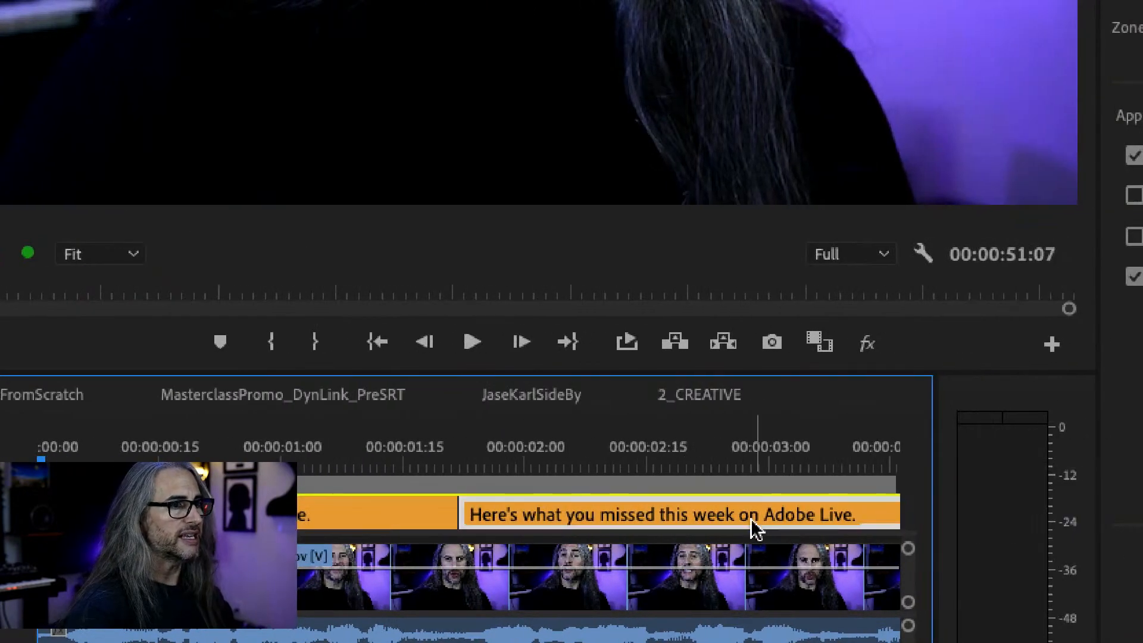
pyautogui.hscroll(8, 773, 529)
pyautogui.hscroll(5, 752, 519)
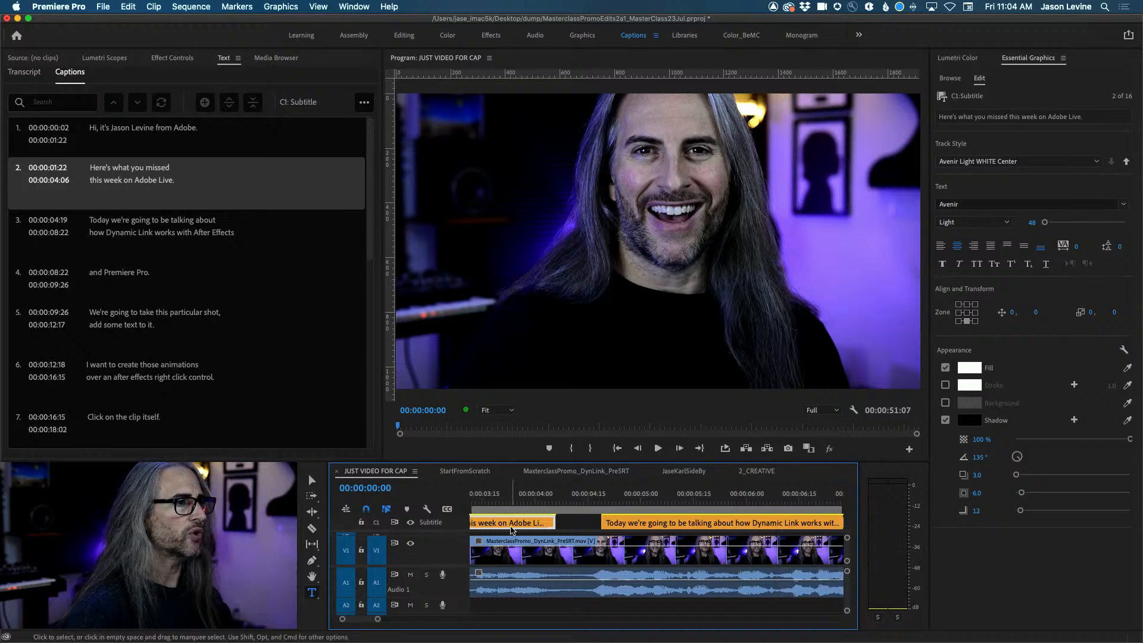
pyautogui.hscroll(-12, 512, 529)
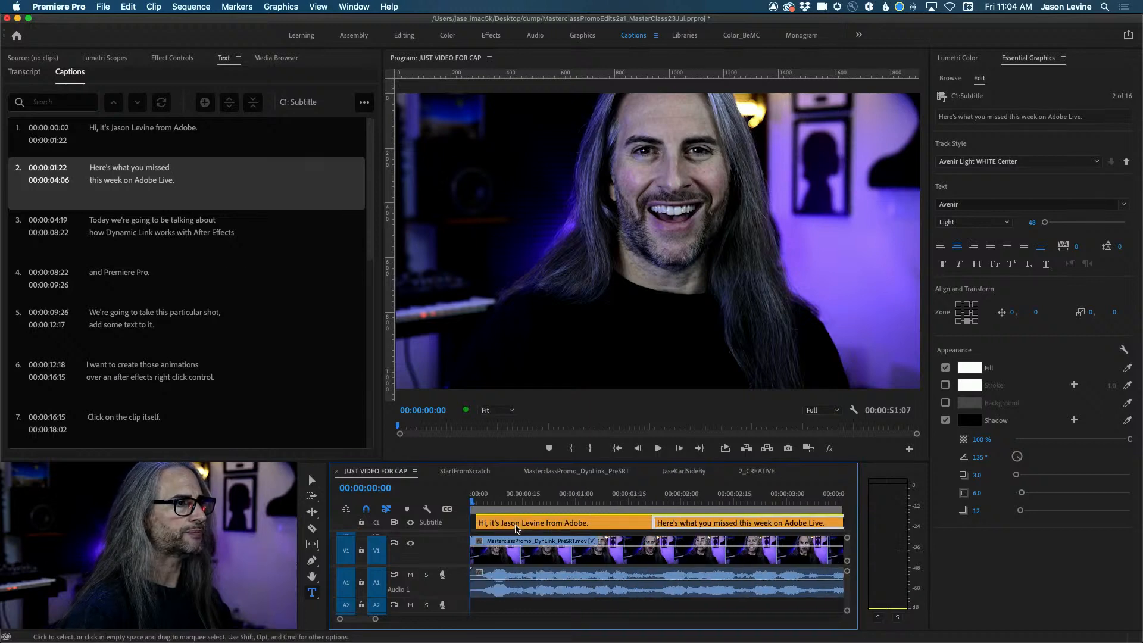
pyautogui.click(60, 125)
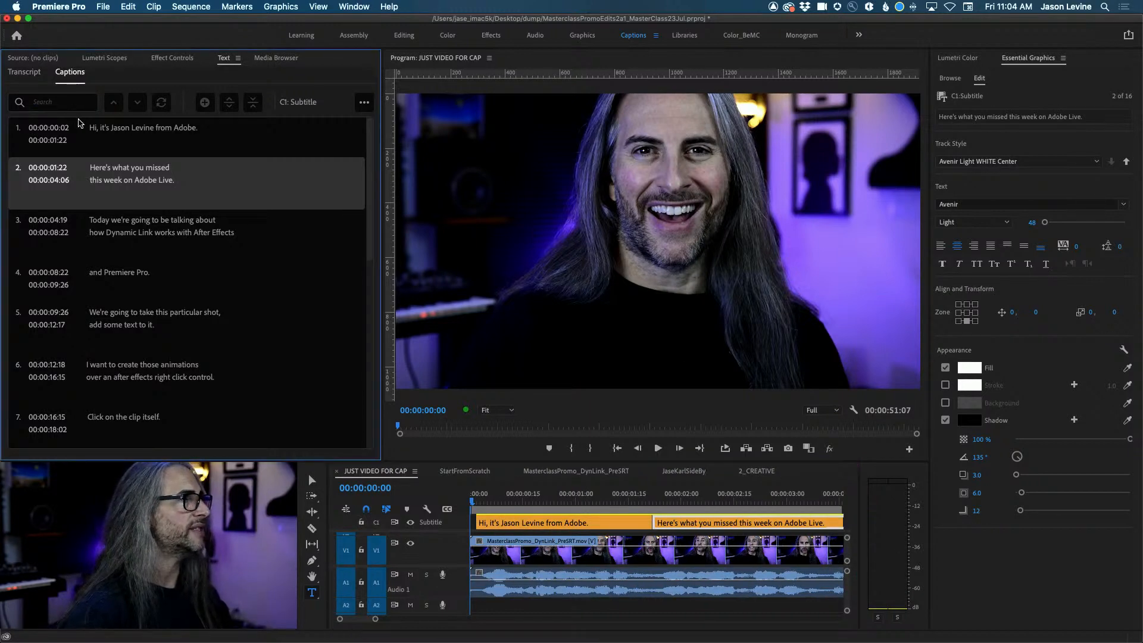
pyautogui.press('space')
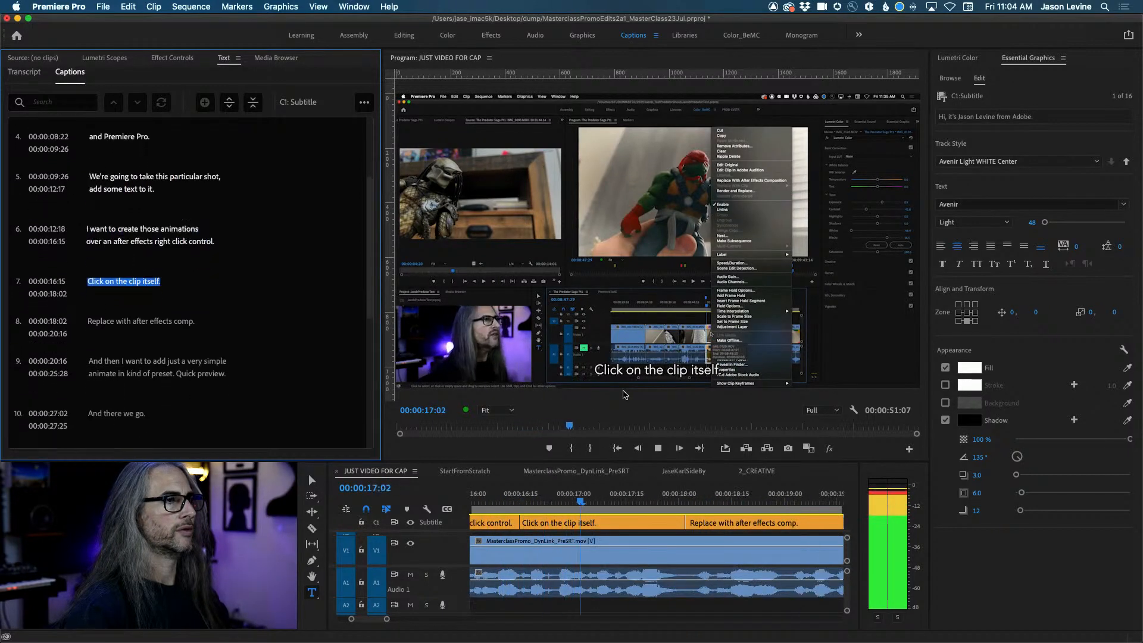
# Stop playback at 00:00:17:24, select the 'Click on the clip itself.' caption, and fit the sequence.
pyautogui.press('space')
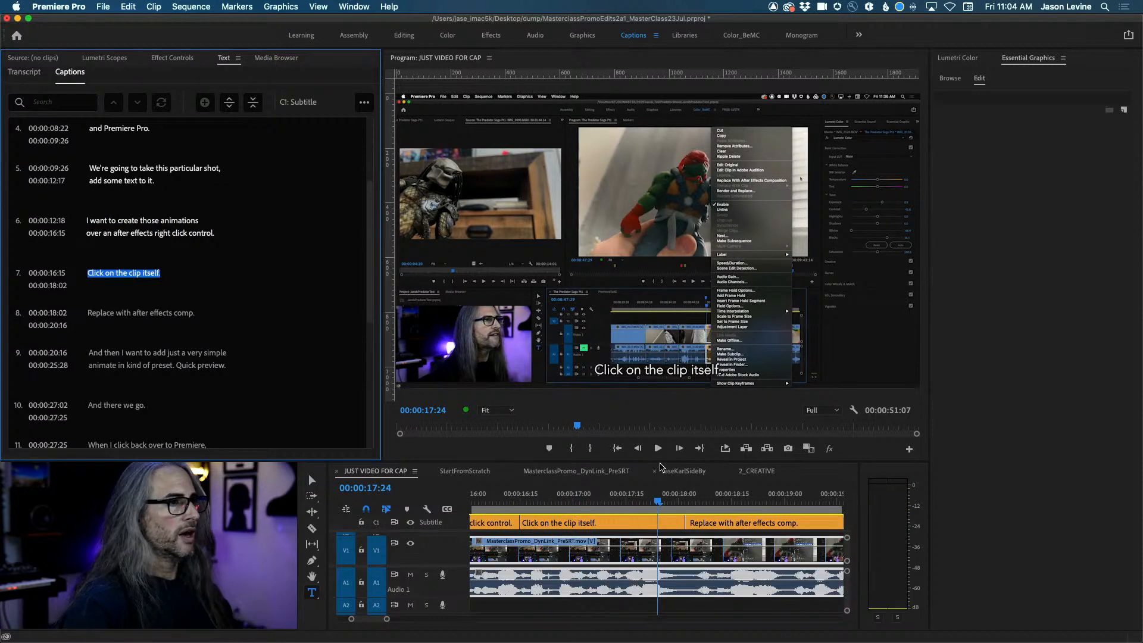
pyautogui.click(662, 523)
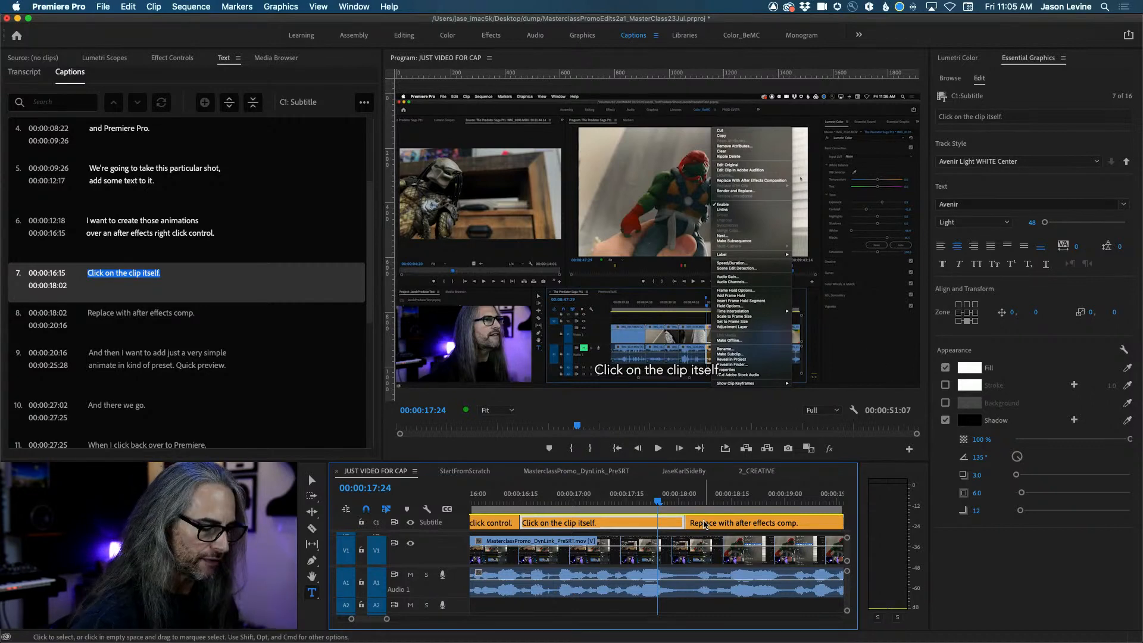
pyautogui.press('\\')
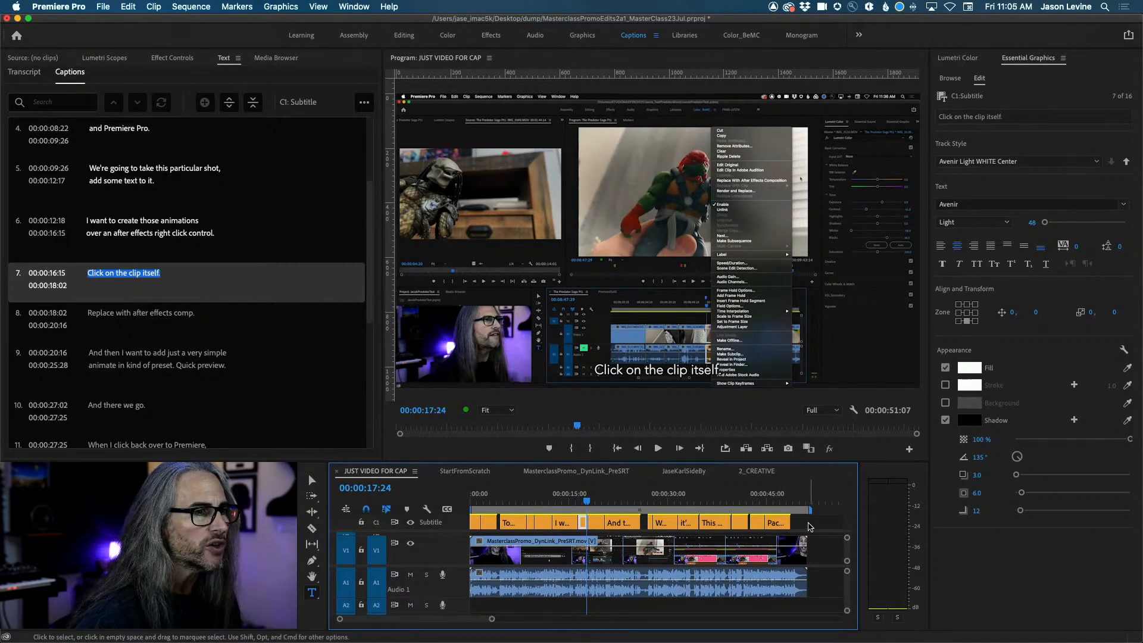
# Apply the AvenirMedYELLOW_Cntr_BndBx track style to all caption clips, then select caption 11.
pyautogui.click(808, 524)
pyautogui.moveTo(823, 524); pyautogui.dragTo(470, 520)
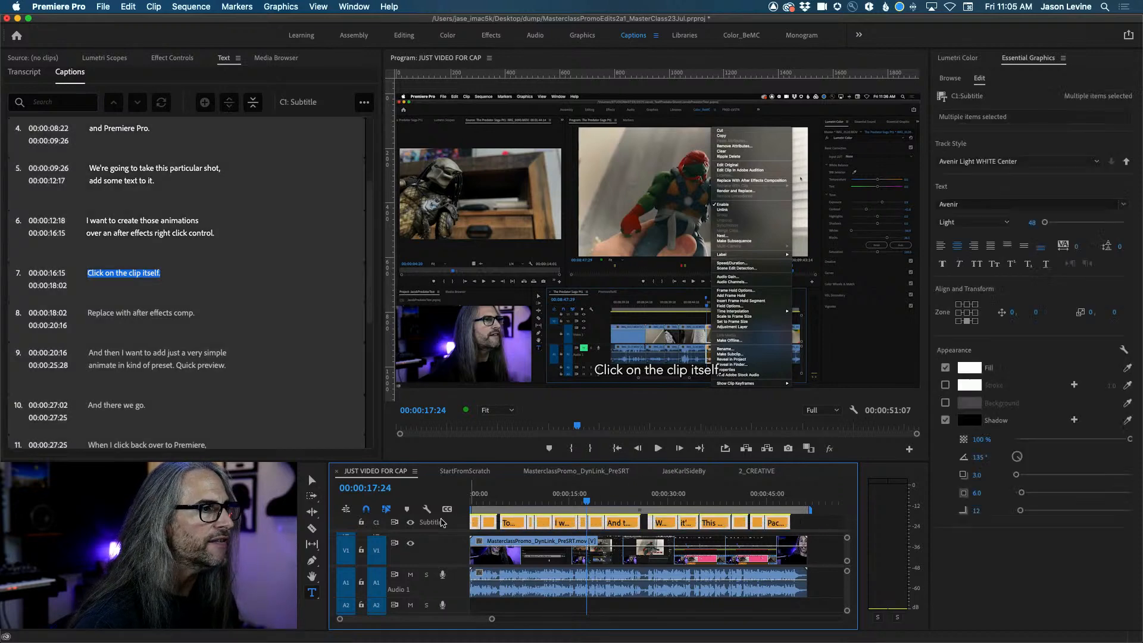
pyautogui.click(1032, 167)
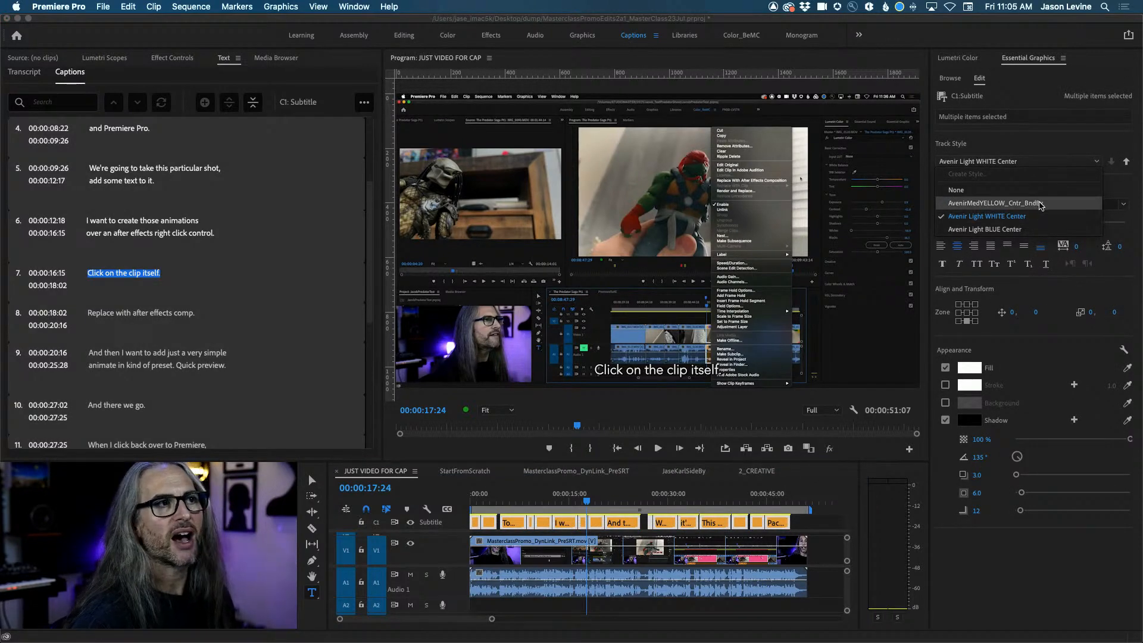
pyautogui.click(1040, 203)
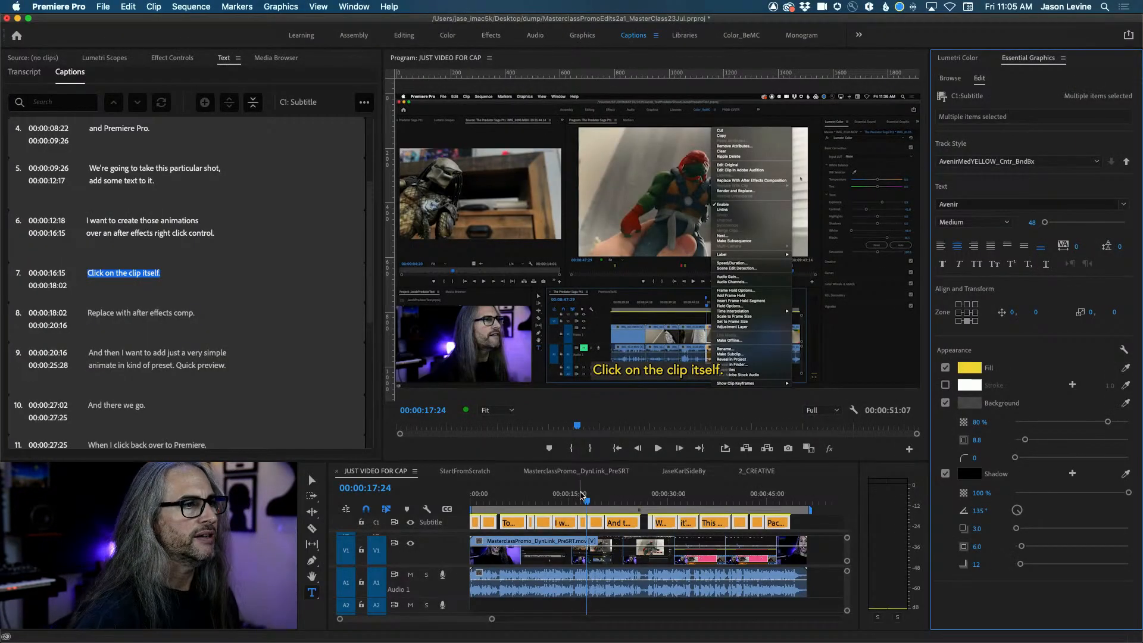
pyautogui.moveTo(585, 501); pyautogui.dragTo(667, 524)
pyautogui.click(667, 524)
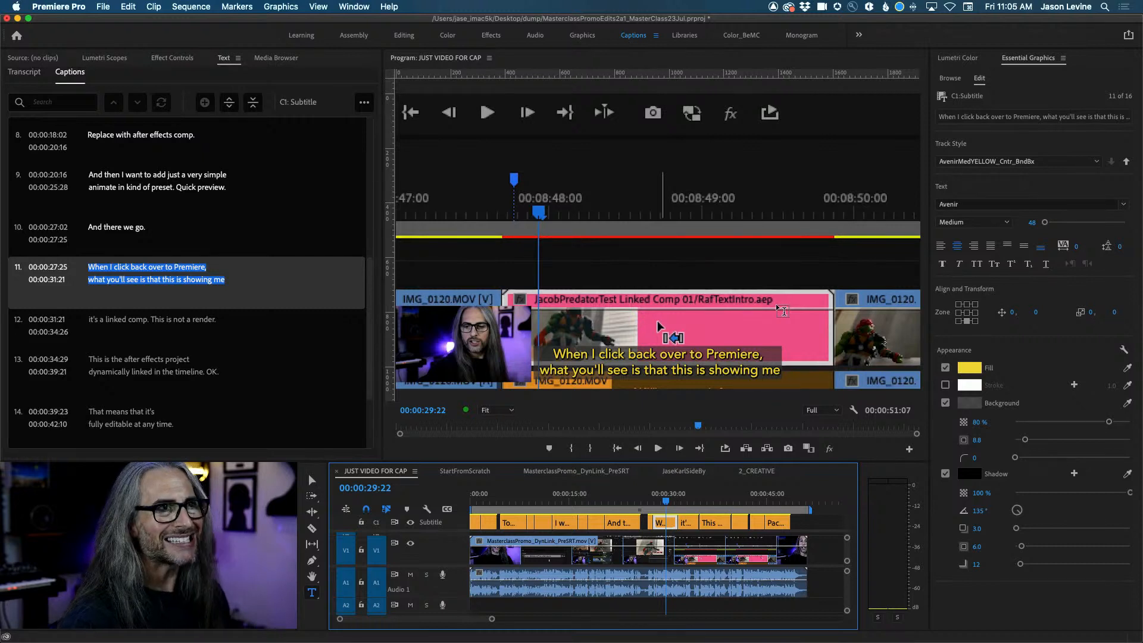
# Try Bradley Hand, then settle on Adobe Clean UX as the caption font.
pyautogui.click(1124, 206)
pyautogui.scroll(-5, 1041, 361)
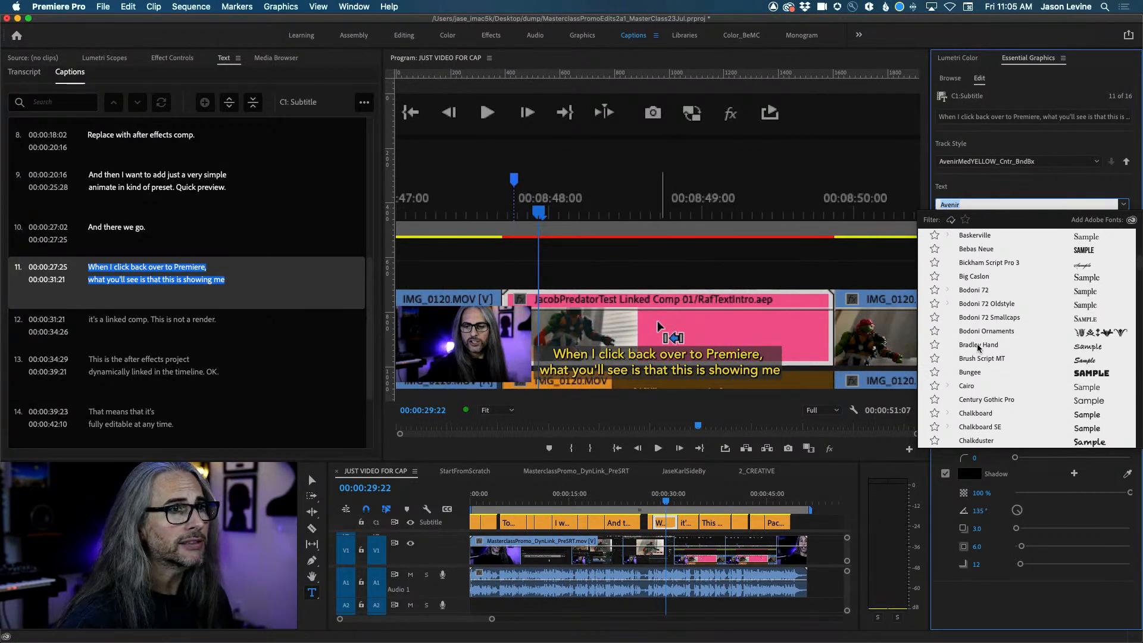
pyautogui.click(978, 345)
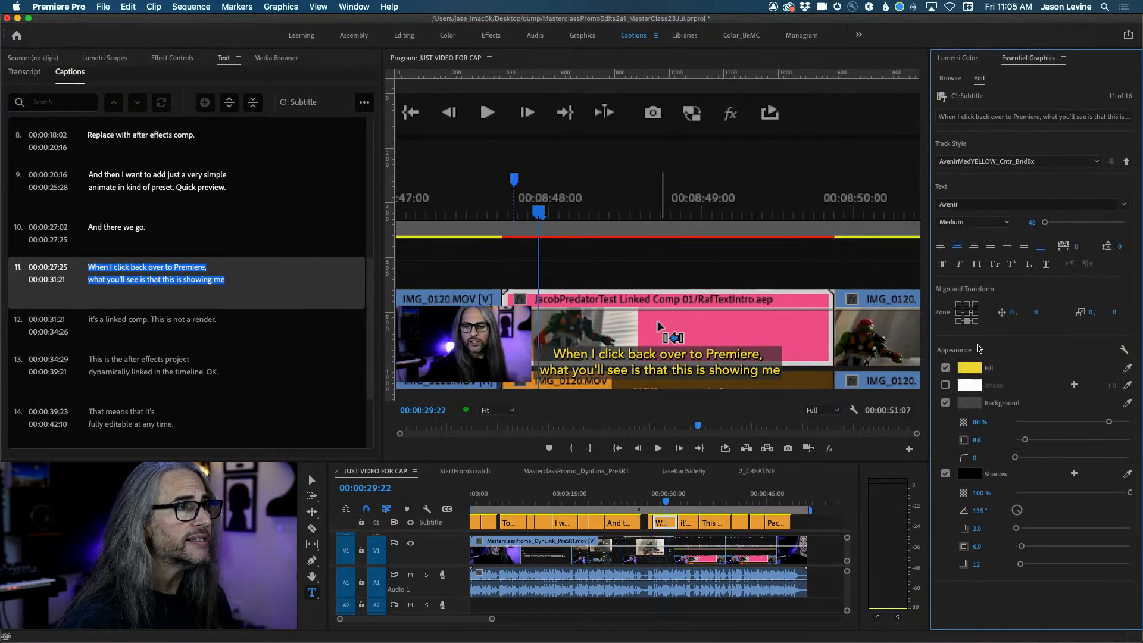
pyautogui.click(1019, 204)
pyautogui.scroll(-4, 1039, 356)
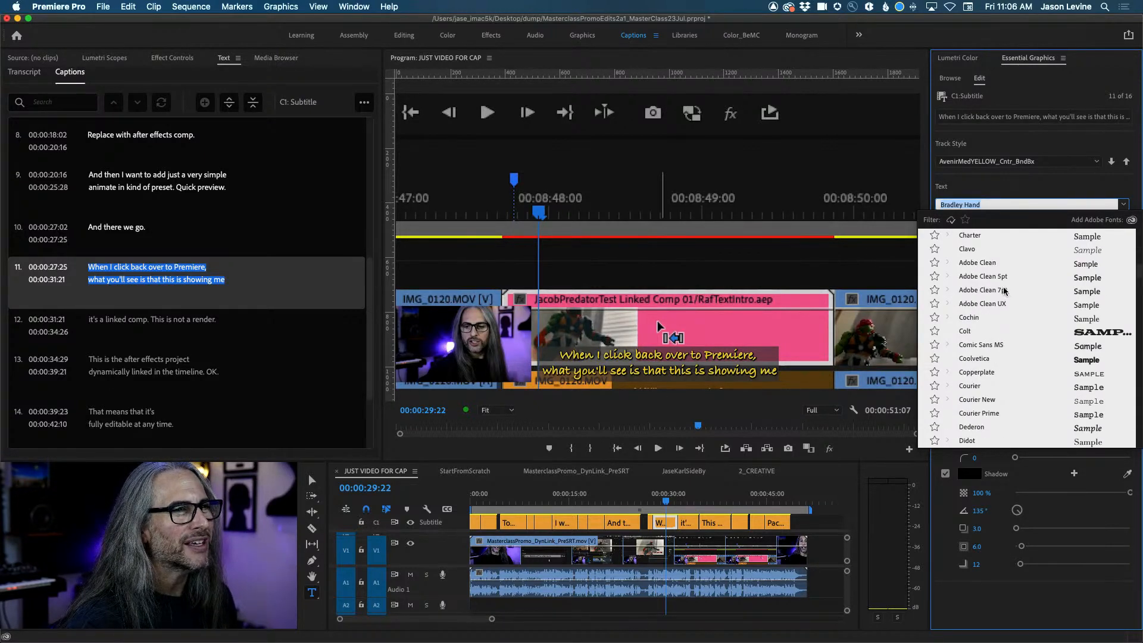
pyautogui.press('Escape')
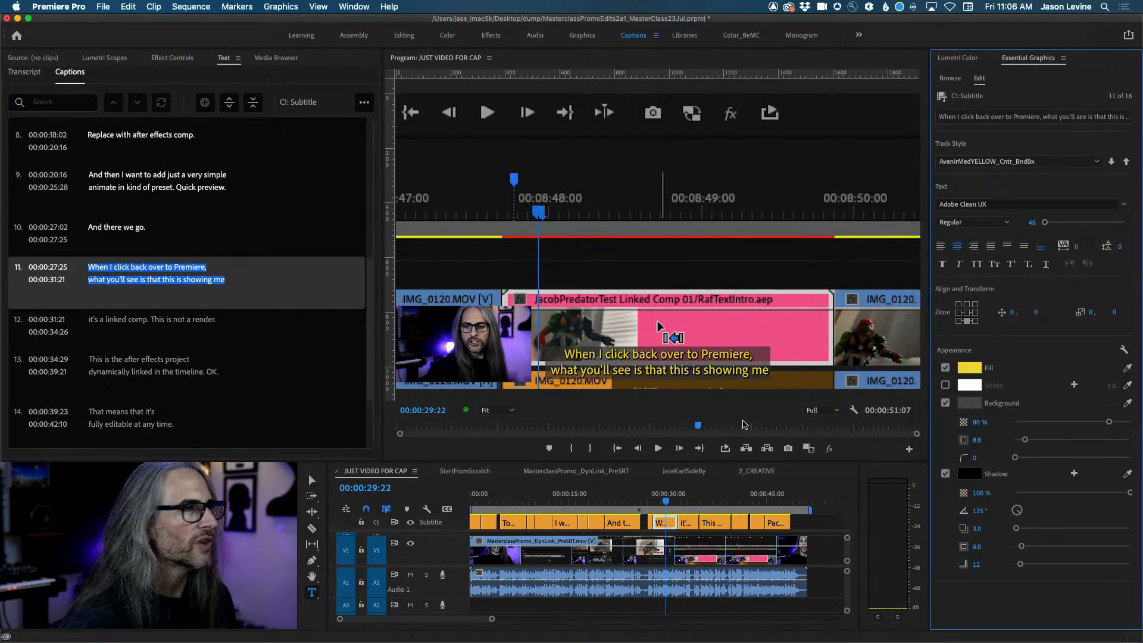
# Make the caption text faux italic with a blue fill colour.
pyautogui.click(959, 264)
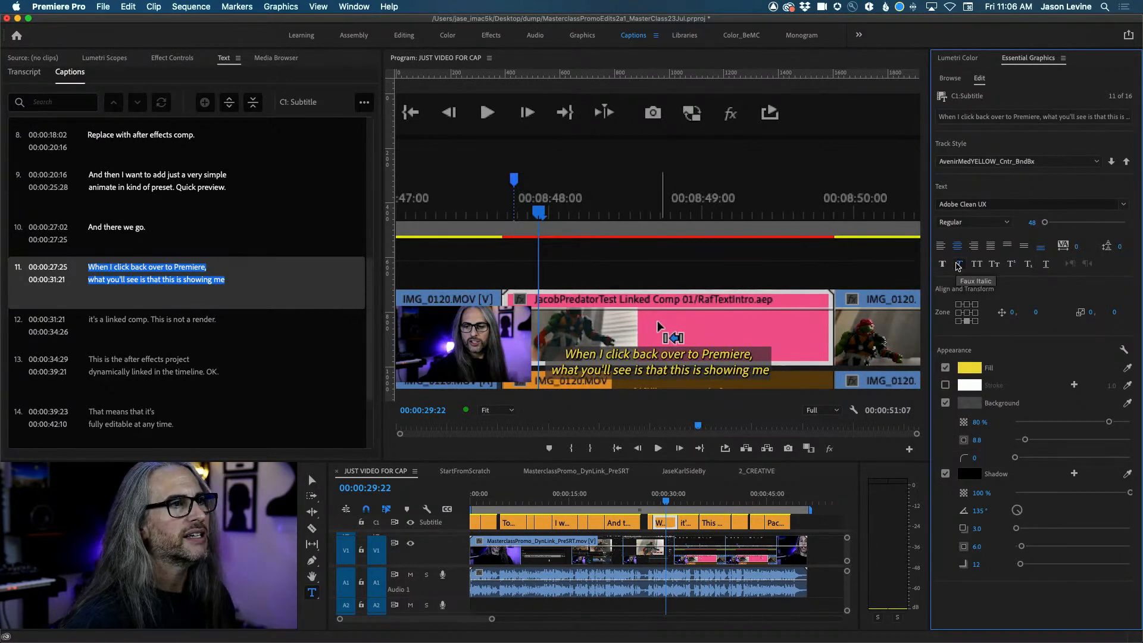
pyautogui.click(978, 370)
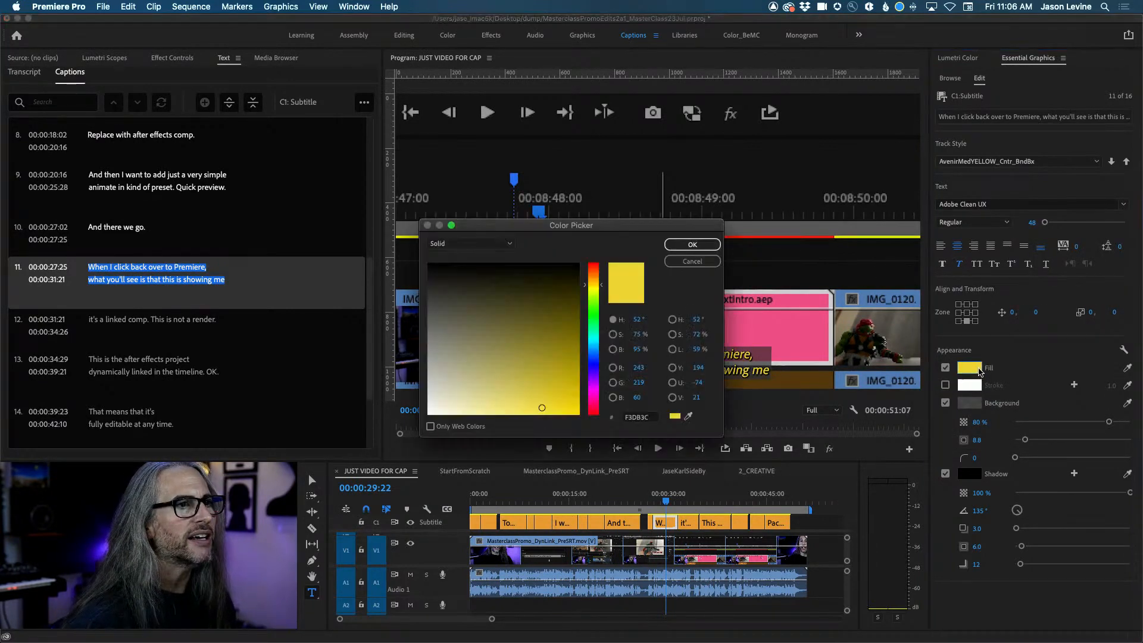
pyautogui.click(592, 364)
pyautogui.click(691, 245)
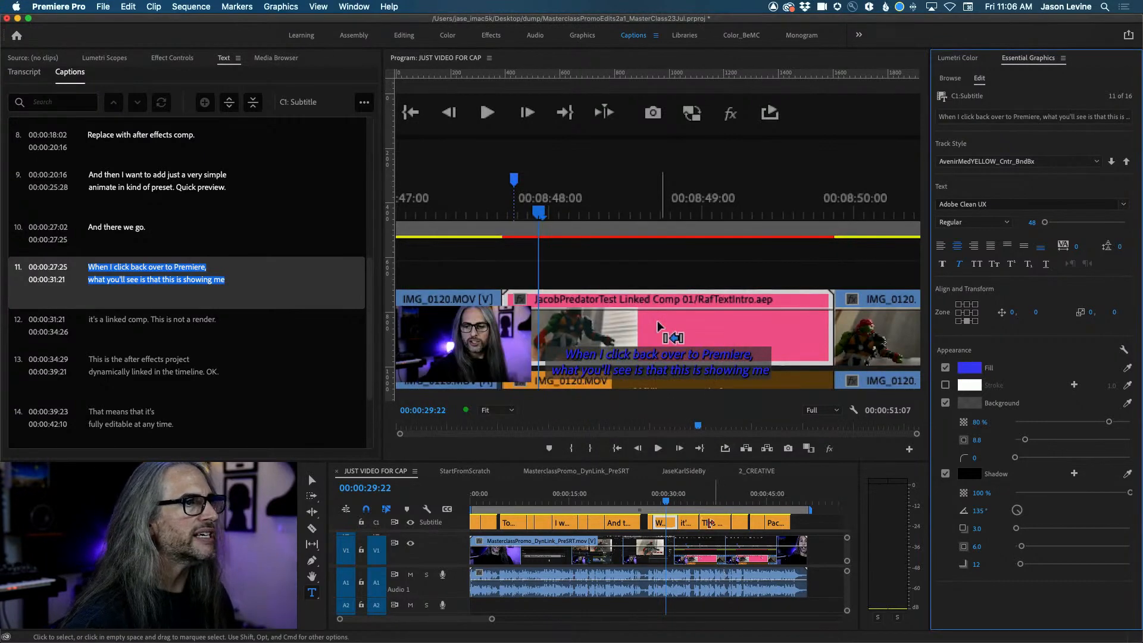
pyautogui.click(1031, 162)
# Apply the Avenir Light BLUE Center track style, then switch to Avenir Light WHITE Center.
pyautogui.click(1022, 230)
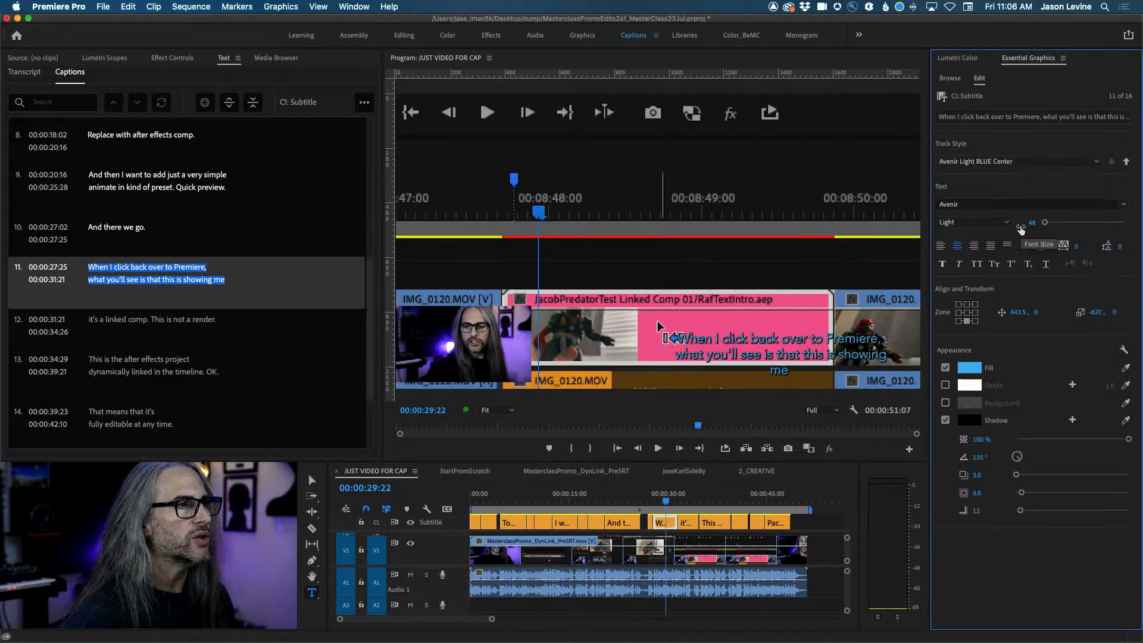
pyautogui.click(1022, 203)
pyautogui.click(984, 191)
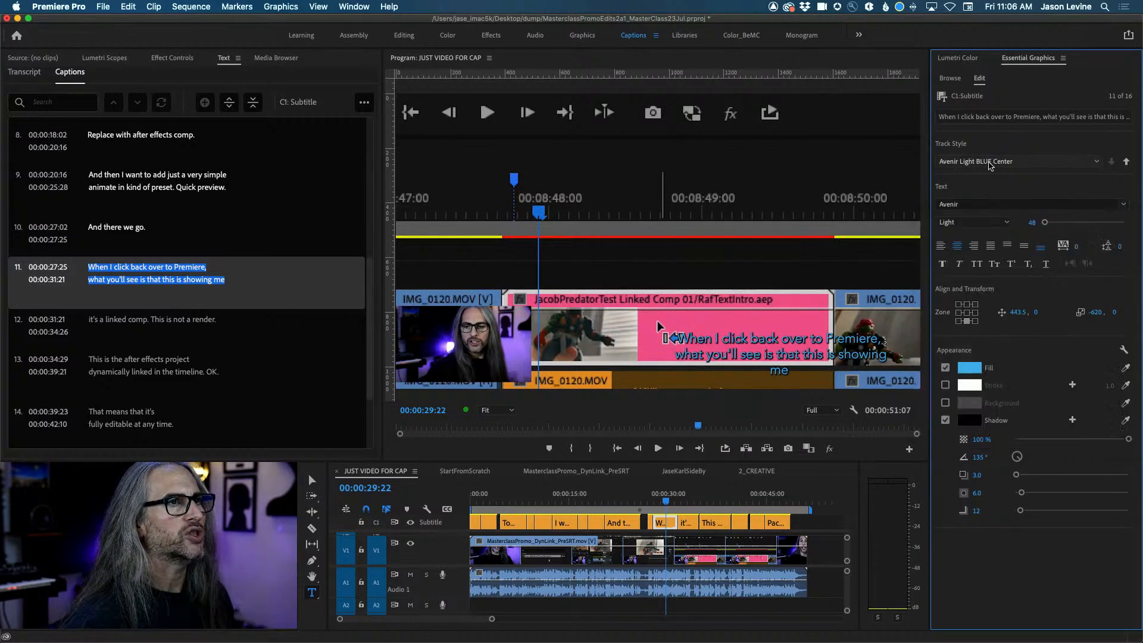
pyautogui.click(991, 164)
pyautogui.click(1004, 217)
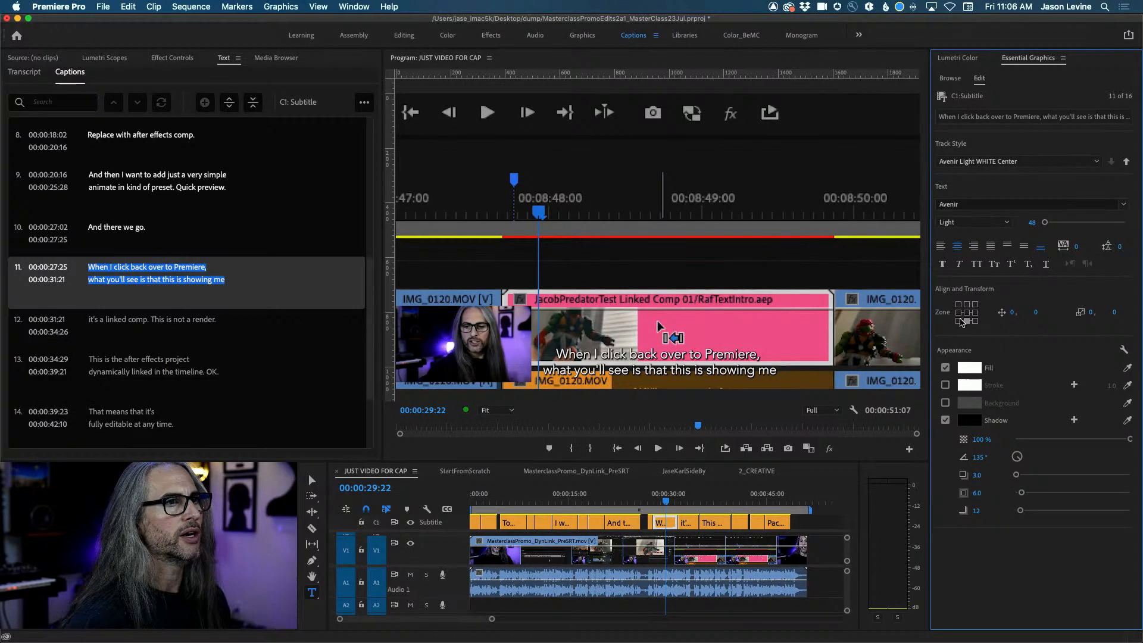
pyautogui.click(958, 321)
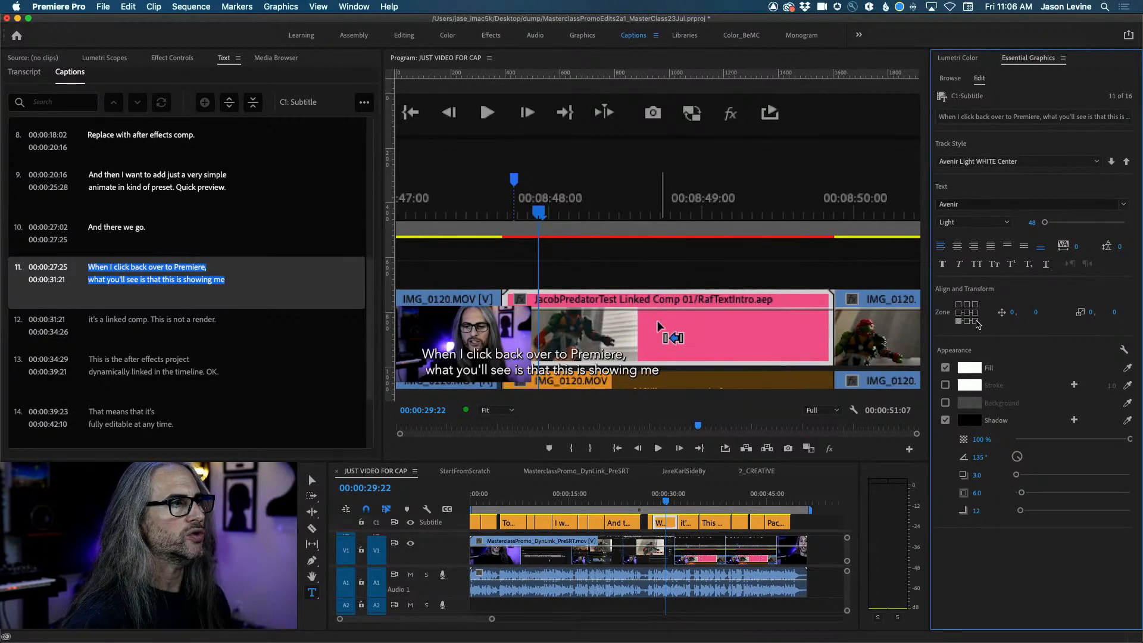
pyautogui.click(976, 323)
pyautogui.click(976, 313)
pyautogui.click(974, 305)
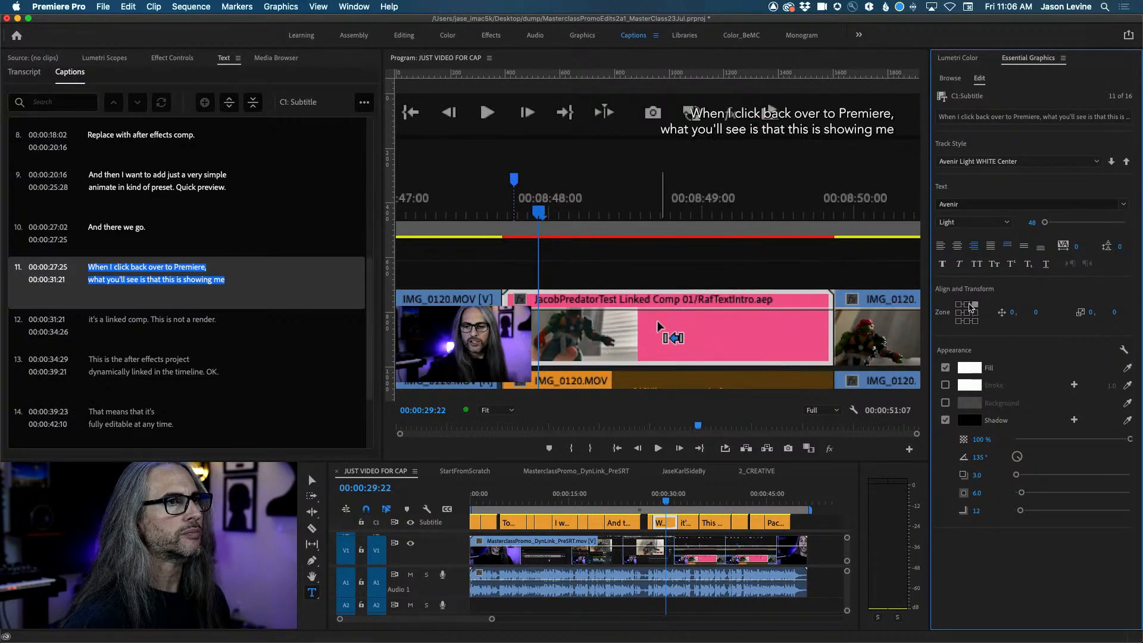
pyautogui.click(966, 305)
pyautogui.click(959, 305)
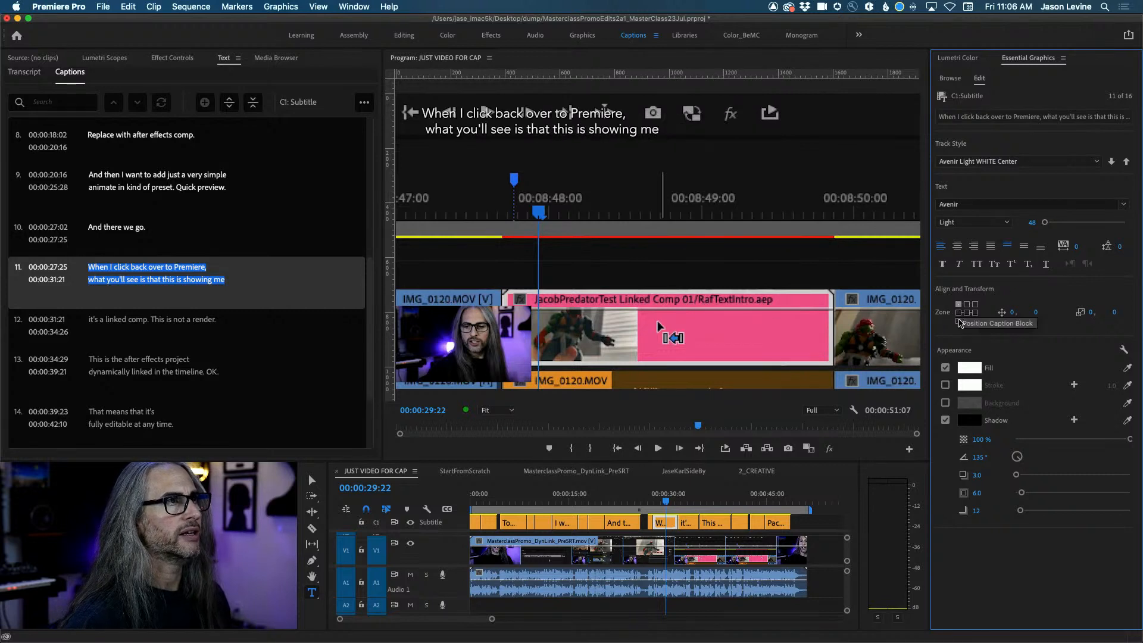
pyautogui.click(958, 313)
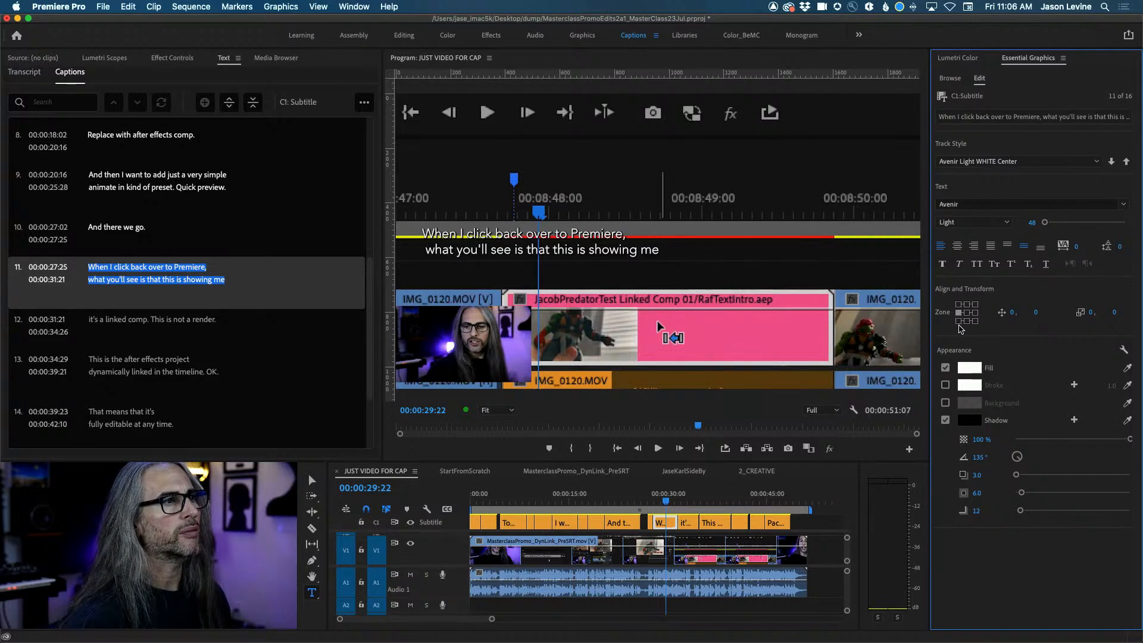
pyautogui.click(958, 325)
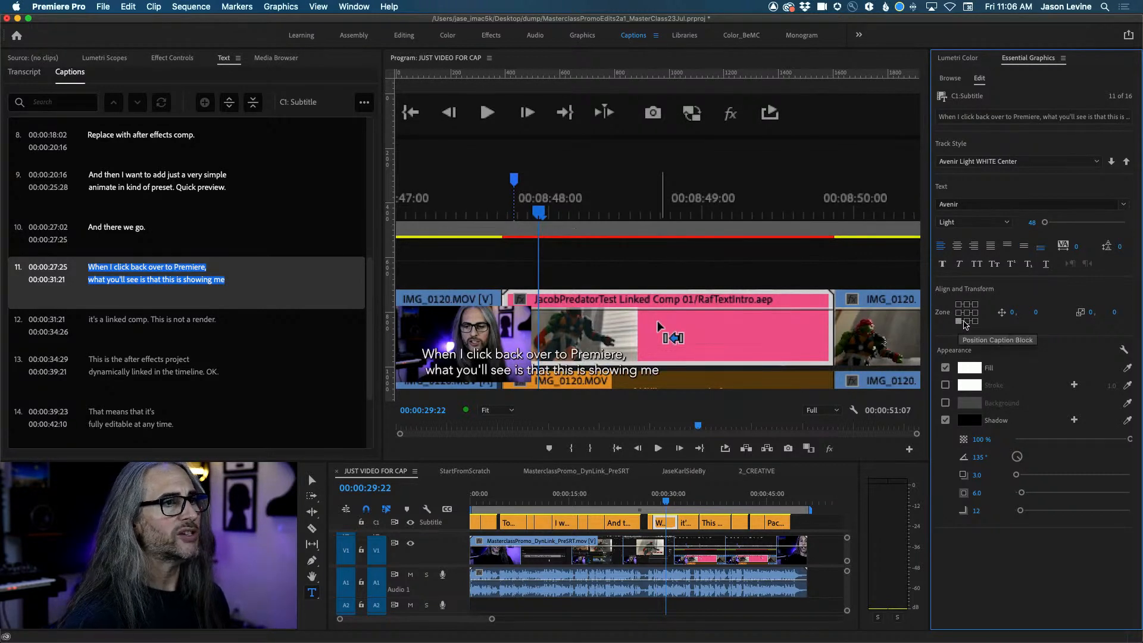
pyautogui.click(966, 322)
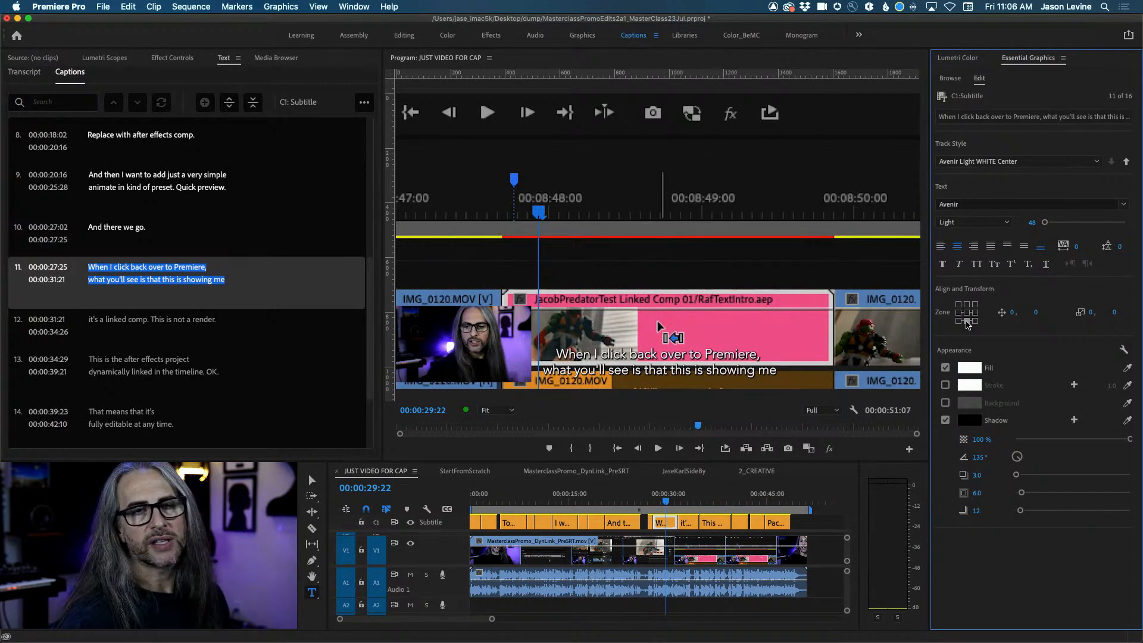
pyautogui.click(966, 313)
pyautogui.click(966, 304)
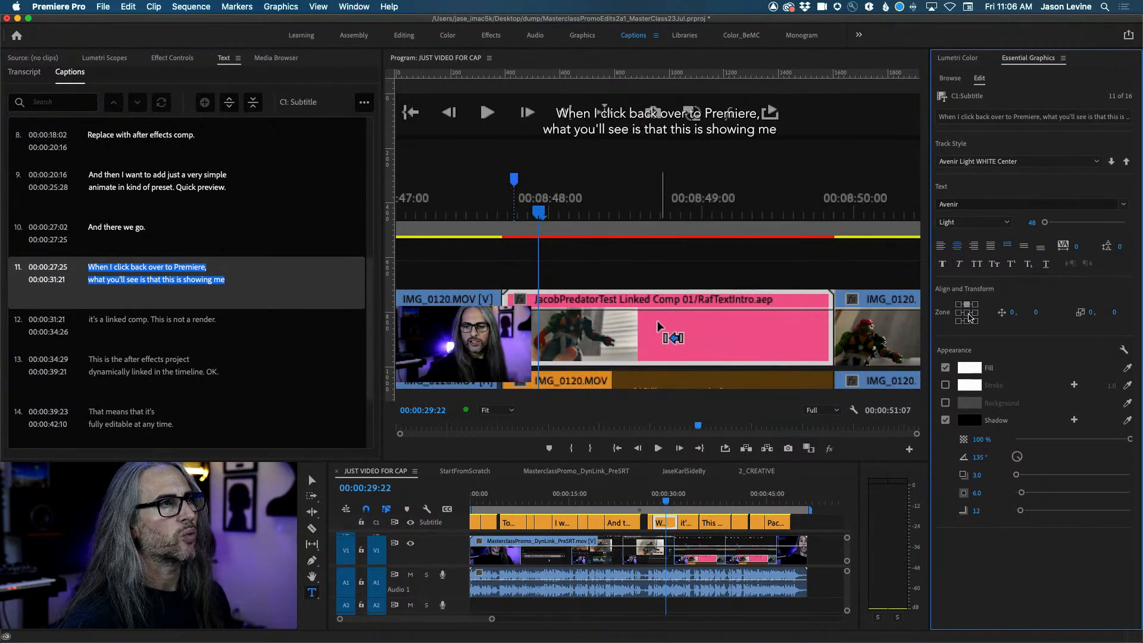
pyautogui.click(968, 313)
pyautogui.click(968, 321)
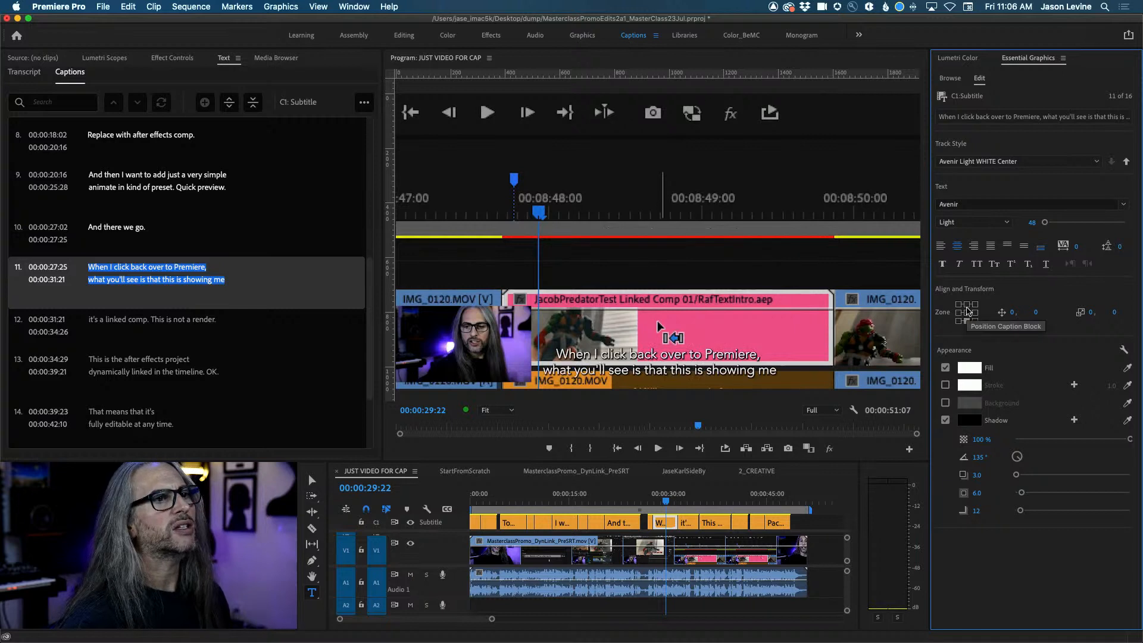
pyautogui.click(966, 304)
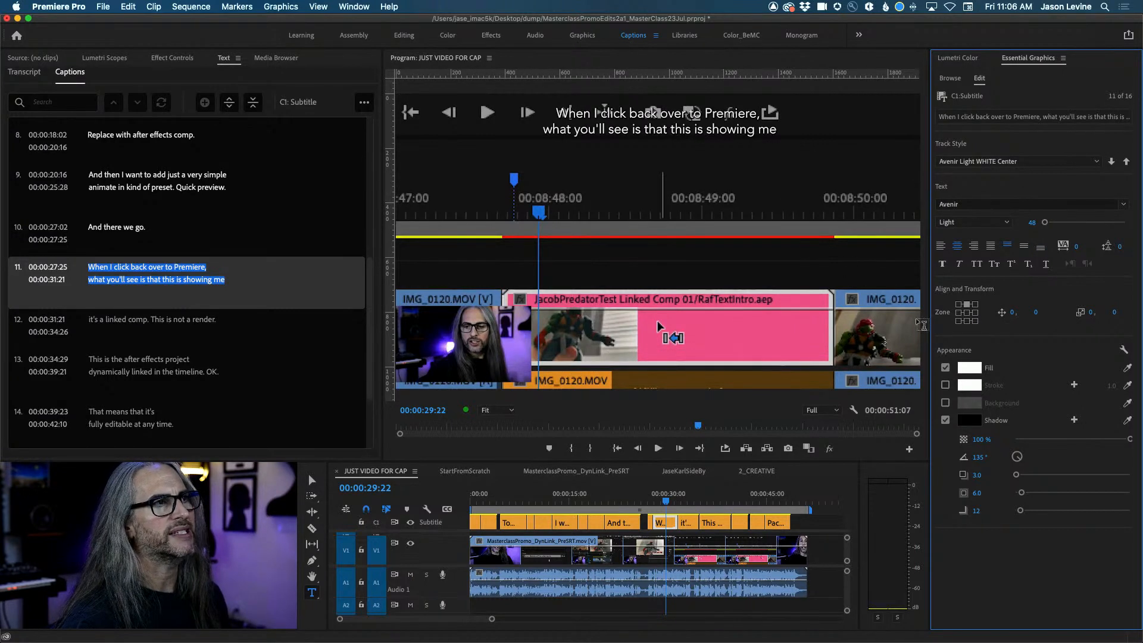
pyautogui.click(967, 321)
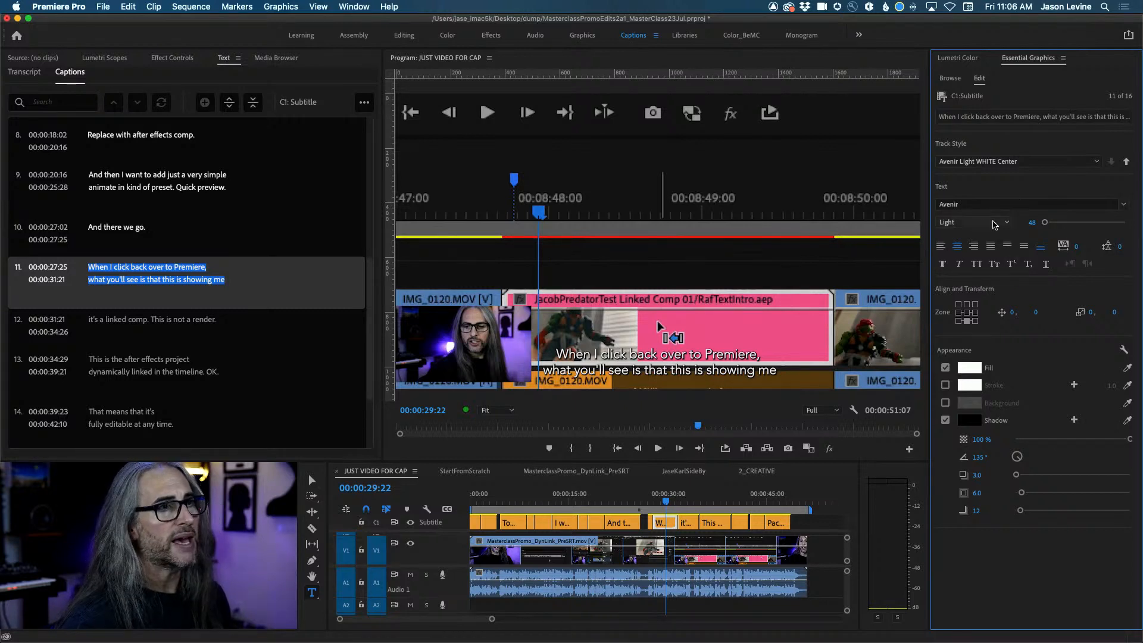
# Set the caption font to Futura PT Light using the Adobe Fonts filter.
pyautogui.click(1116, 206)
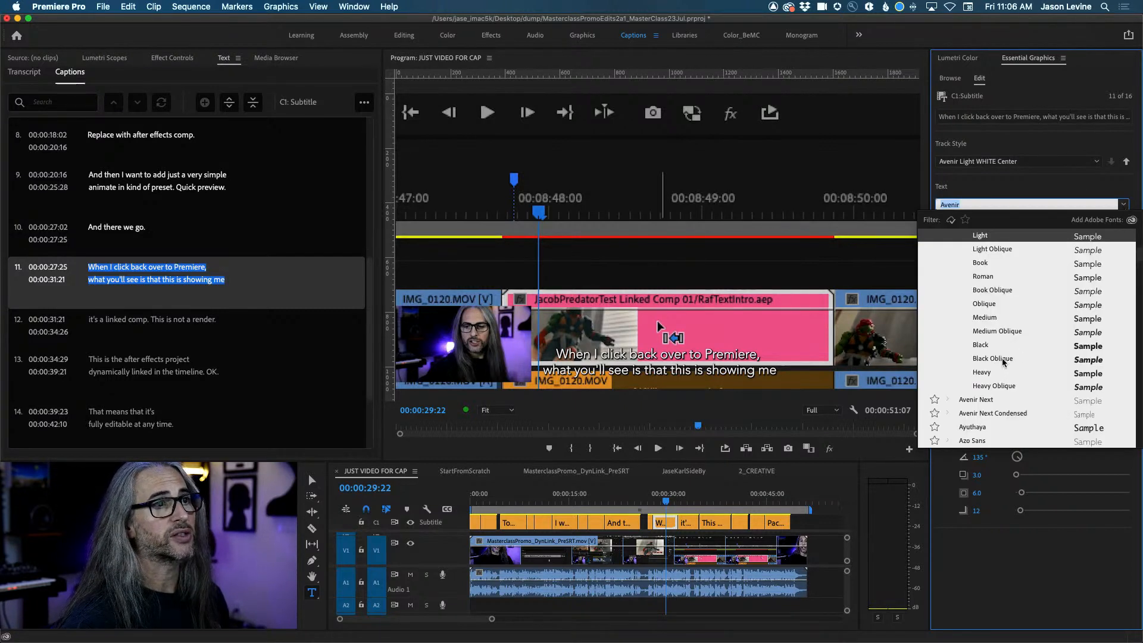
pyautogui.click(951, 220)
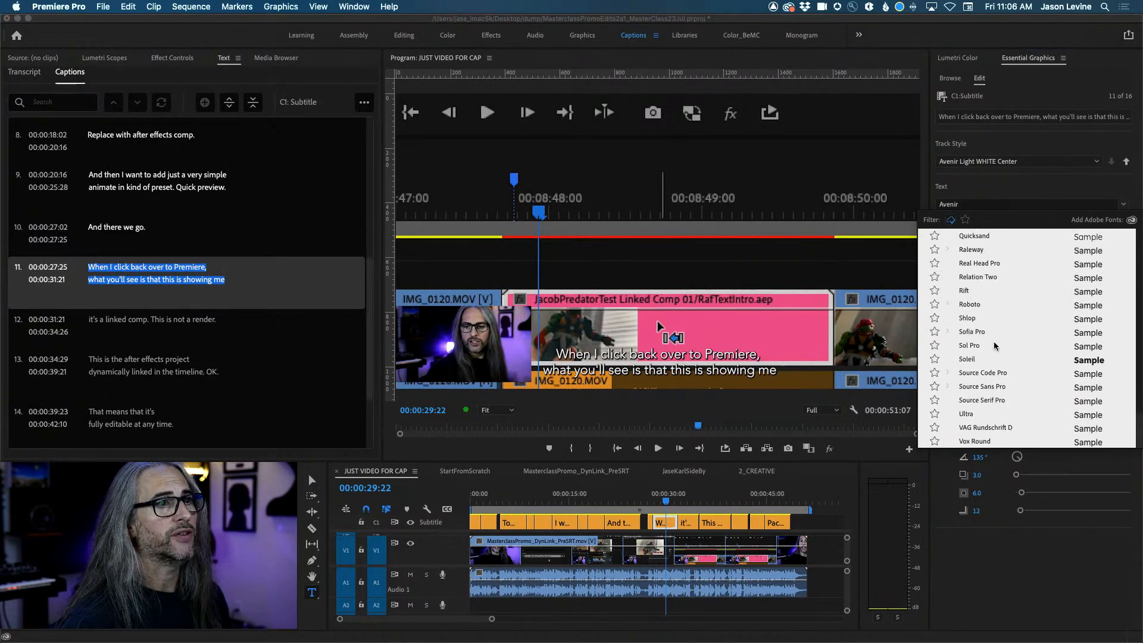
pyautogui.scroll(-10, 998, 348)
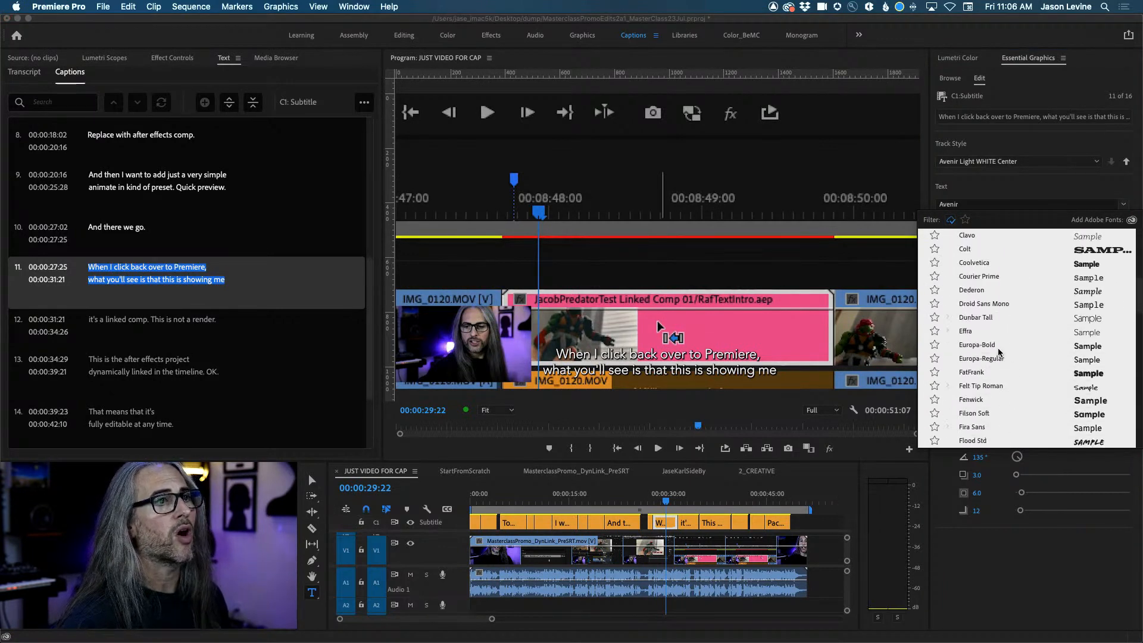
pyautogui.click(995, 440)
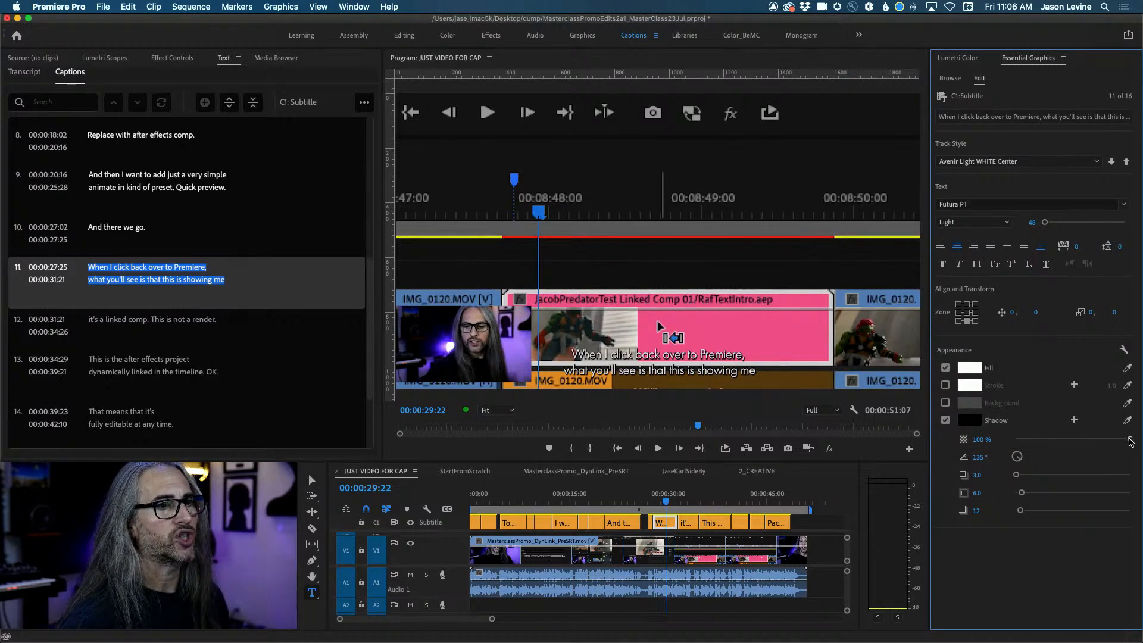
# Adjust the caption shadow to 65% opacity, 115° angle and 4.1 distance.
pyautogui.moveTo(1130, 441); pyautogui.dragTo(1090, 439)
pyautogui.moveTo(1017, 458)
pyautogui.mouseDown()
pyautogui.moveTo(1037, 458)
pyautogui.moveTo(1001, 469)
pyautogui.moveTo(1033, 463)
pyautogui.mouseUp()
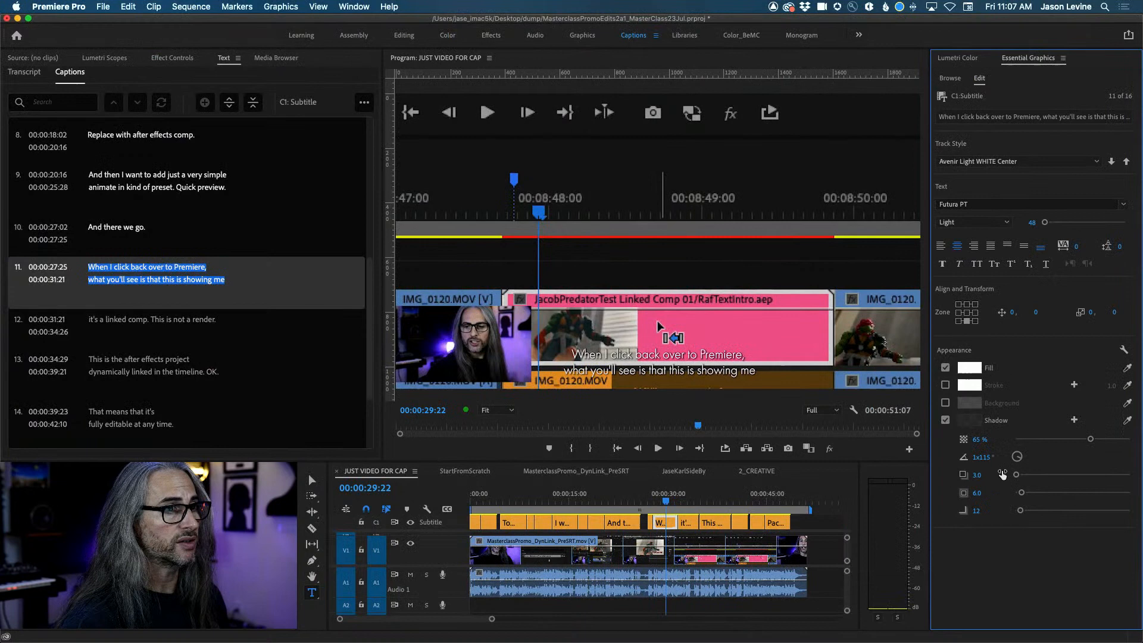
pyautogui.moveTo(933, 451); pyautogui.dragTo(970, 456)
pyautogui.moveTo(1032, 478); pyautogui.dragTo(1016, 477)
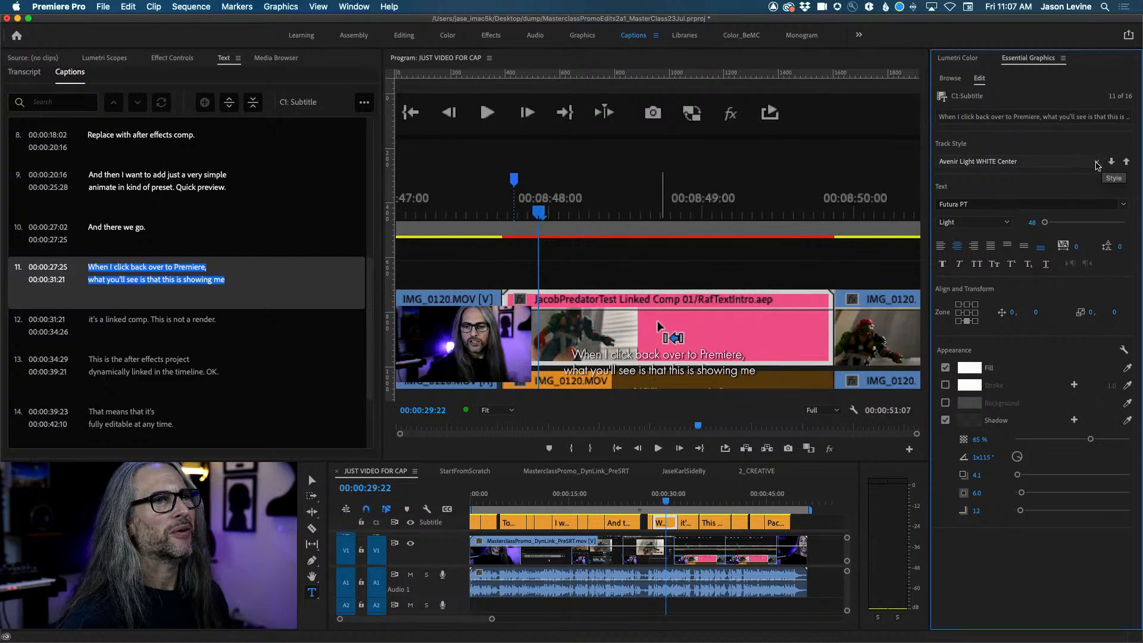
# Save the caption look as a new track style named 'FutureLightWHT+Shadow'.
pyautogui.click(1097, 163)
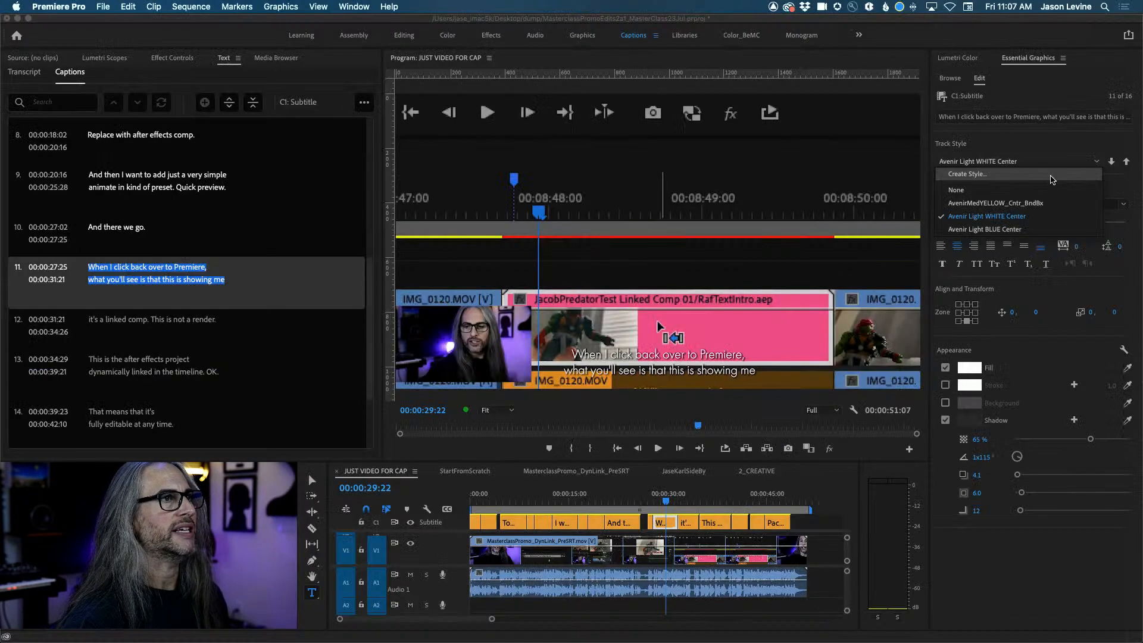
pyautogui.click(1050, 180)
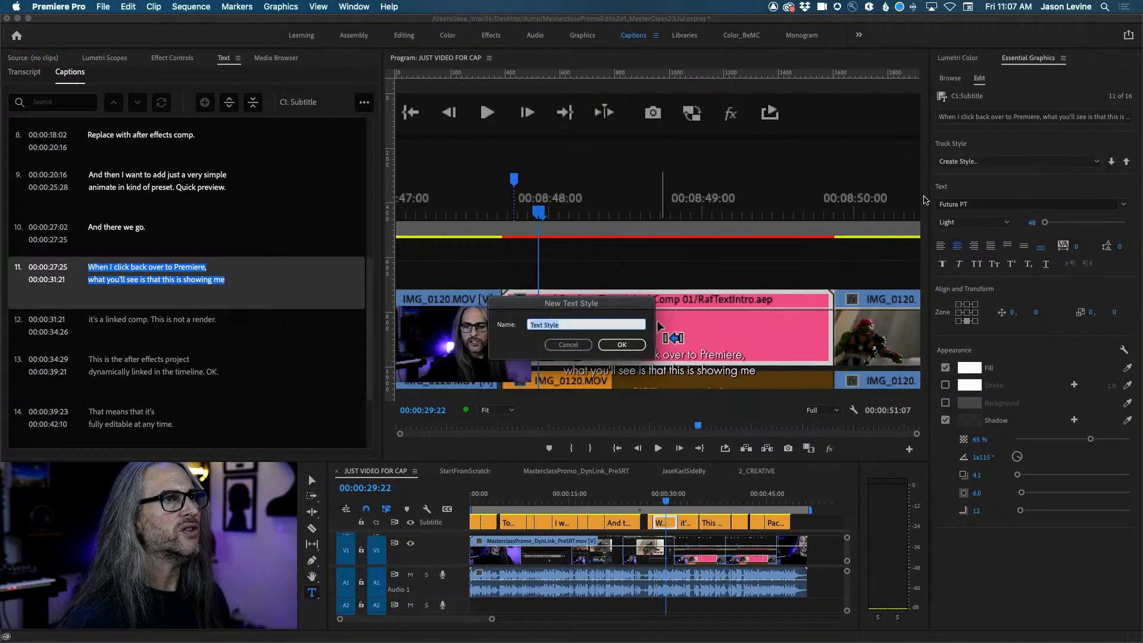
pyautogui.write('FutureLightWHT+Shadow')
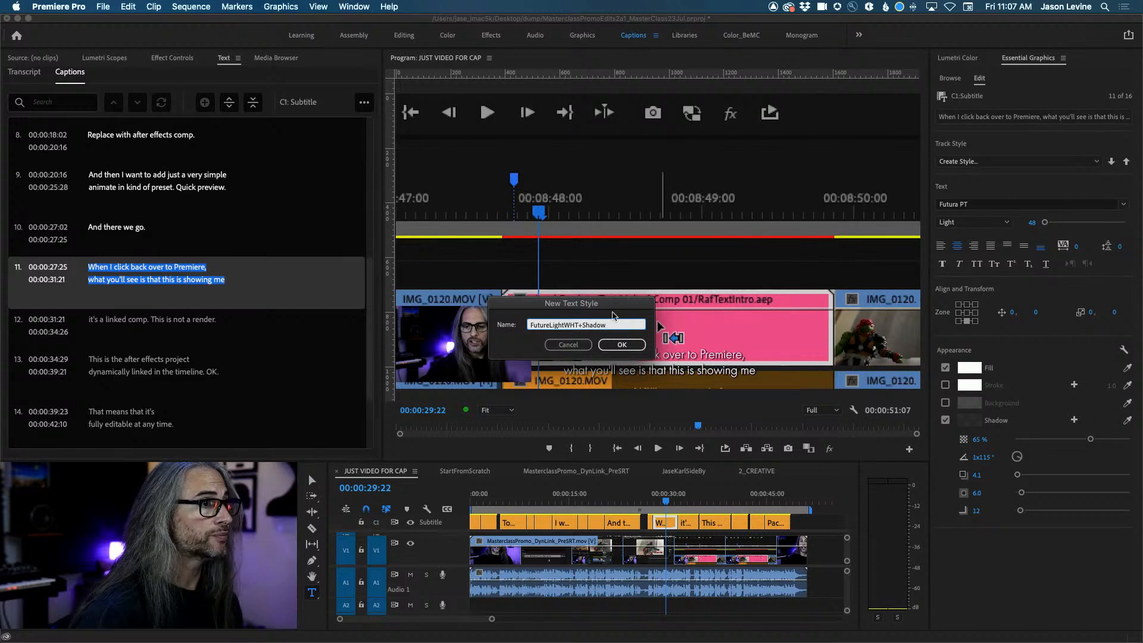
pyautogui.click(628, 344)
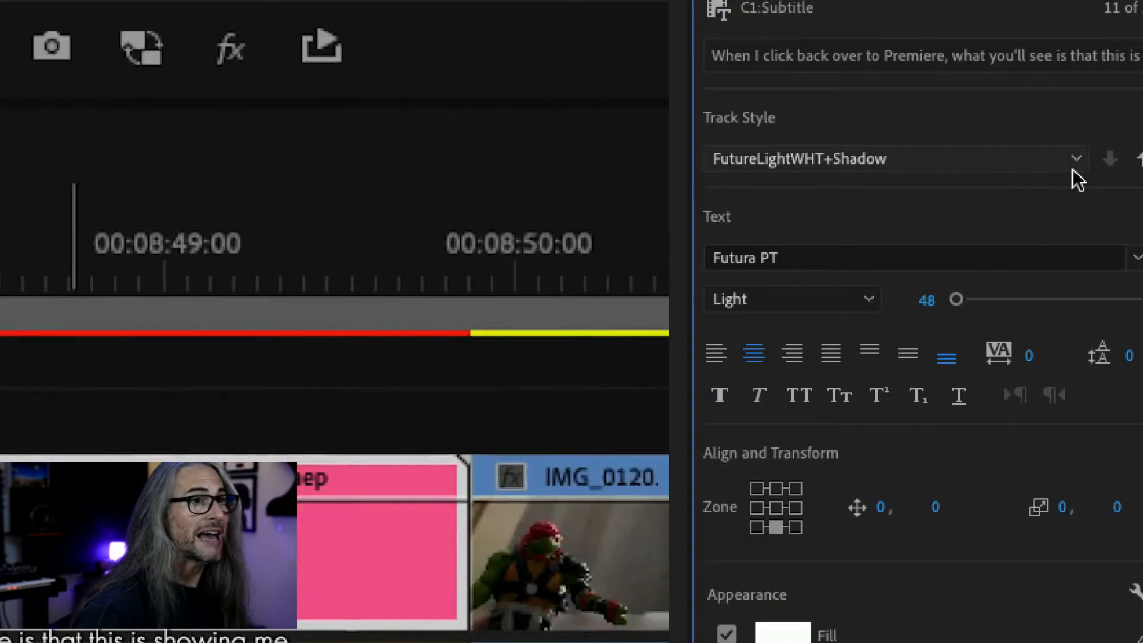
pyautogui.click(1095, 163)
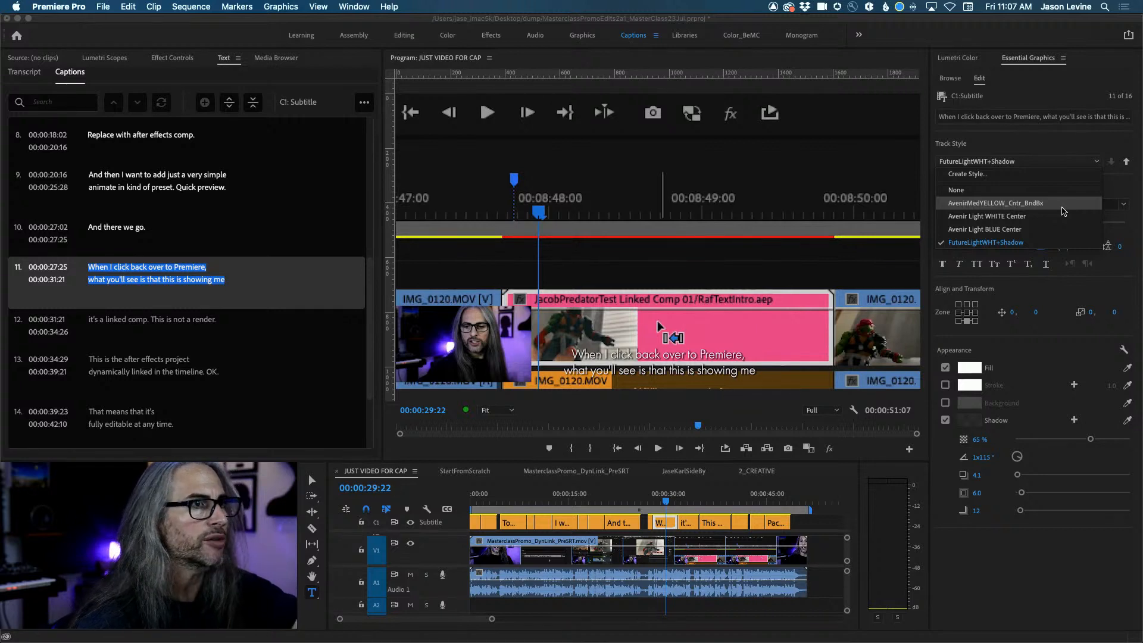
# Close the Track Style list and show the caption track's SRT and text-file export options.
pyautogui.click(1054, 144)
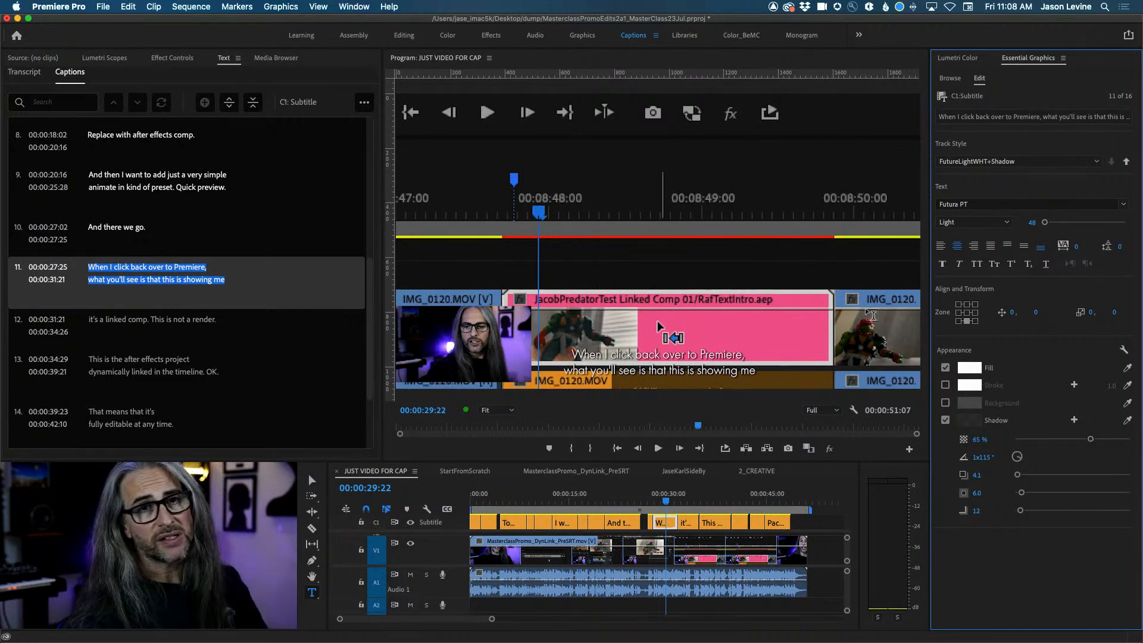
pyautogui.click(363, 103)
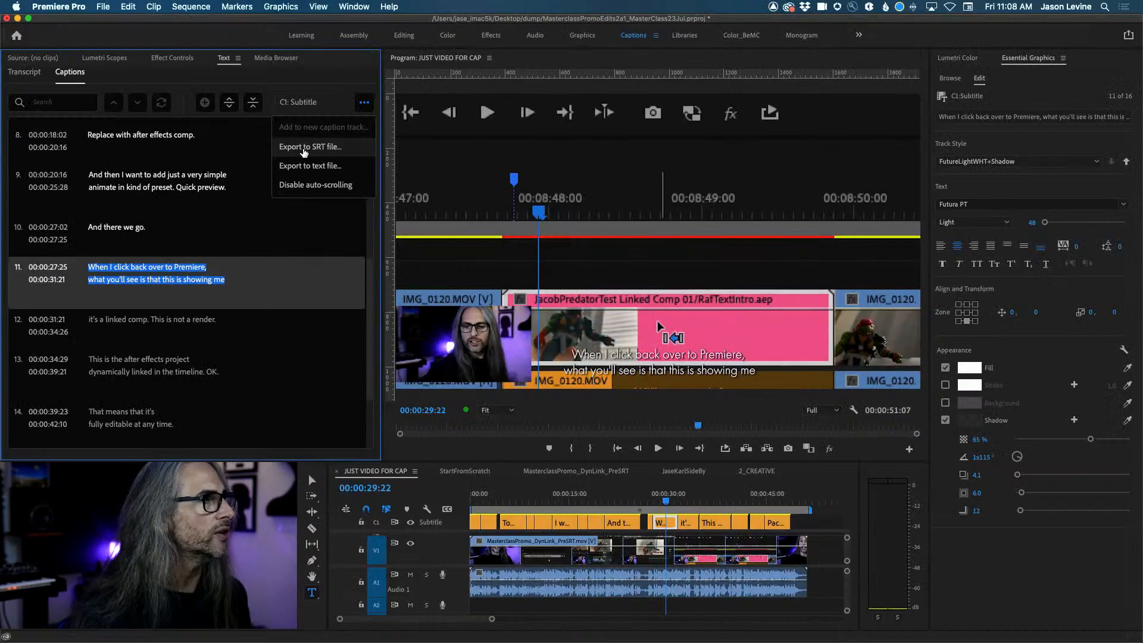
# Switch to the Captions workspace, activate the timeline, and start File > Export for JUST VIDEO FOR CAP.
pyautogui.click(536, 36)
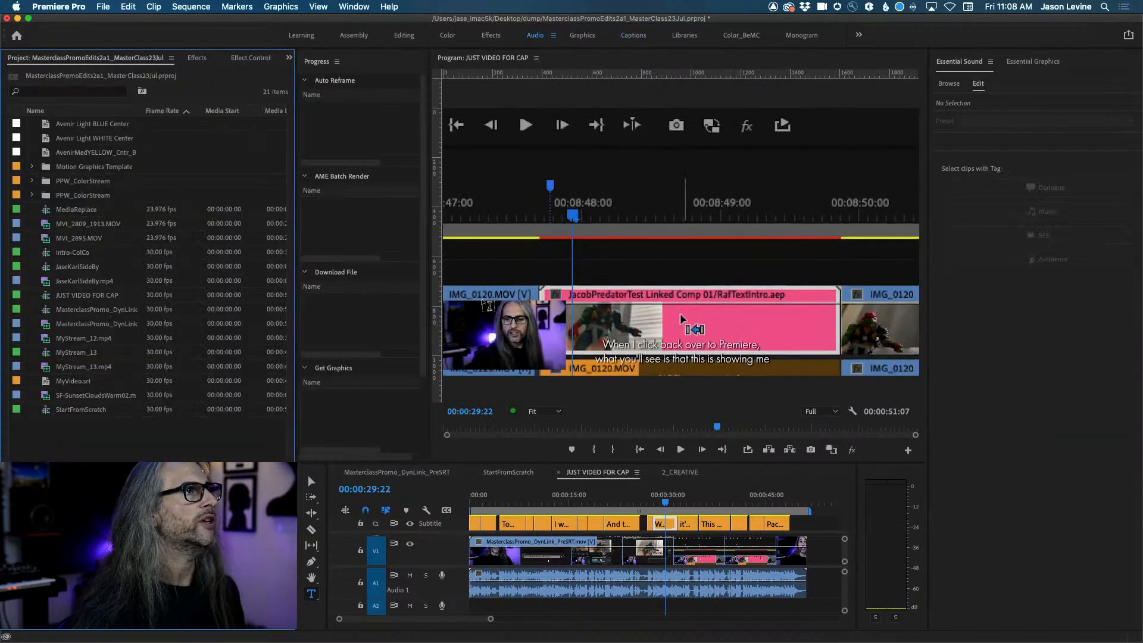
pyautogui.click(633, 35)
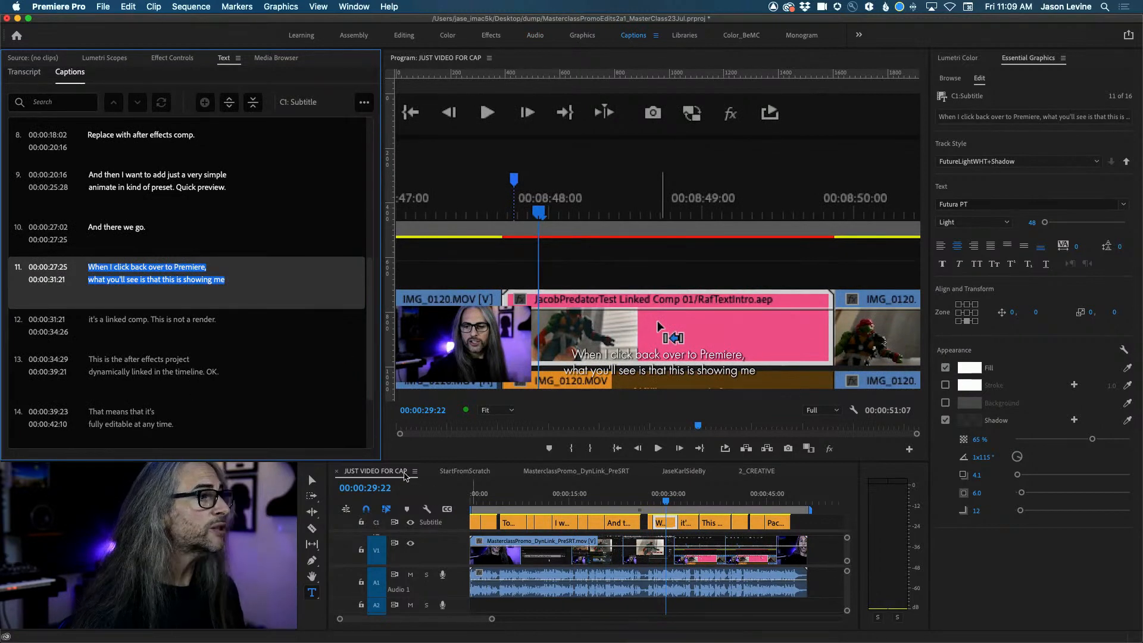
pyautogui.click(376, 473)
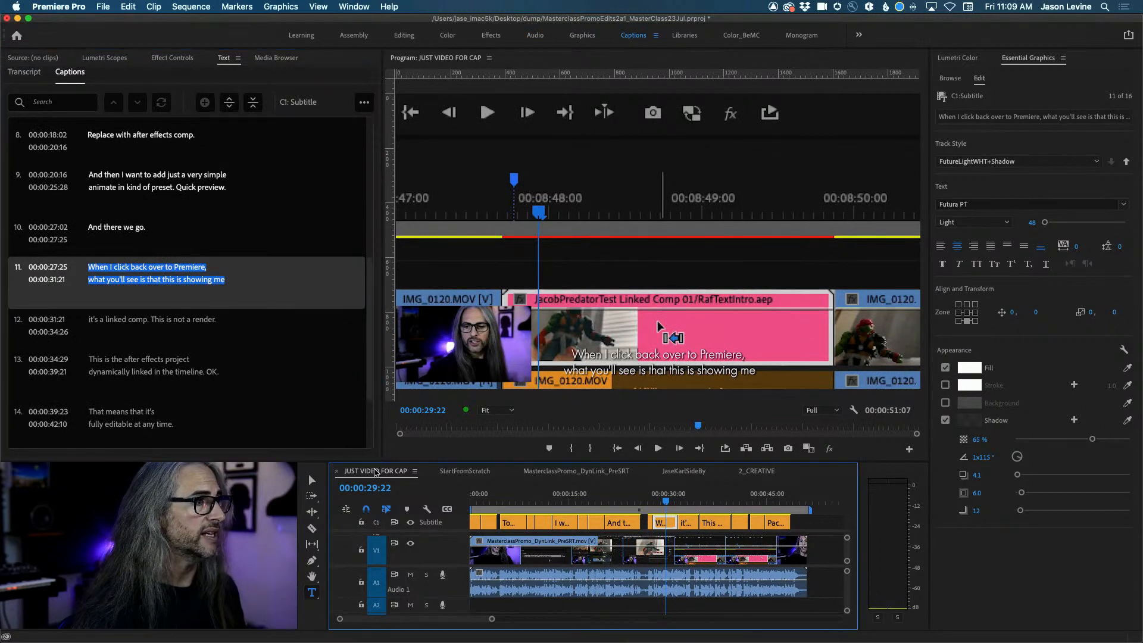
pyautogui.click(103, 6)
# Open Media export settings, set captions to Burn Captions Into Video, and scrub the preview.
pyautogui.moveTo(146, 333)
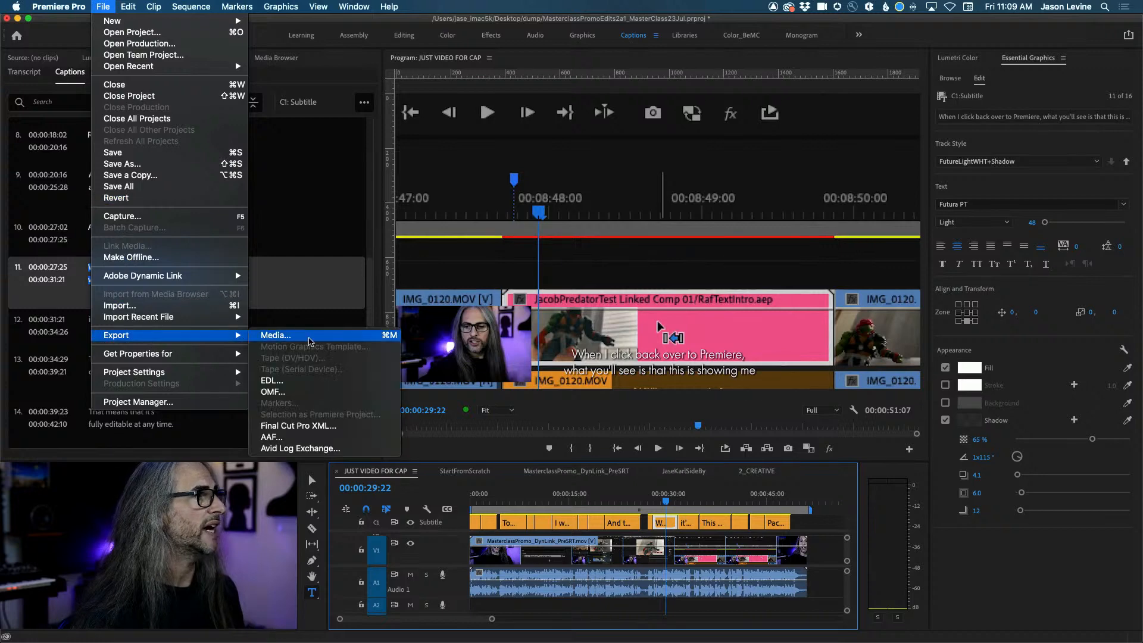
pyautogui.click(311, 337)
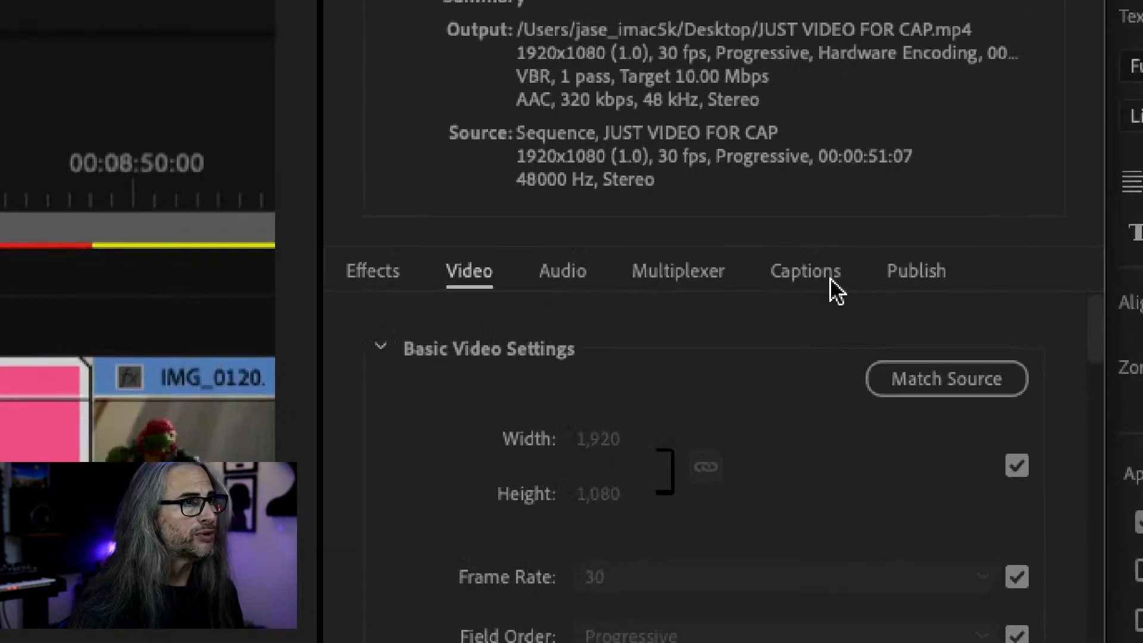
pyautogui.click(825, 278)
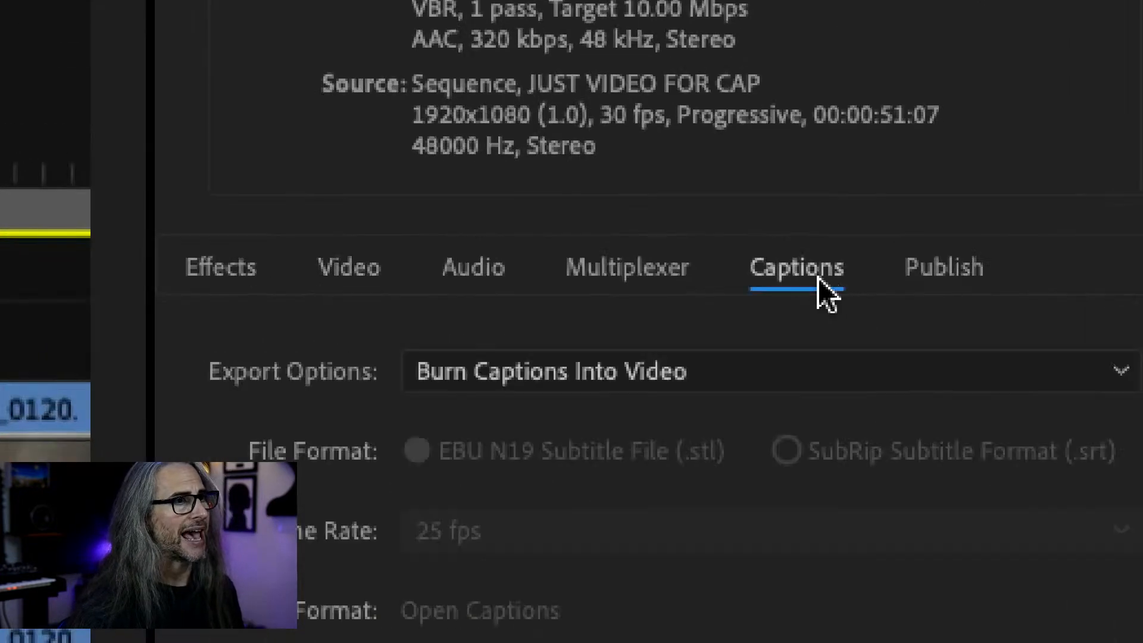
pyautogui.click(808, 373)
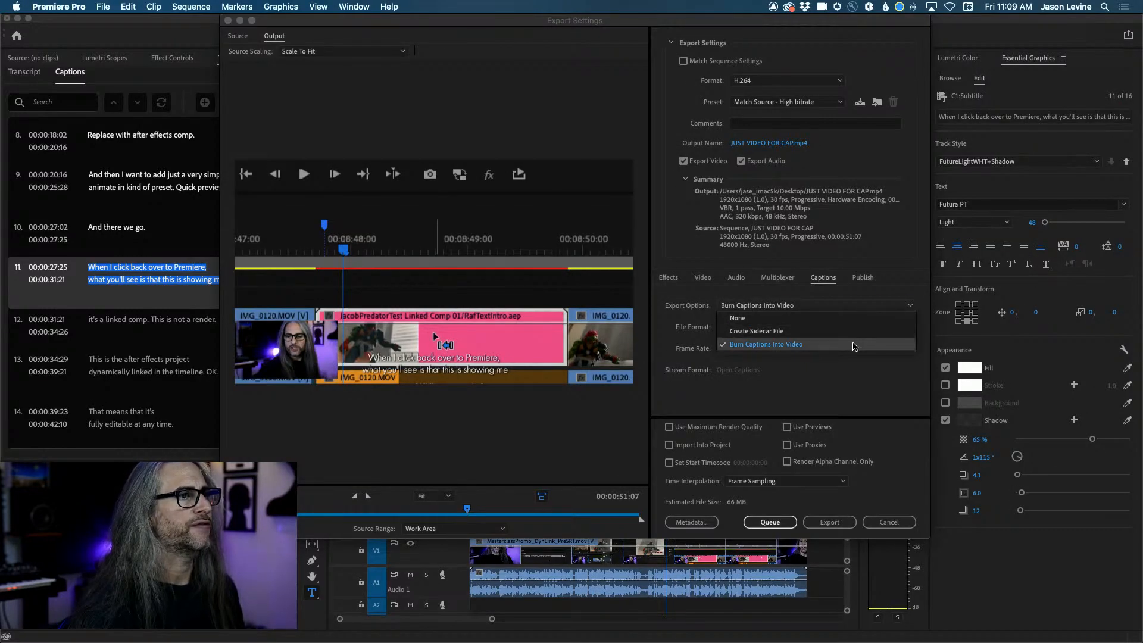
pyautogui.click(855, 347)
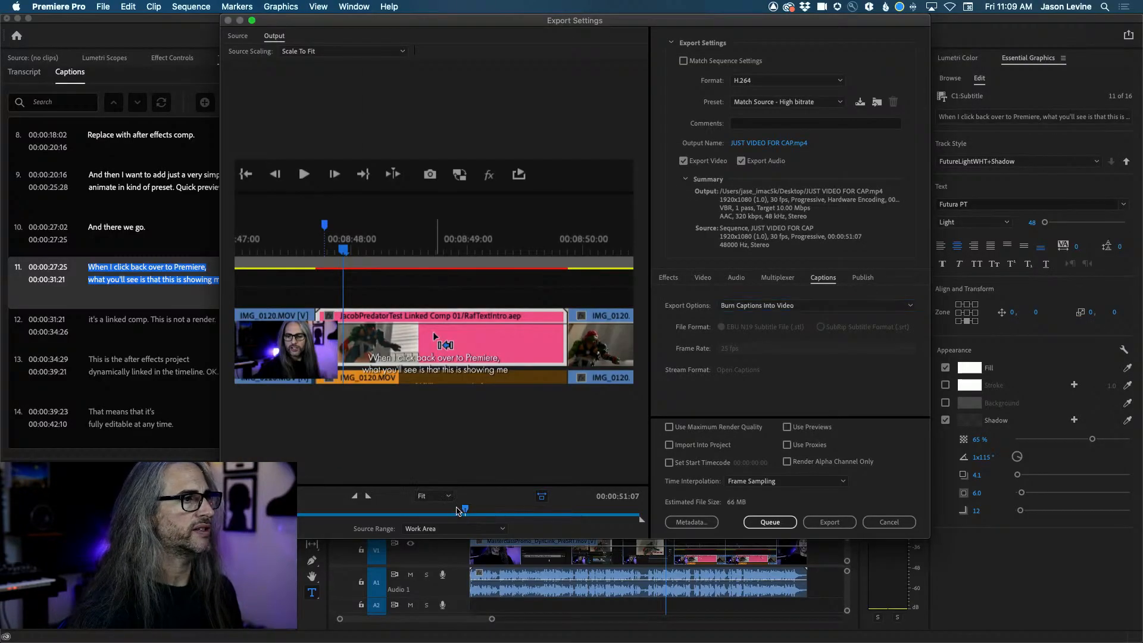
pyautogui.click(413, 512)
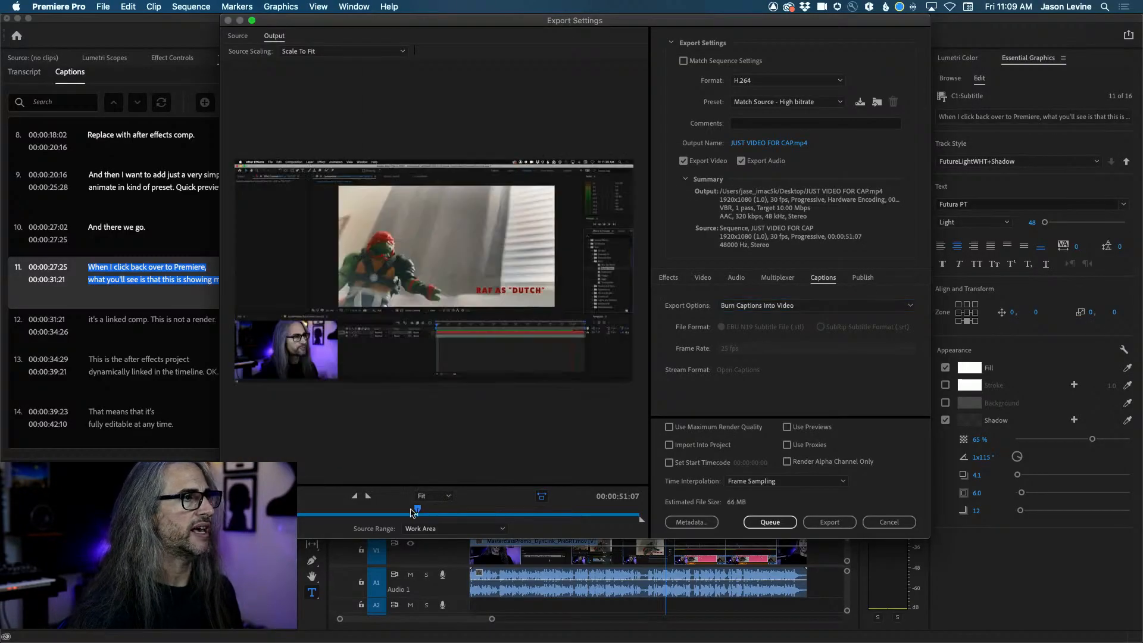
pyautogui.moveTo(414, 511)
pyautogui.mouseDown()
pyautogui.moveTo(384, 512)
pyautogui.moveTo(412, 512)
pyautogui.mouseUp()
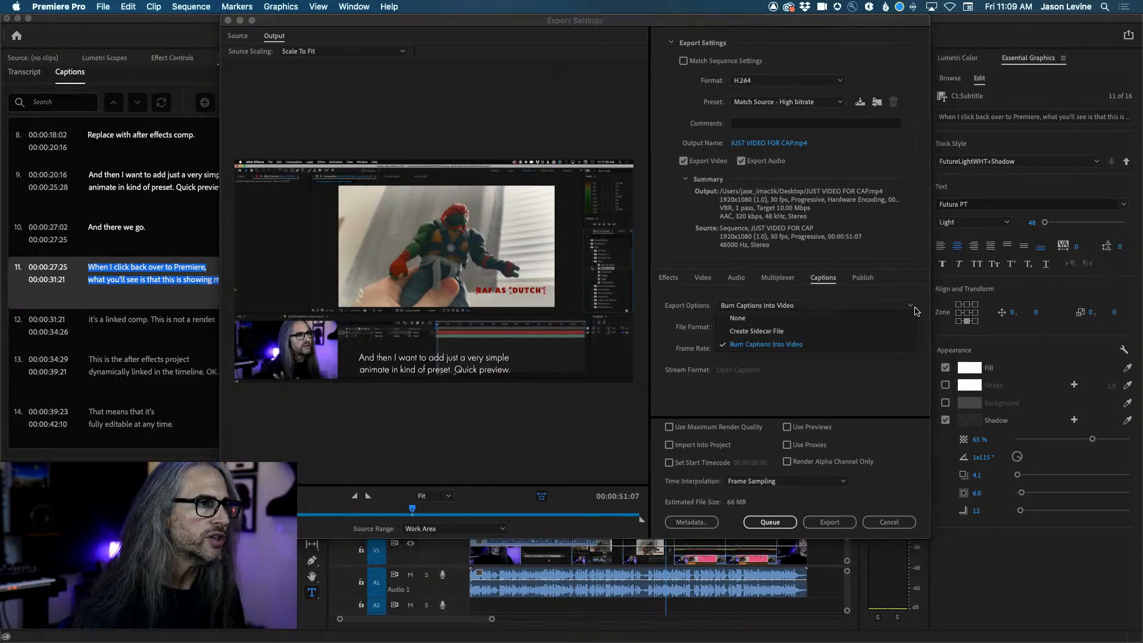
# Switch caption export to a SubRip (.srt) sidecar file, then cancel the export.
pyautogui.click(915, 311)
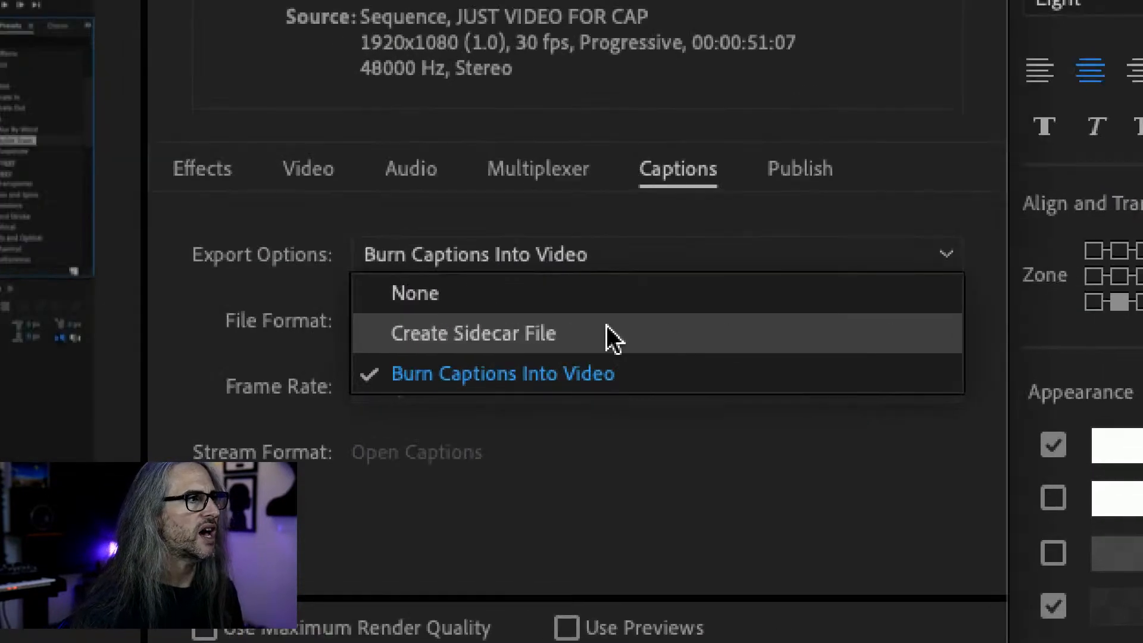
pyautogui.click(613, 334)
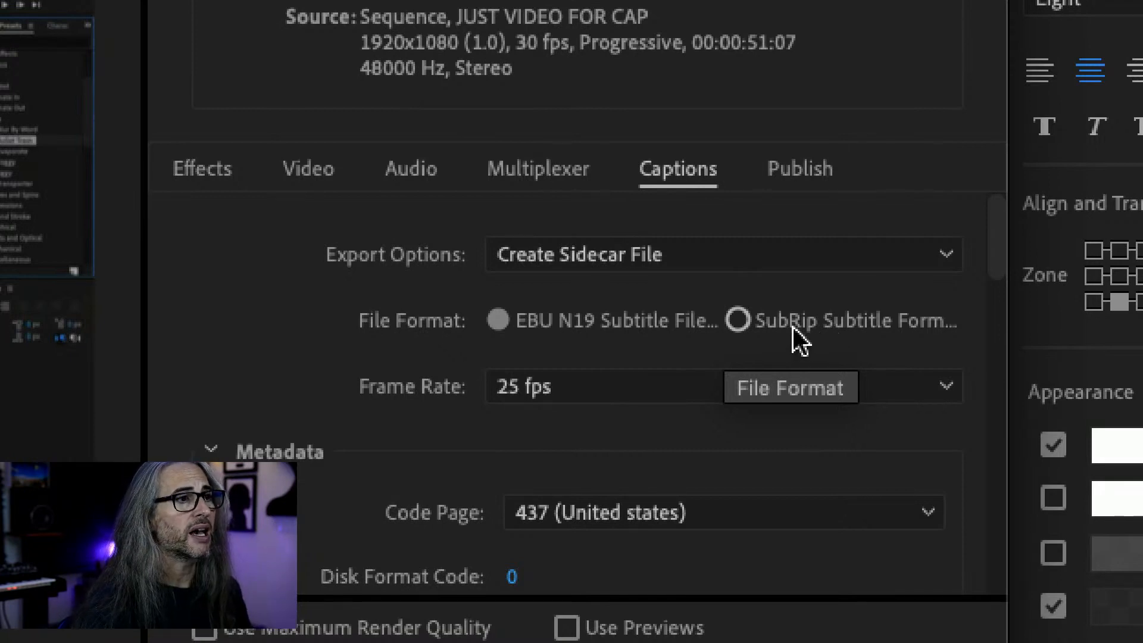
pyautogui.click(741, 321)
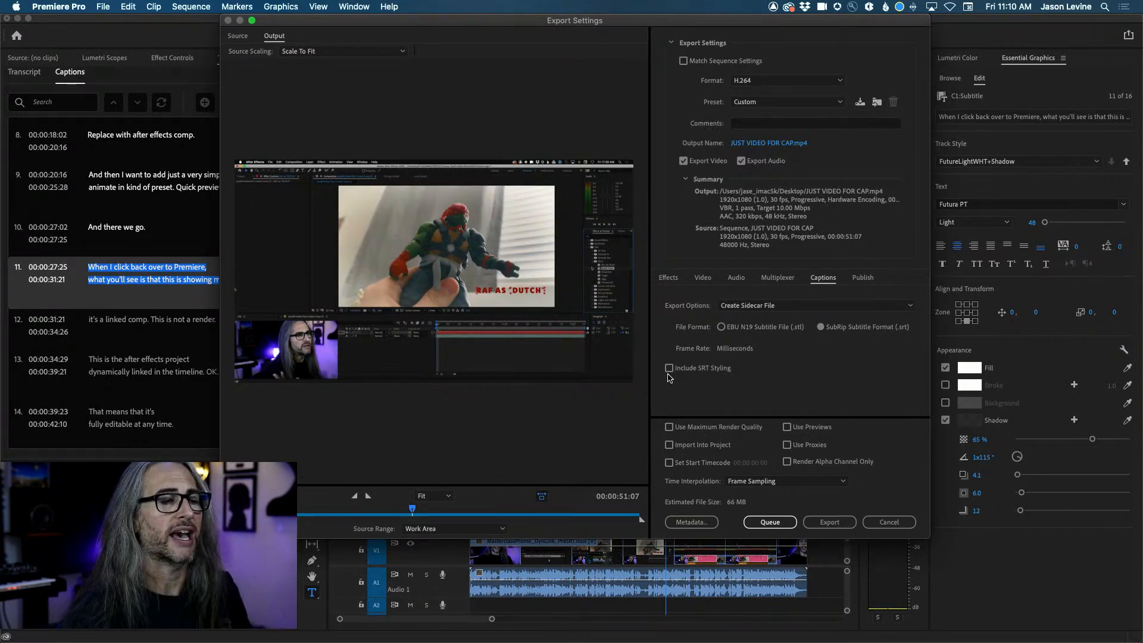
pyautogui.click(876, 523)
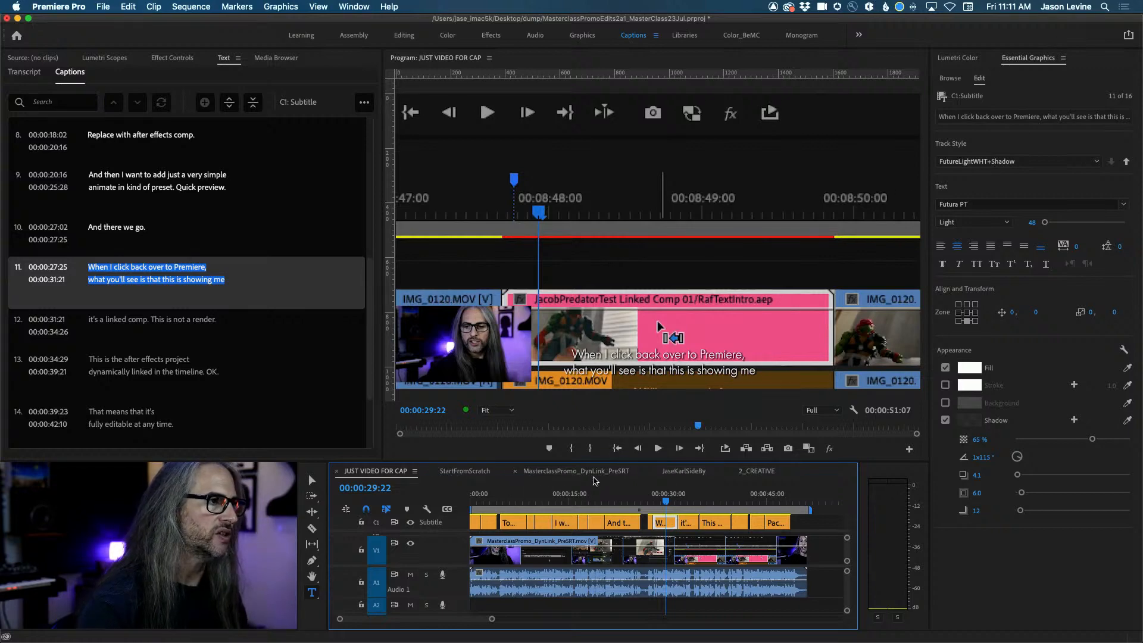
# Switch the timeline to the 2_CREATIVE sequence showing the title 'The MOOG - THE ROGUE'.
pyautogui.click(758, 474)
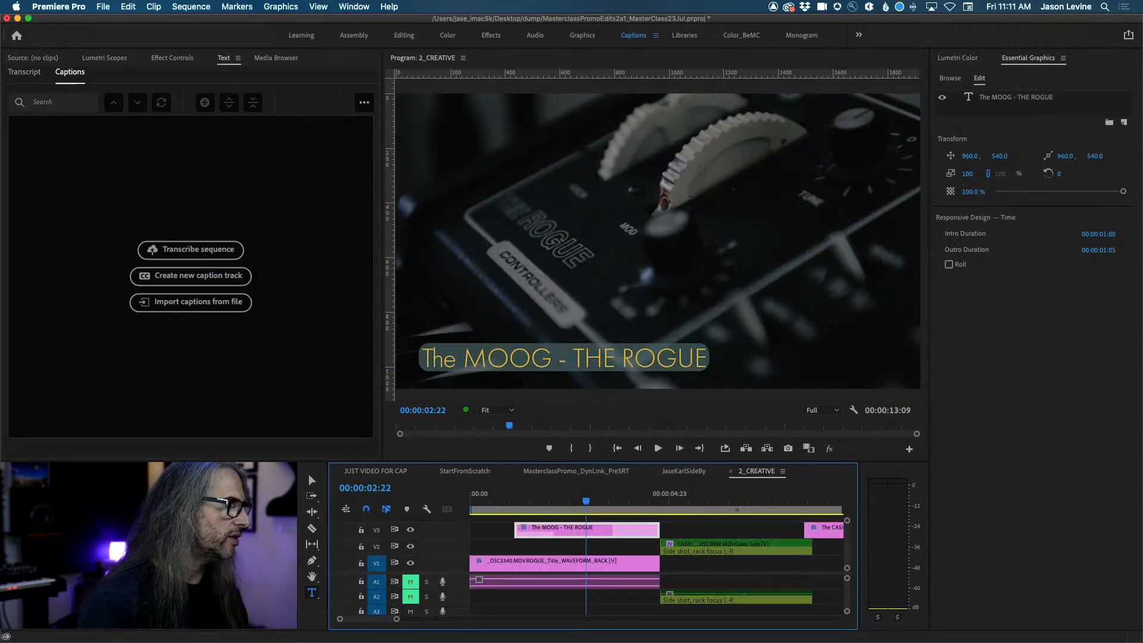
# Open the 4_MATCH sequence from the Project panel and zoom in on its opening clips.
pyautogui.hotkey('shift', '1')
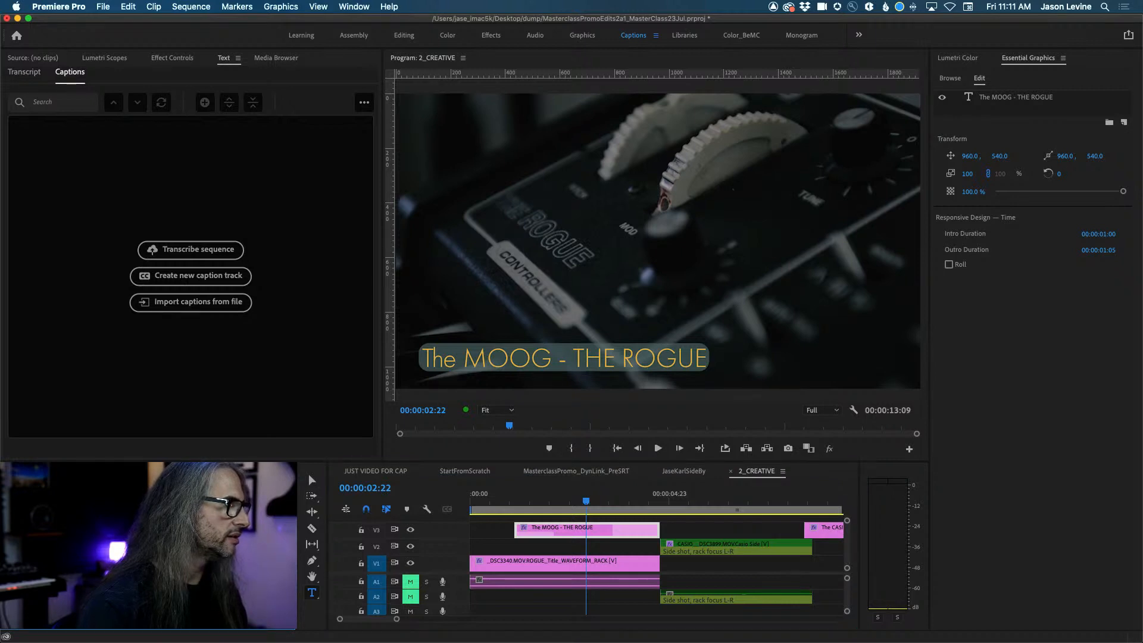
pyautogui.doubleClick(143, 554)
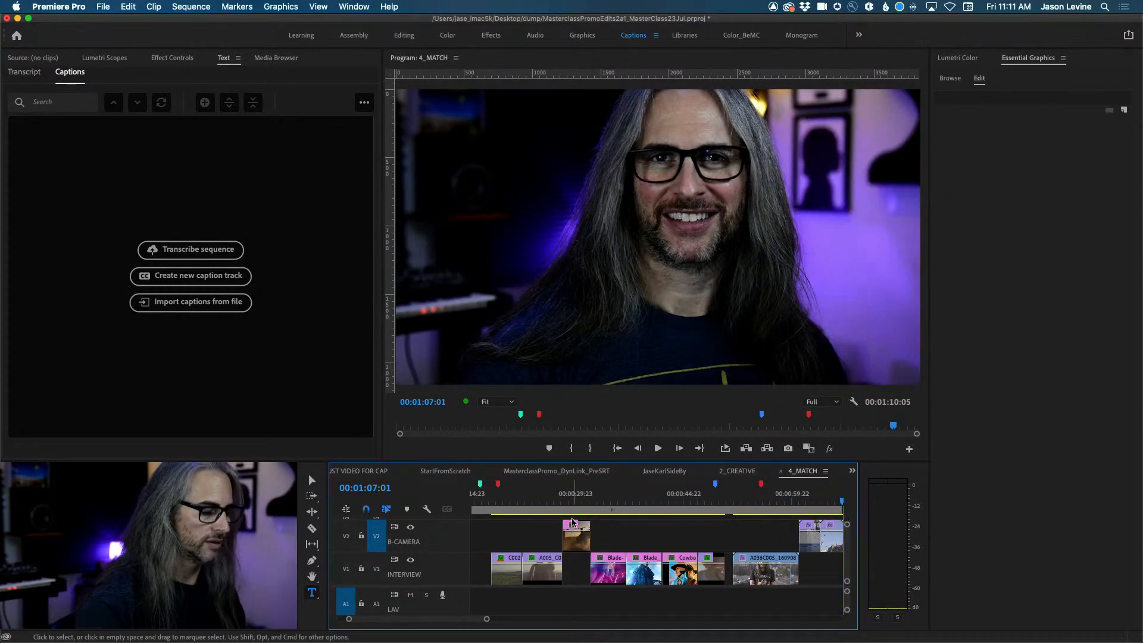
pyautogui.press('-')
pyautogui.moveTo(796, 499); pyautogui.dragTo(566, 499)
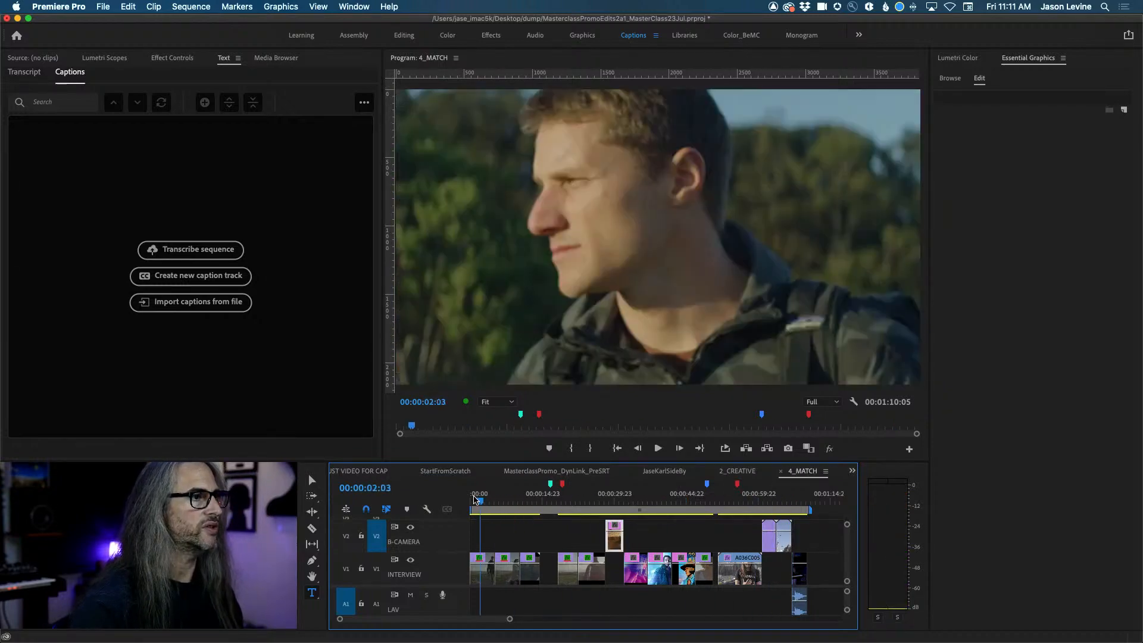
pyautogui.click(475, 499)
pyautogui.moveTo(474, 499); pyautogui.dragTo(499, 501)
pyautogui.press('=')
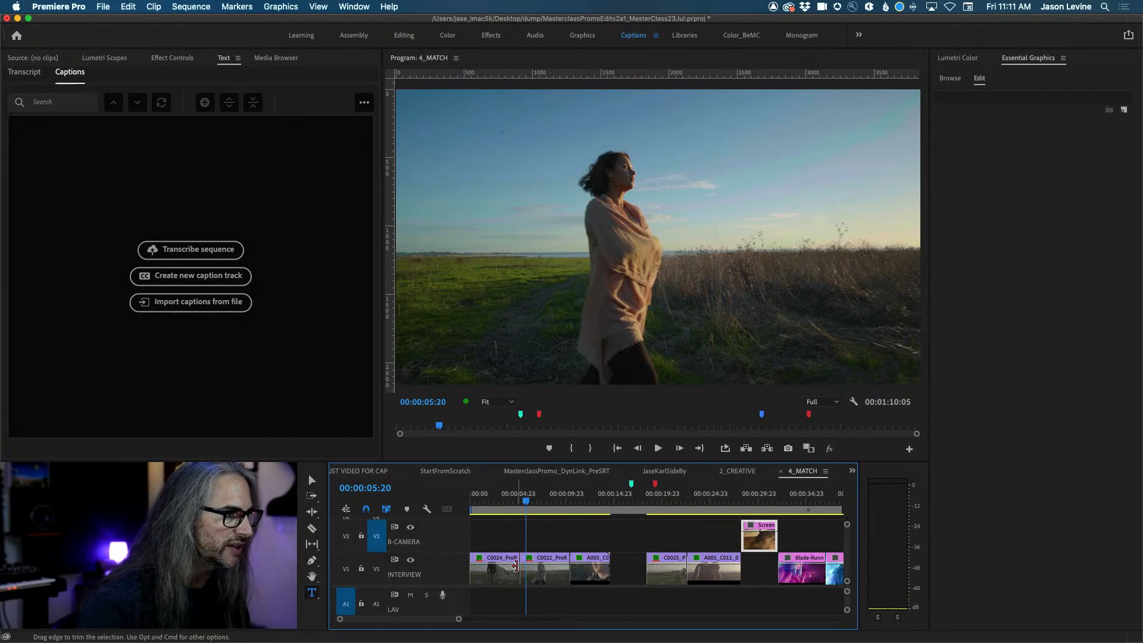
# Ripple-trim the tails of C0024 and A005 so later clips move earlier, then return to the start.
pyautogui.moveTo(514, 567); pyautogui.dragTo(551, 572)
pyautogui.moveTo(654, 574); pyautogui.dragTo(604, 575)
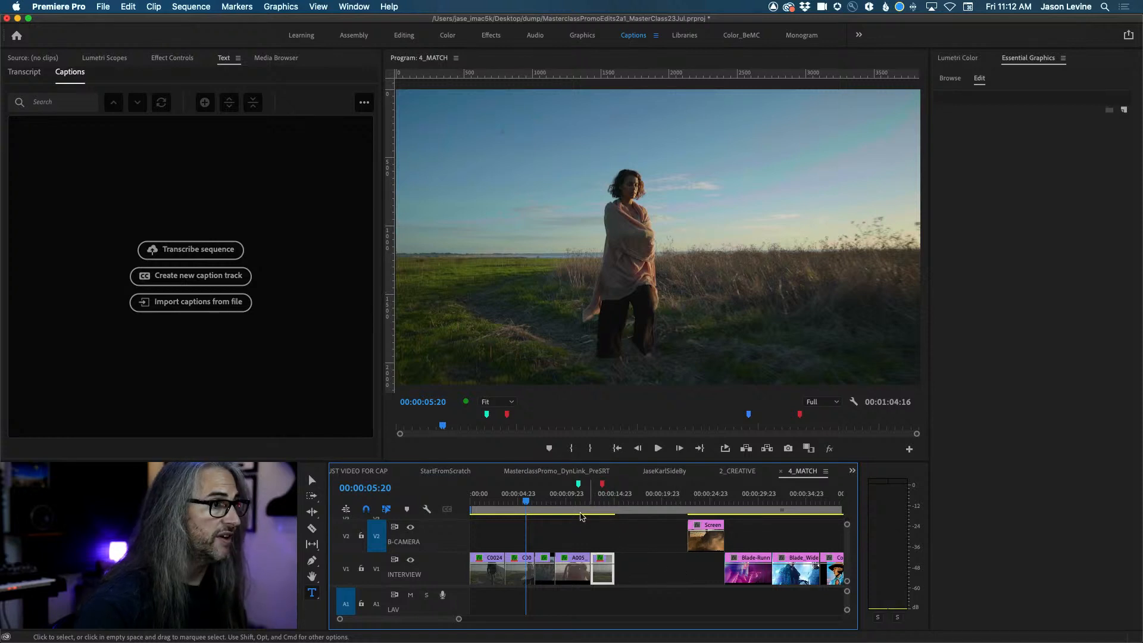
pyautogui.moveTo(526, 502); pyautogui.dragTo(448, 505)
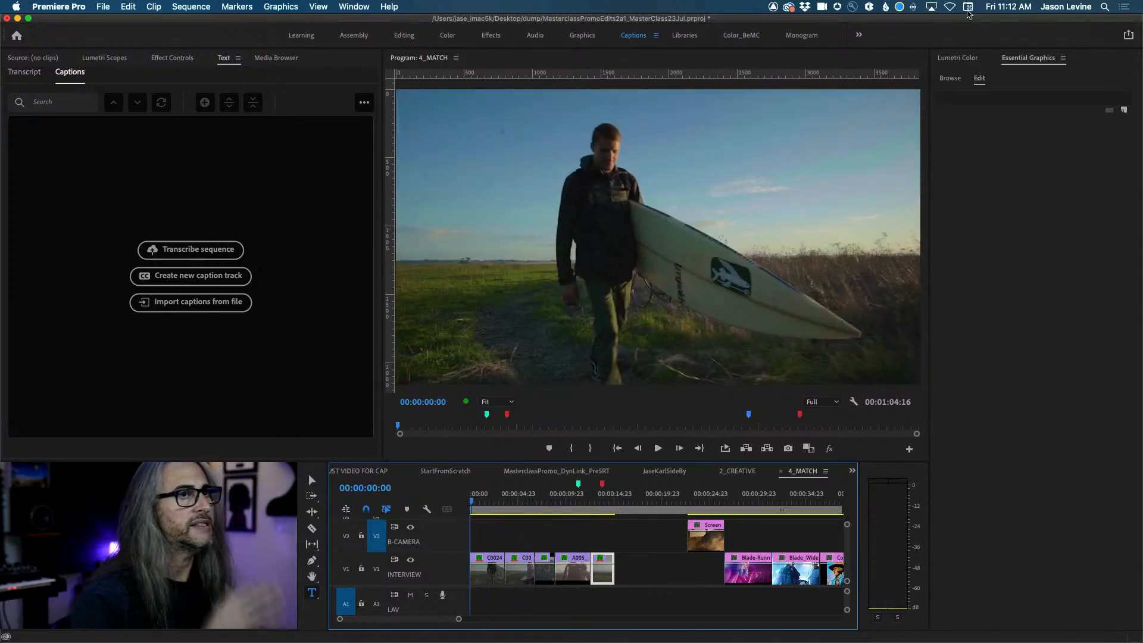
# Show the Essential Graphics template browser and dock the Effects panel in the upper-left group.
pyautogui.click(1031, 61)
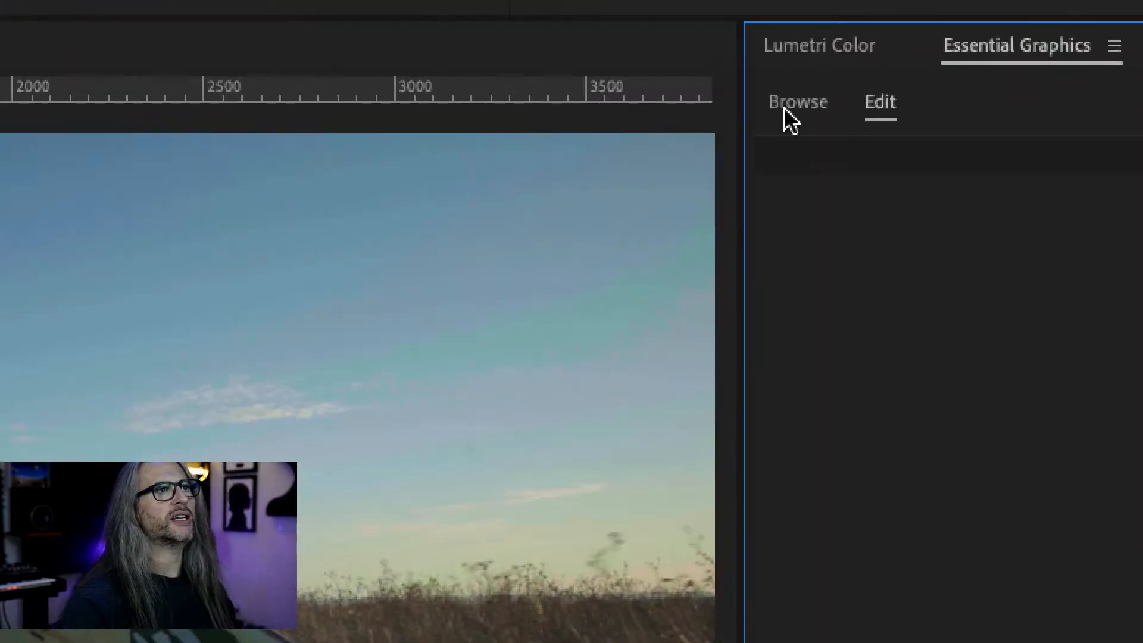
pyautogui.click(786, 110)
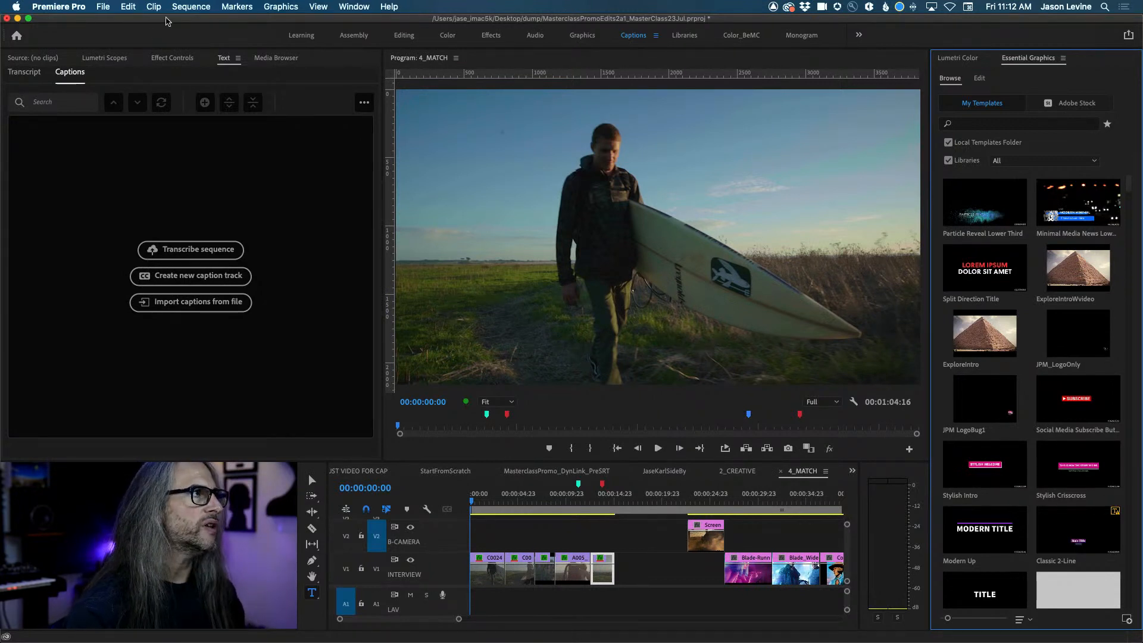
pyautogui.click(310, 475)
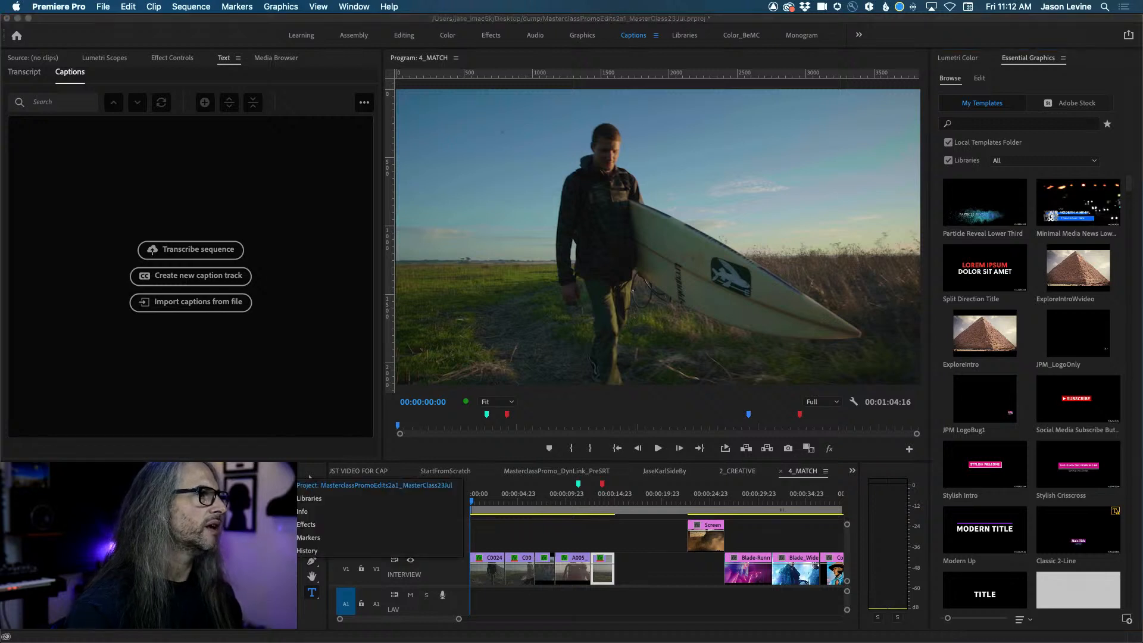
pyautogui.click(311, 525)
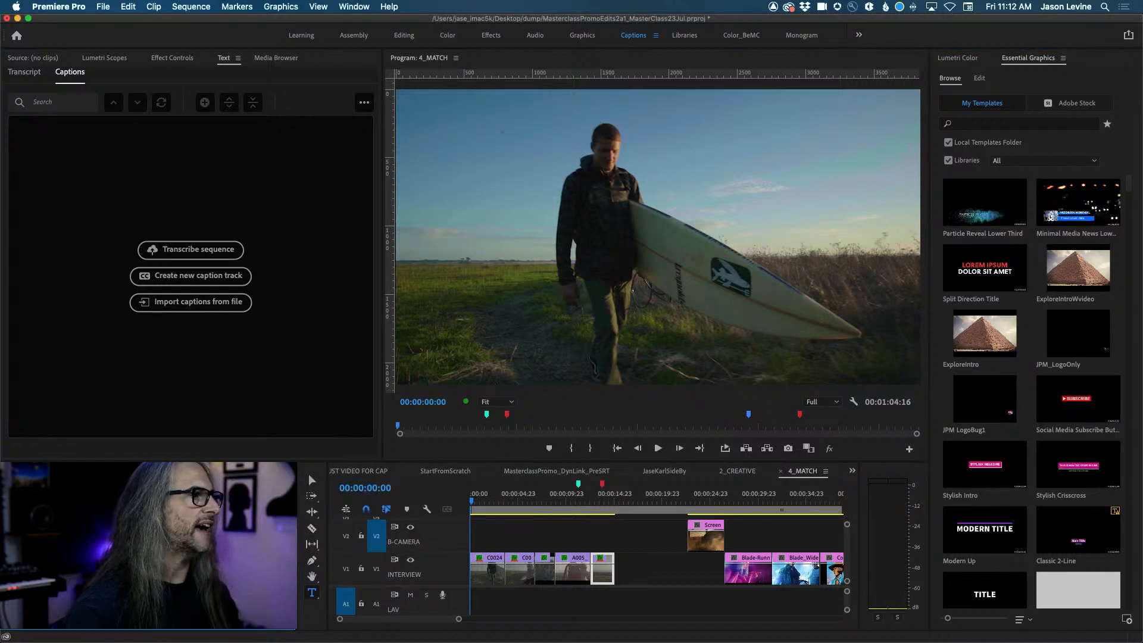
pyautogui.moveTo(250, 471); pyautogui.dragTo(210, 189)
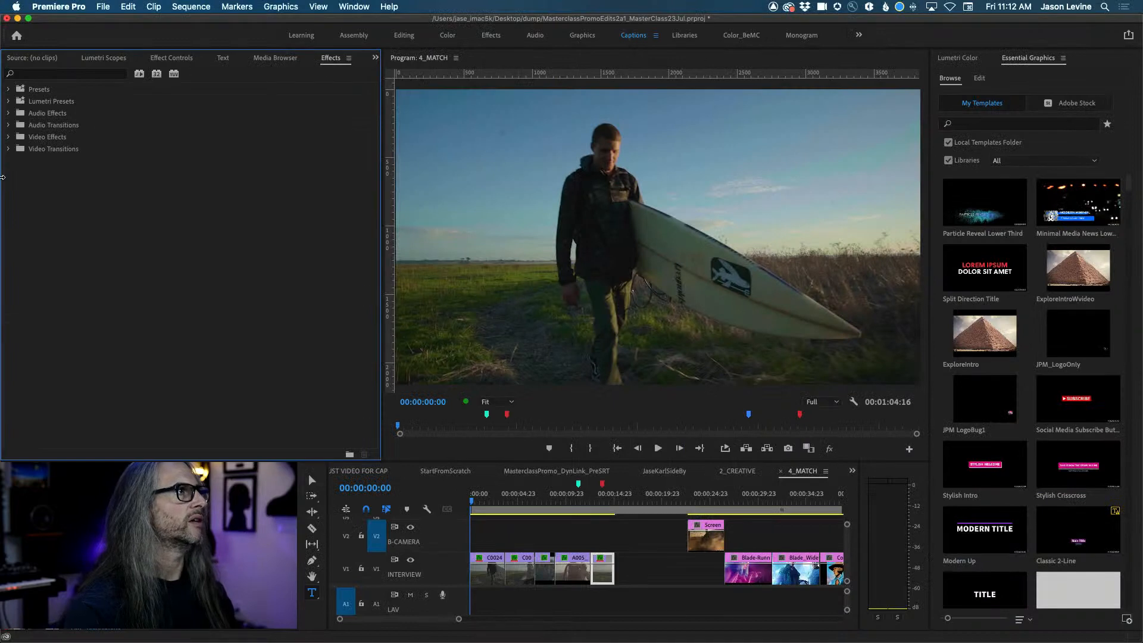
# Apply the Cross Zoom transition to the C0024–C0022 cut on V1 and preview it.
pyautogui.click(8, 149)
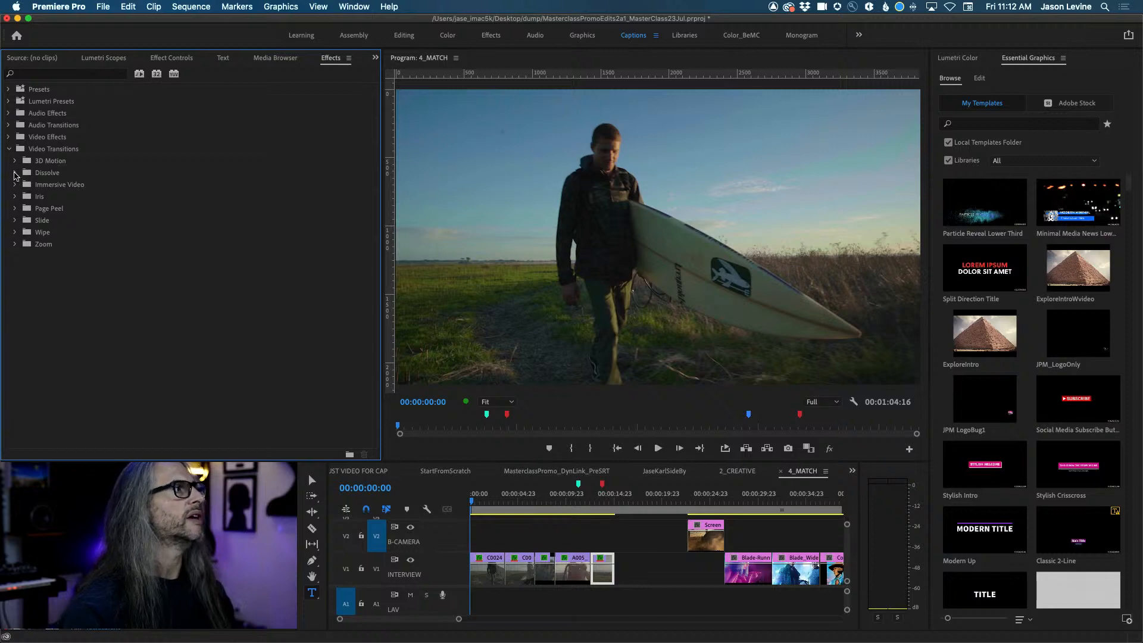
pyautogui.click(15, 173)
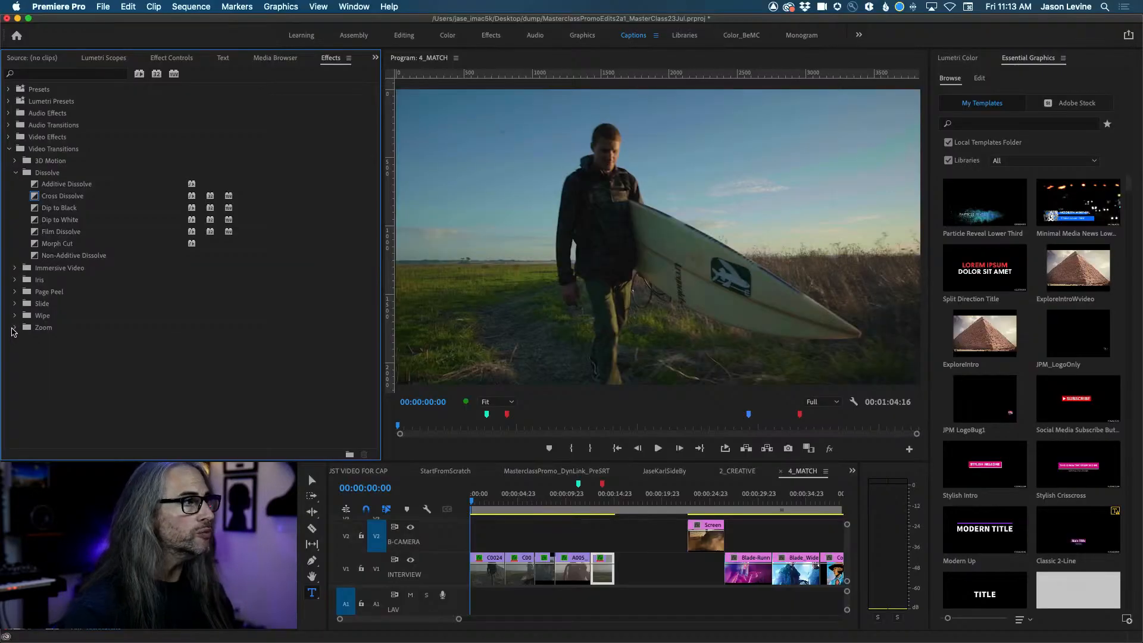
pyautogui.click(40, 355)
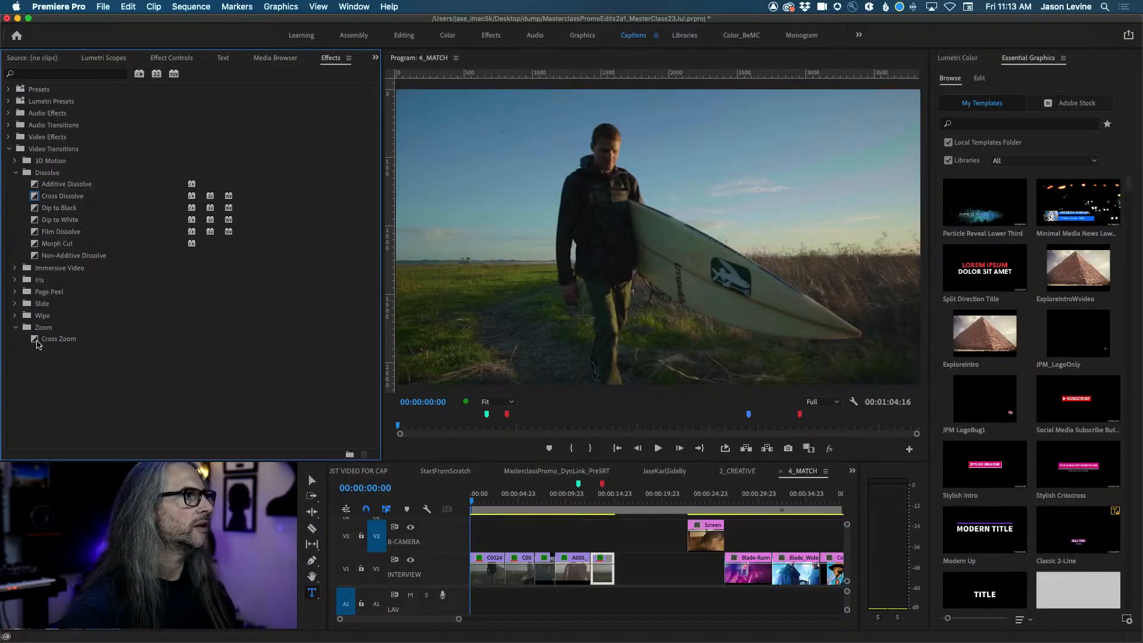
pyautogui.moveTo(37, 344); pyautogui.dragTo(505, 570)
pyautogui.click(494, 503)
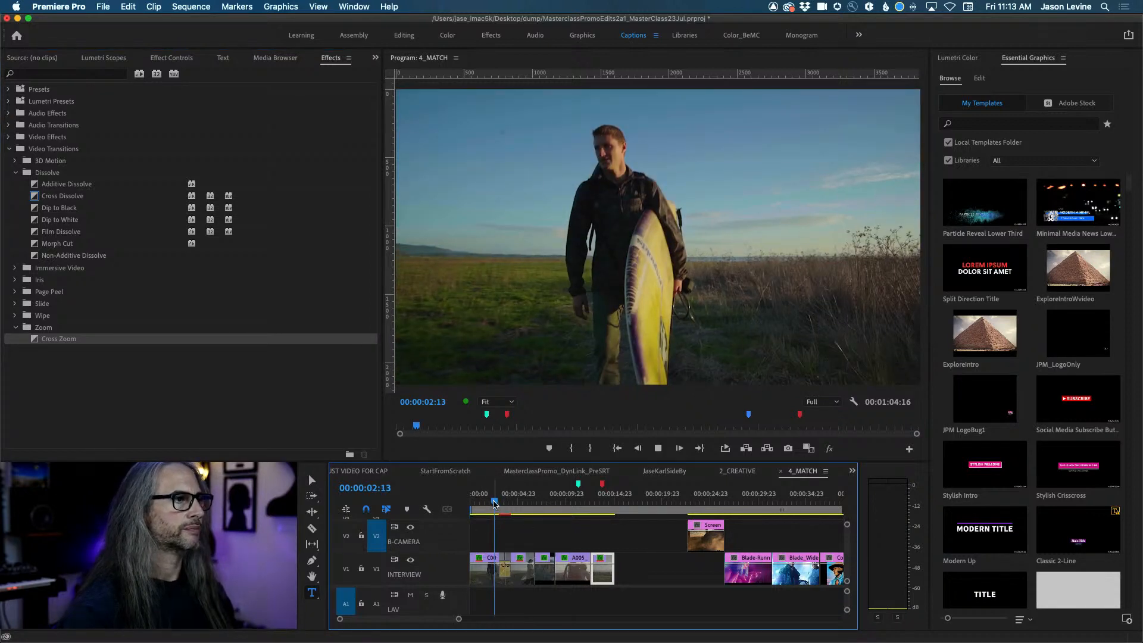
pyautogui.moveTo(495, 503)
pyautogui.mouseDown()
pyautogui.moveTo(559, 500)
pyautogui.moveTo(494, 500)
pyautogui.mouseUp()
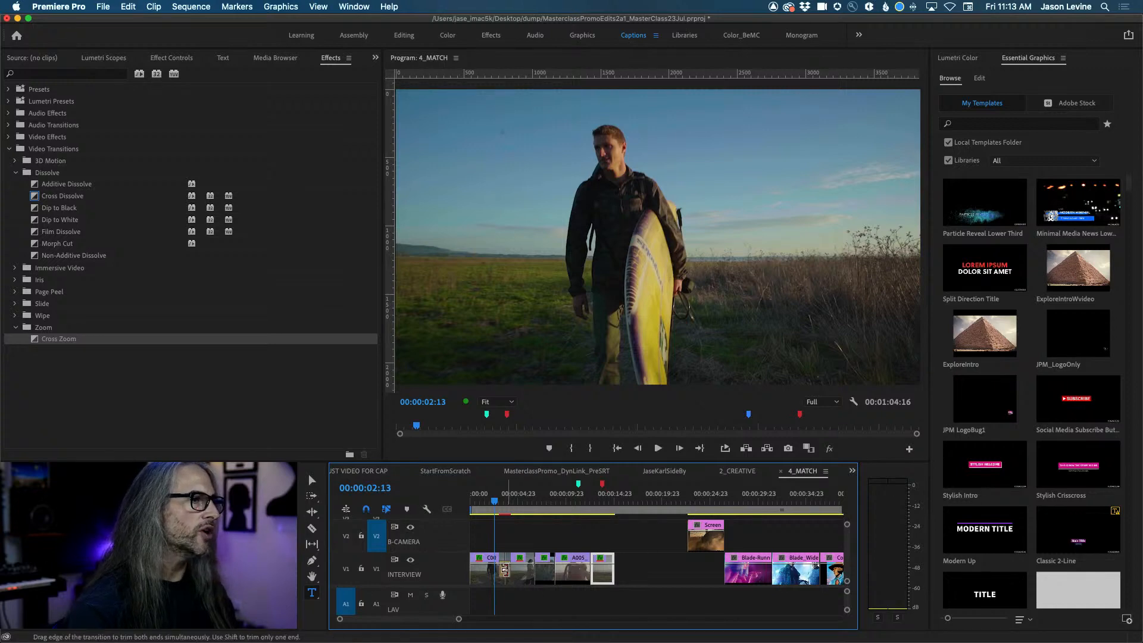
pyautogui.press('=')
pyautogui.press('=')
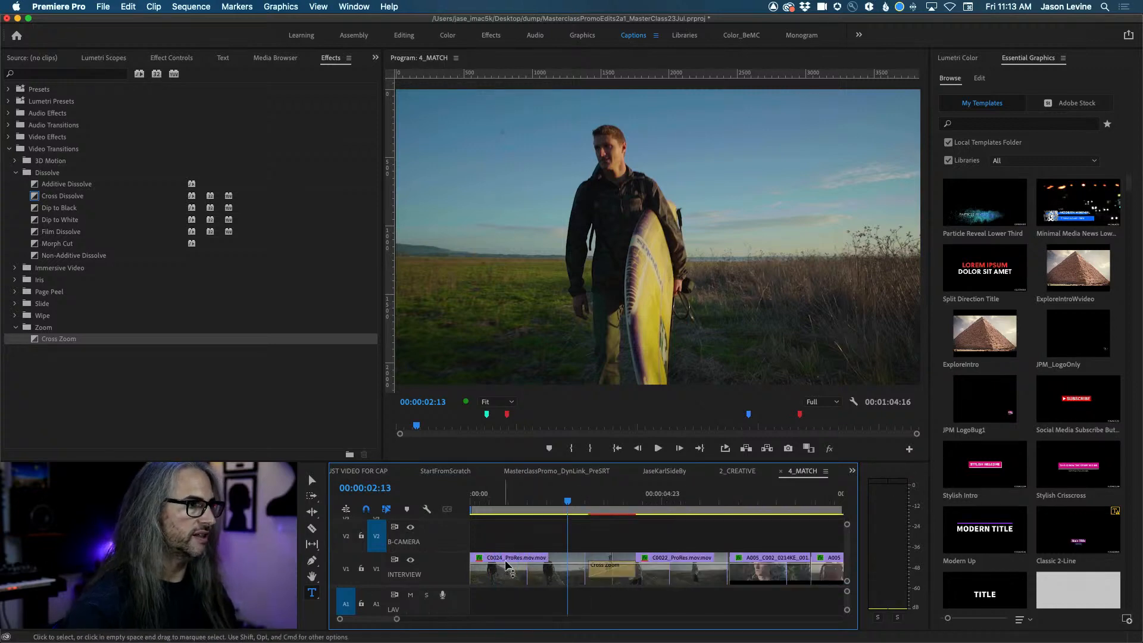
pyautogui.moveTo(568, 505)
pyautogui.mouseDown()
pyautogui.moveTo(639, 509)
pyautogui.moveTo(570, 507)
pyautogui.moveTo(637, 508)
pyautogui.moveTo(582, 509)
pyautogui.mouseUp()
# Delete the Cross Zoom transition and move the playhead back to 00:00:02:00.
pyautogui.click(609, 573)
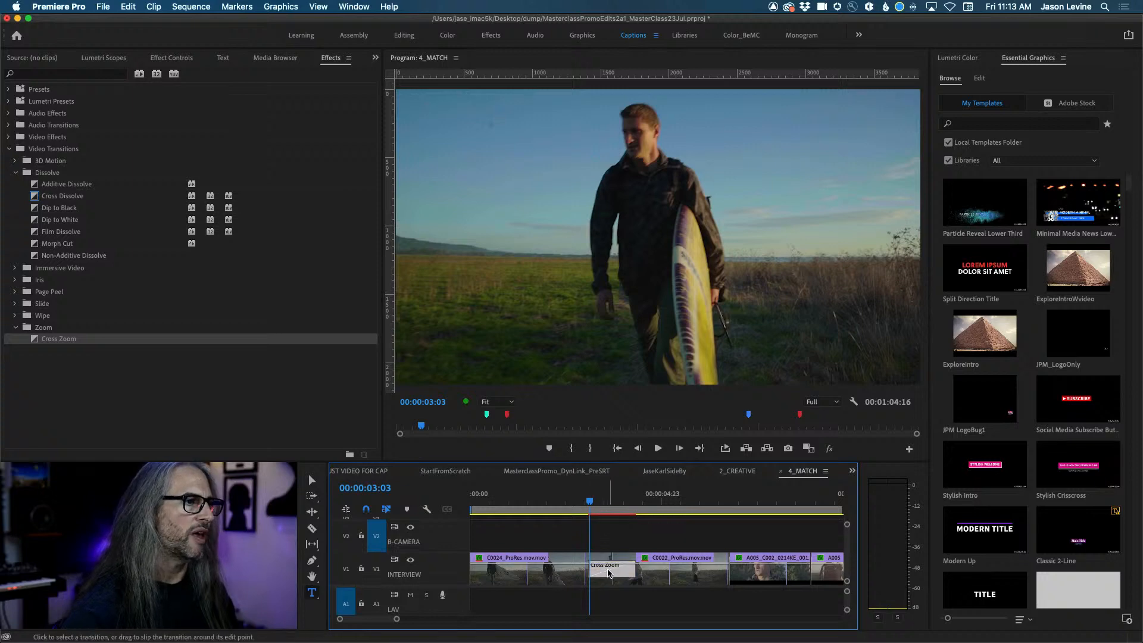
pyautogui.press('Delete')
pyautogui.moveTo(589, 507); pyautogui.dragTo(546, 505)
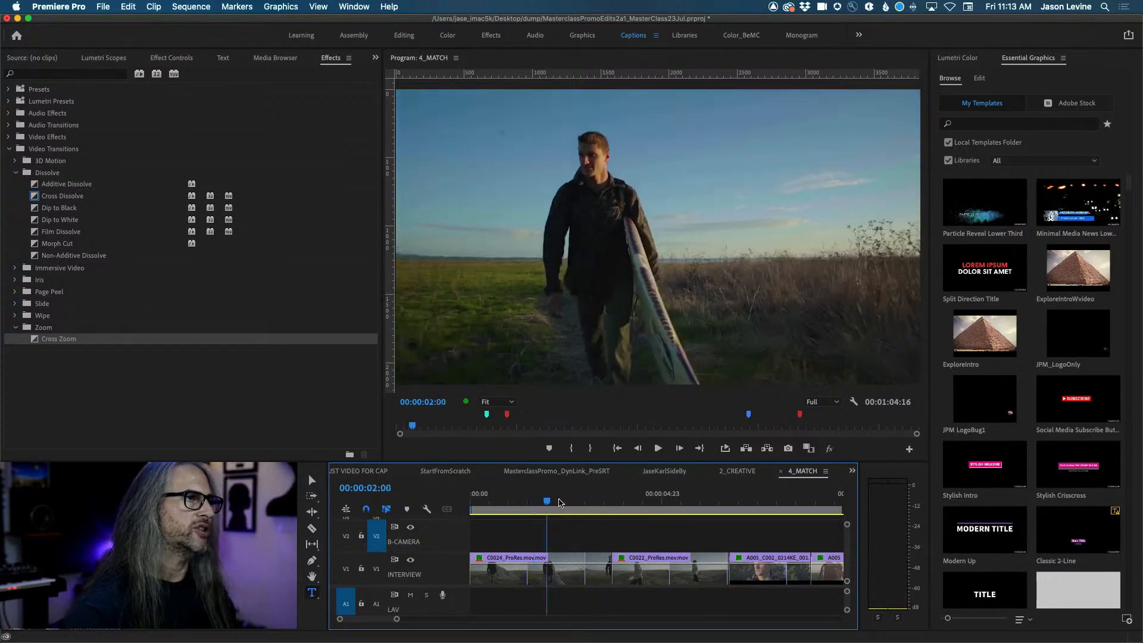
# Place the playhead at 00:00:02:08 and zoom the 4_MATCH timeline out to show more clips.
pyautogui.click(560, 502)
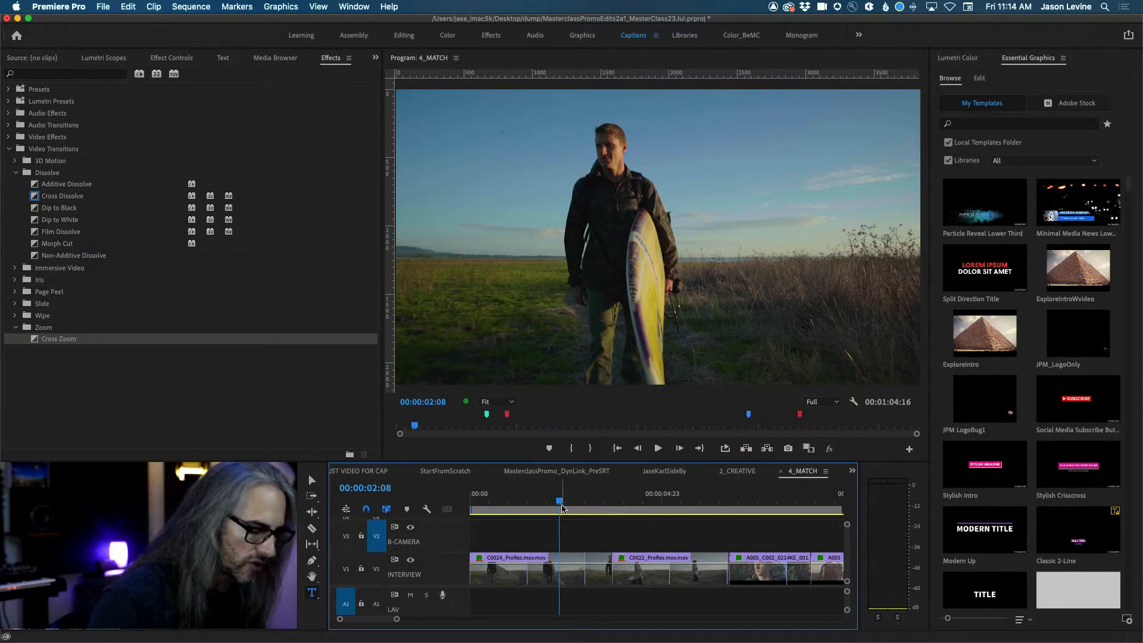
pyautogui.press('-')
pyautogui.press('-')
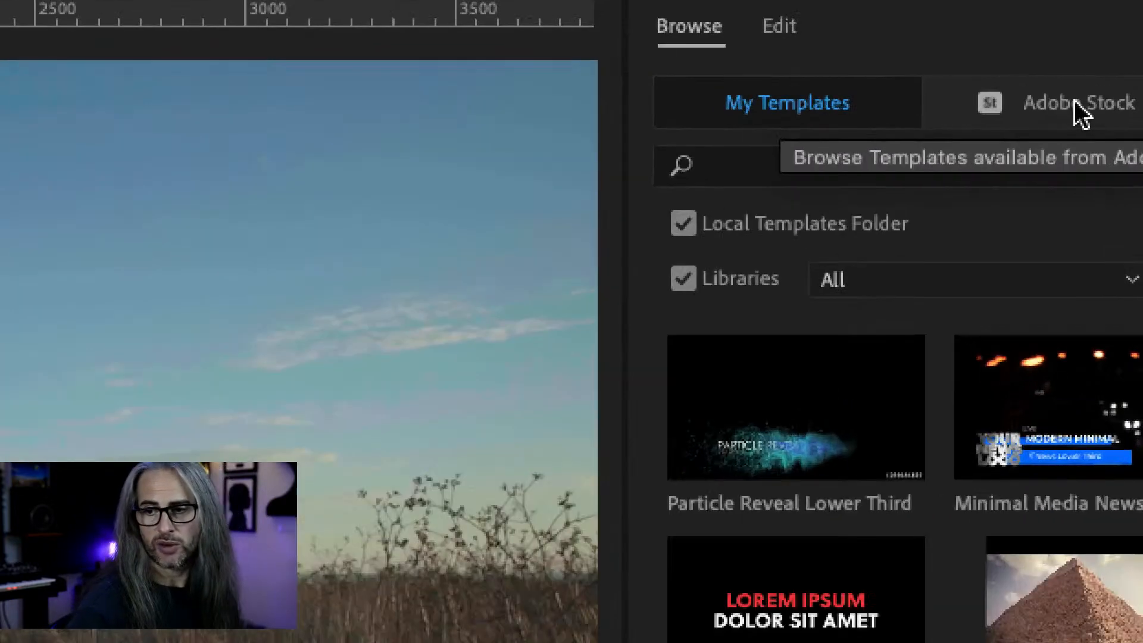
# Search free Adobe Stock templates in Essential Graphics for 'tran'.
pyautogui.click(1077, 105)
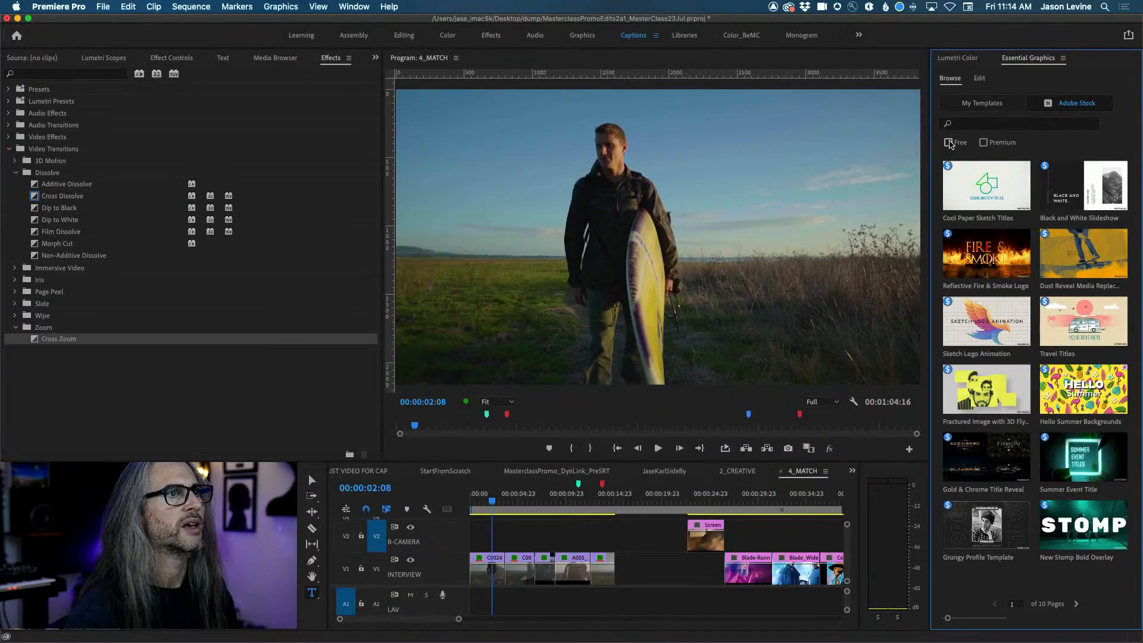
pyautogui.click(949, 143)
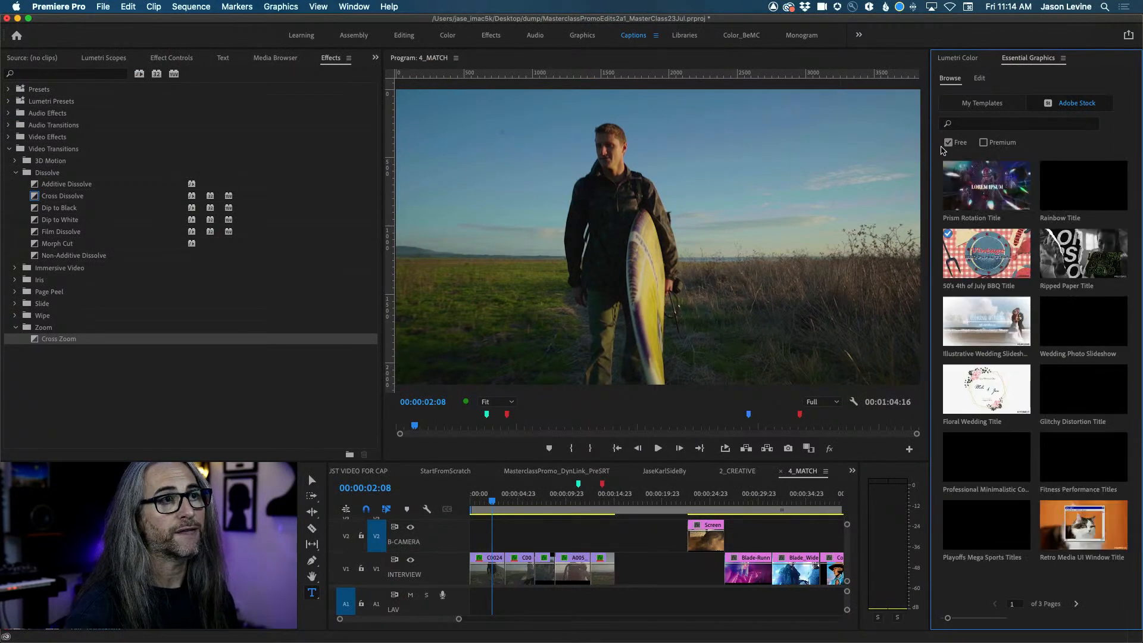
pyautogui.click(979, 123)
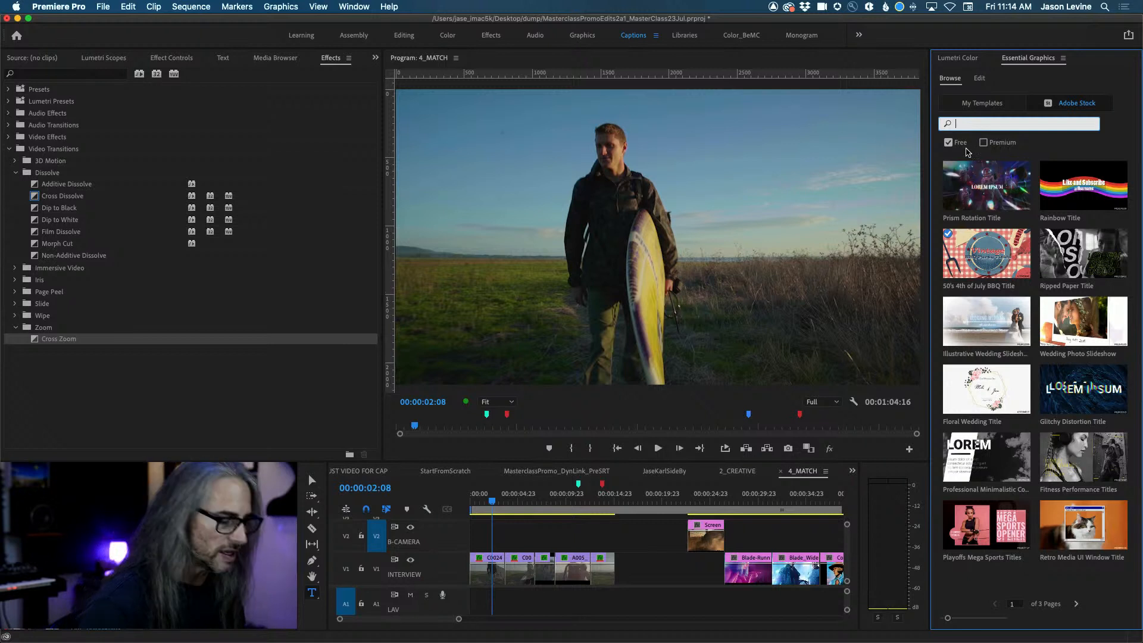
pyautogui.write('transition')
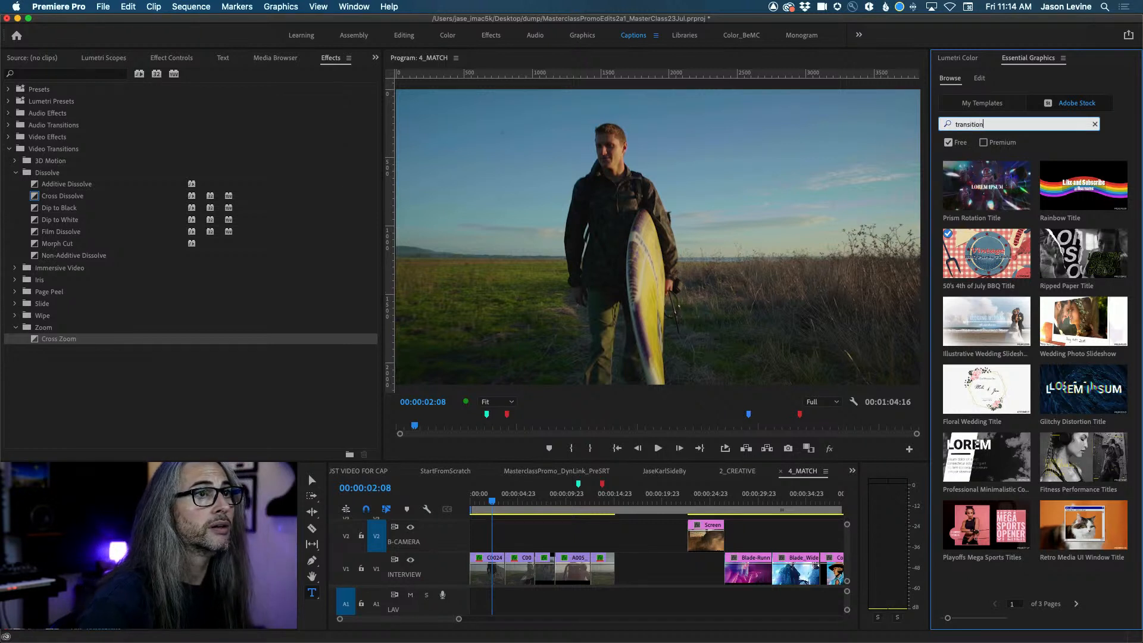
pyautogui.press('Return')
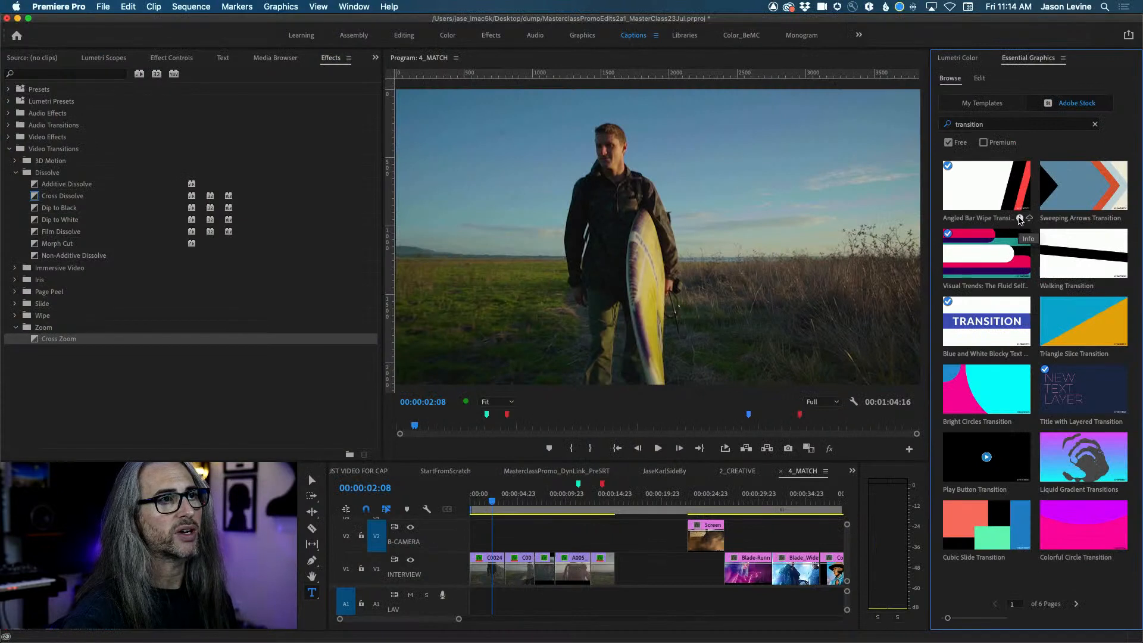
# View details of Angled Bar Wipe Transition, then Visual Trends: The Fluid Self Transition.
pyautogui.click(1019, 219)
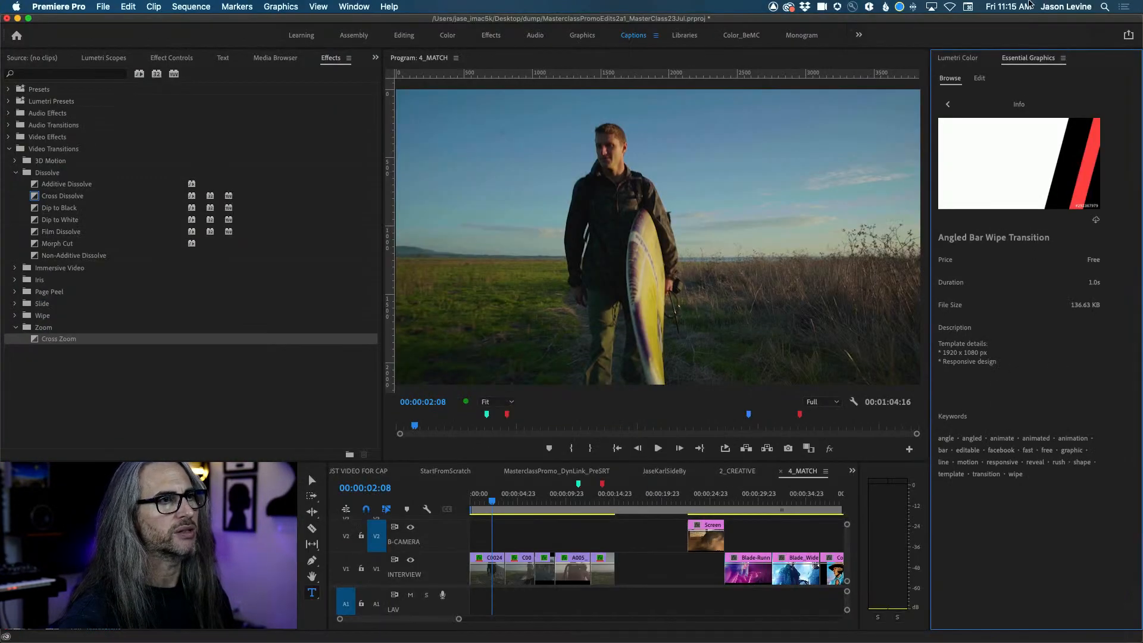
pyautogui.click(947, 105)
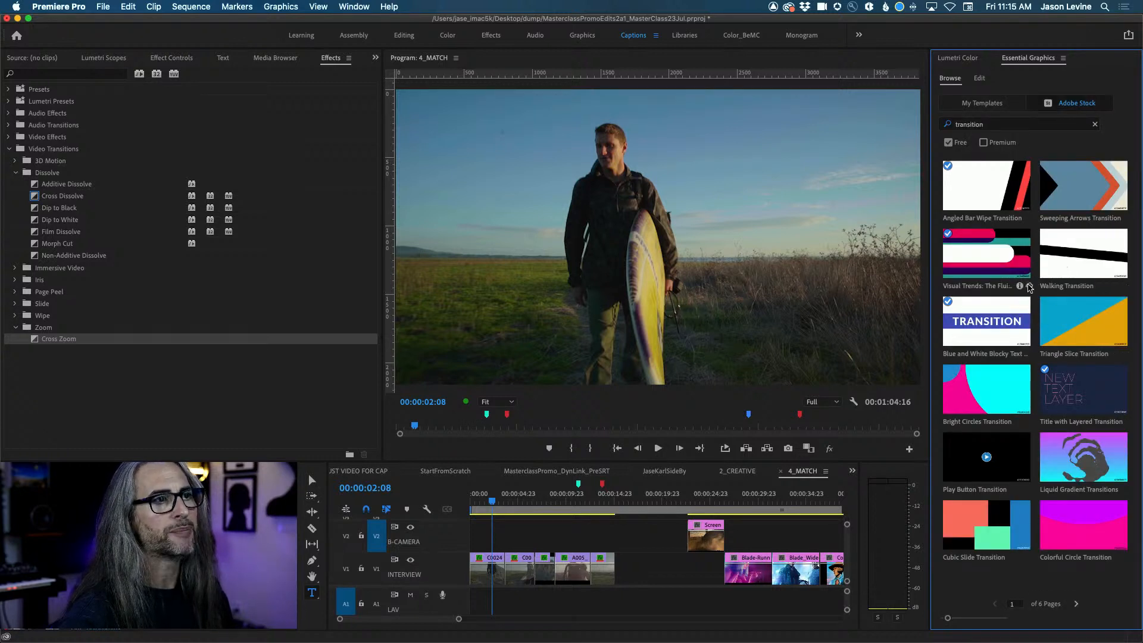
pyautogui.click(1019, 286)
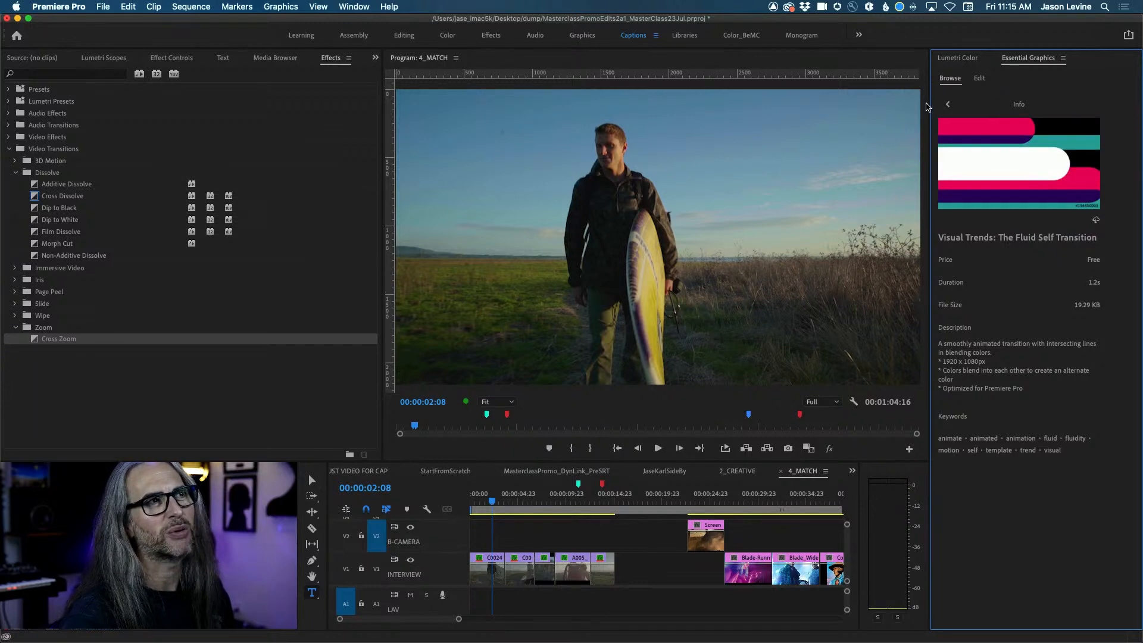
# Browse page 2 of the transition results and view the Wobble Transition's details.
pyautogui.click(948, 105)
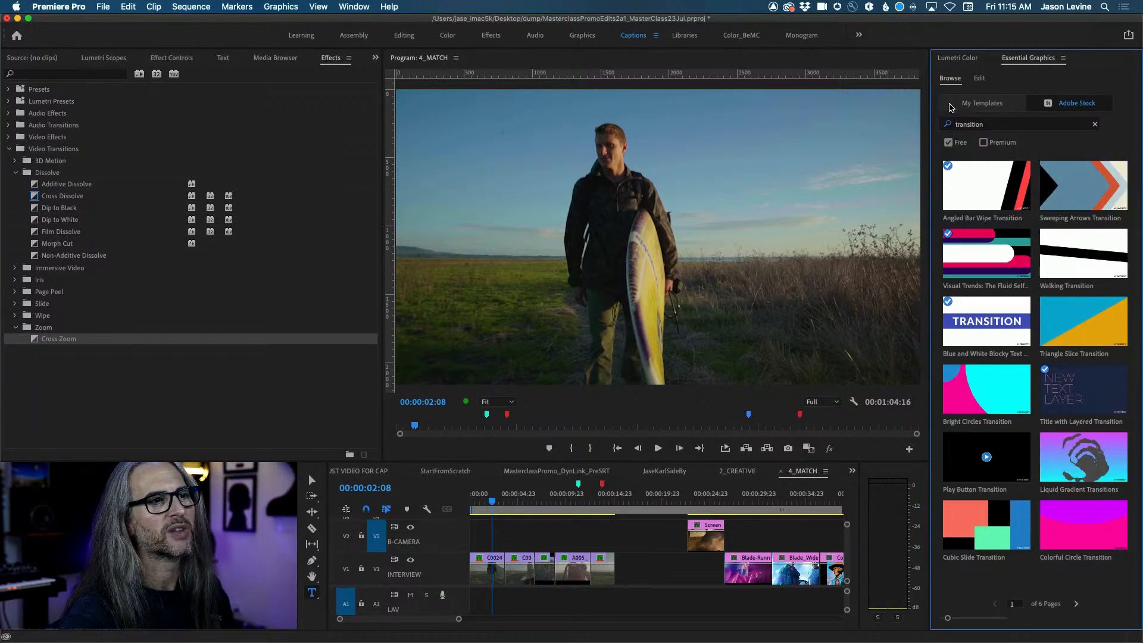
pyautogui.click(1076, 604)
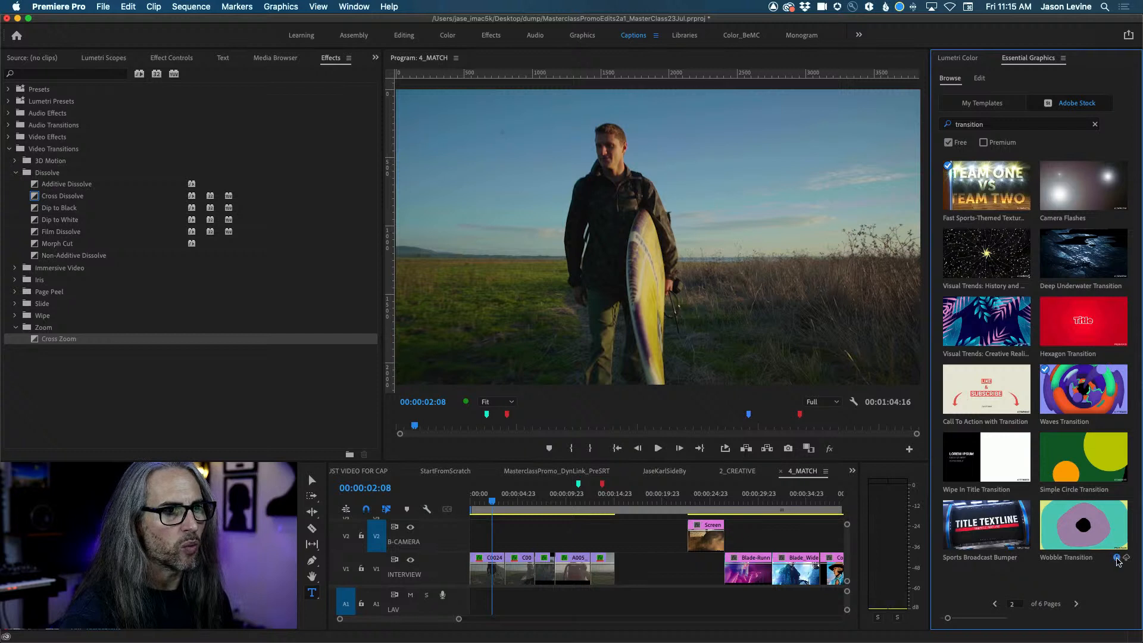
pyautogui.click(1117, 559)
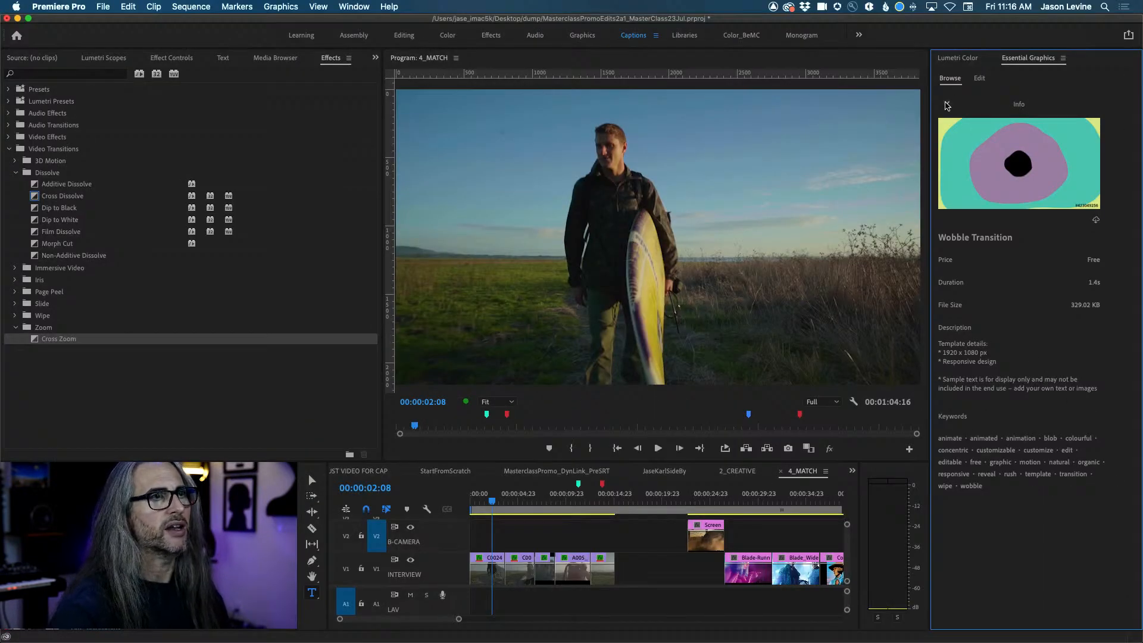
pyautogui.click(946, 105)
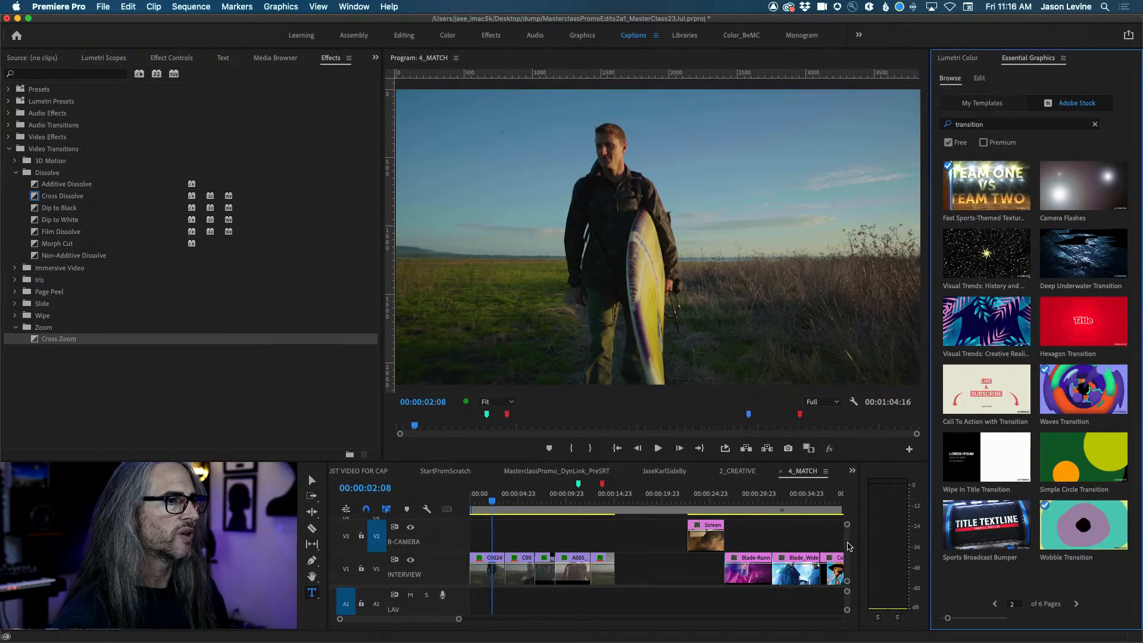
# Place the free Wobble Transition on Video 3 at the playhead and zoom the timeline in.
pyautogui.scroll(2, 849, 546)
pyautogui.moveTo(1075, 530)
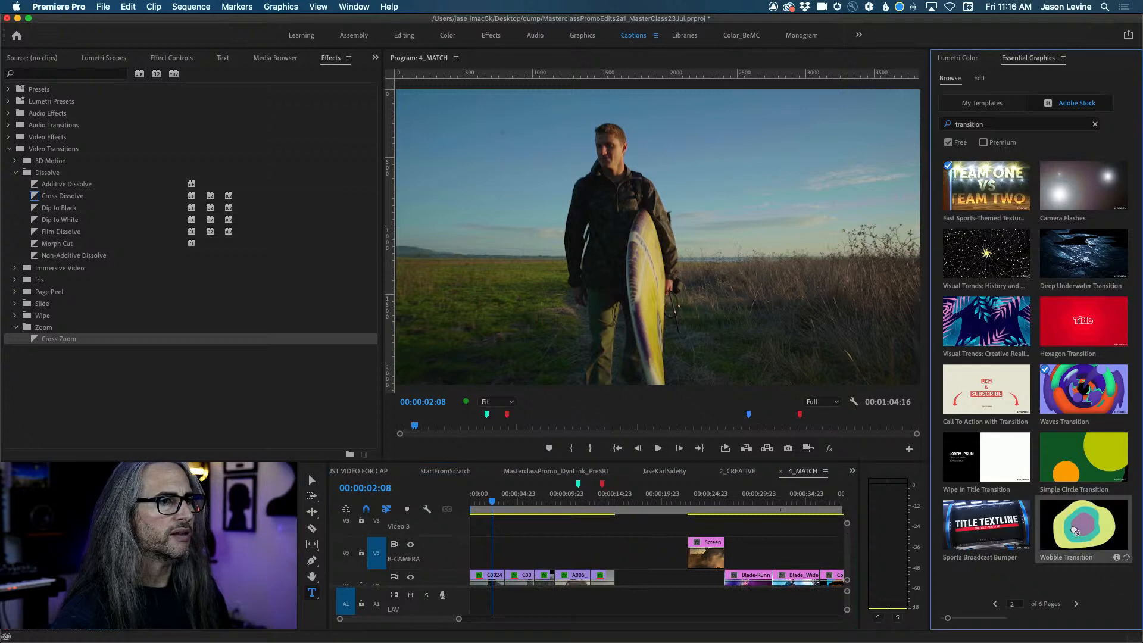
pyautogui.moveTo(753, 512); pyautogui.dragTo(500, 530)
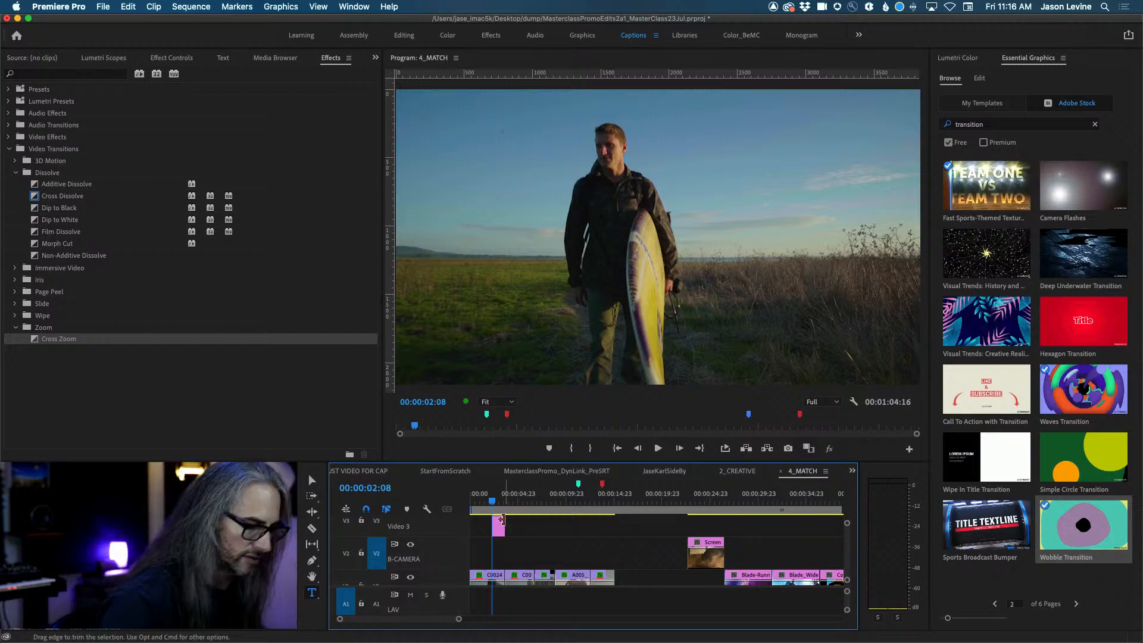
pyautogui.press('=')
pyautogui.press('=')
pyautogui.press('=')
# Label clip C0024 Rose and slide the Wobble clip on V3 over the cut into C0022.
pyautogui.press('-')
pyautogui.press('-')
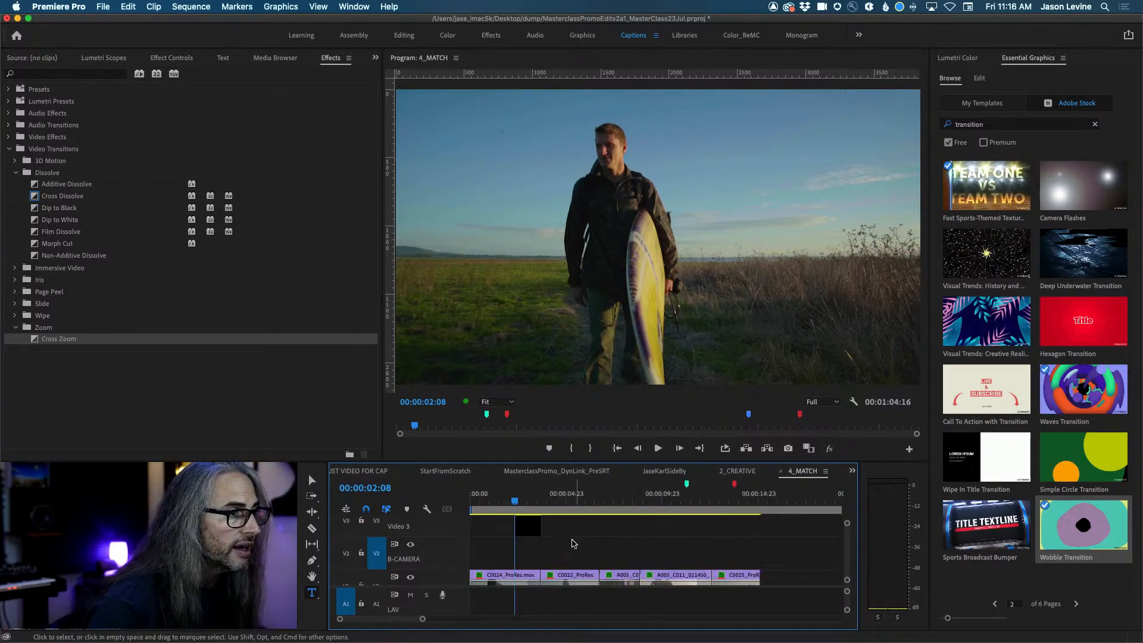
pyautogui.rightClick(529, 576)
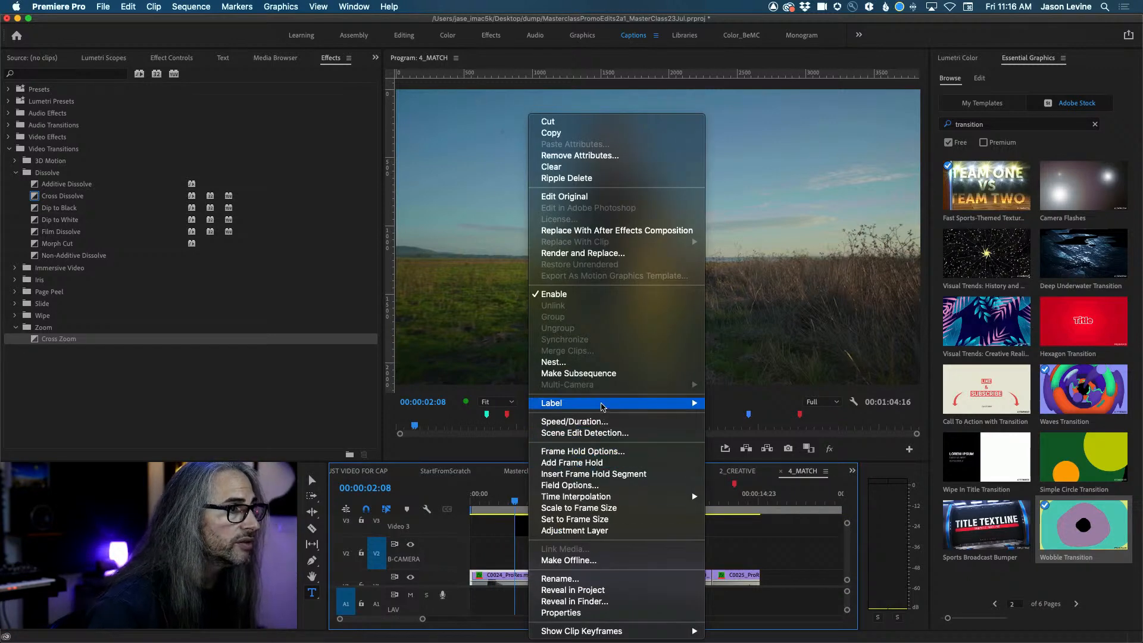
pyautogui.moveTo(601, 403)
pyautogui.click(761, 491)
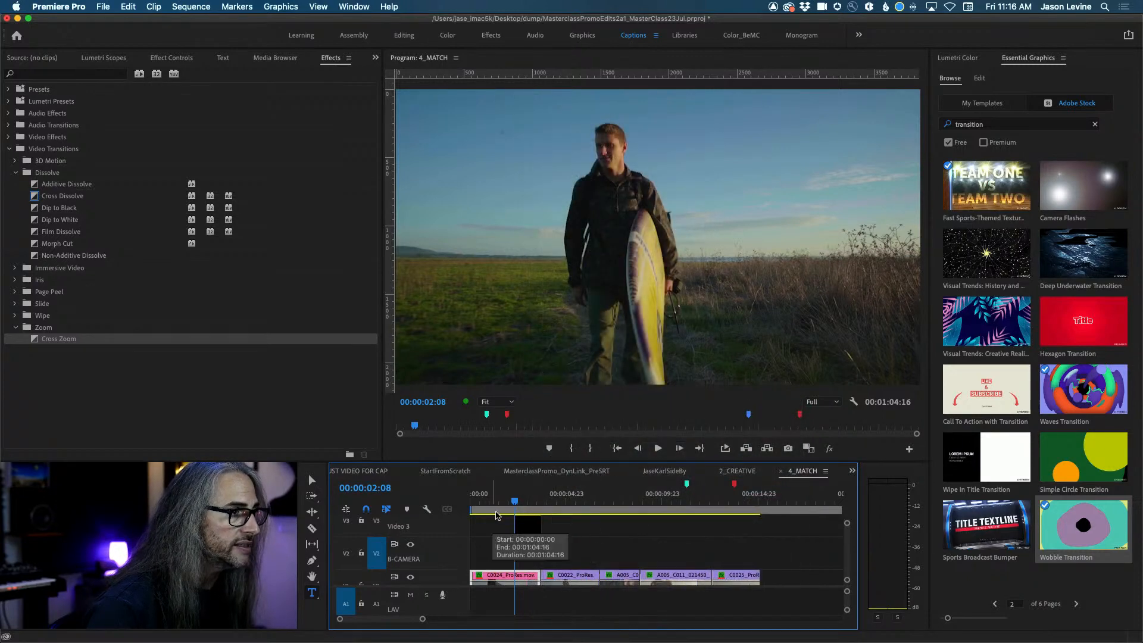
pyautogui.moveTo(526, 526); pyautogui.dragTo(548, 504)
pyautogui.click(527, 503)
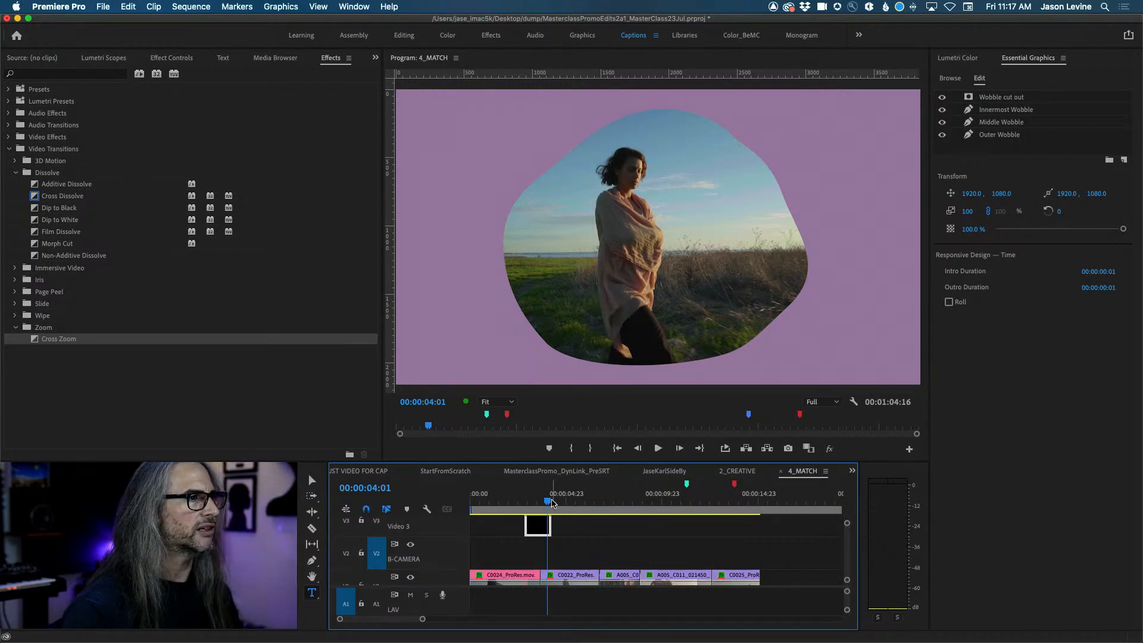
# Select the Wobble cut out layer and view the four shape layers' keyframes in Effect Controls.
pyautogui.moveTo(552, 503)
pyautogui.mouseDown()
pyautogui.moveTo(530, 498)
pyautogui.moveTo(543, 498)
pyautogui.mouseUp()
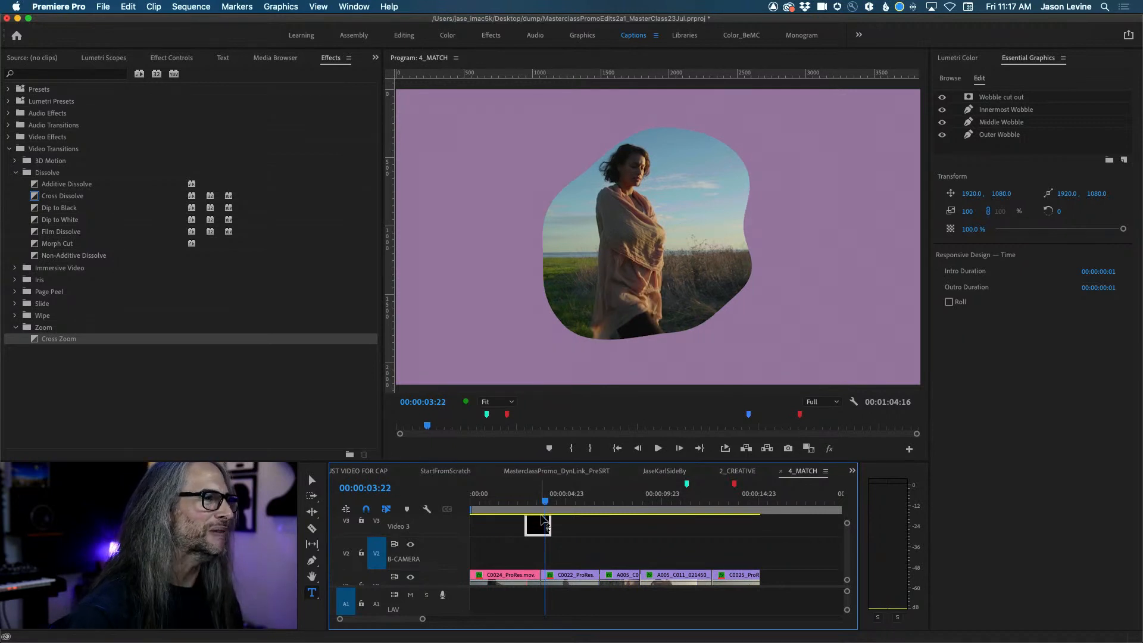
pyautogui.click(1063, 98)
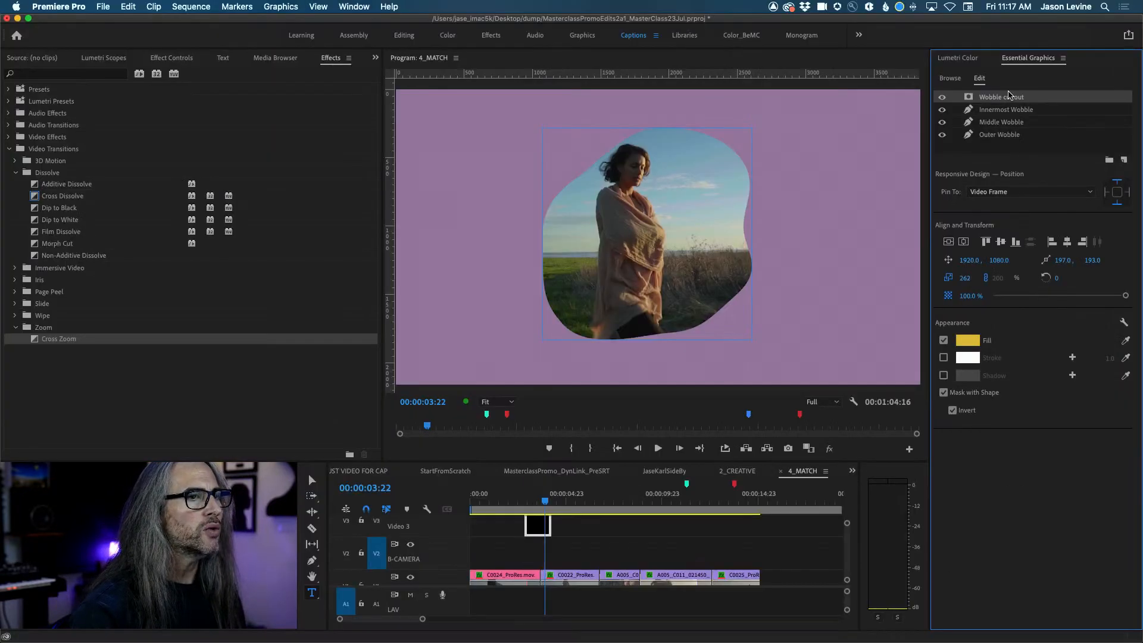
pyautogui.click(171, 58)
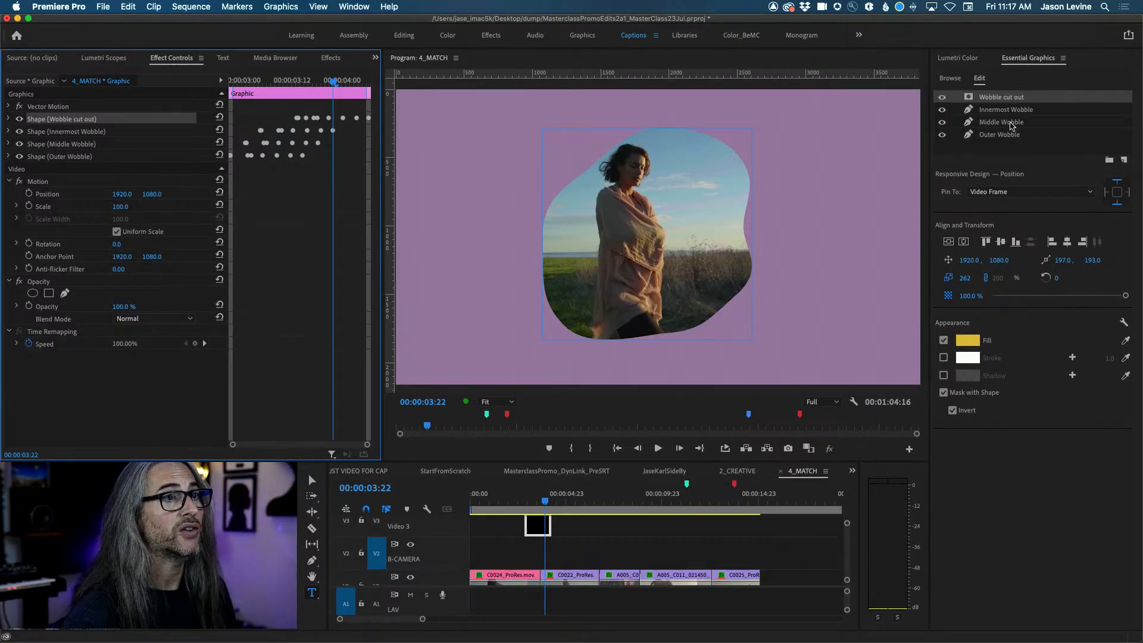
# Inspect the Innermost, Middle and Outer Wobble layers and expand the Middle Wobble's properties.
pyautogui.click(1012, 109)
pyautogui.click(1024, 122)
pyautogui.click(1027, 135)
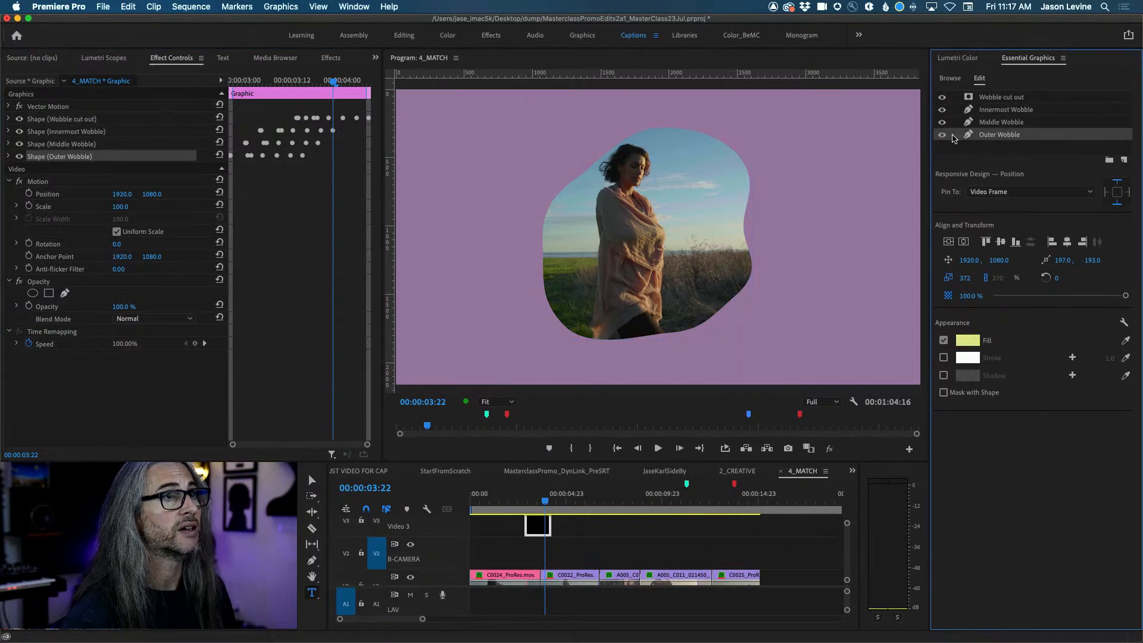
pyautogui.moveTo(545, 498)
pyautogui.mouseDown()
pyautogui.moveTo(526, 499)
pyautogui.moveTo(545, 500)
pyautogui.mouseUp()
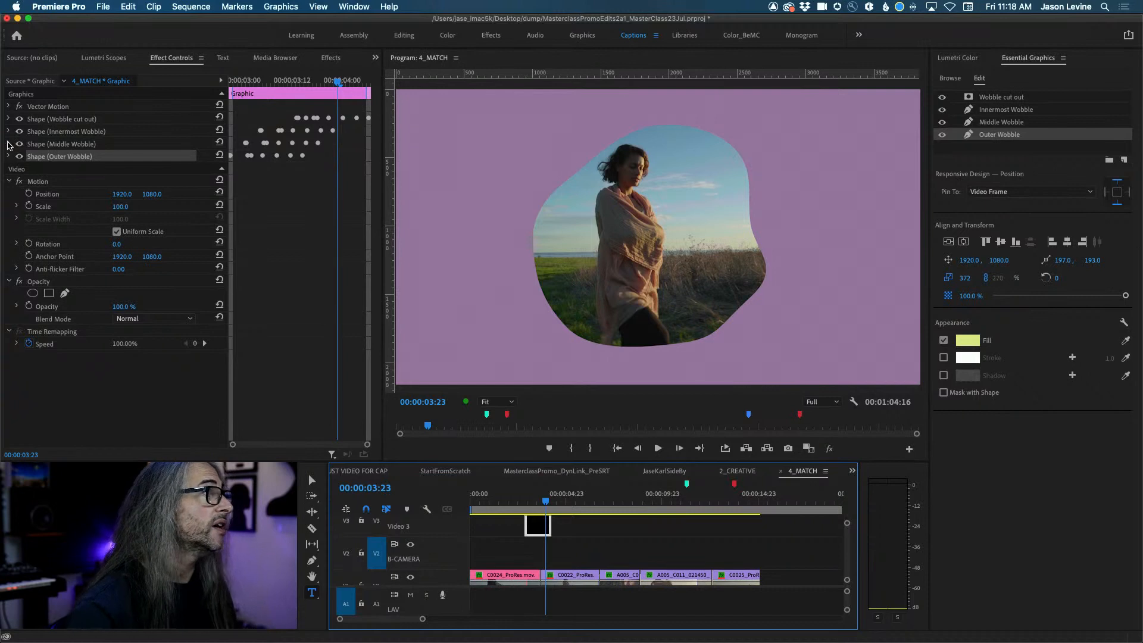
pyautogui.click(9, 144)
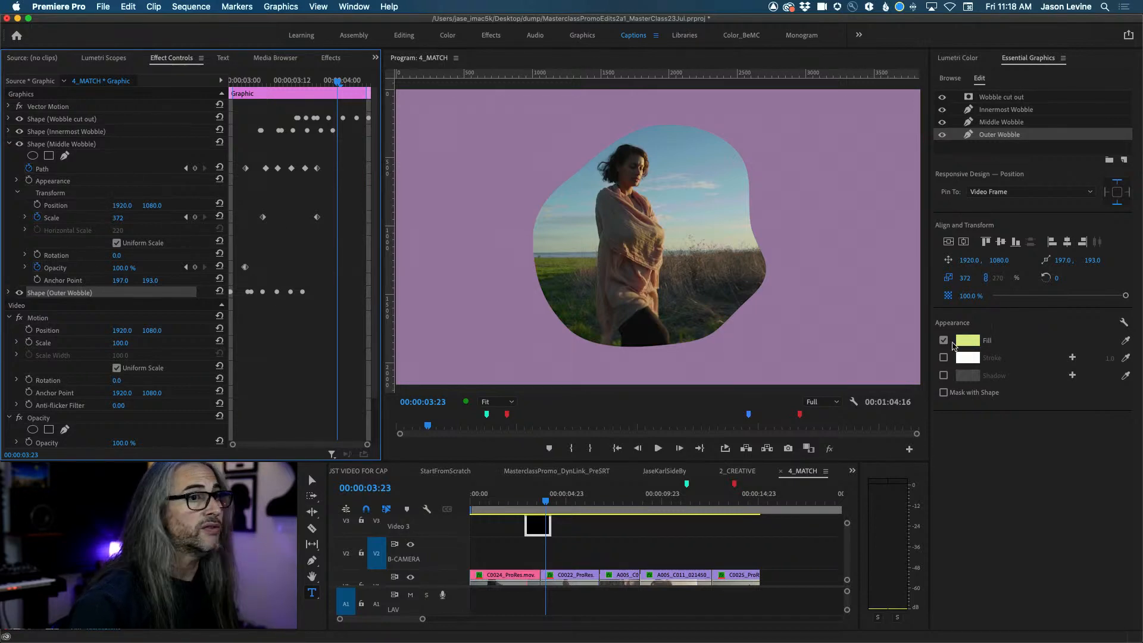
# Review each Wobble layer, select Outer Wobble, and return to the surfer shot at 00:00:03:02.
pyautogui.click(1006, 122)
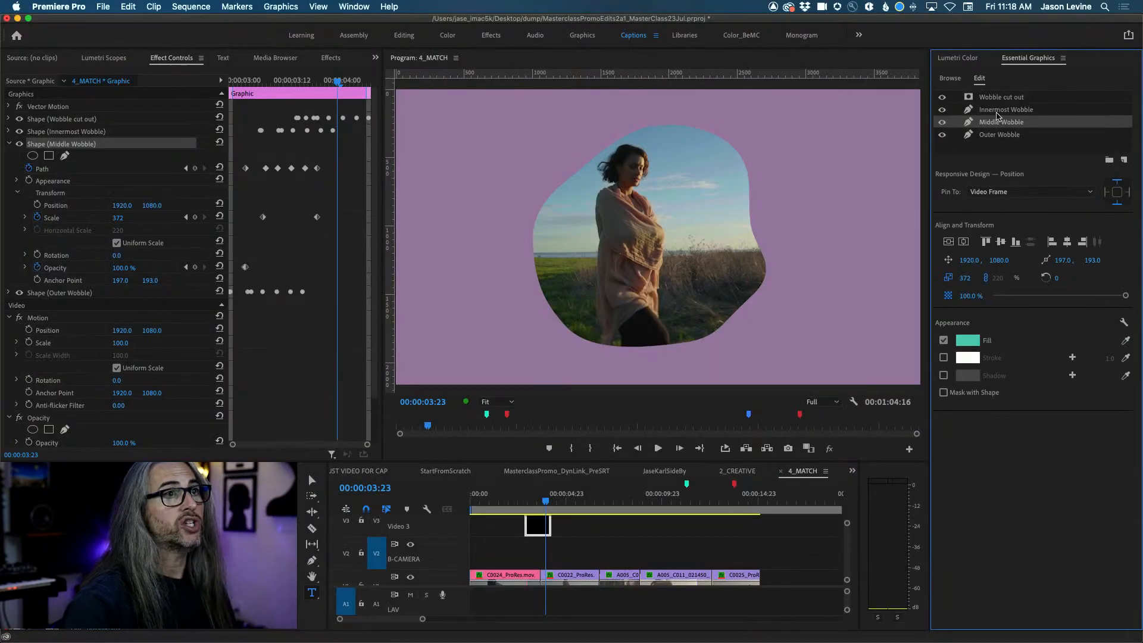
pyautogui.click(998, 111)
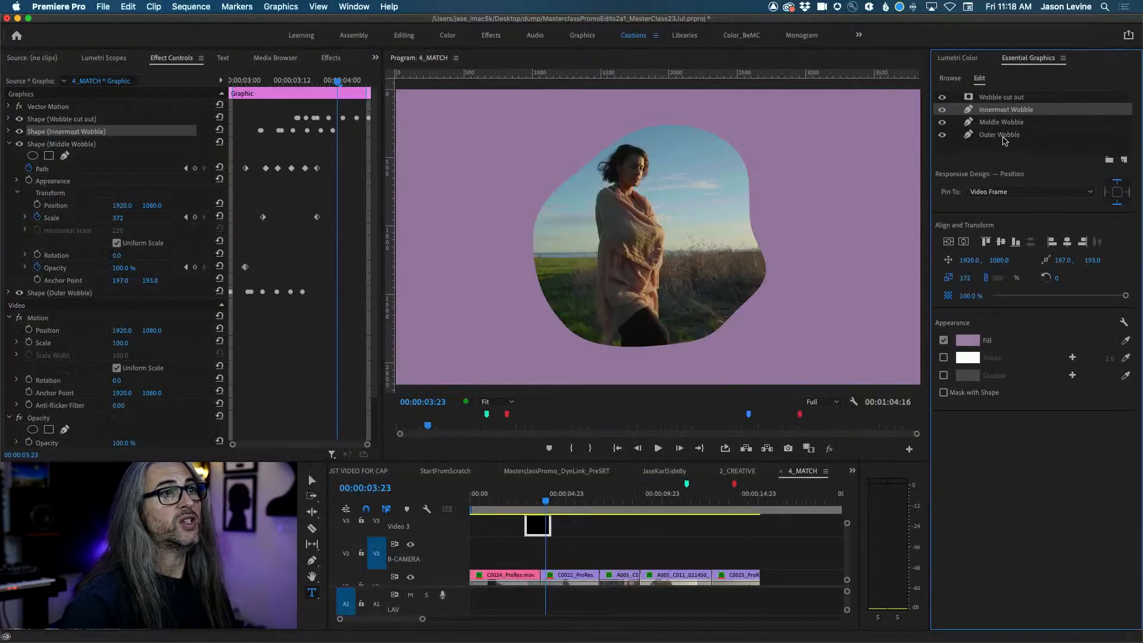
pyautogui.click(1005, 99)
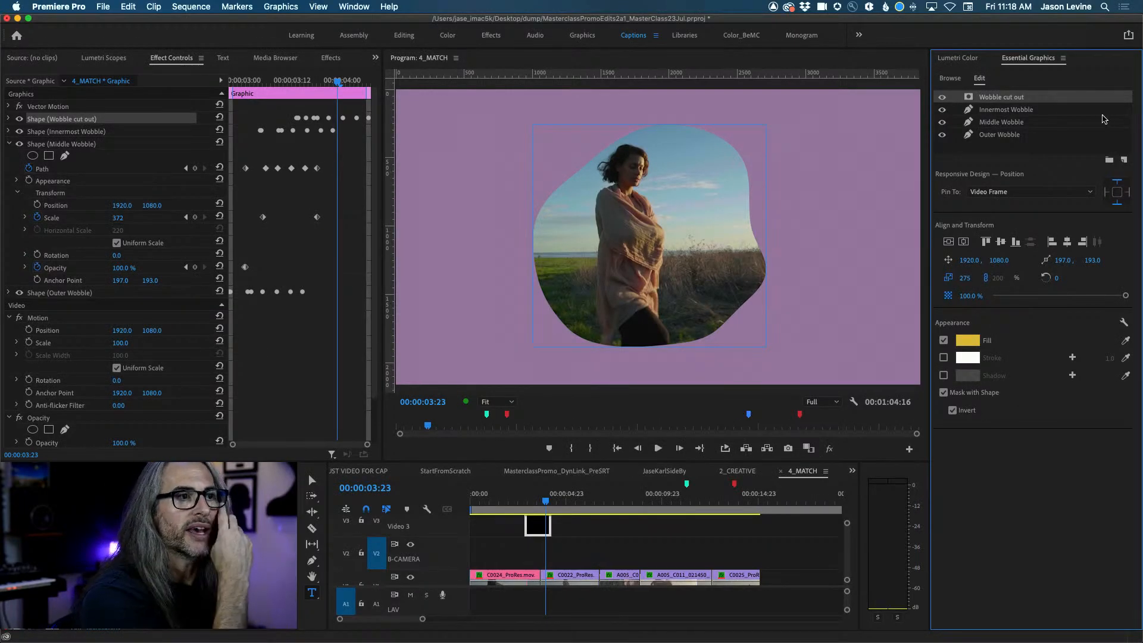
pyautogui.click(1065, 111)
pyautogui.click(1073, 123)
pyautogui.click(1070, 147)
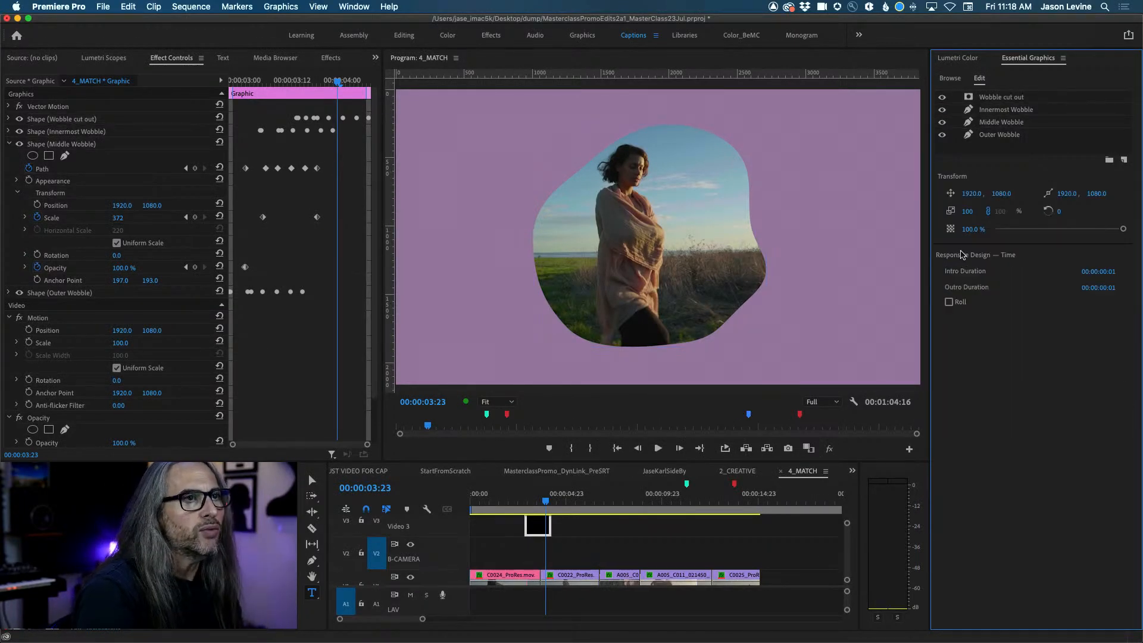
pyautogui.click(1044, 138)
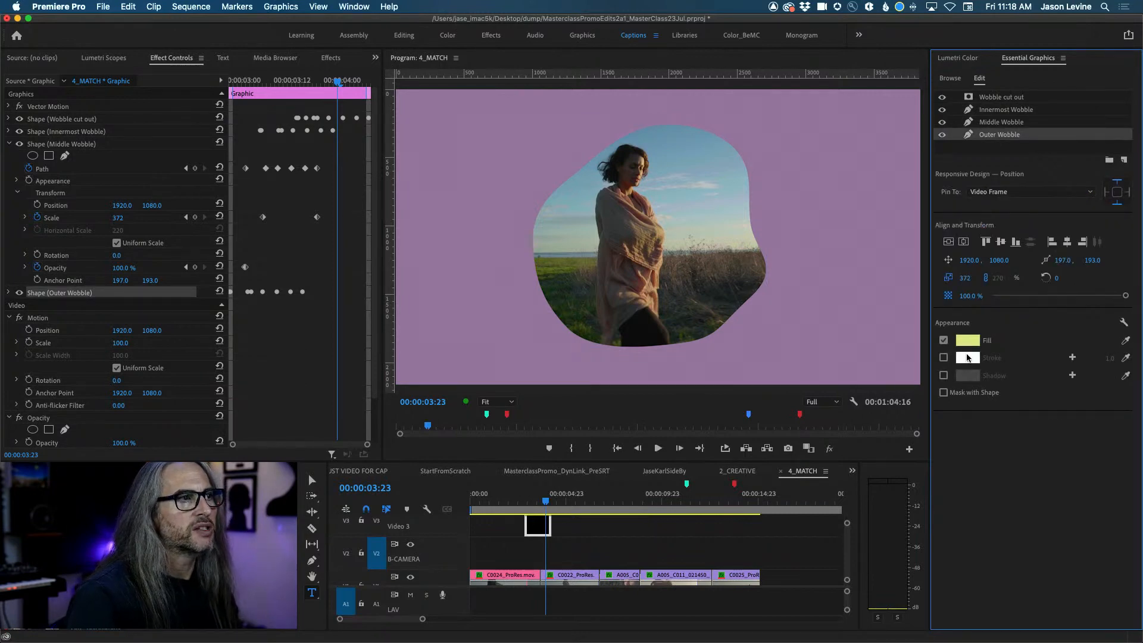
pyautogui.moveTo(546, 502); pyautogui.dragTo(530, 505)
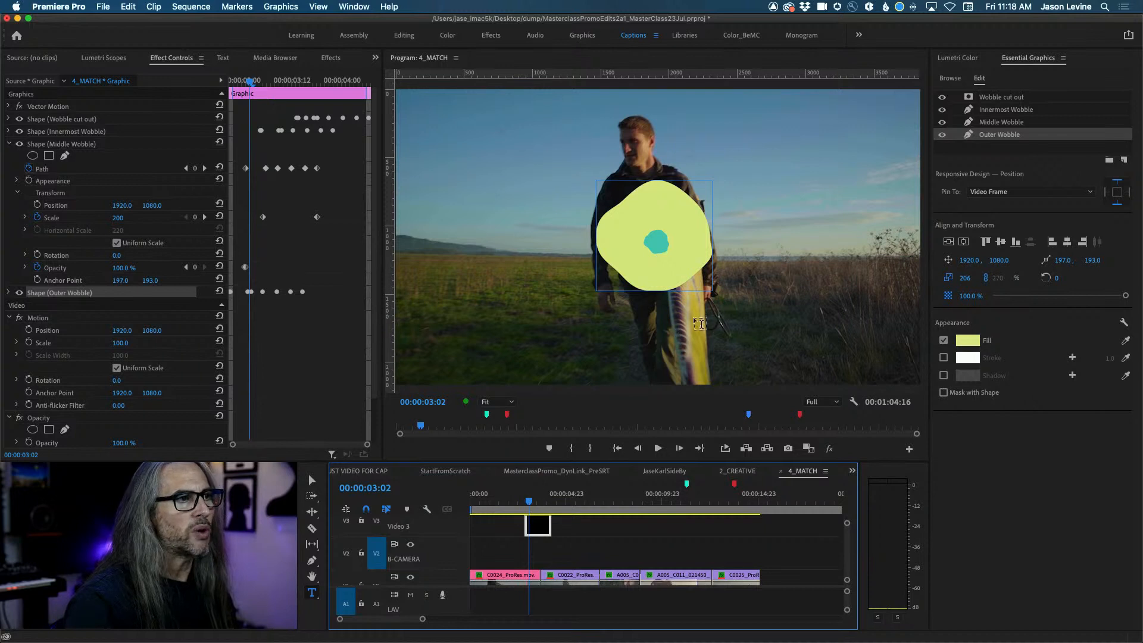
# Give the Outer Wobble a tan fill with the eyedropper, lower its opacity to 87%, and preview.
pyautogui.click(1125, 342)
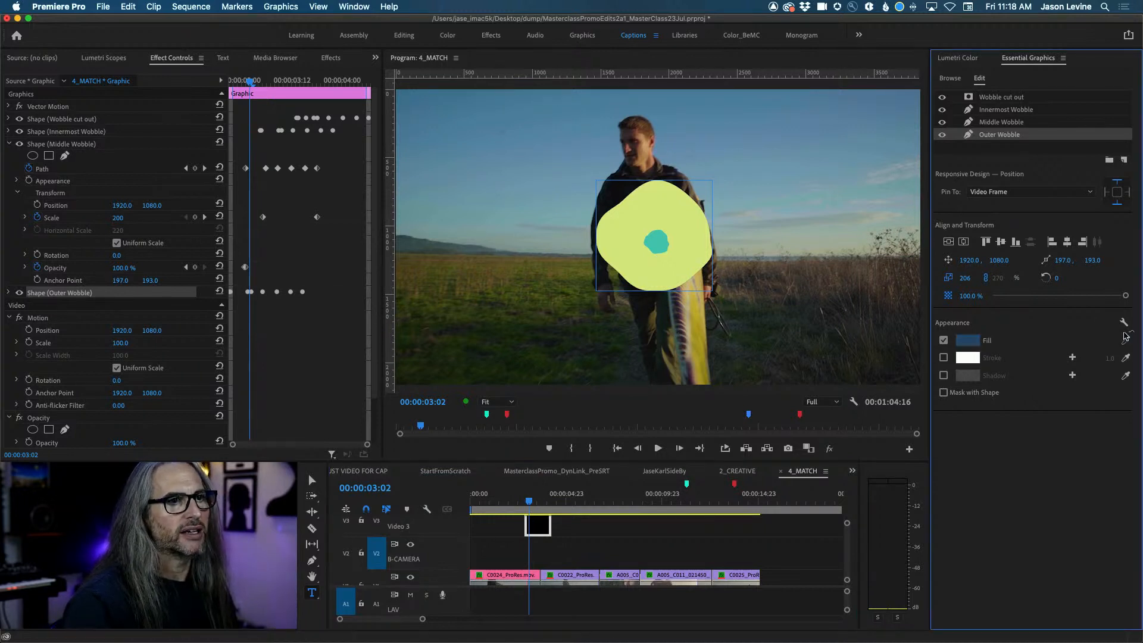
pyautogui.click(695, 313)
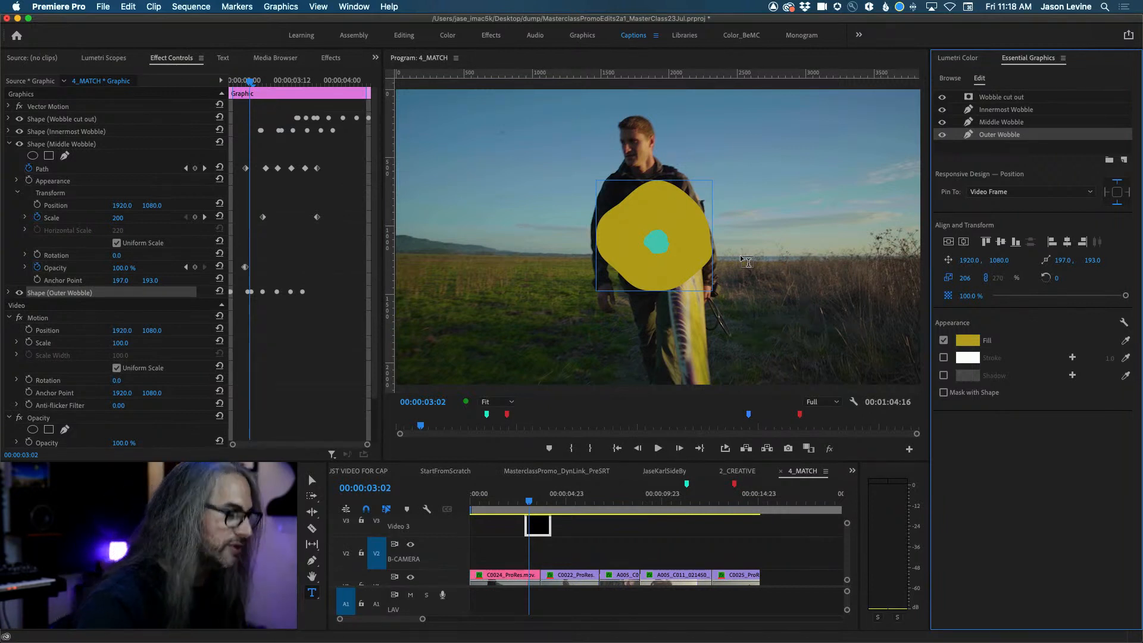
pyautogui.press('super+z')
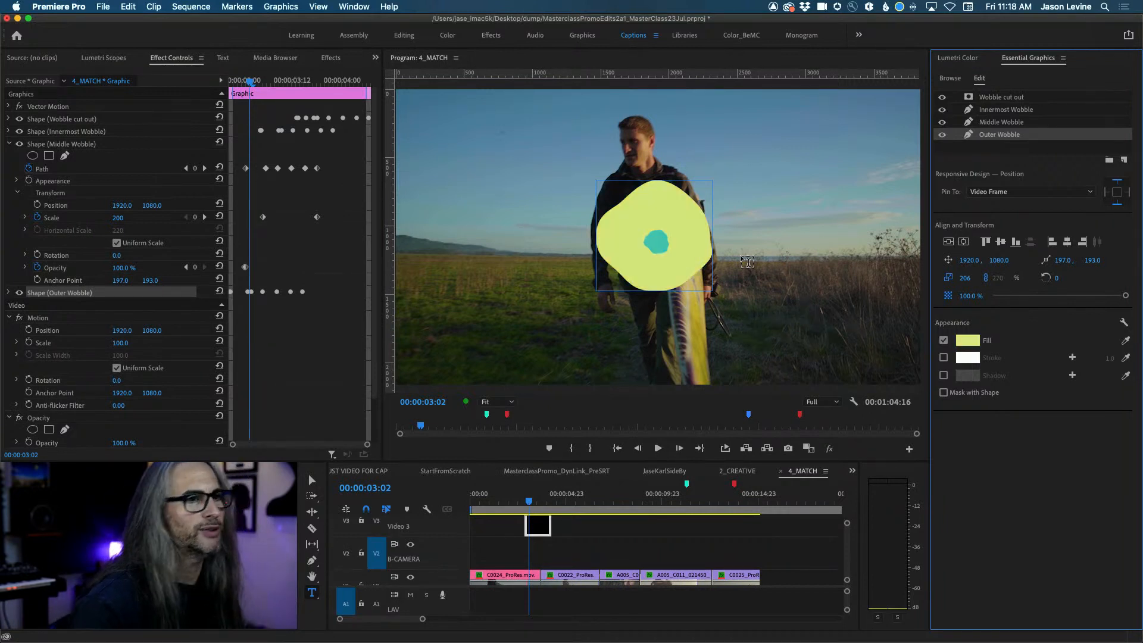
pyautogui.click(1128, 341)
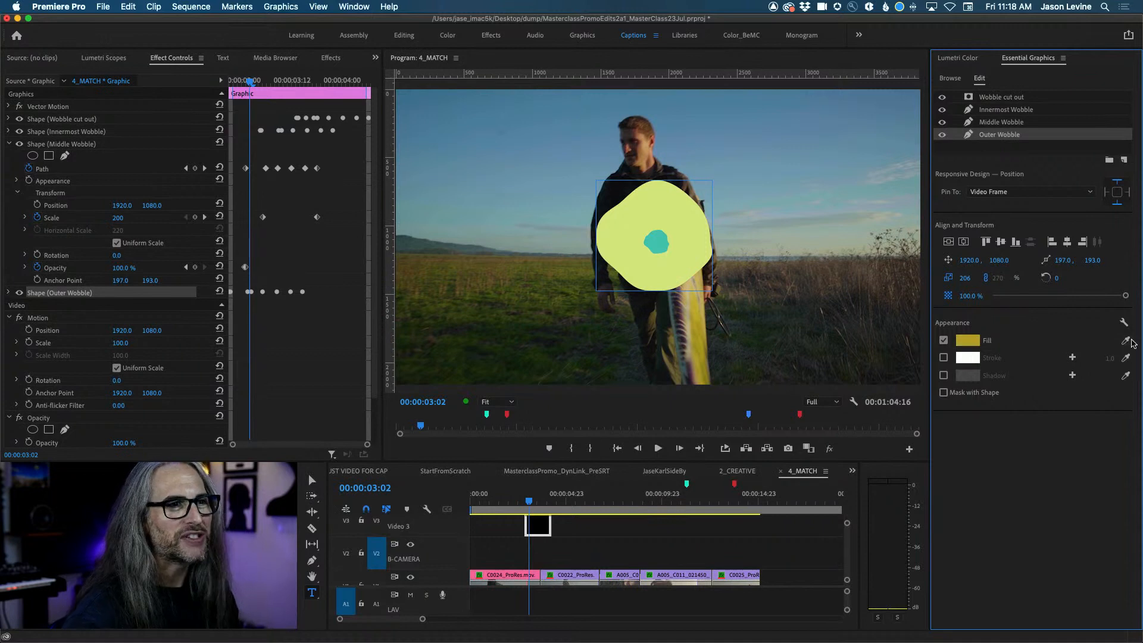
pyautogui.click(1125, 340)
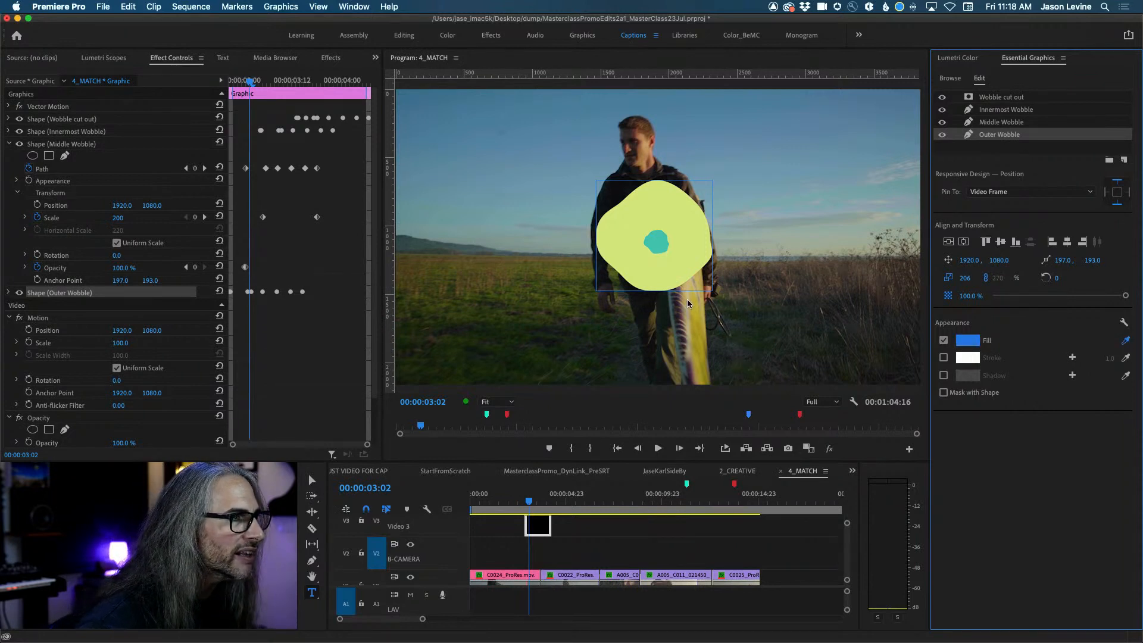
pyautogui.click(687, 299)
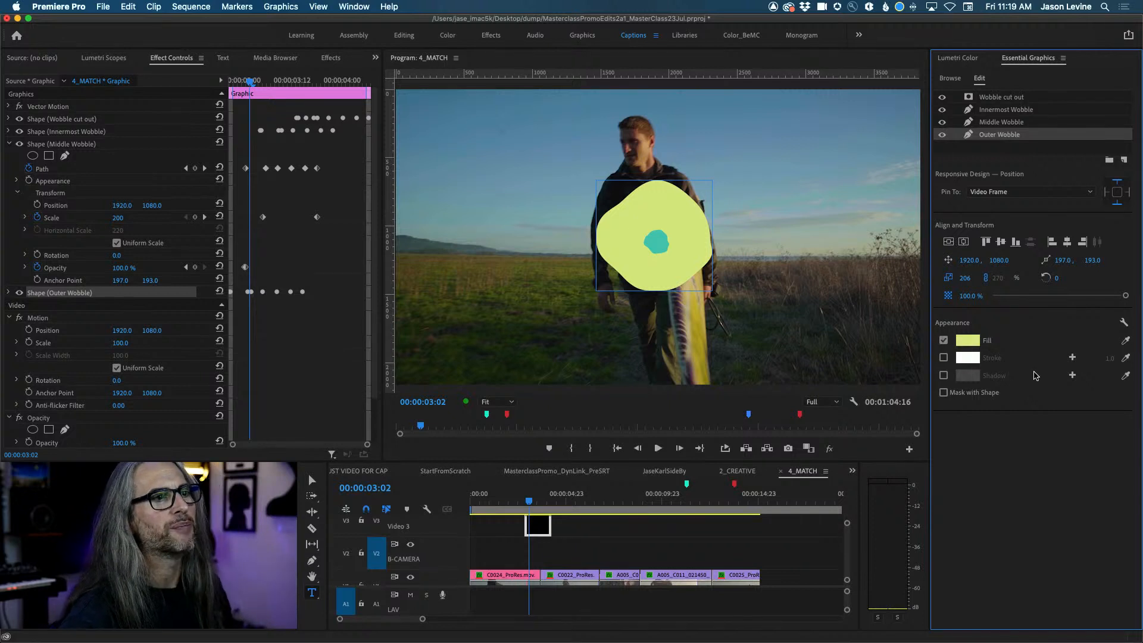
pyautogui.press('super+z')
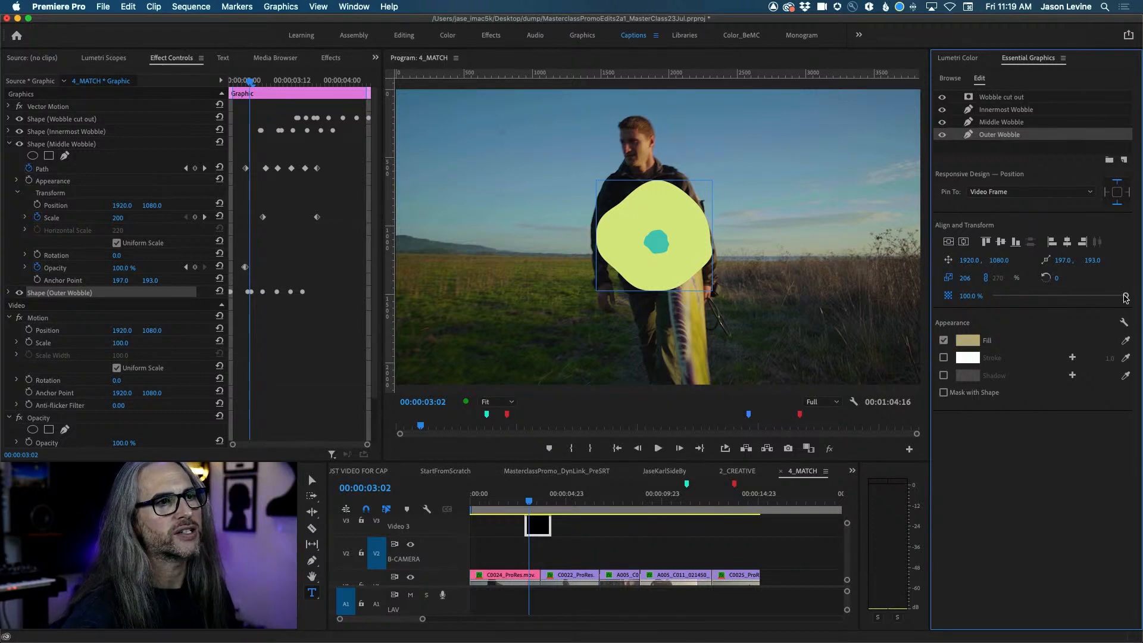
pyautogui.moveTo(1125, 297)
pyautogui.mouseDown()
pyautogui.moveTo(1074, 296)
pyautogui.moveTo(1110, 296)
pyautogui.mouseUp()
pyautogui.press('space')
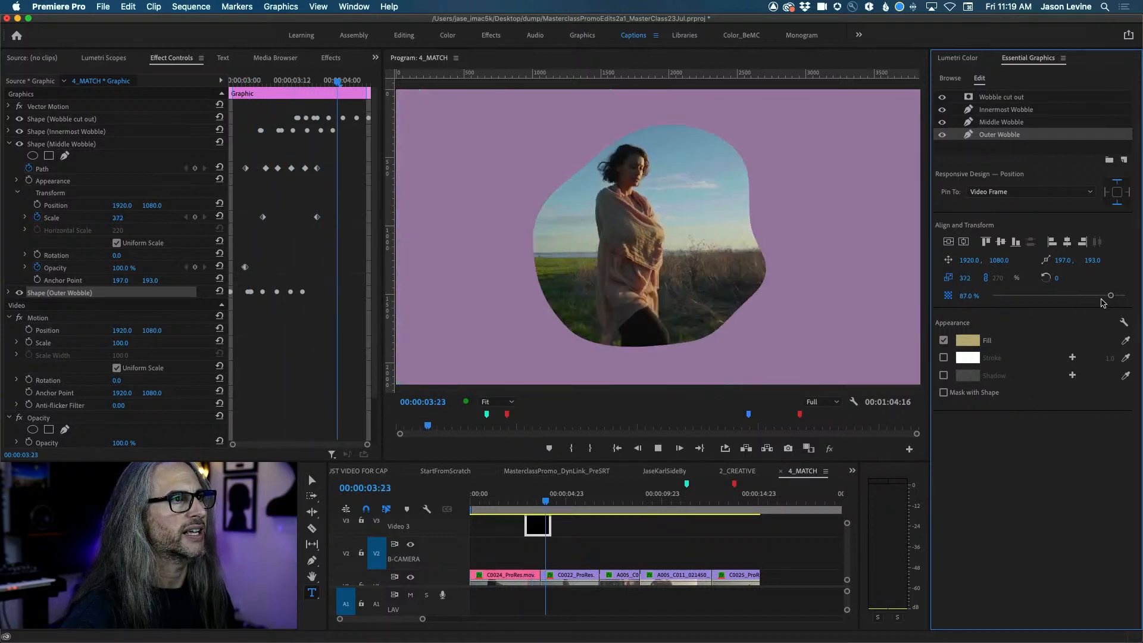
# Lower the Innermost and Middle Wobble opacities, bringing Middle Wobble to 86.8%.
pyautogui.click(1012, 124)
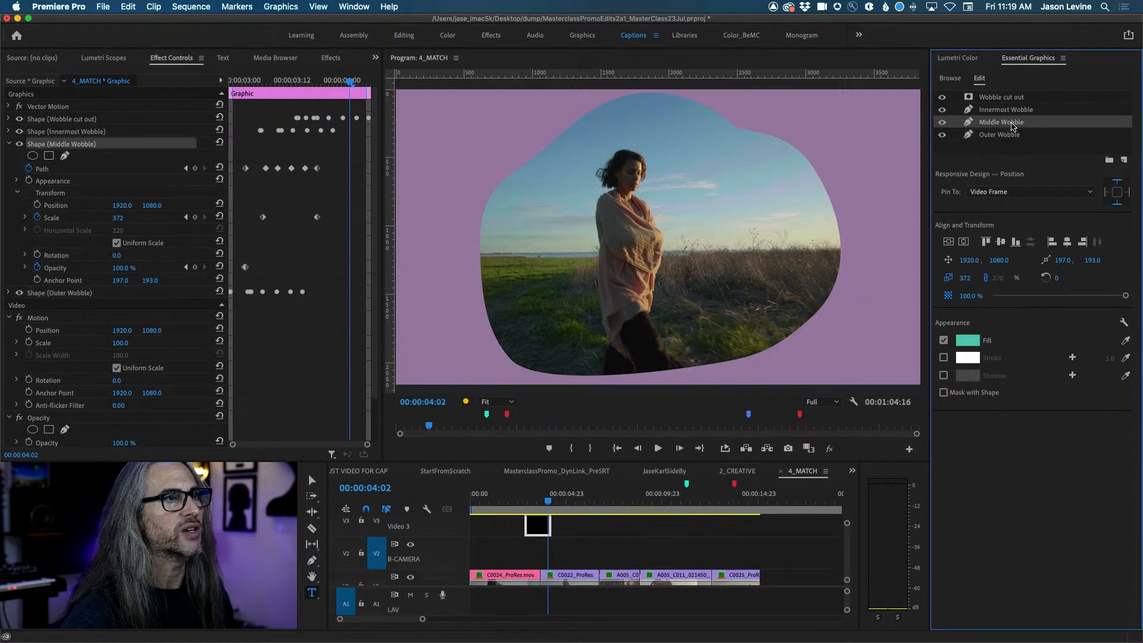
pyautogui.click(1012, 113)
pyautogui.moveTo(1125, 295); pyautogui.dragTo(1112, 297)
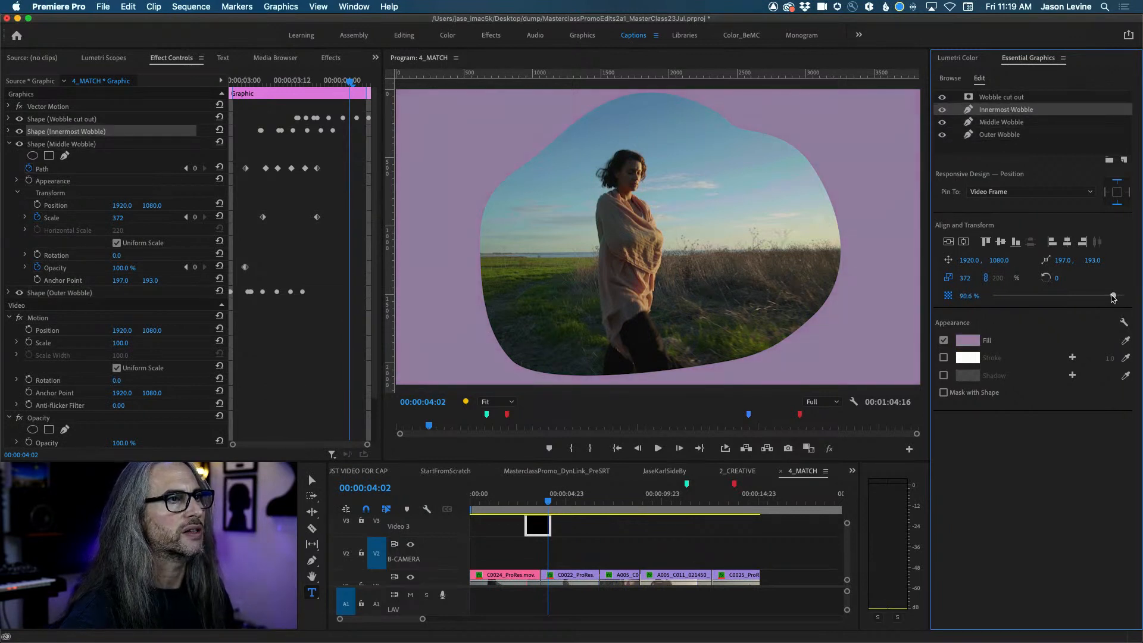
pyautogui.click(994, 122)
pyautogui.moveTo(1125, 296); pyautogui.dragTo(1113, 295)
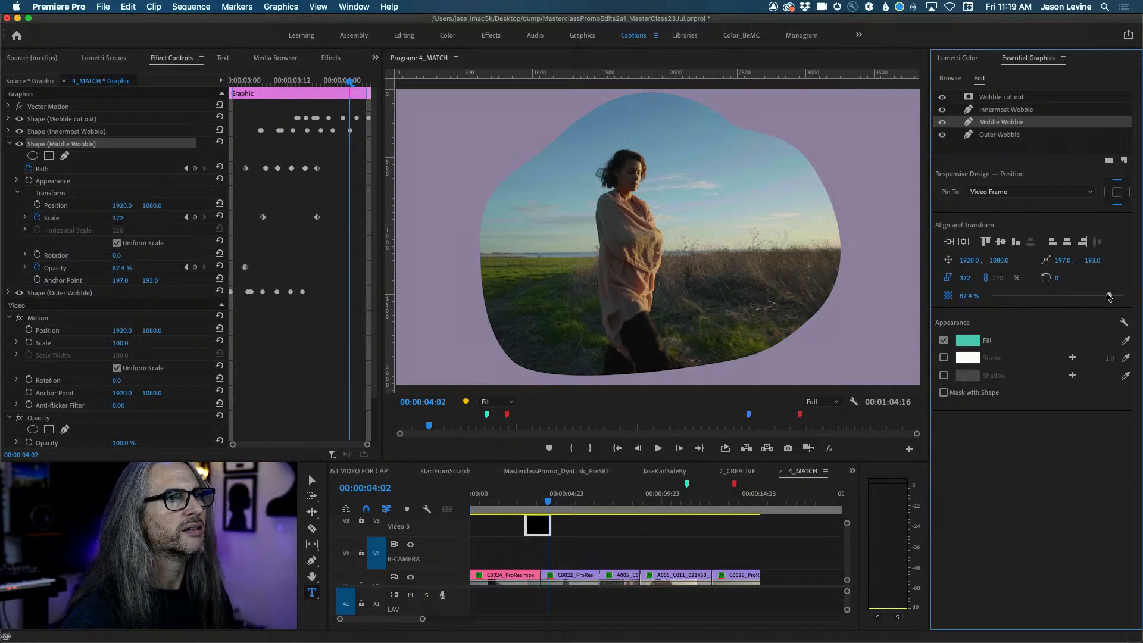
# Preview the transition, set Innermost Wobble opacity to 97.3%, and return to the Stock template results.
pyautogui.click(532, 502)
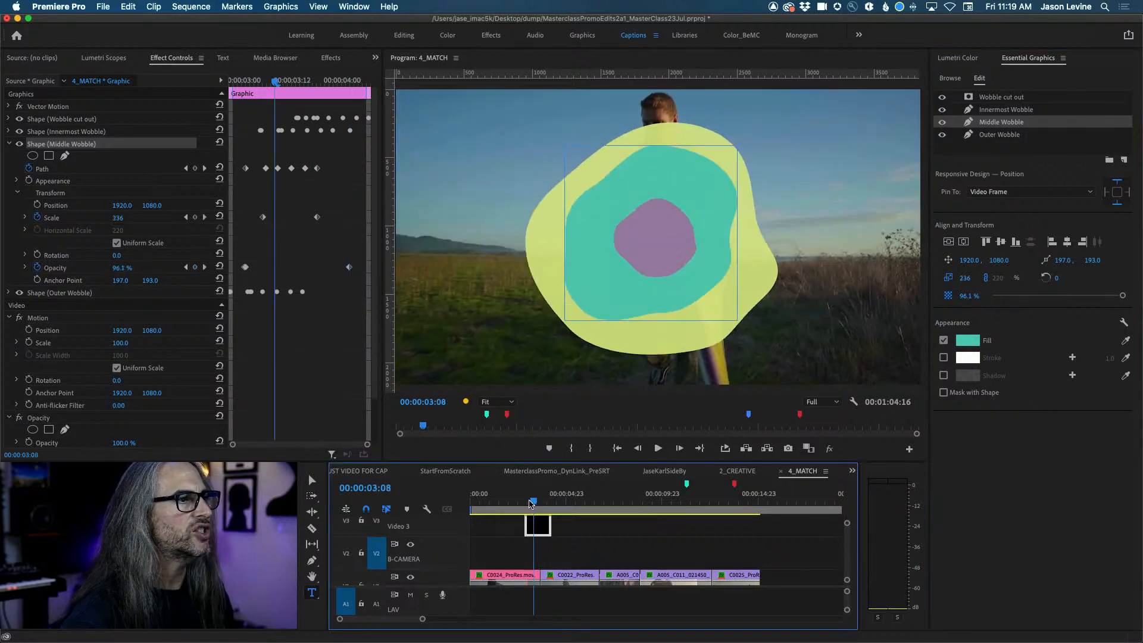
pyautogui.press('space')
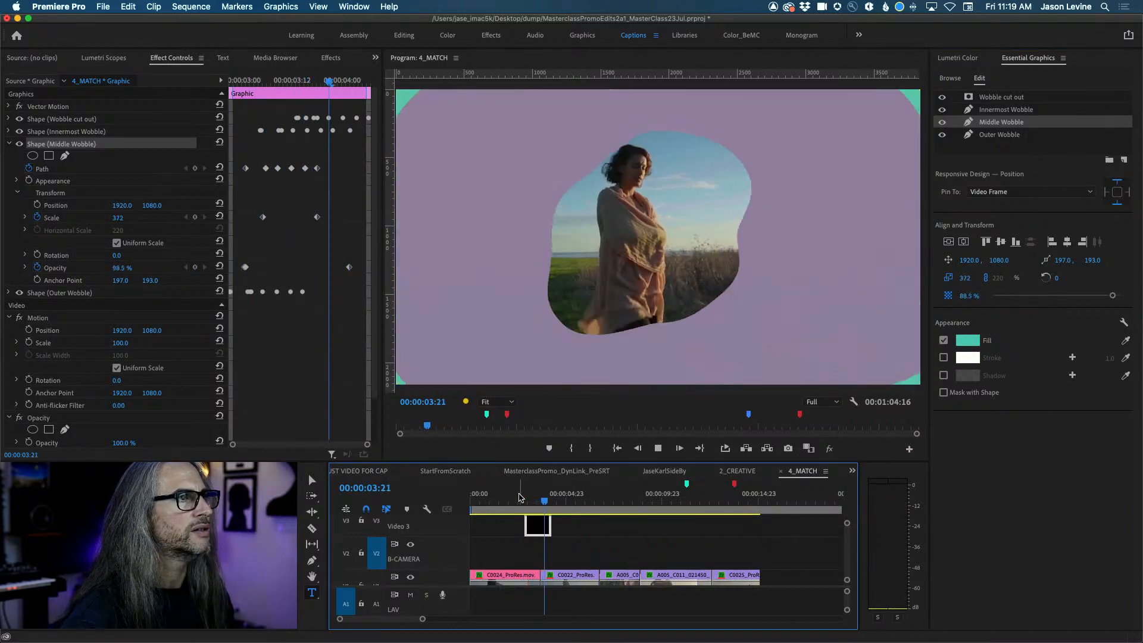
pyautogui.click(490, 500)
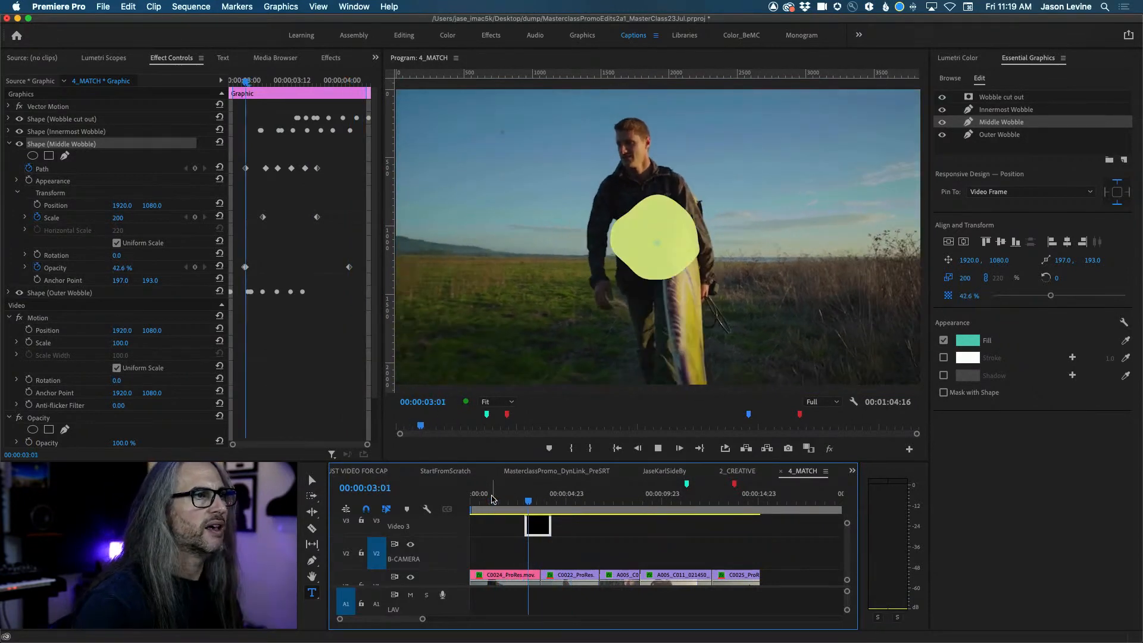
pyautogui.press('space')
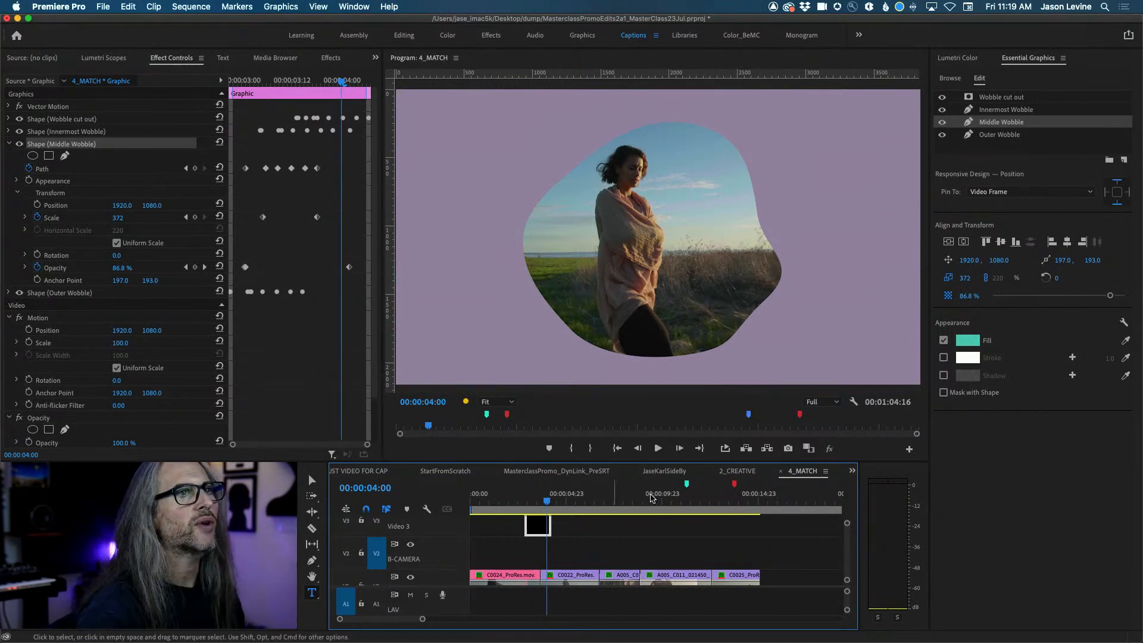
pyautogui.click(1023, 111)
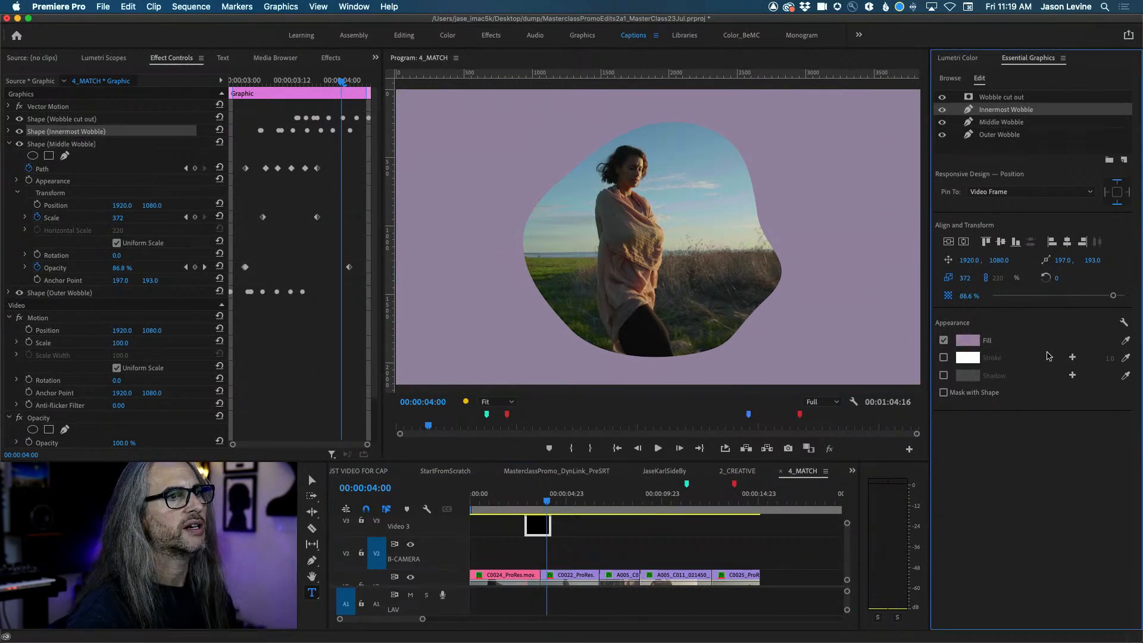
pyautogui.moveTo(1108, 299)
pyautogui.mouseDown()
pyautogui.moveTo(1068, 301)
pyautogui.moveTo(1122, 301)
pyautogui.mouseUp()
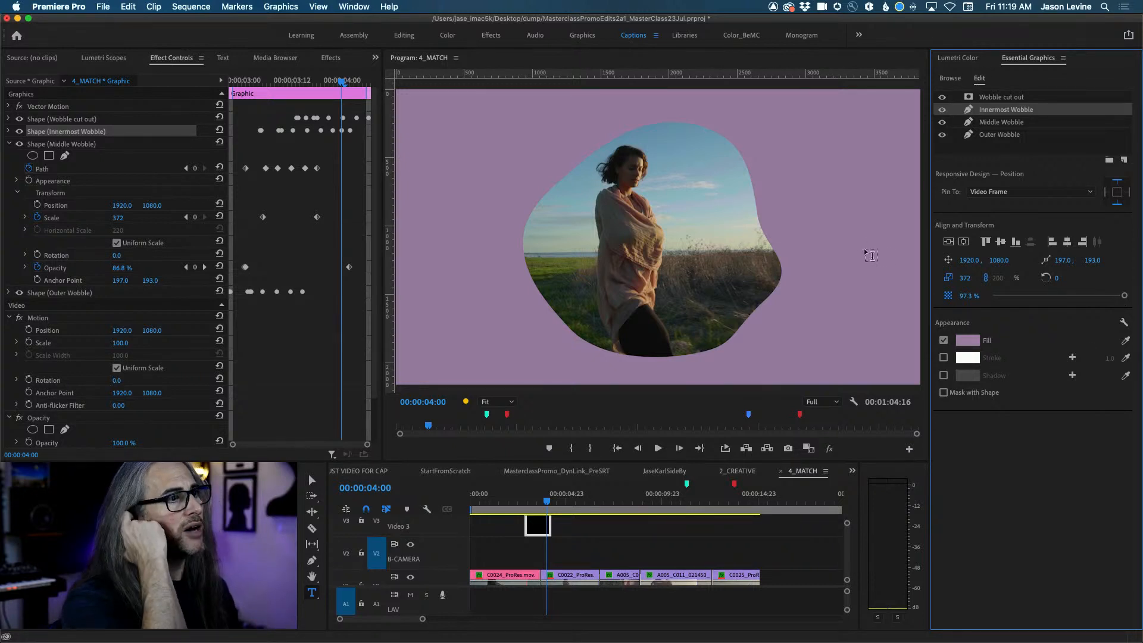
pyautogui.click(952, 79)
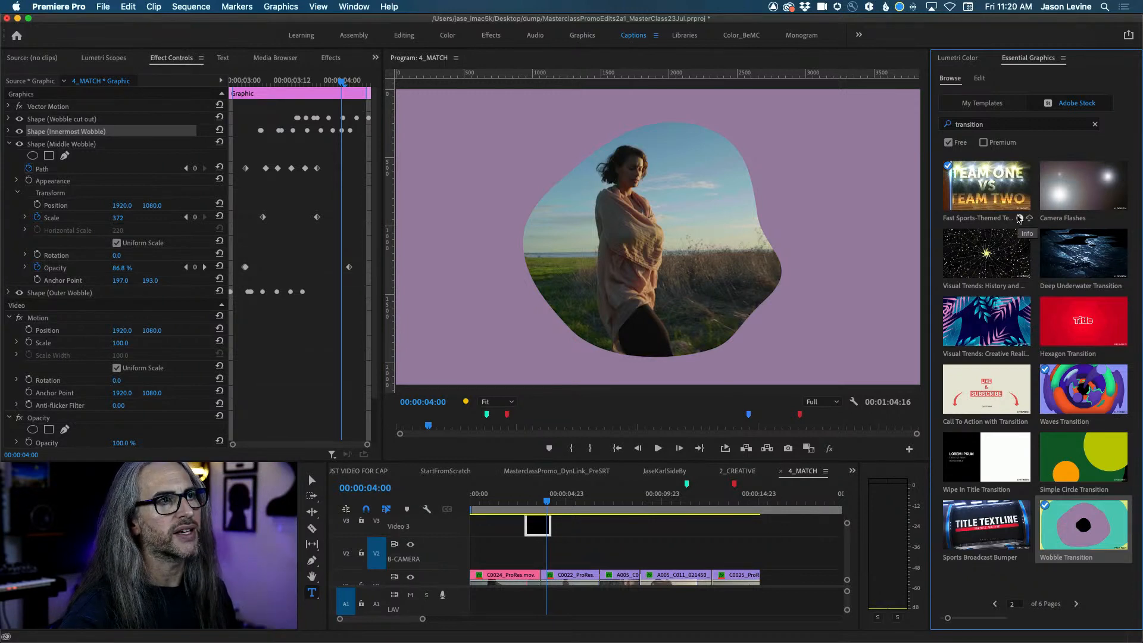
pyautogui.click(1018, 218)
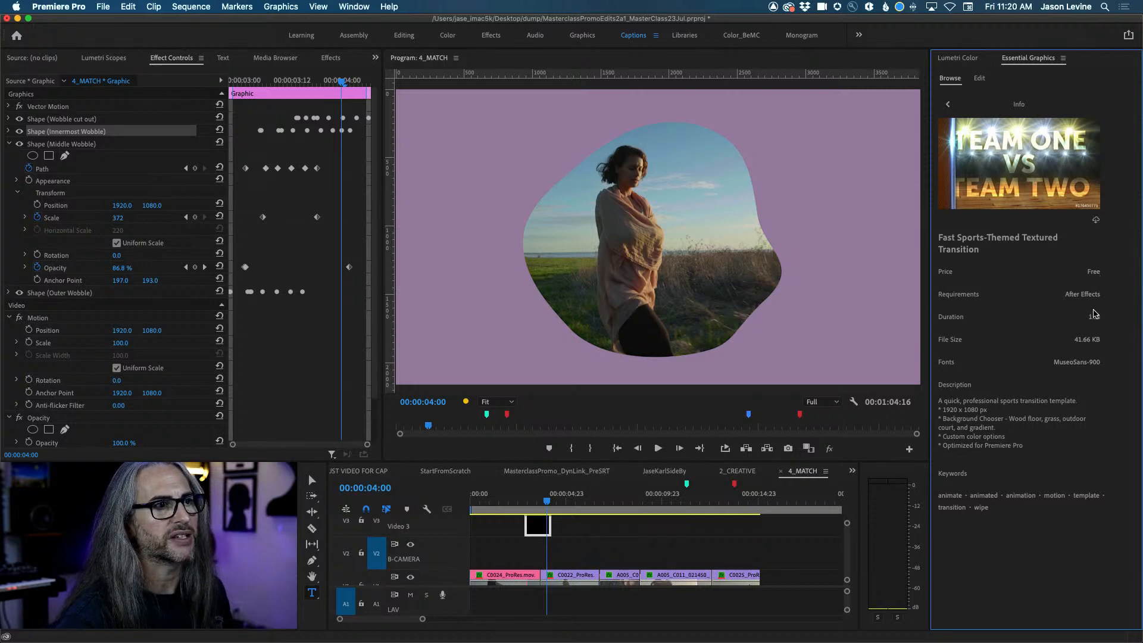
pyautogui.moveTo(1039, 172)
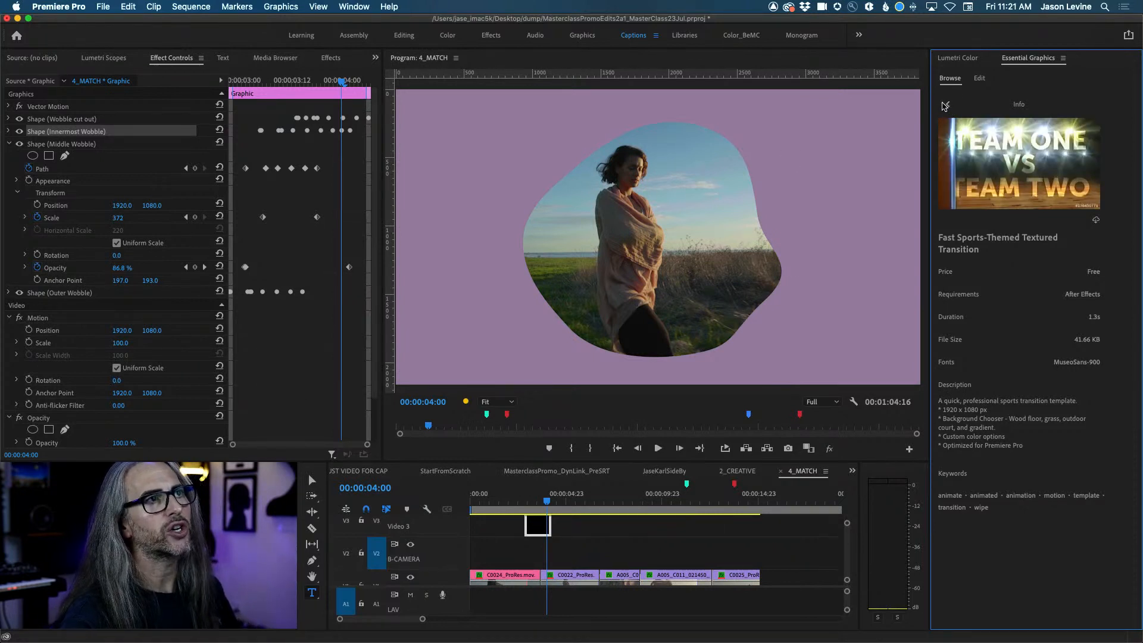
pyautogui.click(949, 106)
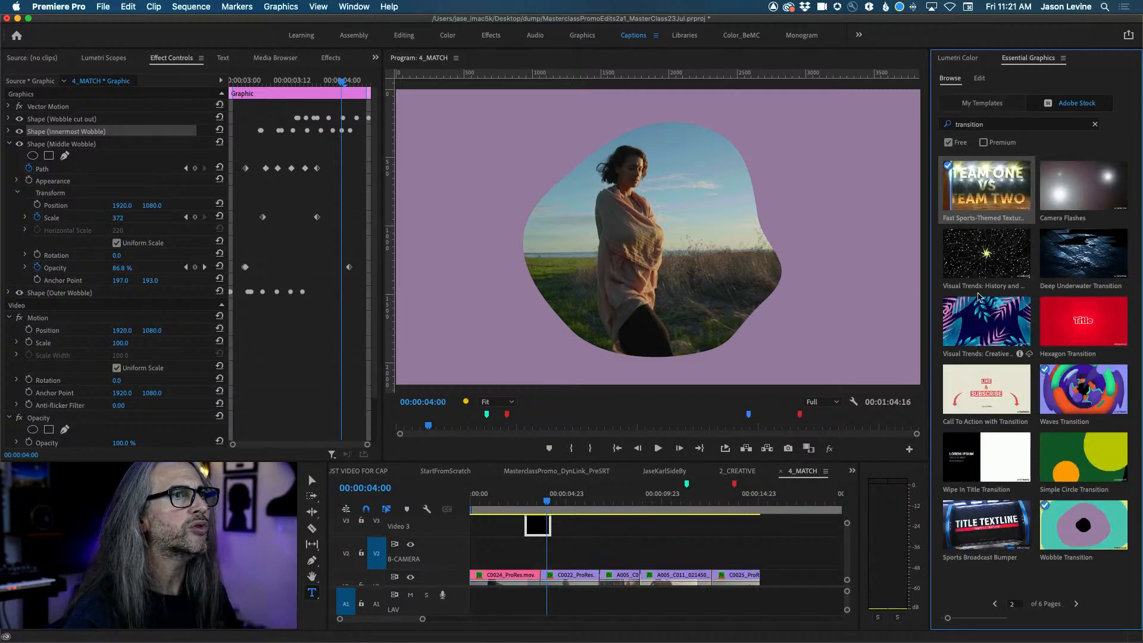
# Drop the Fast Sports-Themed Textured Transition onto V2 at about 00:00:06 and scrub through it.
pyautogui.moveTo(699, 521); pyautogui.dragTo(587, 552)
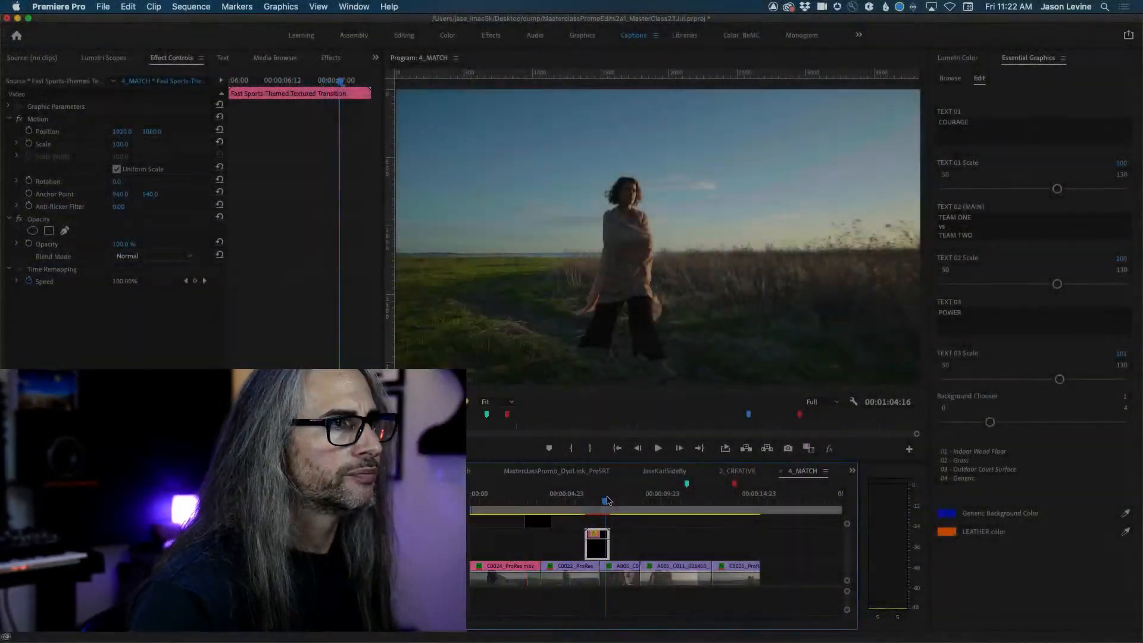
pyautogui.moveTo(604, 497); pyautogui.dragTo(604, 498)
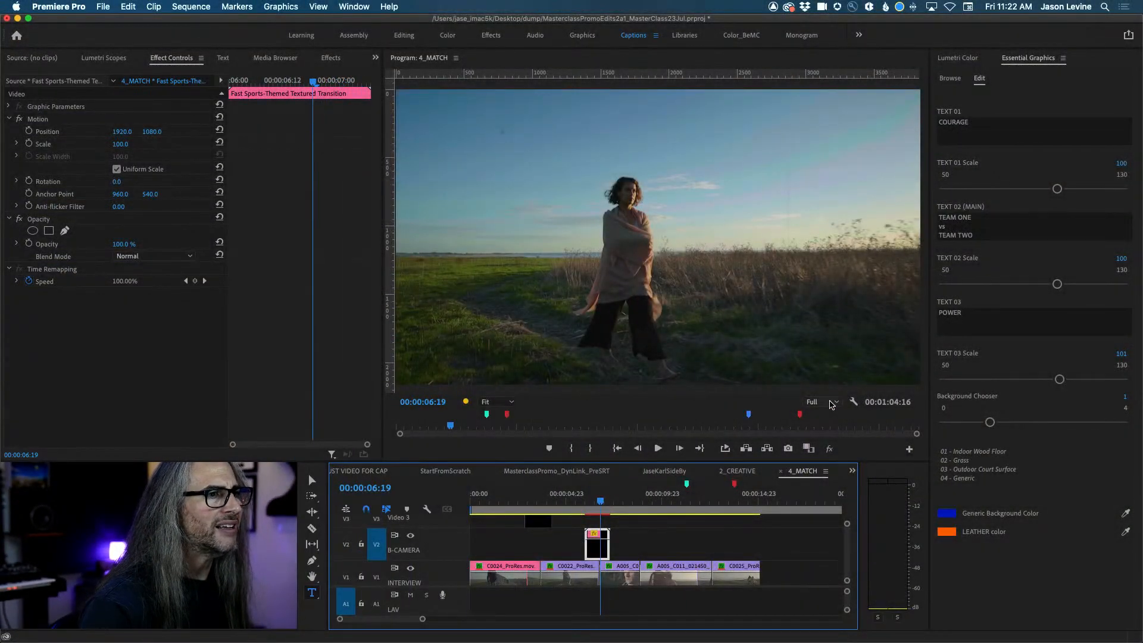
# Set Program Monitor playback to 1/4 resolution and scale the sports transition clip to frame size.
pyautogui.click(831, 403)
pyautogui.click(829, 439)
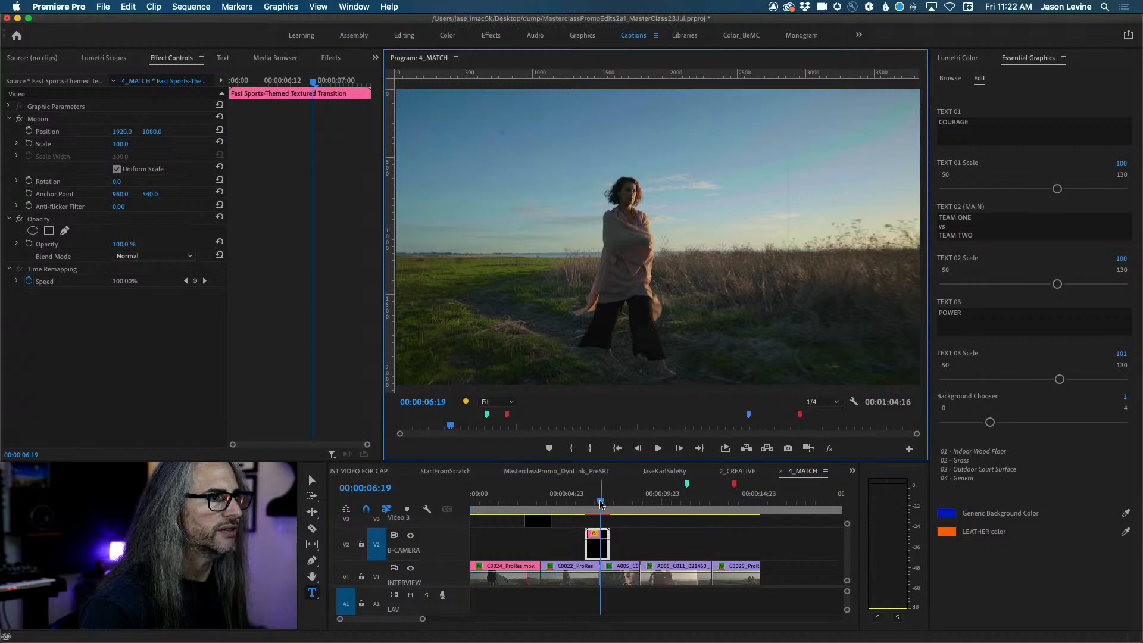
pyautogui.moveTo(601, 501)
pyautogui.mouseDown()
pyautogui.moveTo(589, 502)
pyautogui.moveTo(598, 504)
pyautogui.mouseUp()
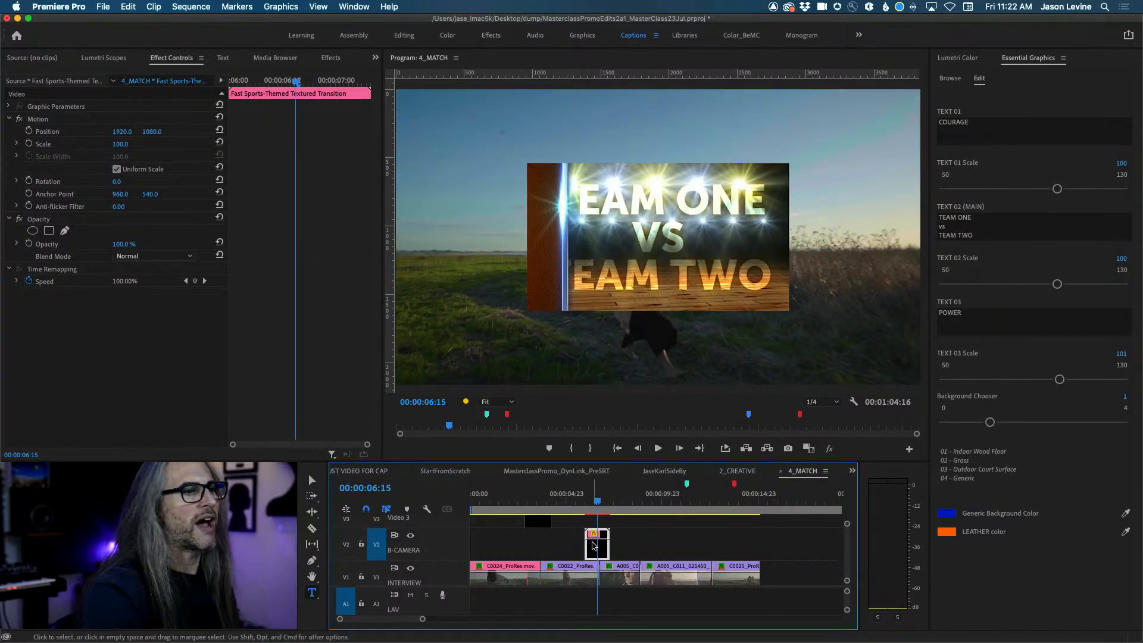
pyautogui.rightClick(595, 544)
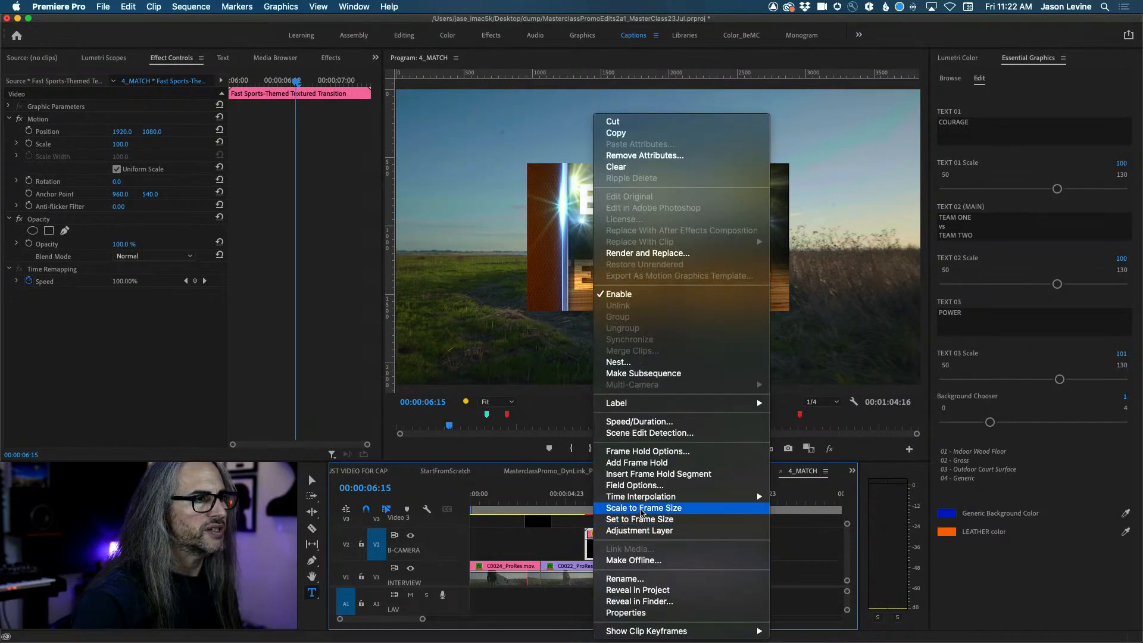
pyautogui.click(641, 508)
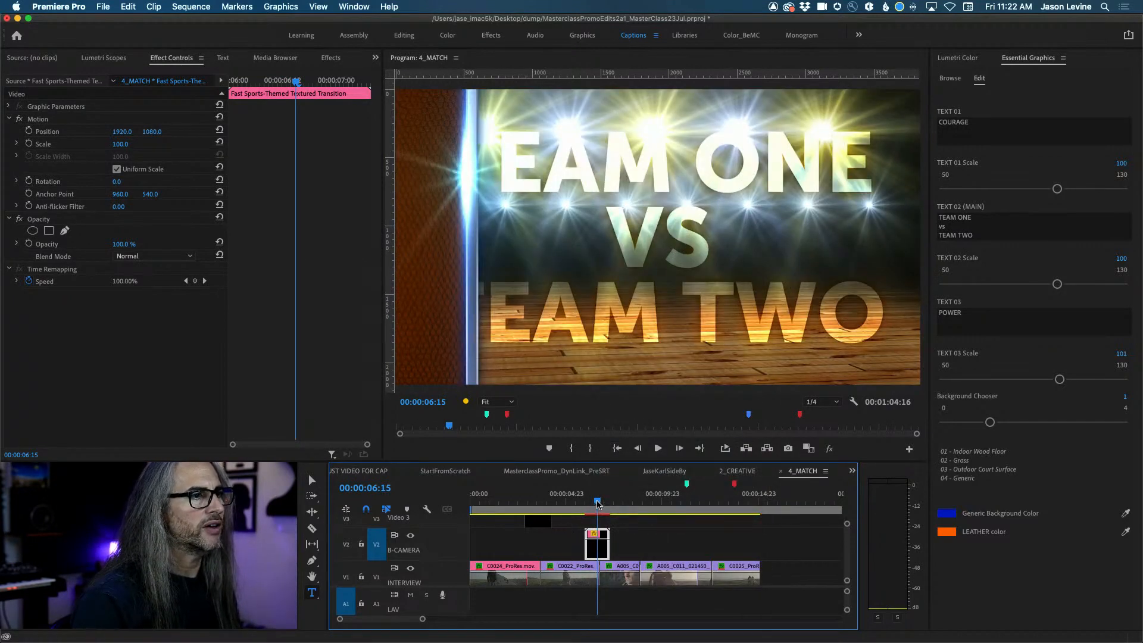
# Play the transition several times to review the POWER to TEAM ONE vs TEAM TWO wipe.
pyautogui.moveTo(597, 503)
pyautogui.mouseDown()
pyautogui.moveTo(607, 500)
pyautogui.moveTo(578, 498)
pyautogui.mouseUp()
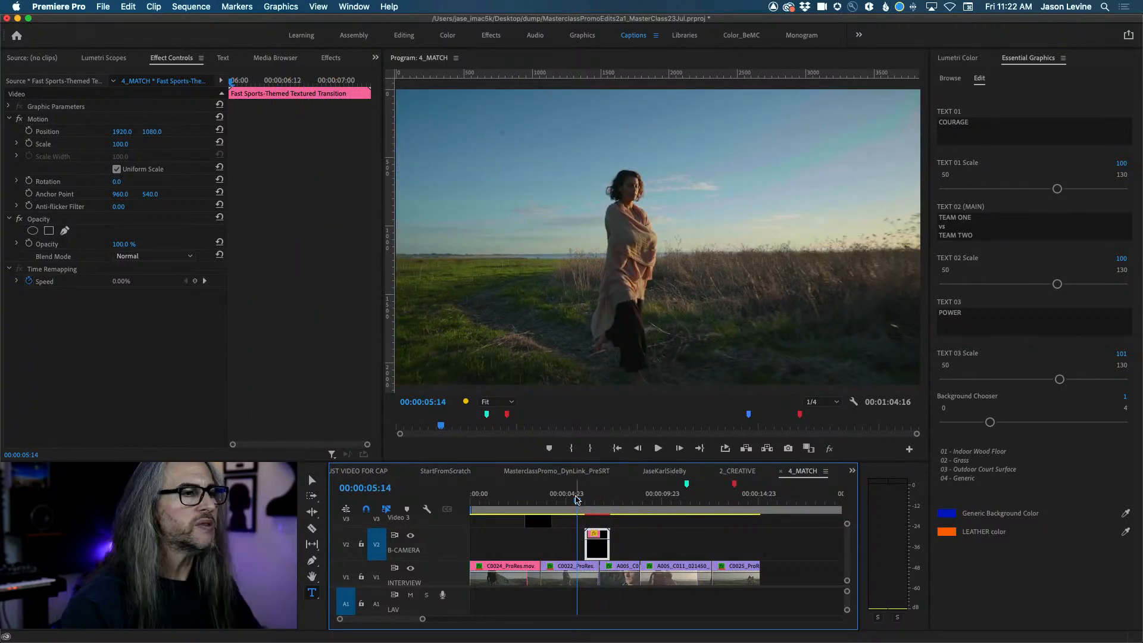
pyautogui.press('space')
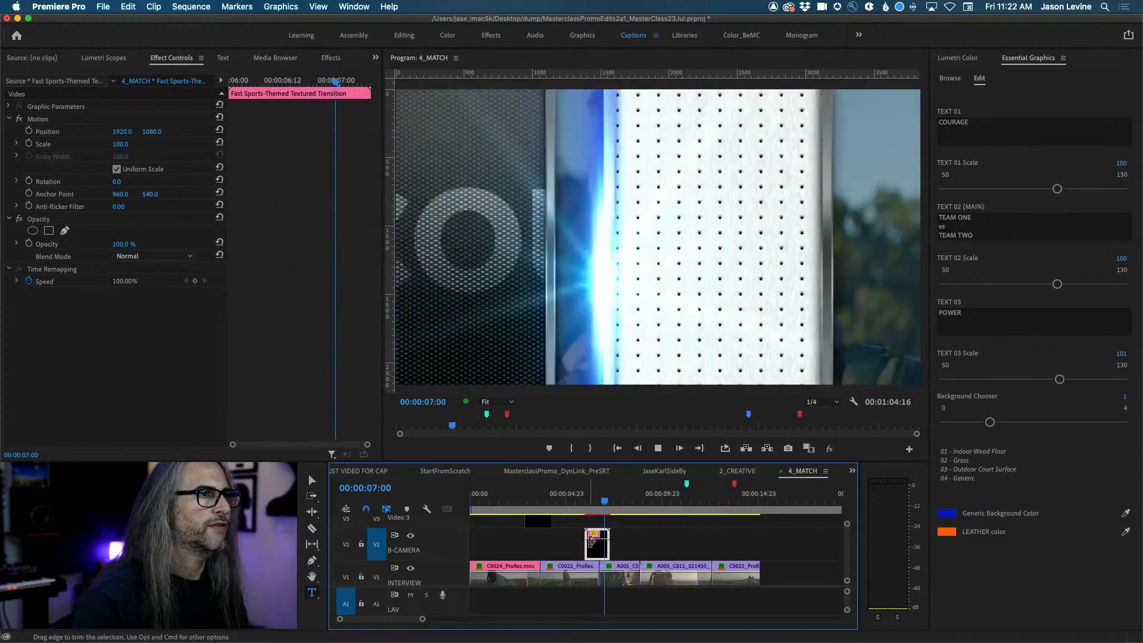
pyautogui.press('space')
pyautogui.moveTo(617, 500); pyautogui.dragTo(579, 501)
pyautogui.press('space')
pyautogui.press('space')
pyautogui.press('space')
pyautogui.press('space')
pyautogui.press('space')
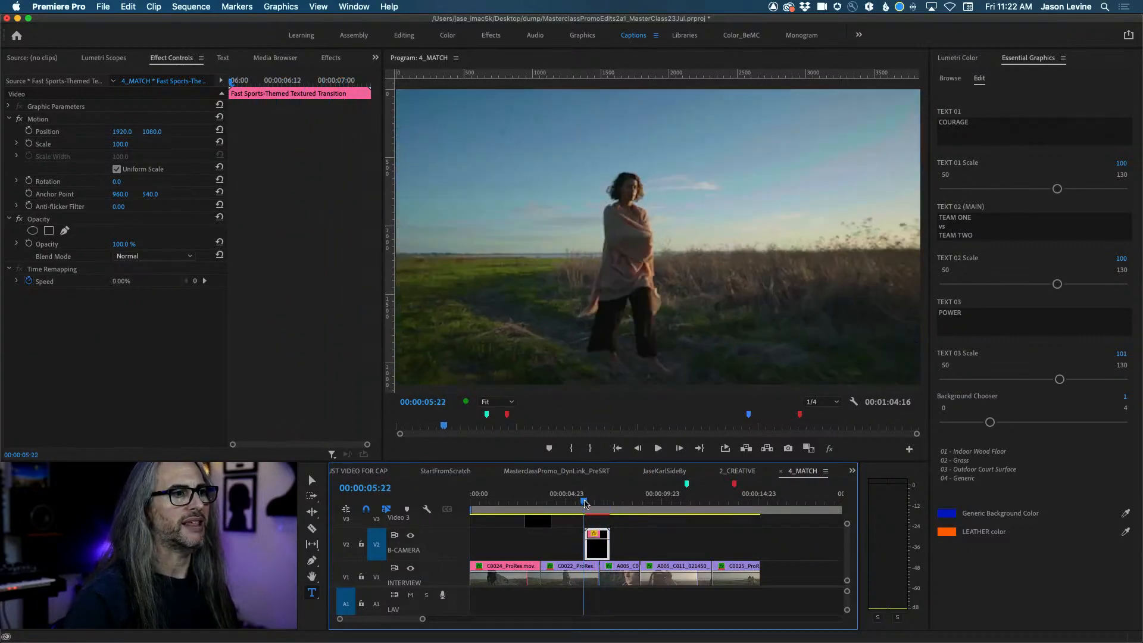
pyautogui.press('space')
pyautogui.moveTo(605, 503)
pyautogui.mouseDown()
pyautogui.moveTo(586, 503)
pyautogui.moveTo(597, 501)
pyautogui.mouseUp()
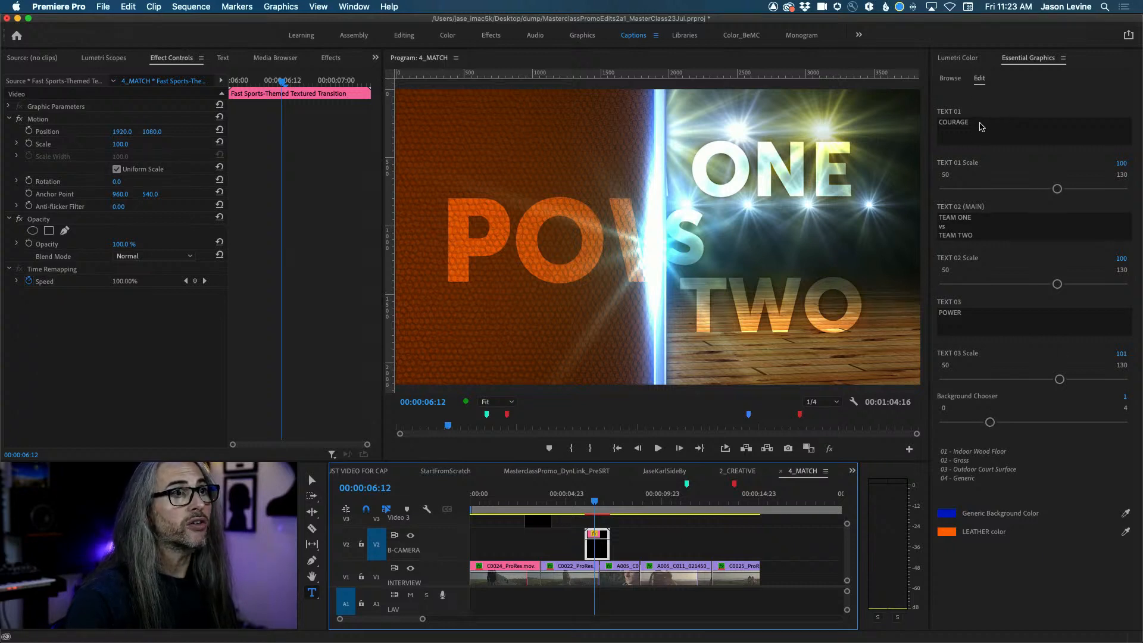
# Retitle TEXT 01 to ADOBE LIVE and replace TEAM ONE and TEAM TWO with the two presenters' names.
pyautogui.click(979, 122)
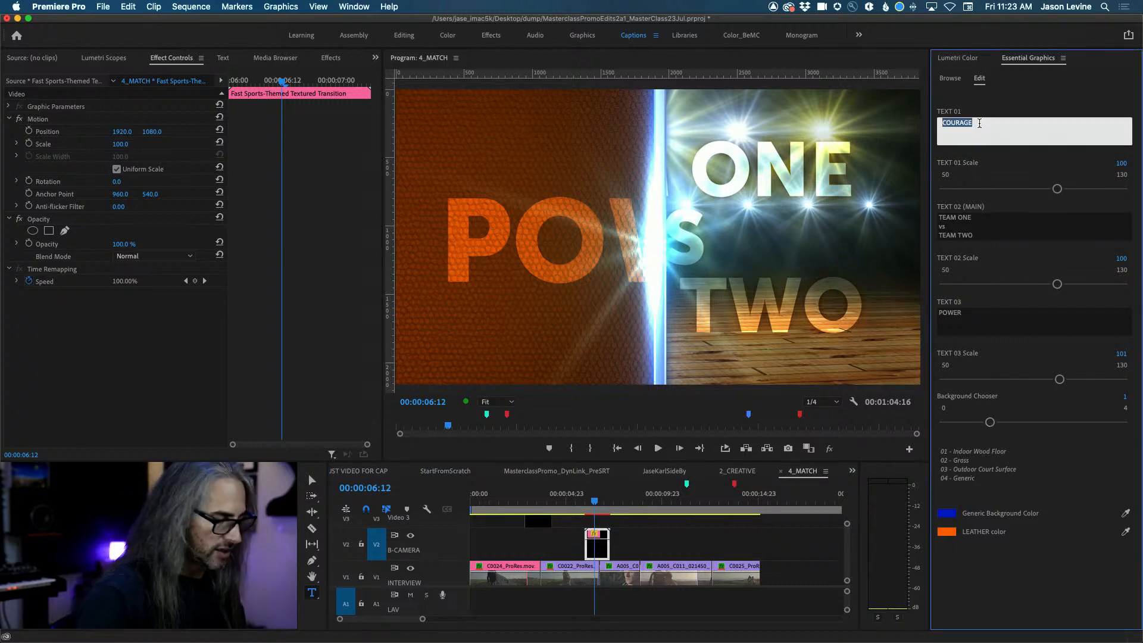
pyautogui.write('ADOBE LIVE')
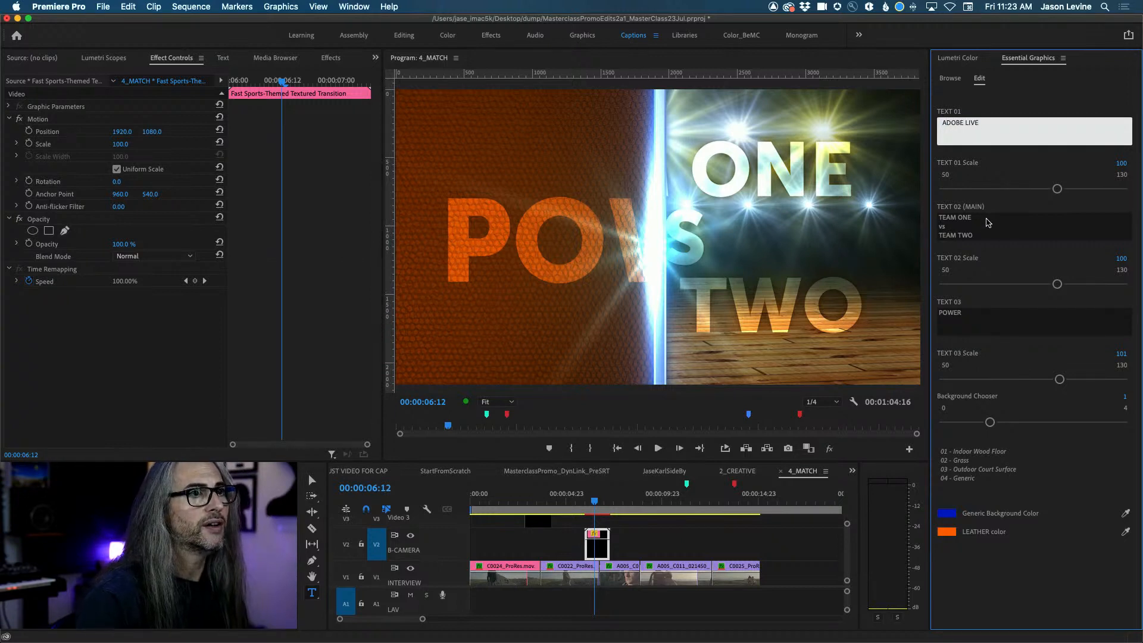
pyautogui.click(983, 218)
pyautogui.click(983, 217)
pyautogui.moveTo(983, 217); pyautogui.dragTo(926, 218)
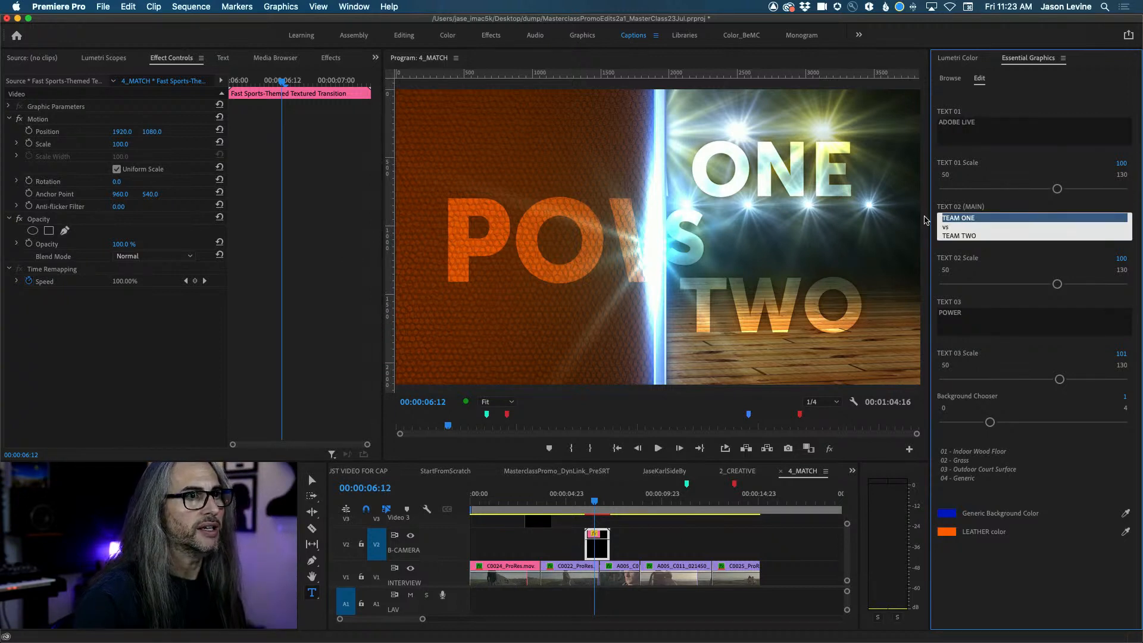
pyautogui.write('JASON')
pyautogui.press('Return')
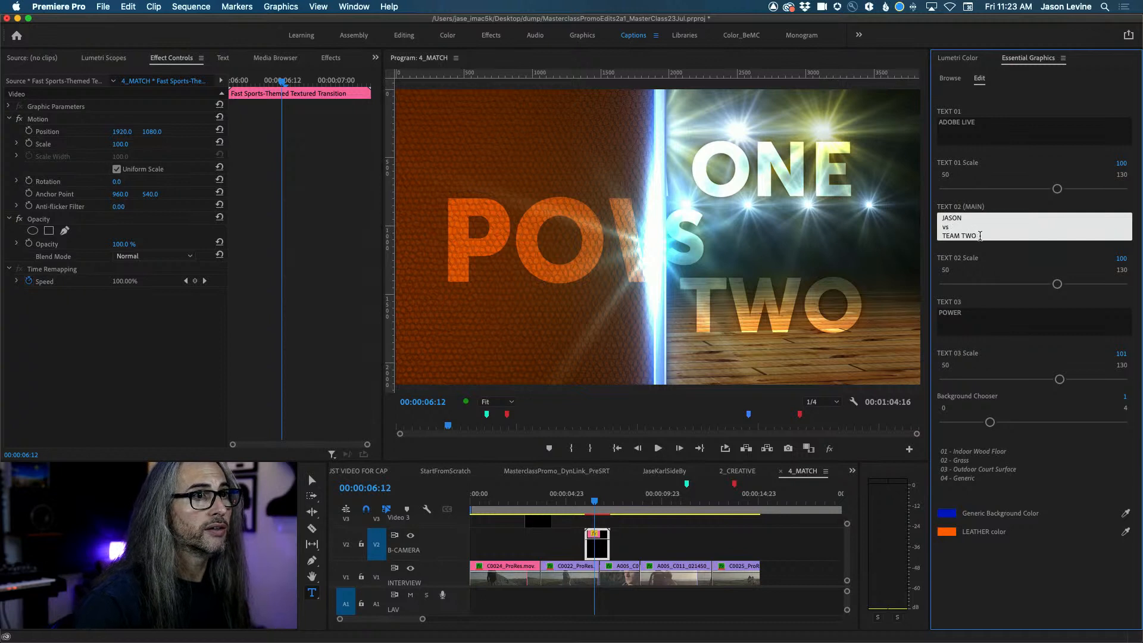
pyautogui.moveTo(982, 236); pyautogui.dragTo(929, 238)
pyautogui.write('PAUL')
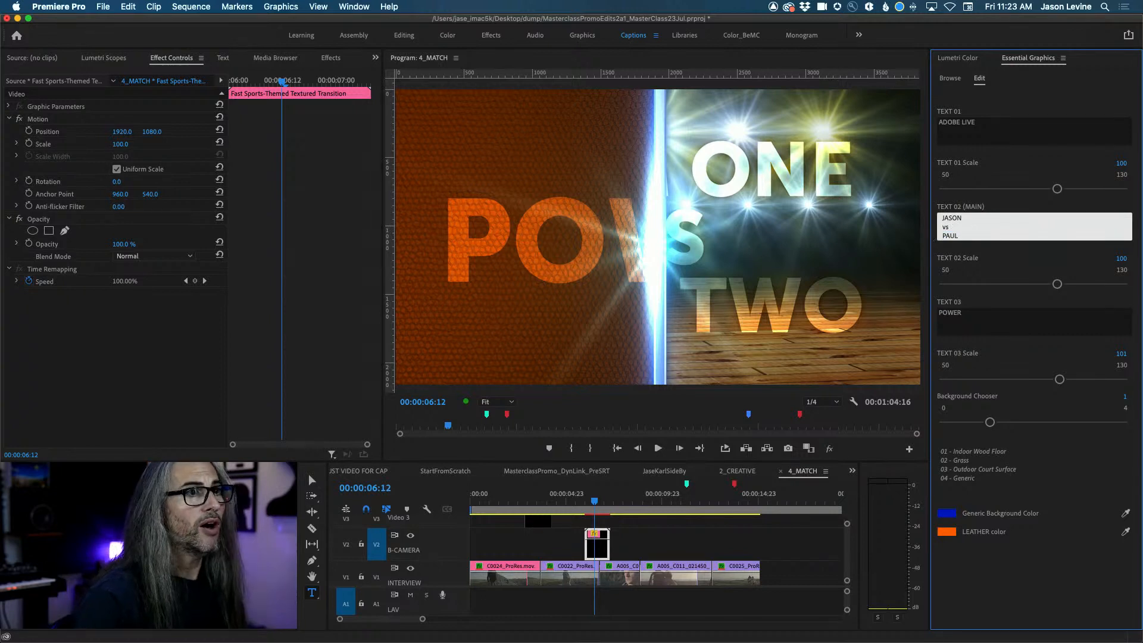
# Change TEXT 03 to EVANGELISM and set Background Chooser to 2.
pyautogui.click(969, 314)
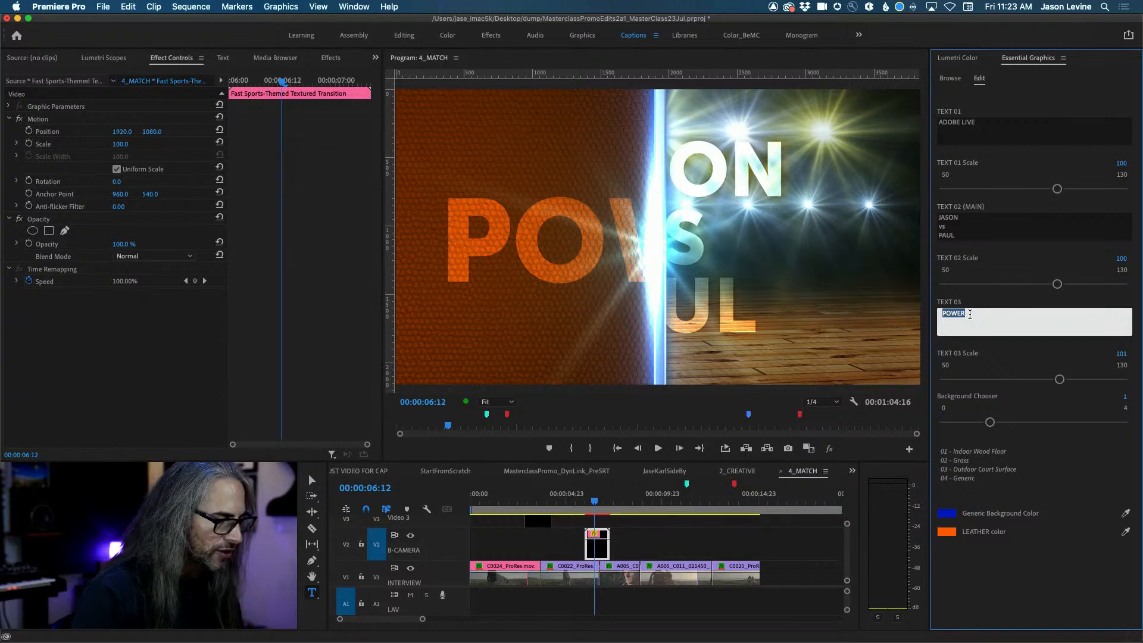
pyautogui.write('EVANGELISM')
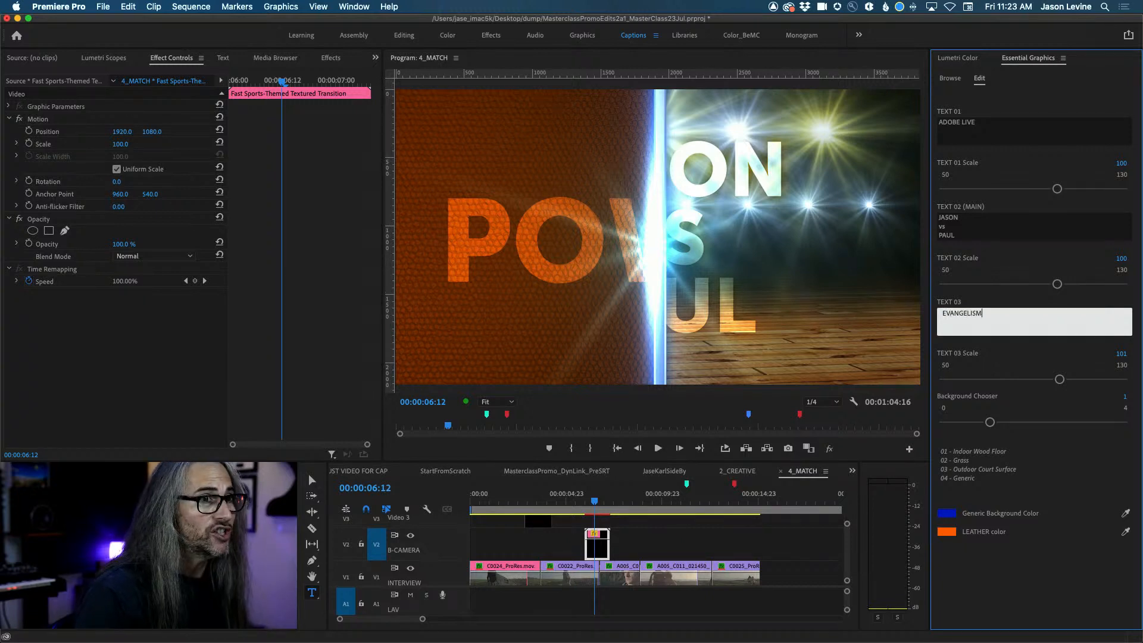
pyautogui.moveTo(991, 423)
pyautogui.mouseDown()
pyautogui.moveTo(1124, 422)
pyautogui.moveTo(1012, 422)
pyautogui.mouseUp()
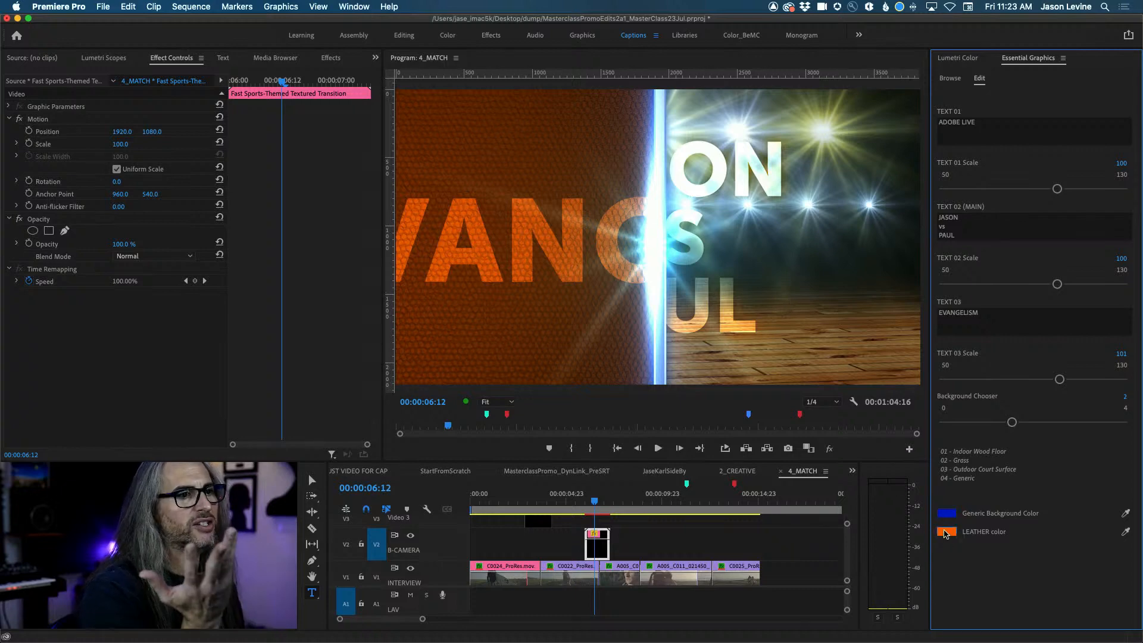
# Color the leather texture yellow and the generic background magenta, then preview the transition.
pyautogui.click(946, 532)
pyautogui.click(787, 381)
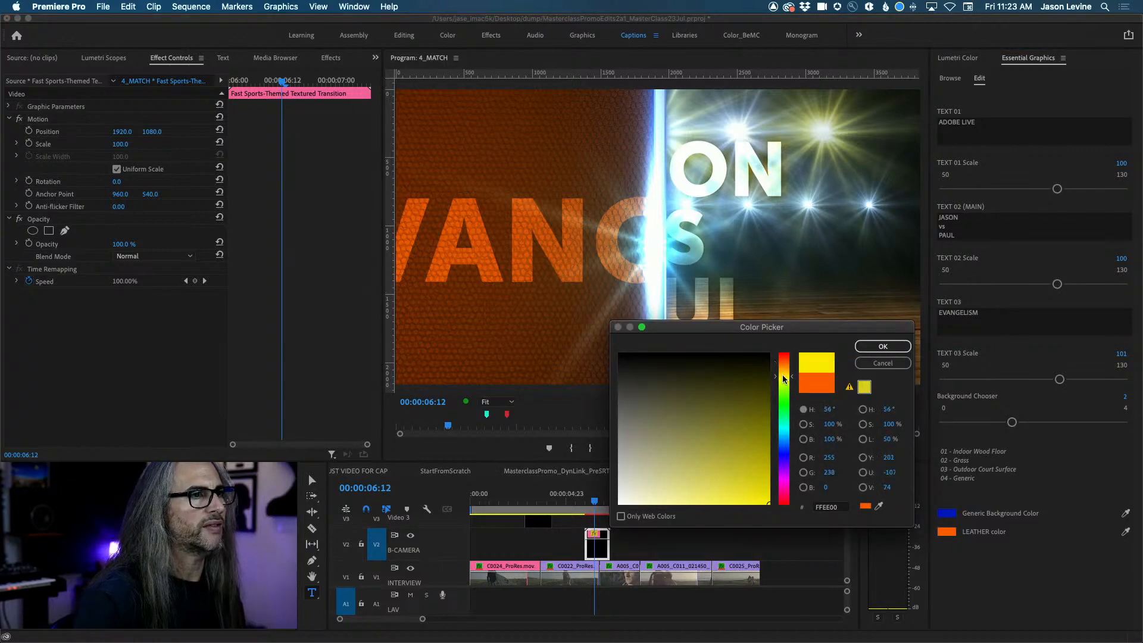
pyautogui.click(883, 346)
pyautogui.click(946, 513)
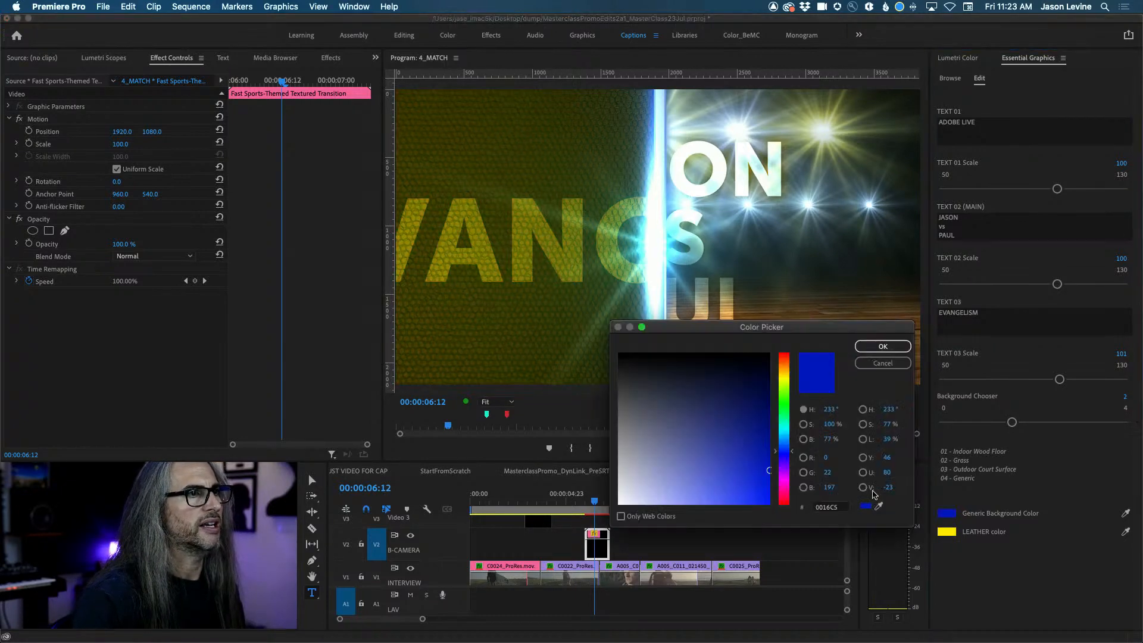
pyautogui.click(782, 477)
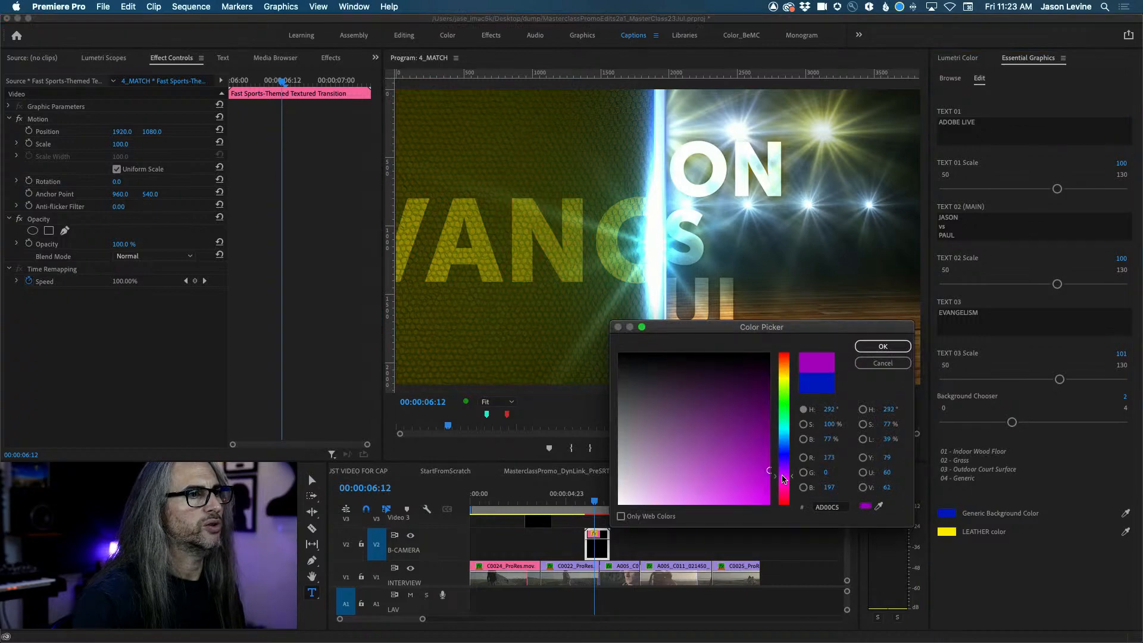
pyautogui.click(882, 346)
pyautogui.moveTo(596, 498)
pyautogui.mouseDown()
pyautogui.moveTo(582, 497)
pyautogui.moveTo(595, 498)
pyautogui.mouseUp()
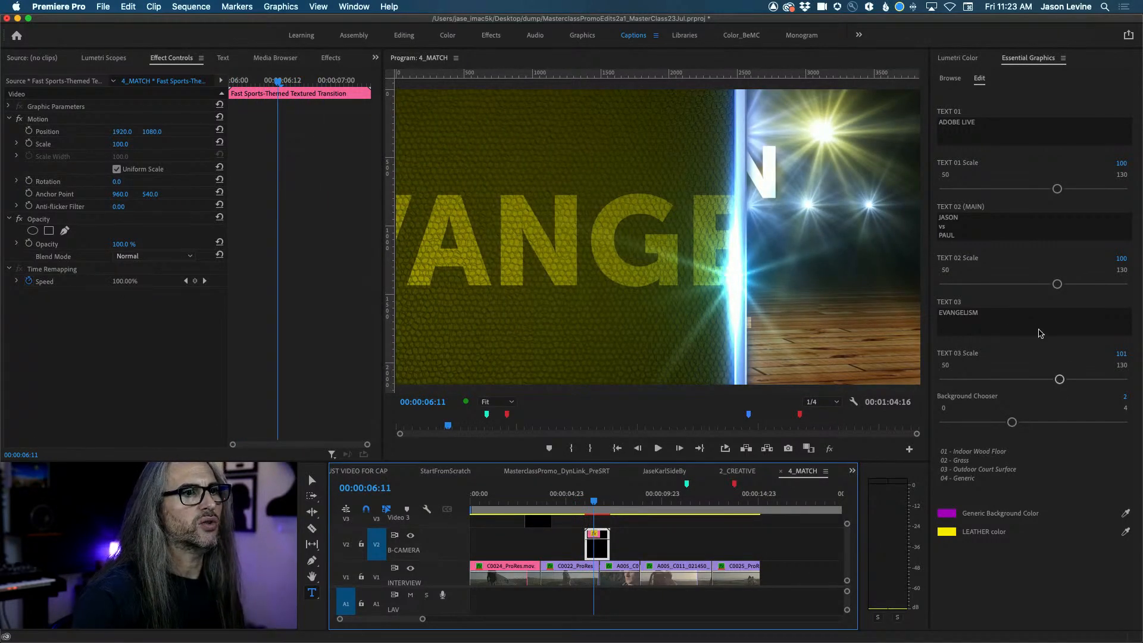
# Shrink TEXT 03 Scale to 50 and TEXT 01 Scale to 61, previewing the smaller titles.
pyautogui.moveTo(1059, 379); pyautogui.dragTo(1022, 379)
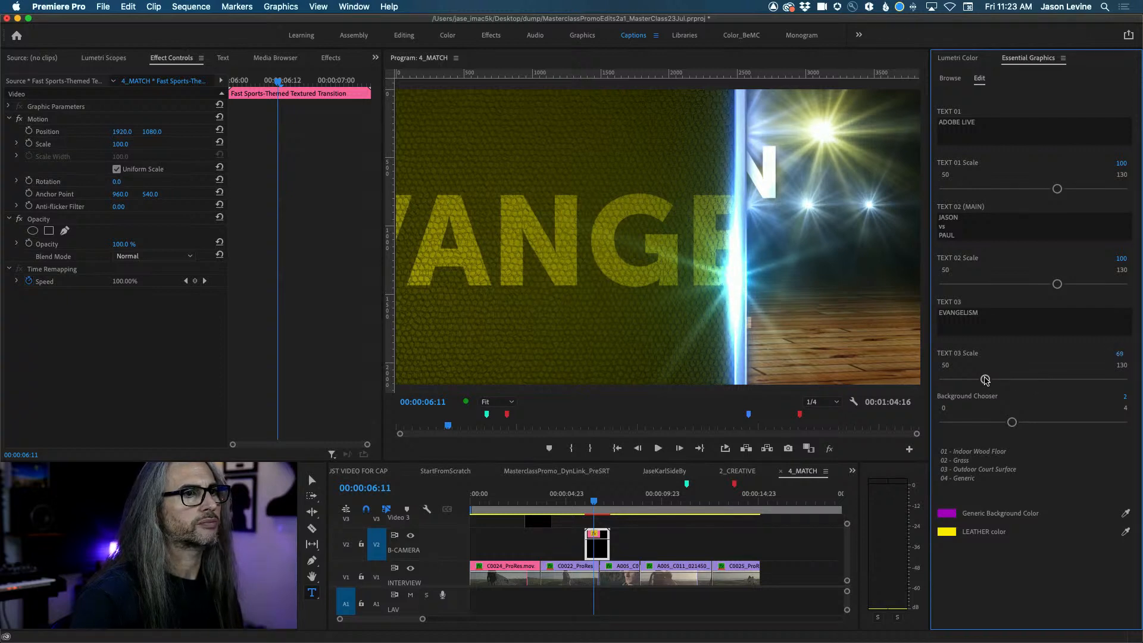
pyautogui.moveTo(985, 379); pyautogui.dragTo(945, 379)
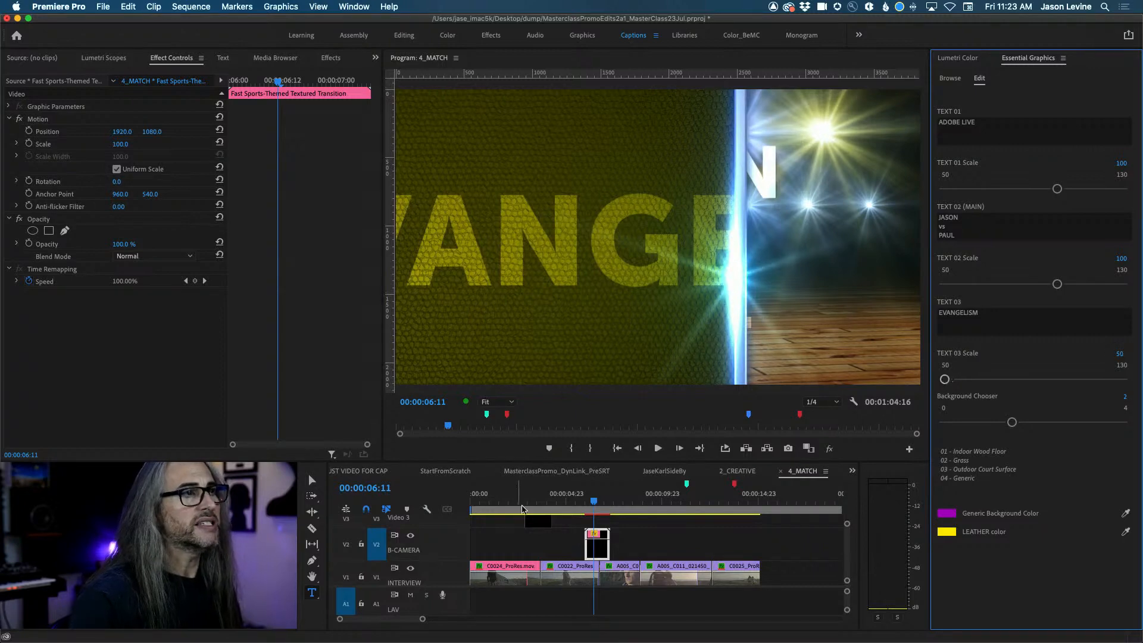
pyautogui.click(587, 502)
pyautogui.moveTo(587, 502); pyautogui.dragTo(600, 504)
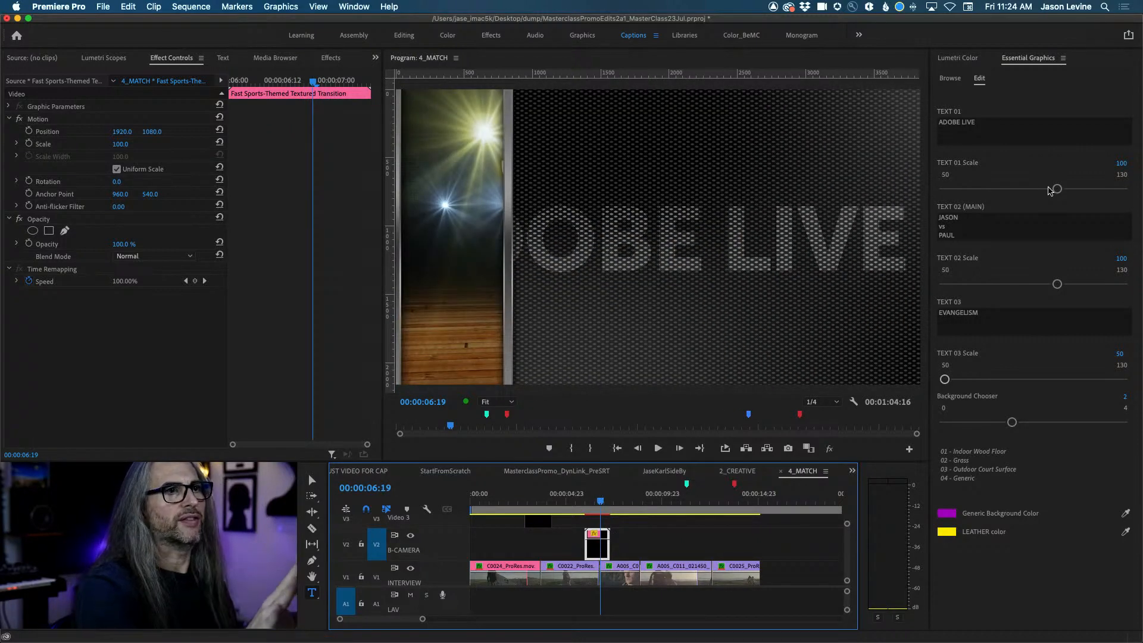
pyautogui.moveTo(1057, 188); pyautogui.dragTo(967, 189)
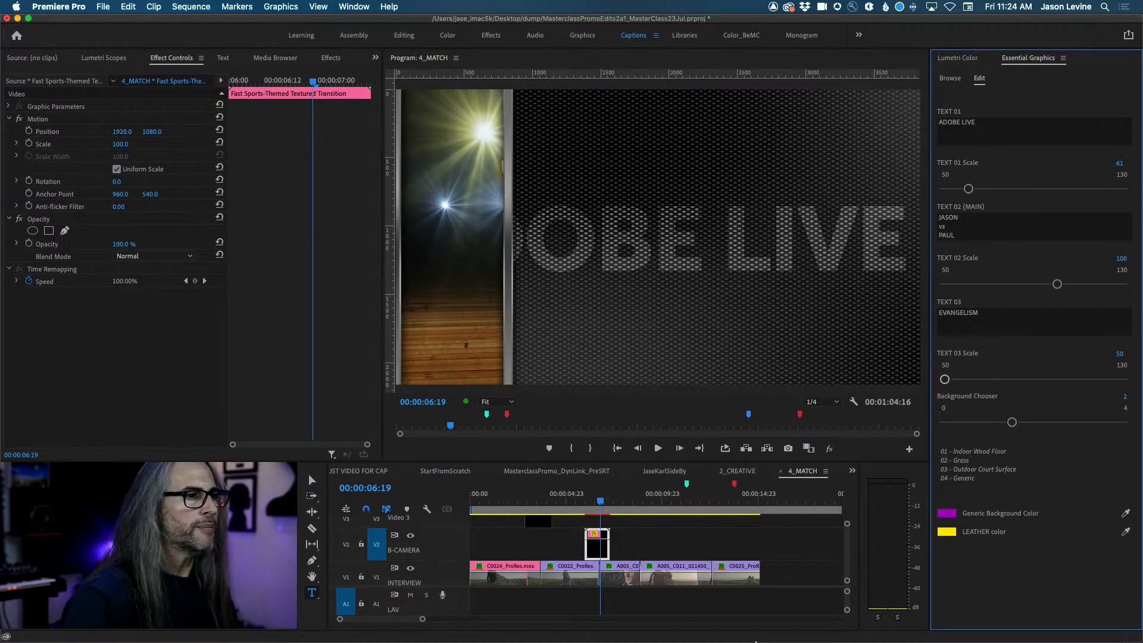
pyautogui.moveTo(741, 640)
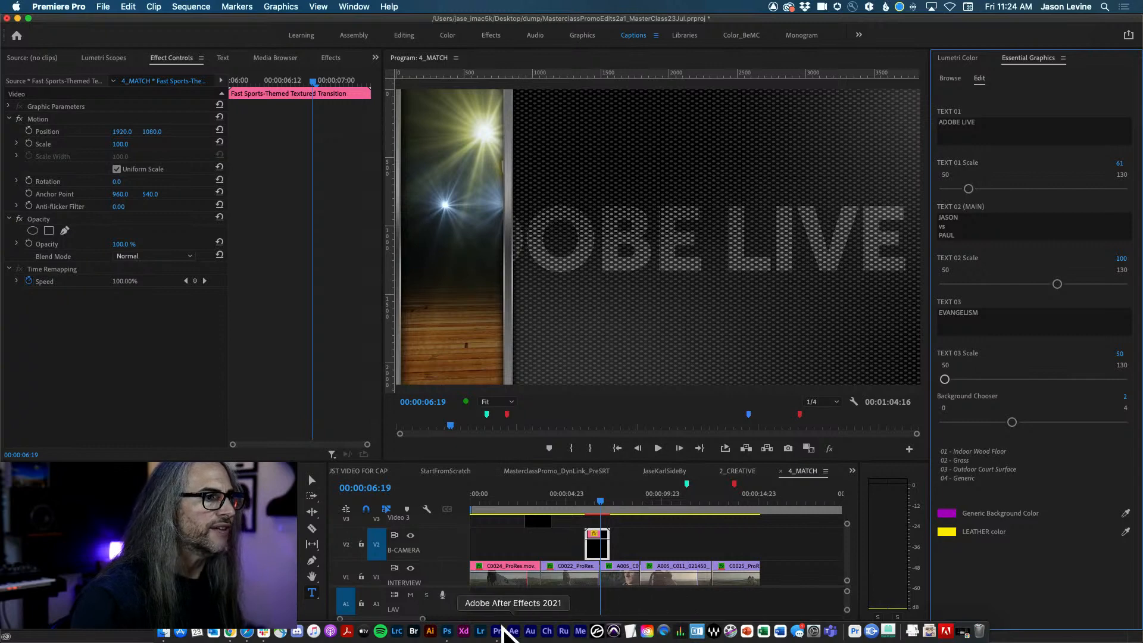
# In After Effects, open the DramaticThriller.mogrt template as a project.
pyautogui.click(513, 631)
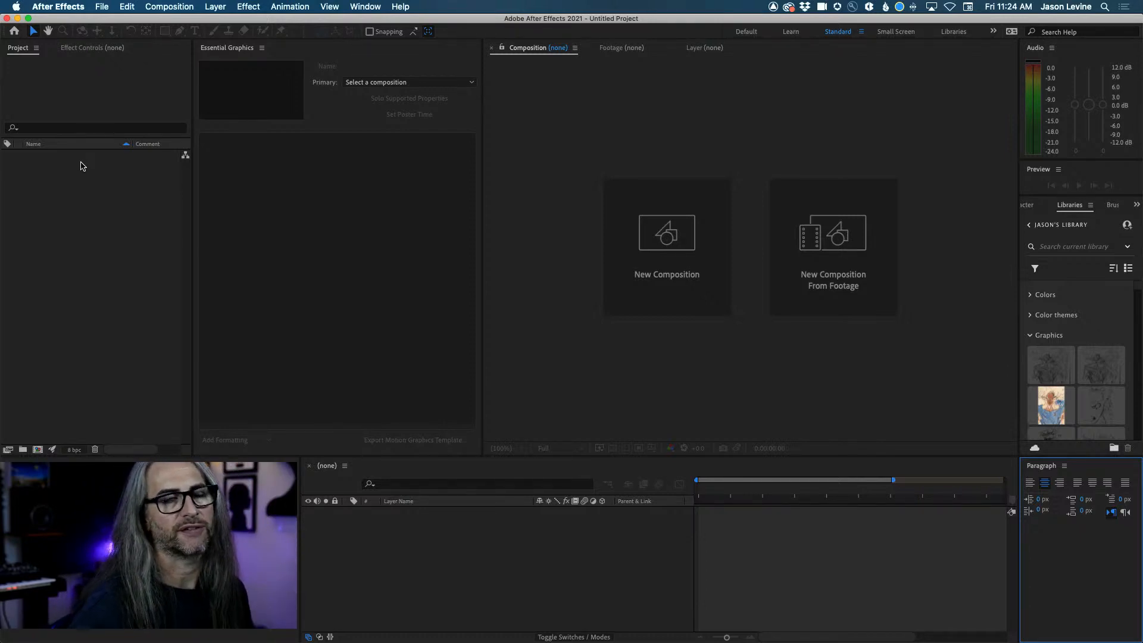
pyautogui.click(102, 7)
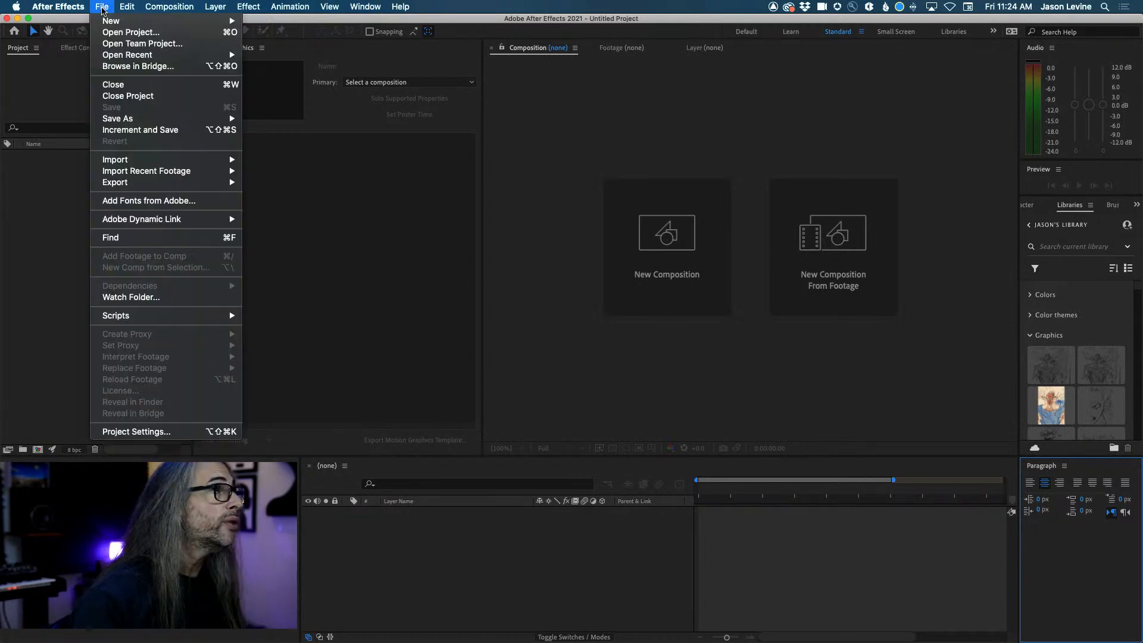
pyautogui.moveTo(127, 163)
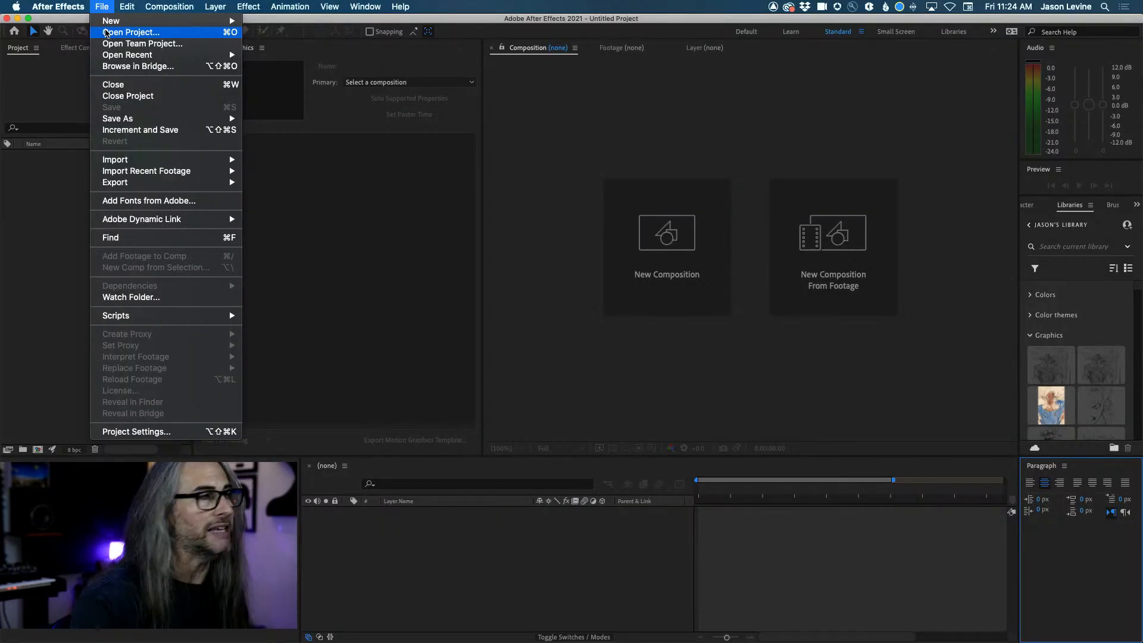
pyautogui.click(113, 33)
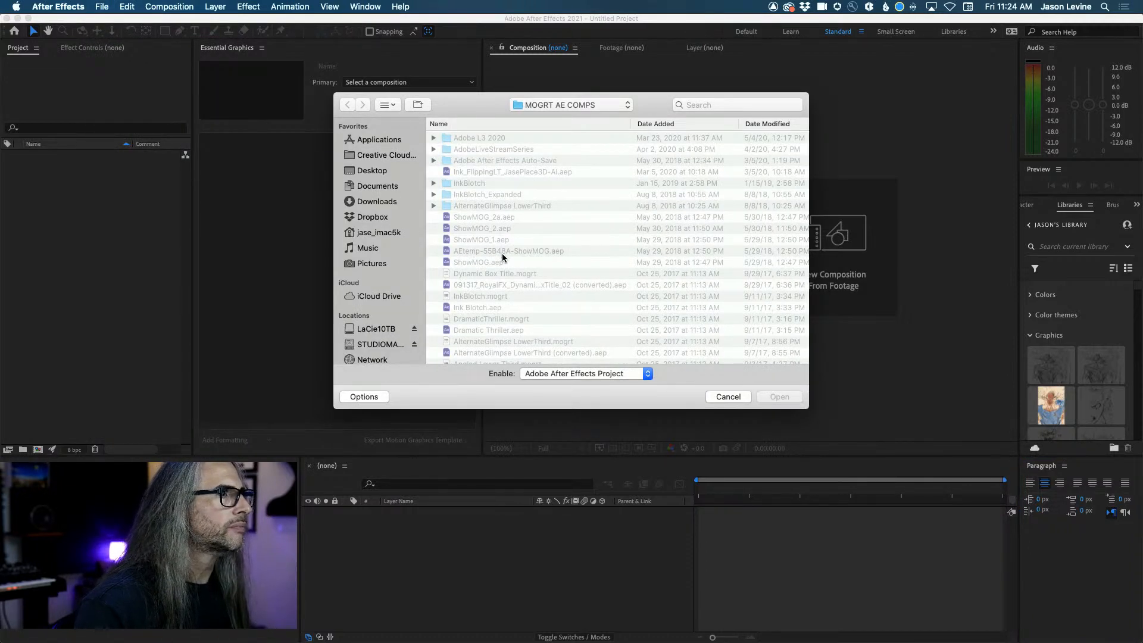
pyautogui.scroll(-2, 502, 258)
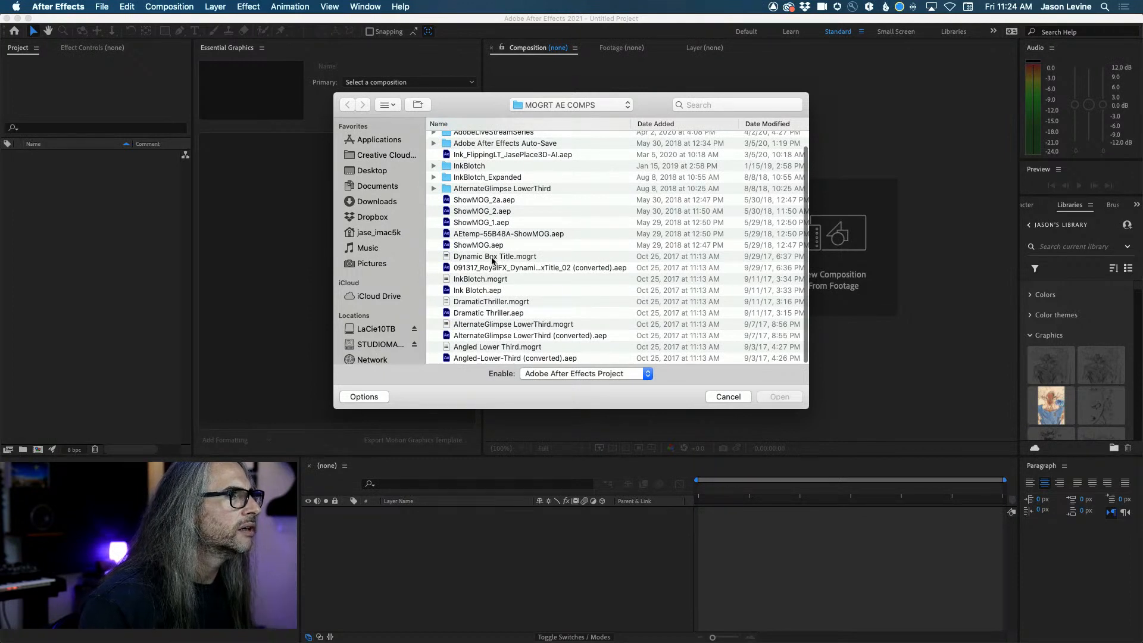
pyautogui.click(492, 302)
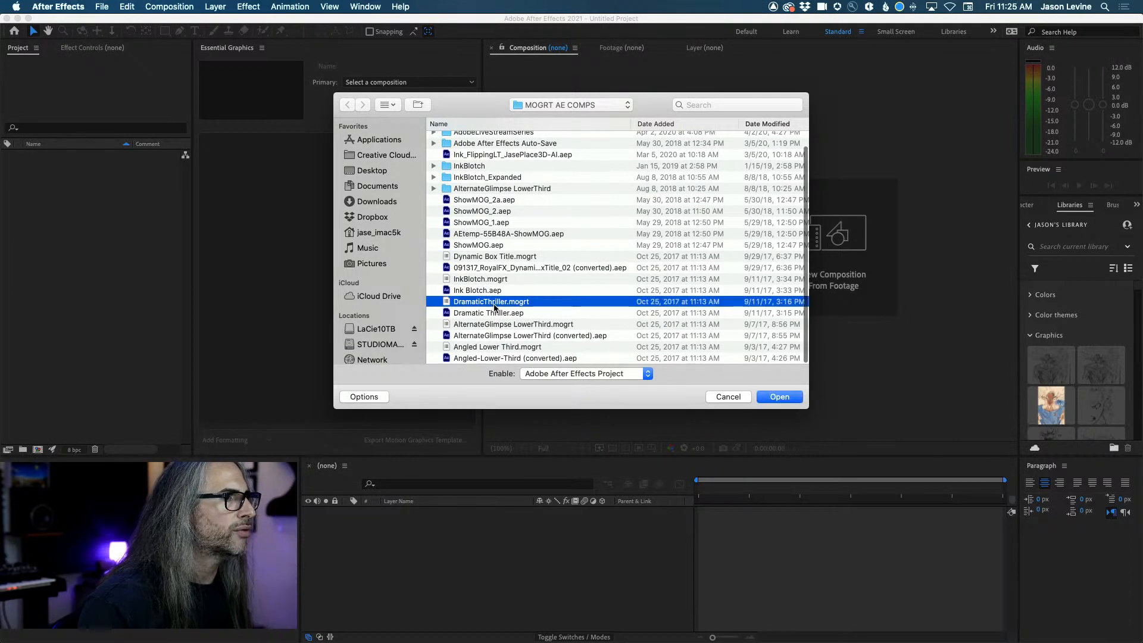
pyautogui.click(776, 396)
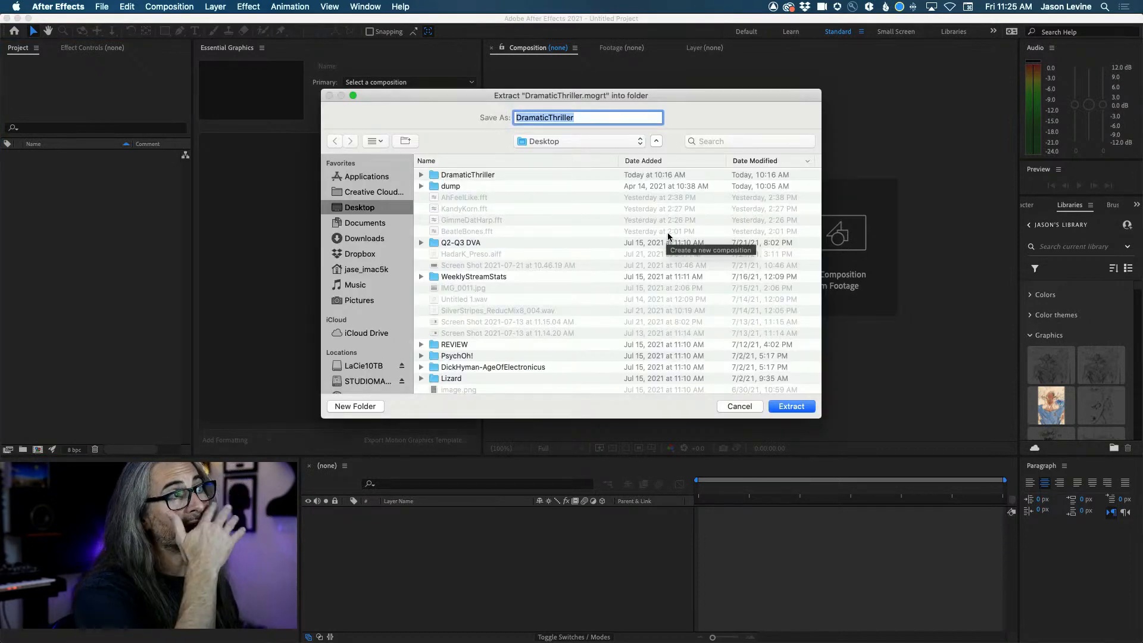
# Extract the template into a DramaticThriller2 folder and accept the conversion from version 15.0.
pyautogui.click(575, 117)
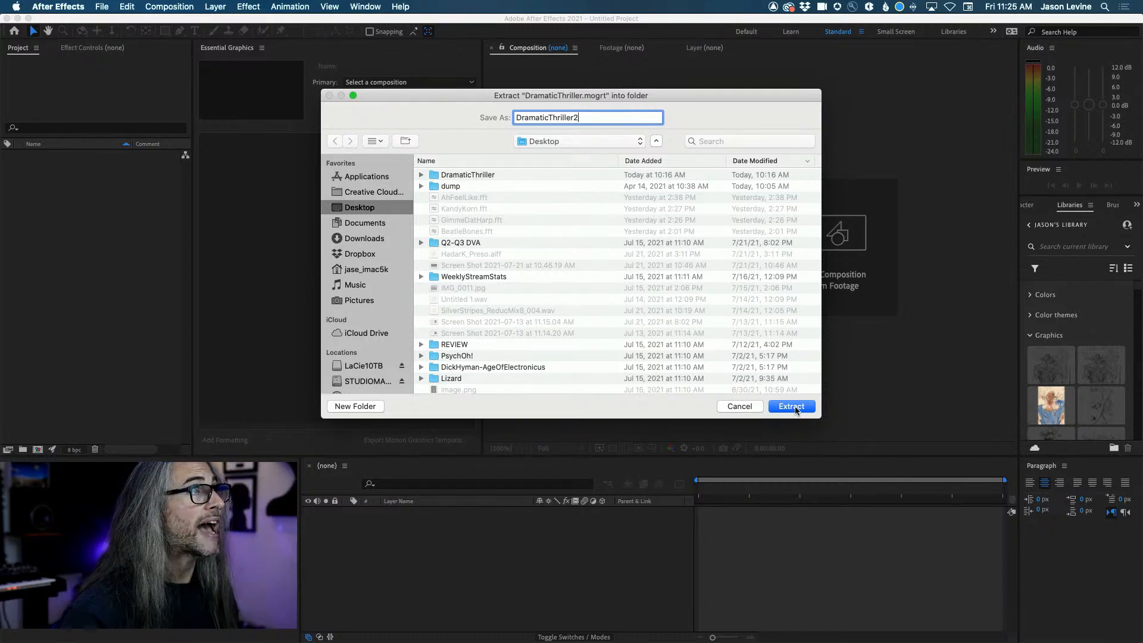
pyautogui.click(791, 406)
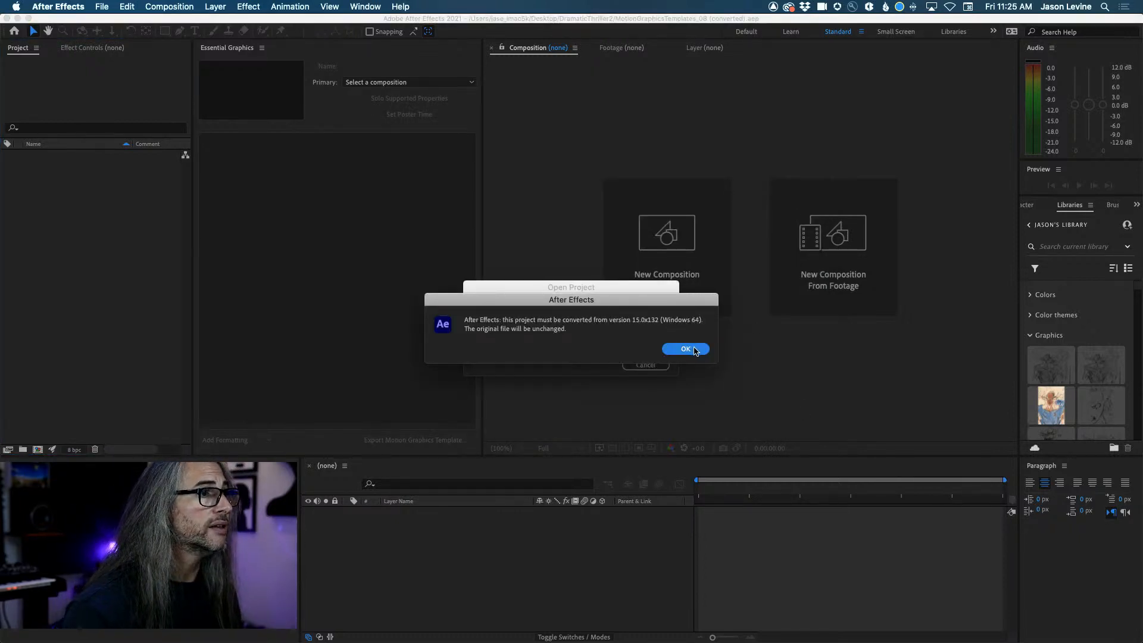
pyautogui.click(694, 350)
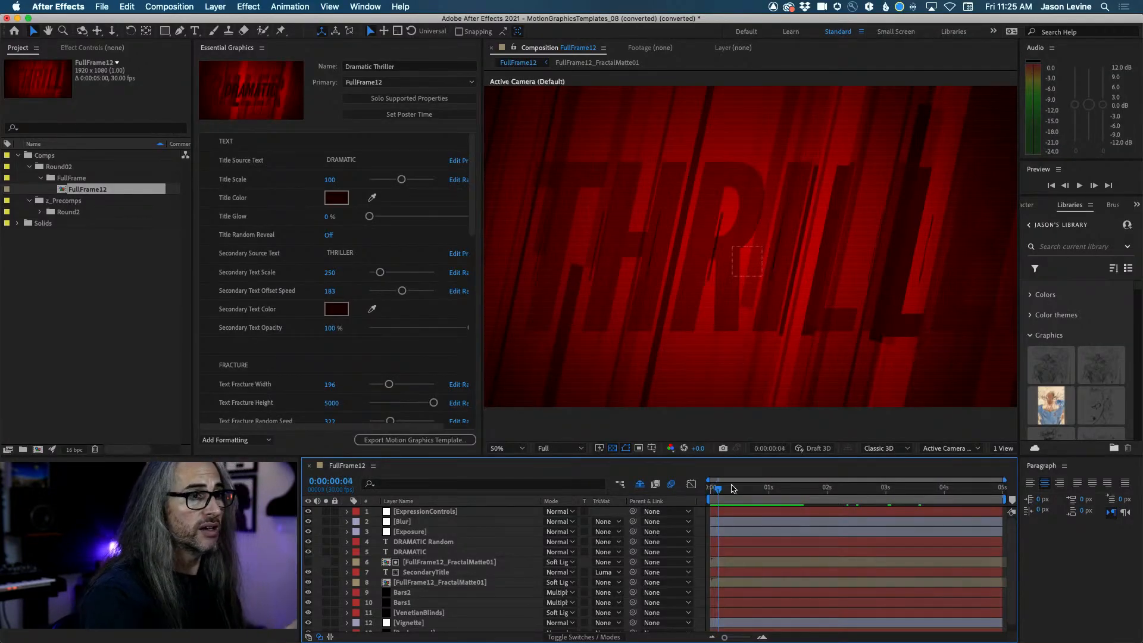
pyautogui.moveTo(716, 486); pyautogui.dragTo(808, 484)
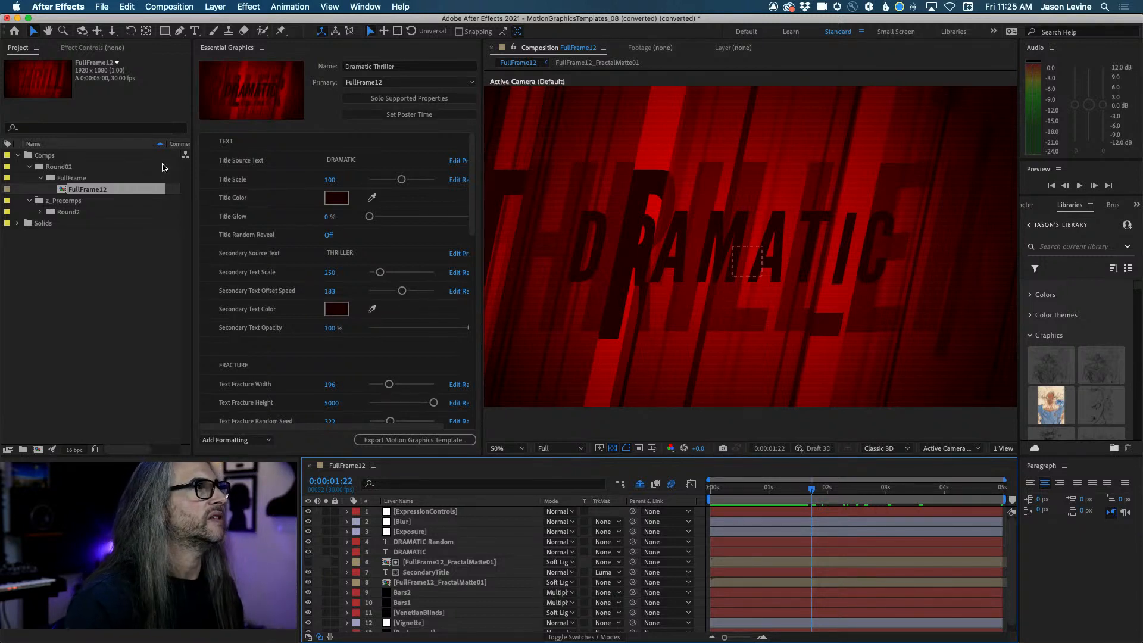
pyautogui.click(236, 51)
pyautogui.moveTo(473, 215); pyautogui.dragTo(481, 143)
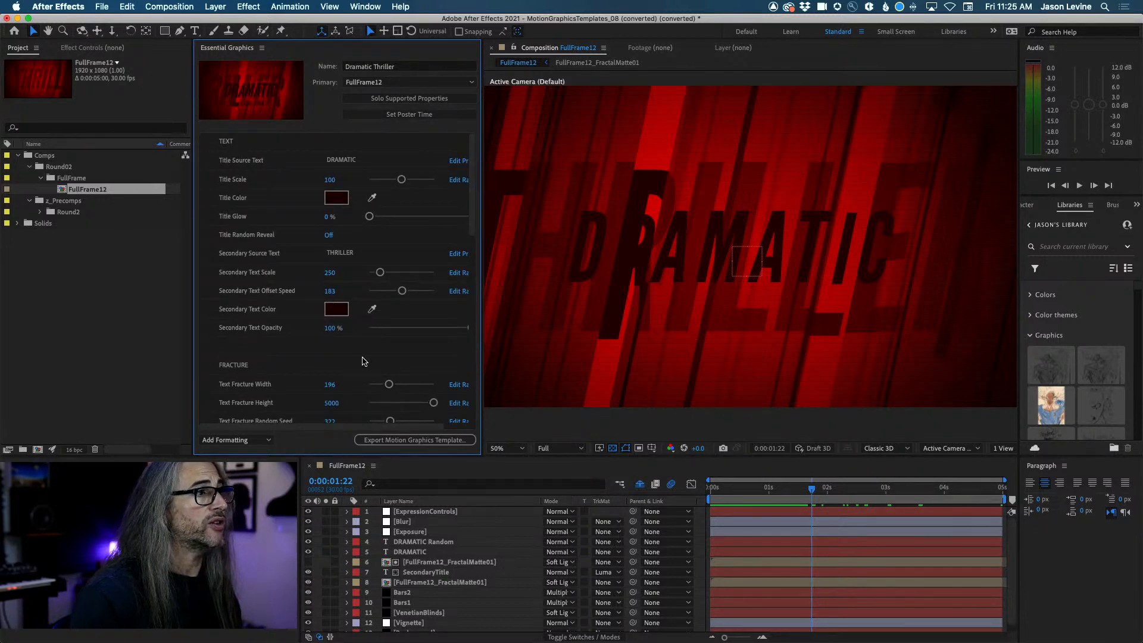